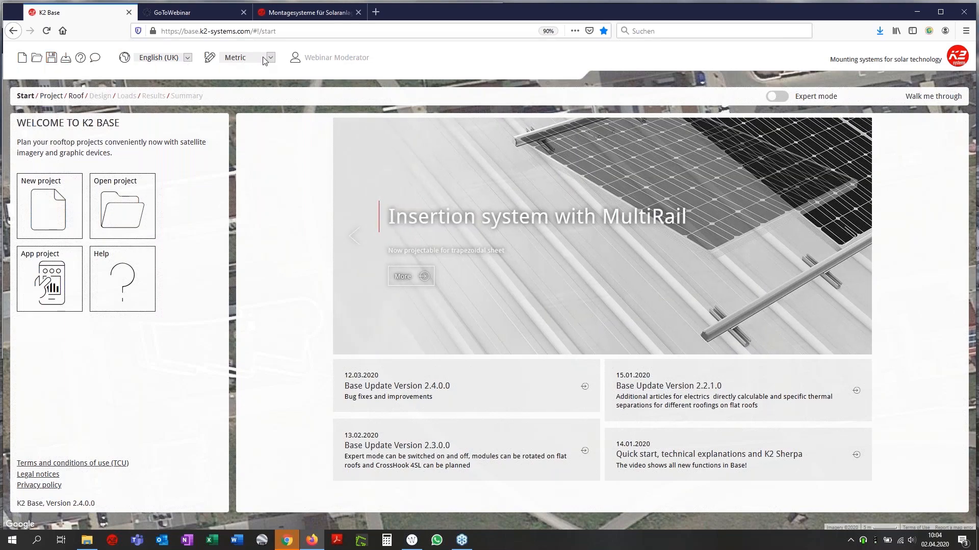
pyautogui.click(263, 58)
pyautogui.click(263, 57)
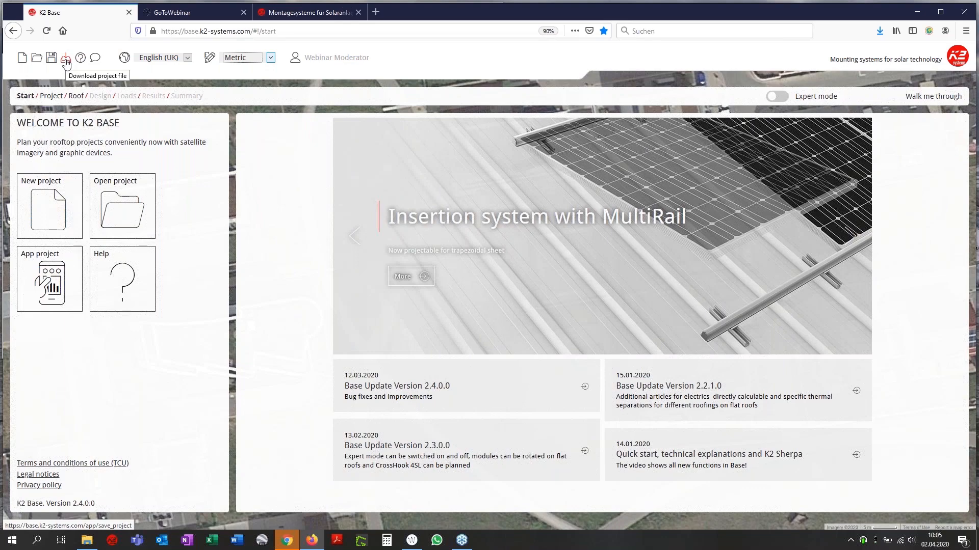
pyautogui.click(123, 212)
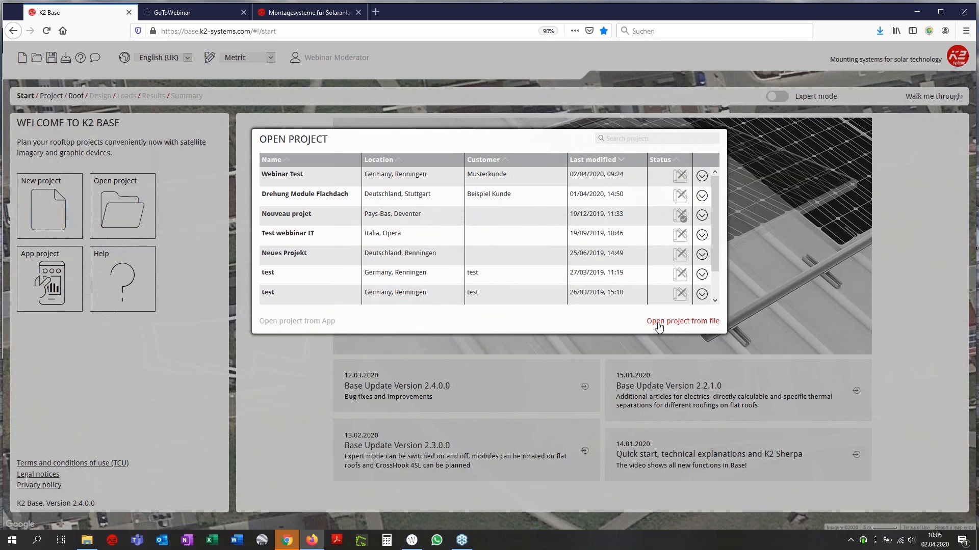
pyautogui.click(658, 326)
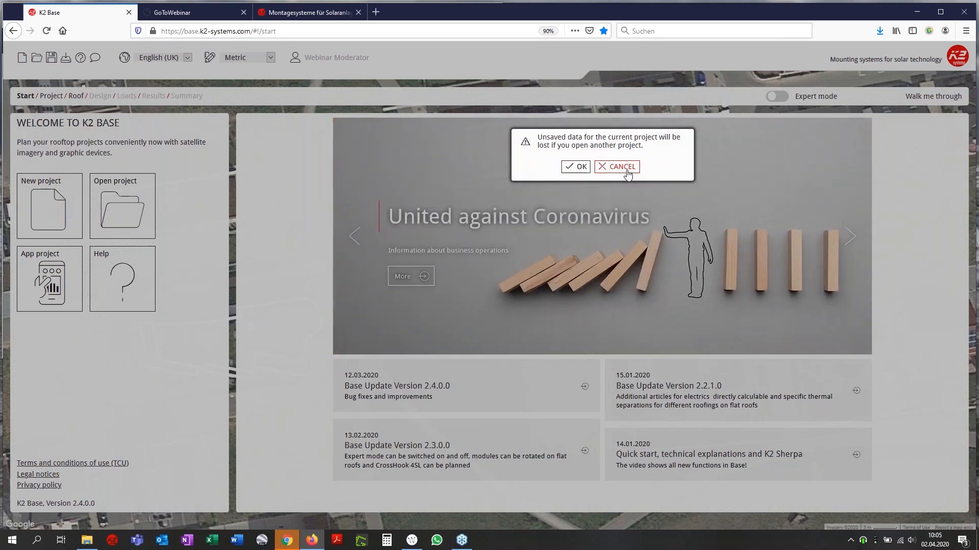
pyautogui.click(627, 175)
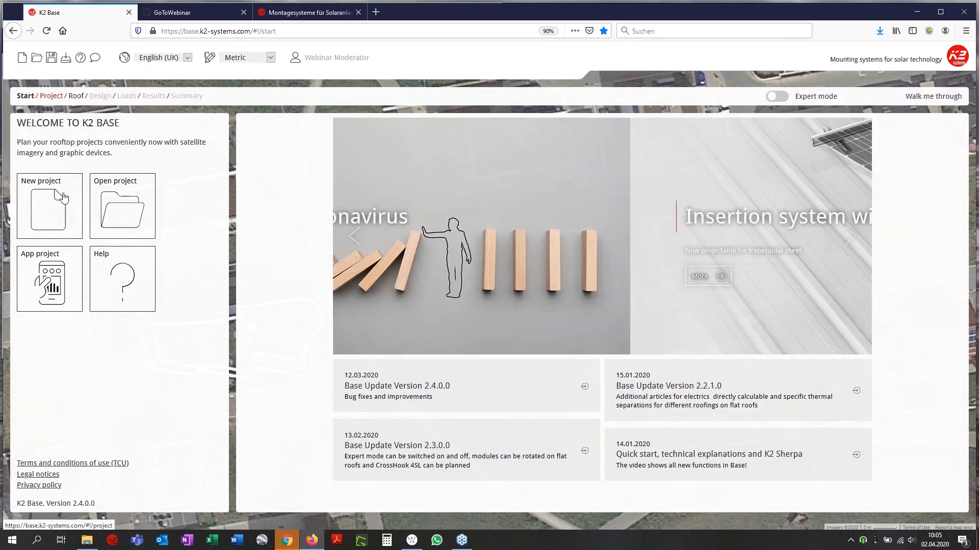
# Go to the project stage and choose the first suggested address as the project location
pyautogui.click(54, 98)
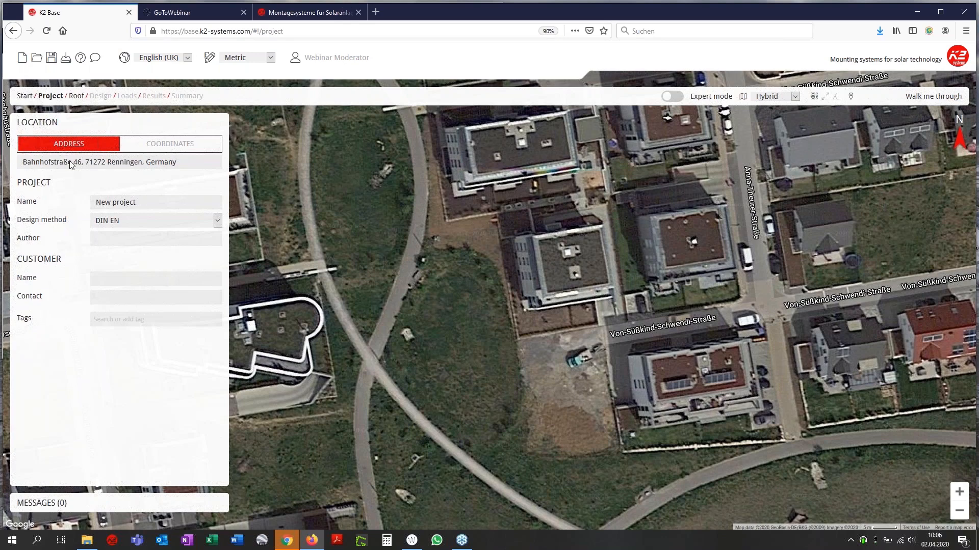
pyautogui.click(118, 167)
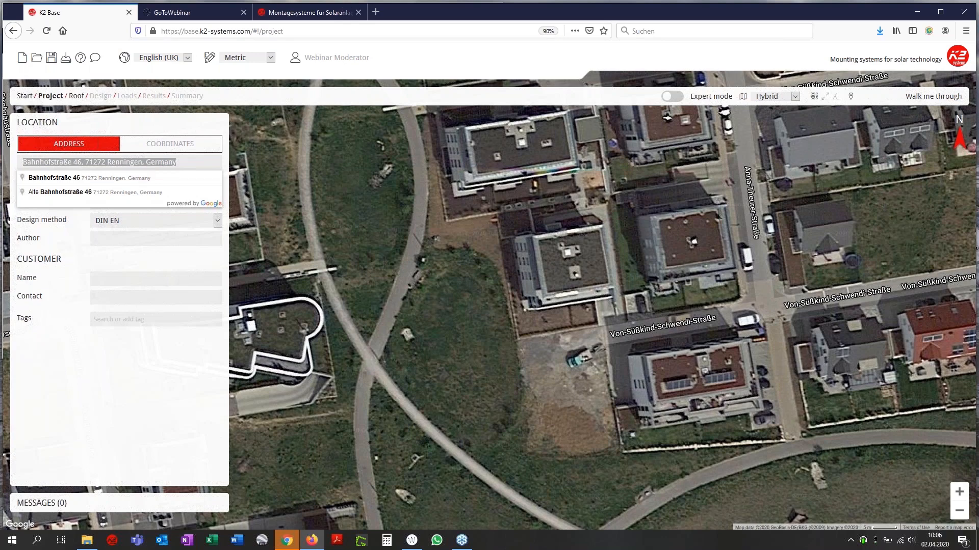
pyautogui.click(109, 179)
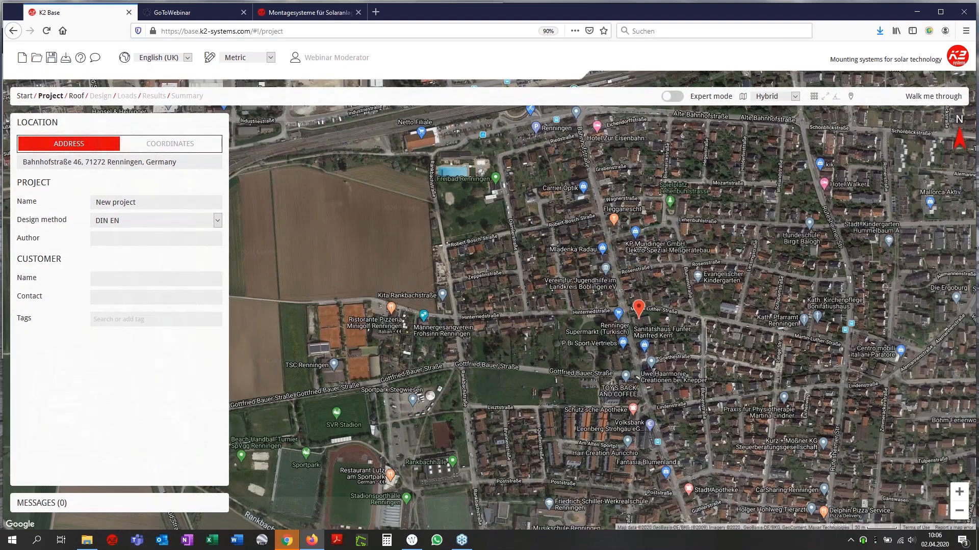
# Move the project location marker onto the grey flat-roofed building just north of the gravel lot beside Von-Süßkind-Schwendi-Straße
pyautogui.moveTo(490, 229); pyautogui.dragTo(535, 273)
pyautogui.moveTo(685, 356); pyautogui.dragTo(736, 388)
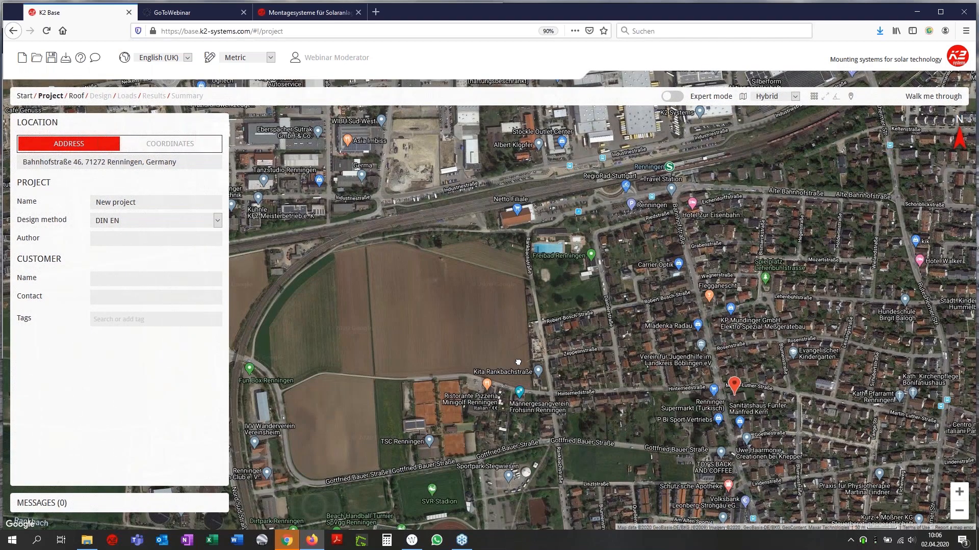
pyautogui.moveTo(518, 362); pyautogui.dragTo(742, 520)
pyautogui.moveTo(270, 371); pyautogui.dragTo(380, 368)
pyautogui.scroll(2, 380, 368)
pyautogui.scroll(3, 380, 368)
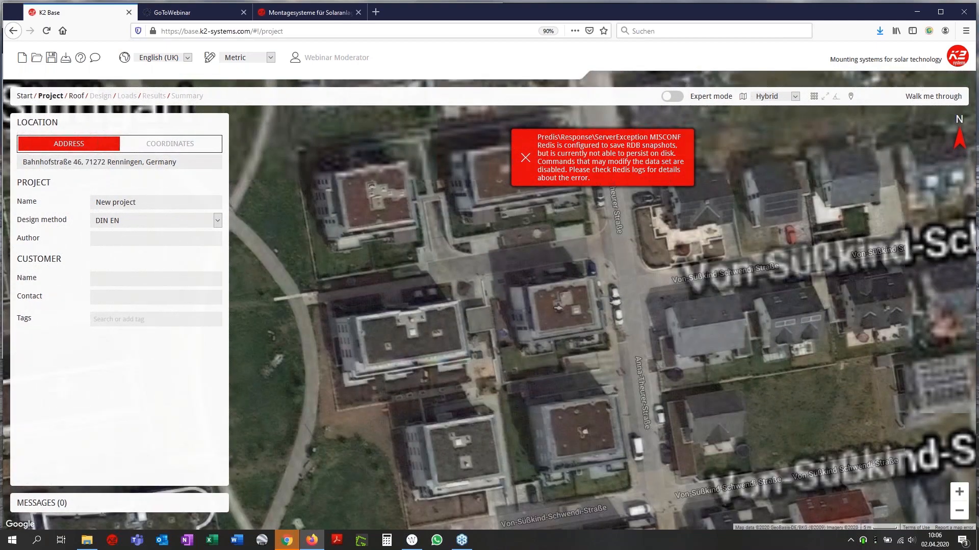
pyautogui.moveTo(380, 368); pyautogui.dragTo(395, 257)
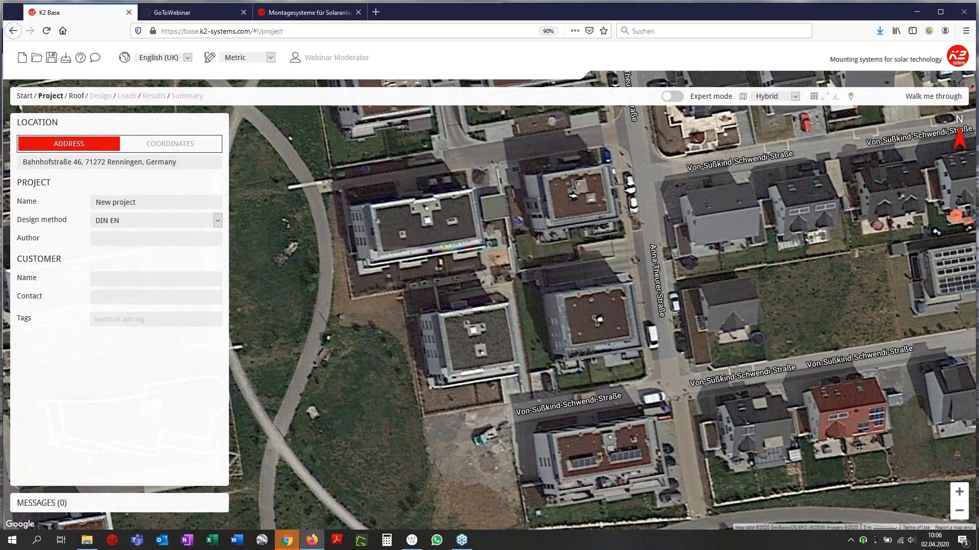
pyautogui.click(493, 354)
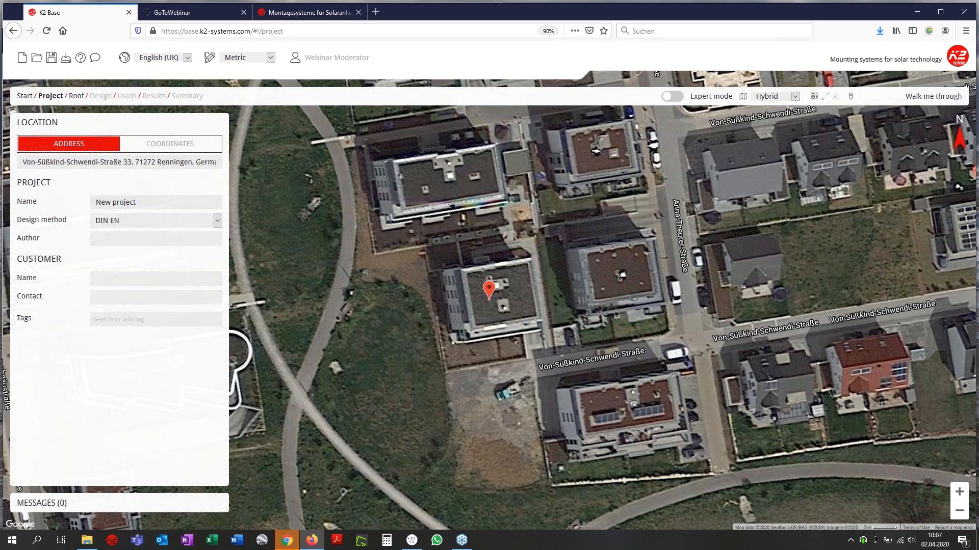
# Add a new roof of type Flat roof with a Rectangle shape and the even (membrane) covering
pyautogui.click(76, 97)
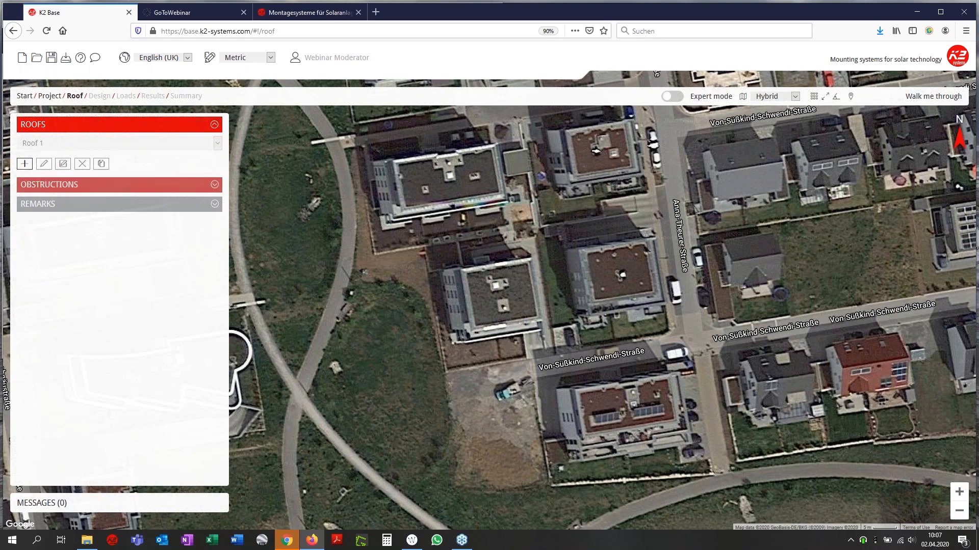
pyautogui.click(24, 167)
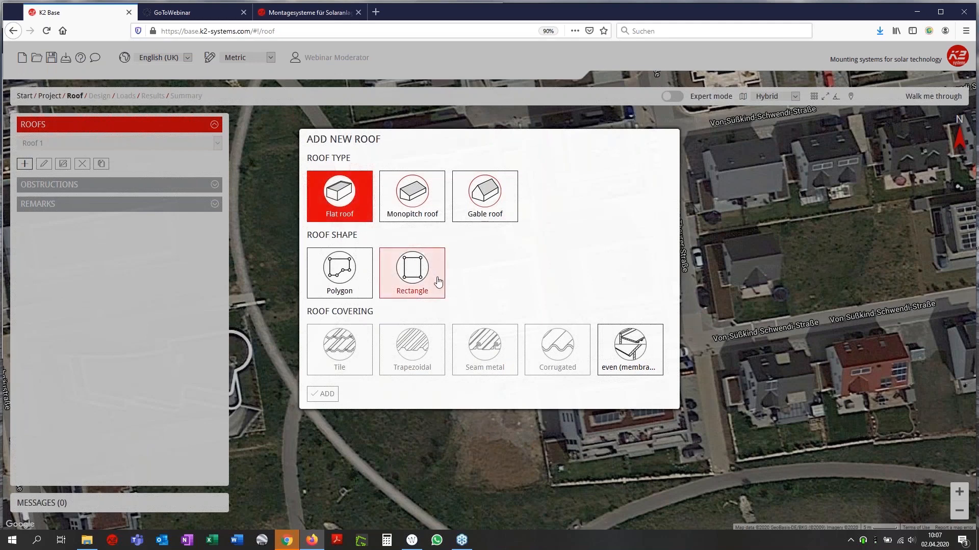
pyautogui.click(432, 280)
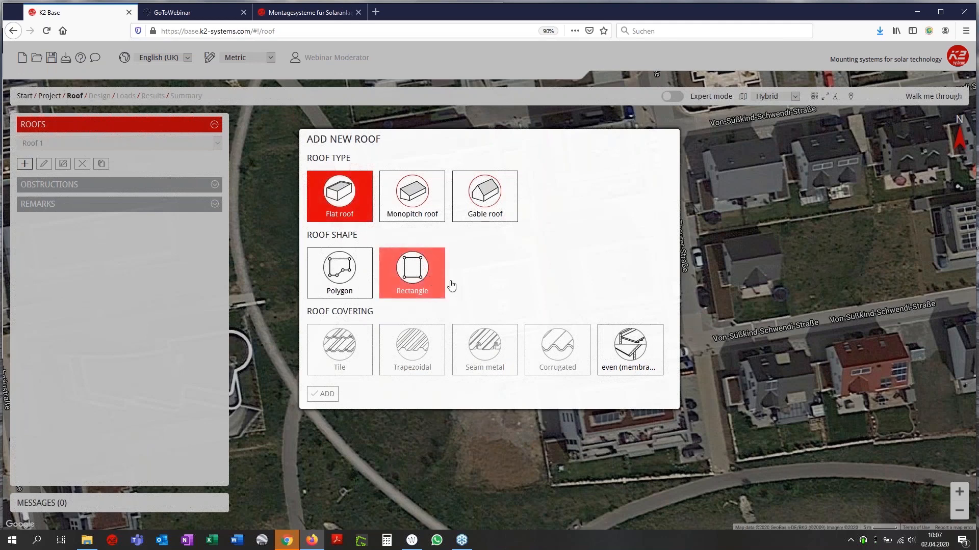
pyautogui.click(631, 369)
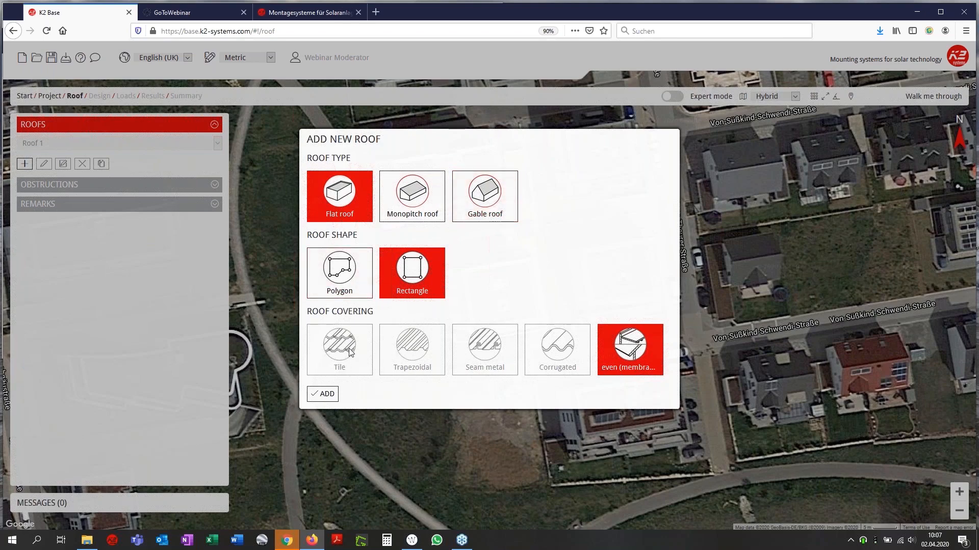
pyautogui.click(327, 396)
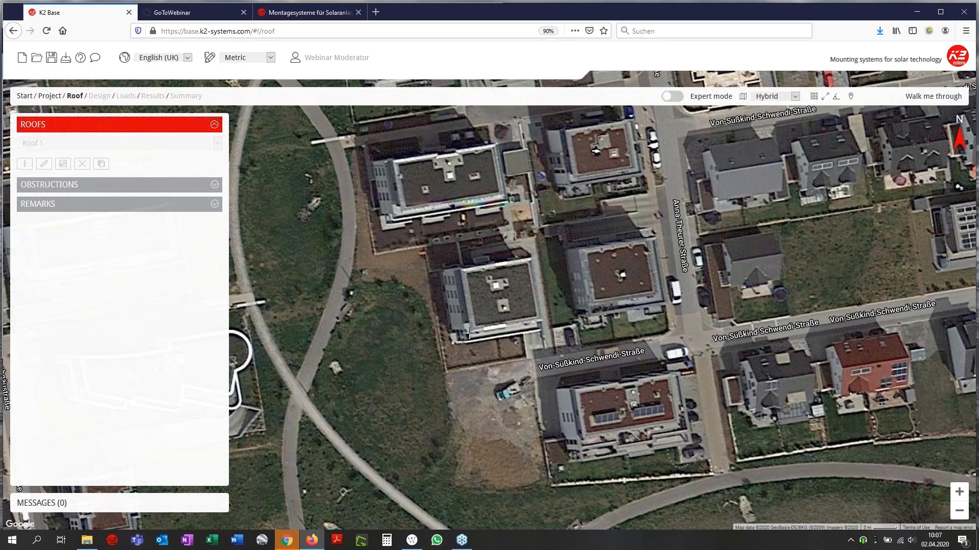
# Draw the rectangular roof over the marked building and extend its north edge, making it about 15.7 m by 13.7 m
pyautogui.moveTo(469, 333); pyautogui.dragTo(431, 314)
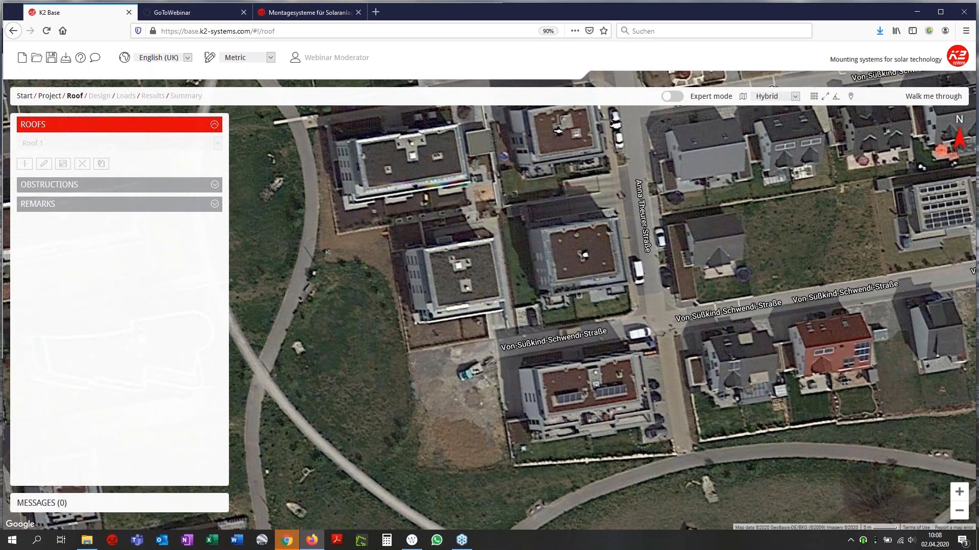
pyautogui.click(431, 314)
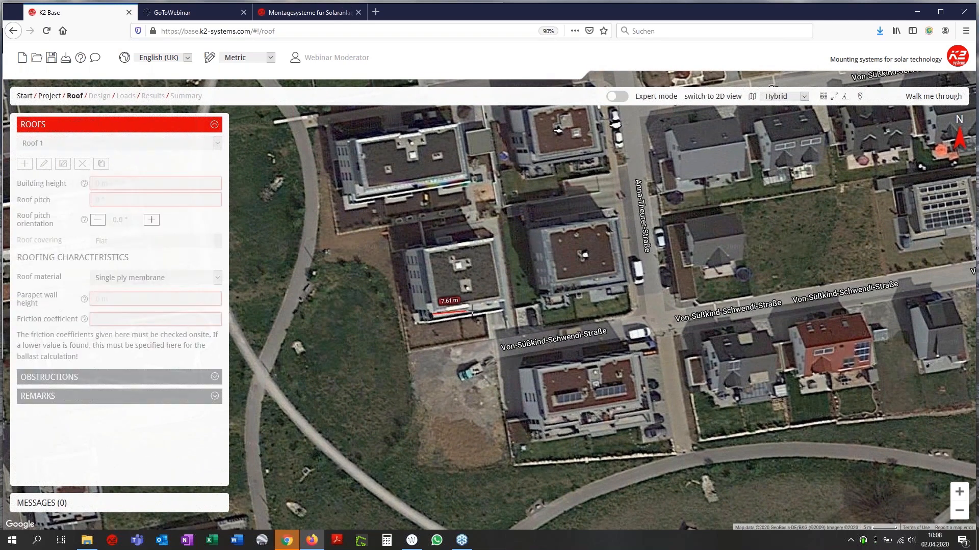
pyautogui.click(504, 301)
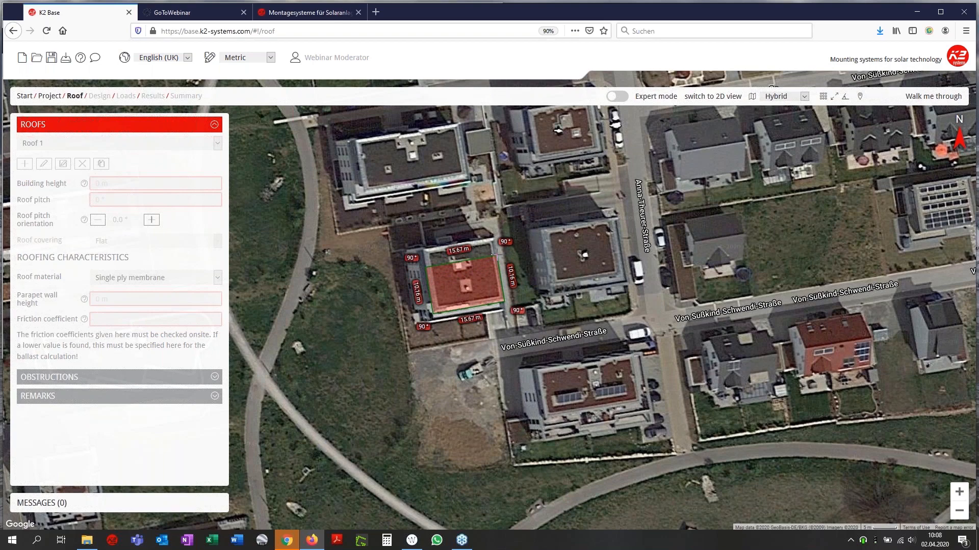
pyautogui.click(494, 255)
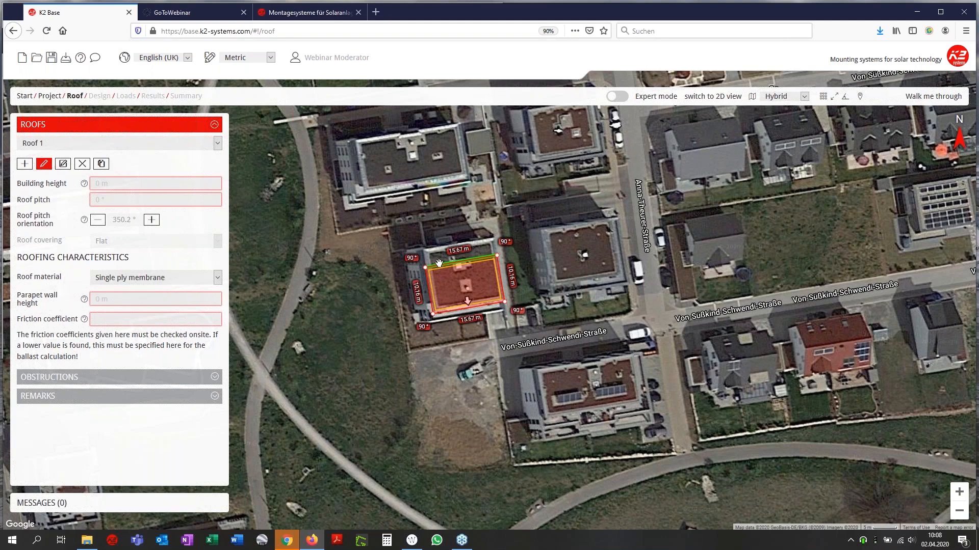
pyautogui.moveTo(439, 263); pyautogui.dragTo(441, 255)
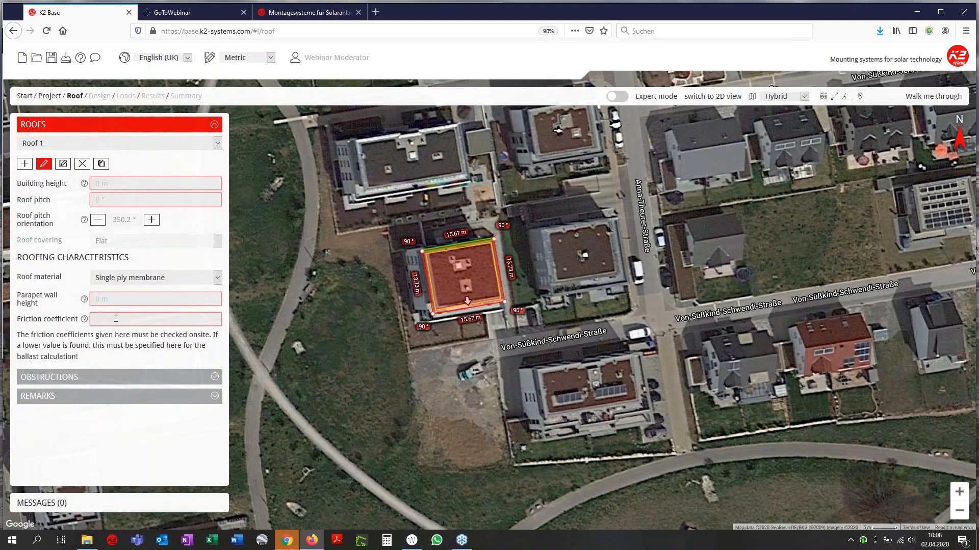
# Set the building height to 10 m, roof pitch to 2°, parapet wall height to 0.2 m and friction coefficient to 0.95
pyautogui.click(115, 182)
pyautogui.write('10')
pyautogui.press('Tab')
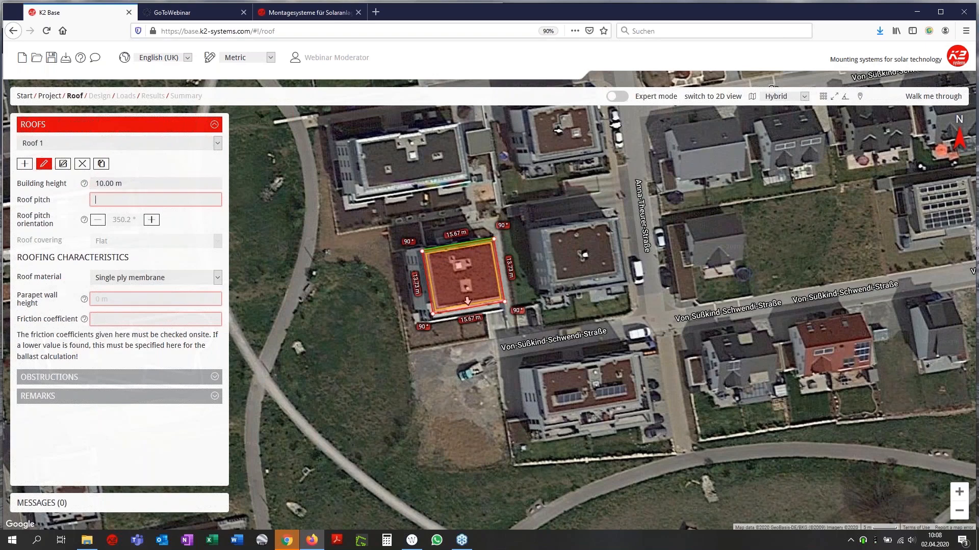
pyautogui.write('2')
pyautogui.press('Tab')
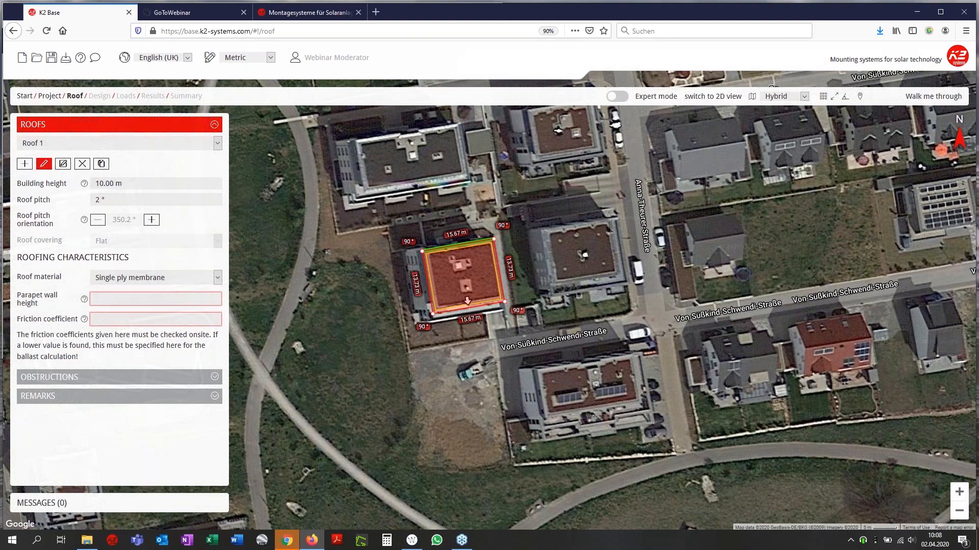
pyautogui.write('0.2')
pyautogui.press('Tab')
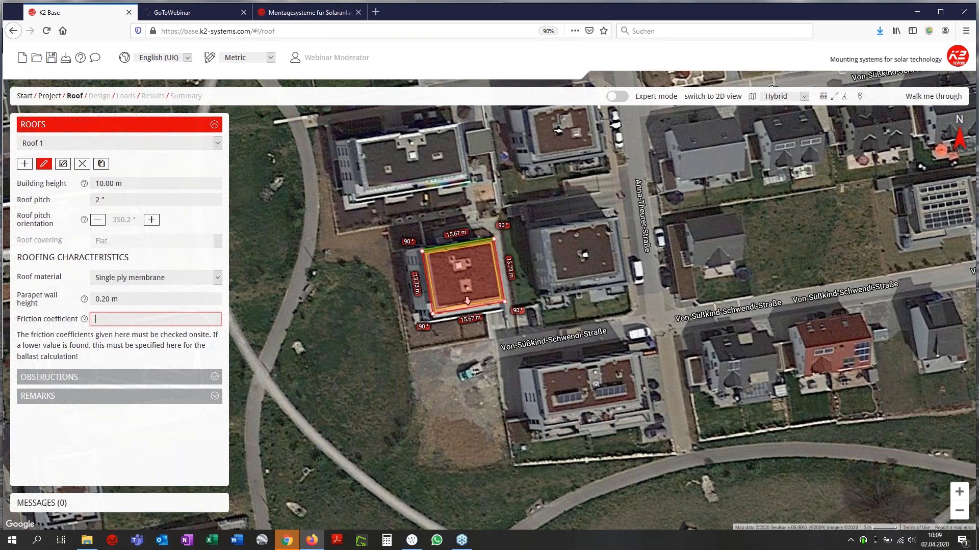
pyautogui.write('0.95')
pyautogui.press('Return')
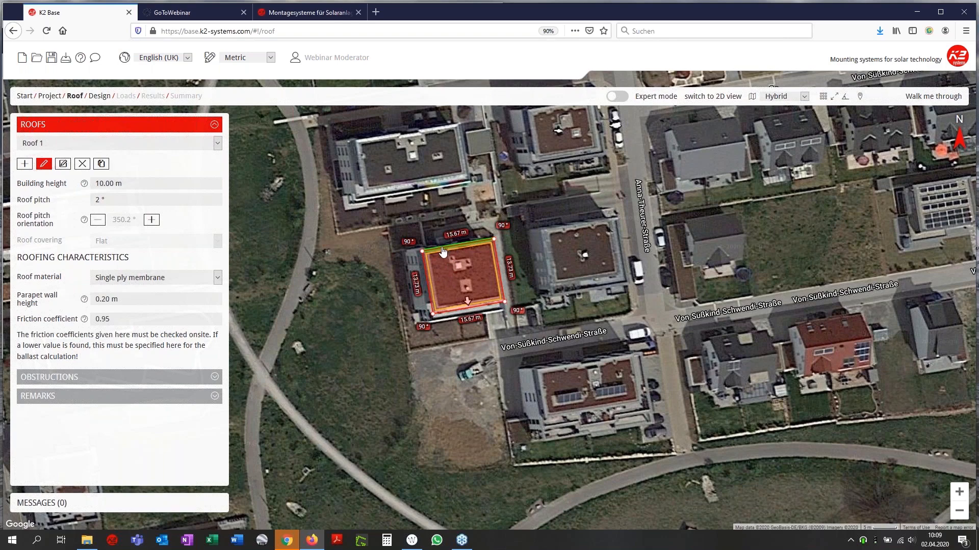
# Enlarge the roof outline from its southeast corner to about 16.2 m by 14.1 m
pyautogui.moveTo(506, 306)
pyautogui.mouseDown()
pyautogui.moveTo(490, 312)
pyautogui.moveTo(507, 302)
pyautogui.mouseUp()
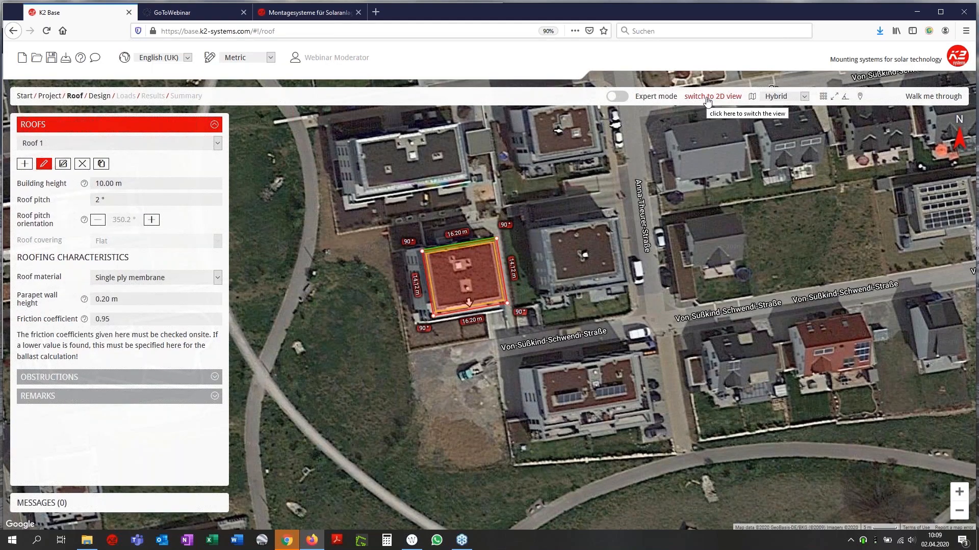
pyautogui.click(706, 98)
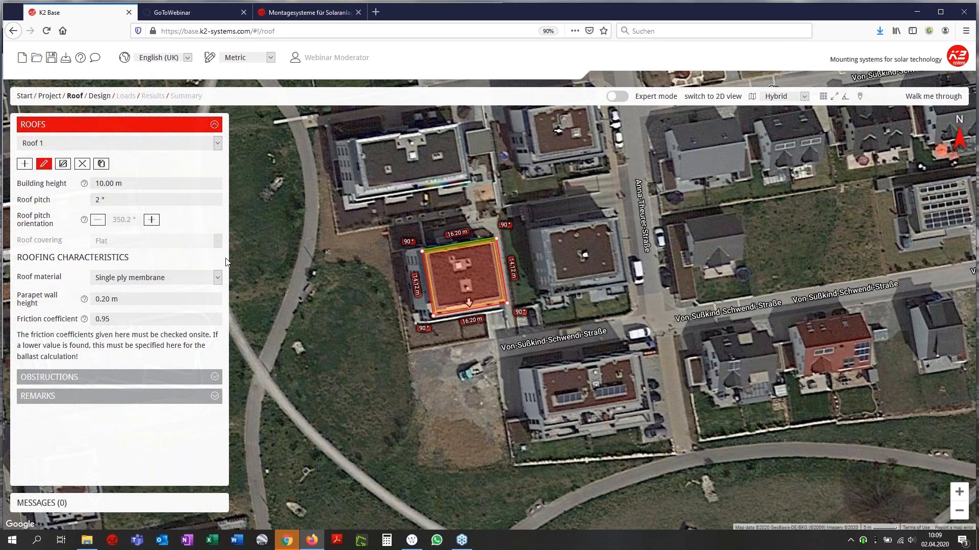
# Enable expert mode and change the roof material to Green roof
pyautogui.click(616, 96)
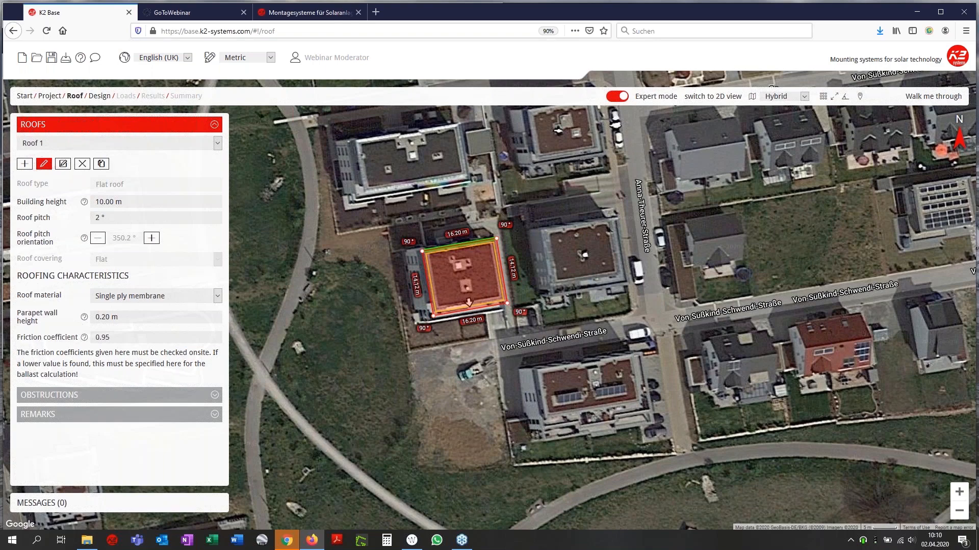
pyautogui.click(617, 97)
pyautogui.click(131, 301)
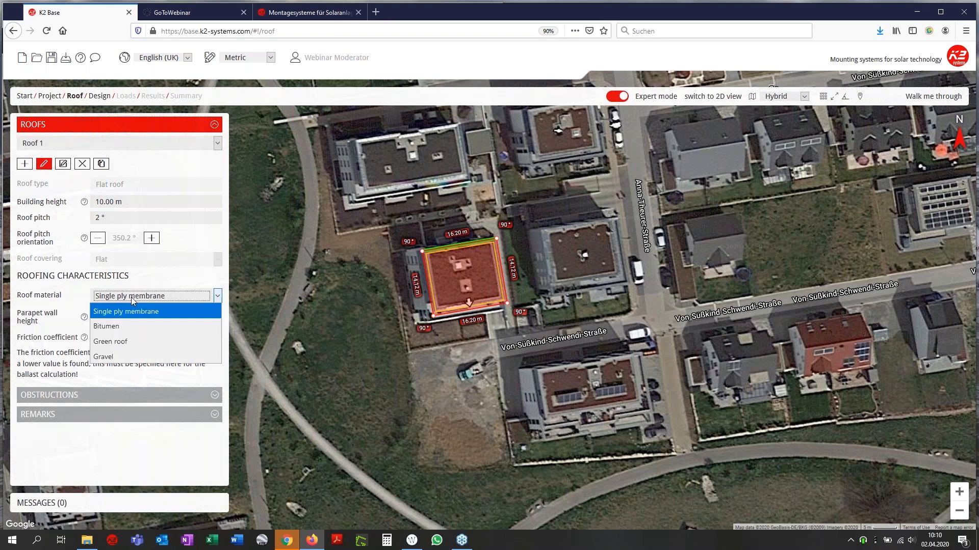
pyautogui.click(130, 341)
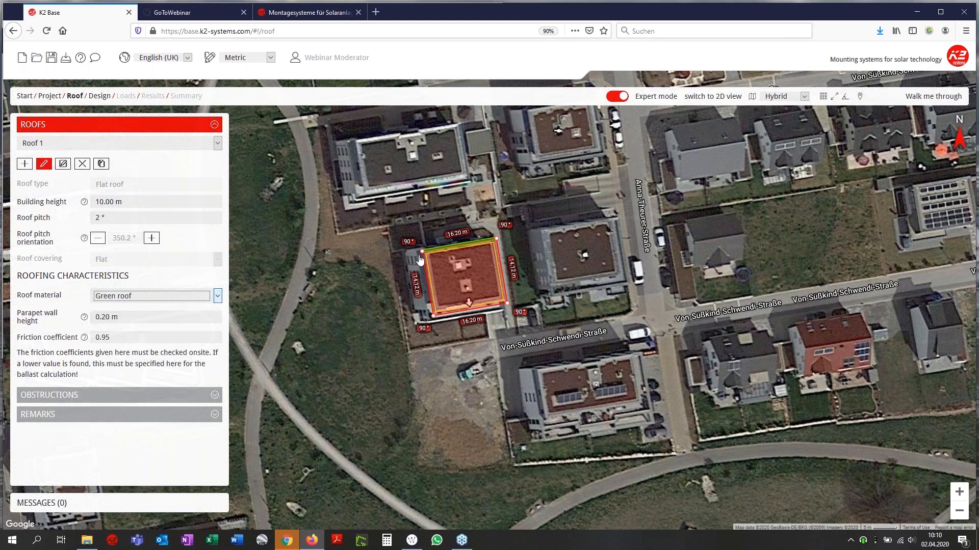
# Set the length of the roof's north edge to 16.5 m in the 2D view and return to the map view
pyautogui.click(698, 96)
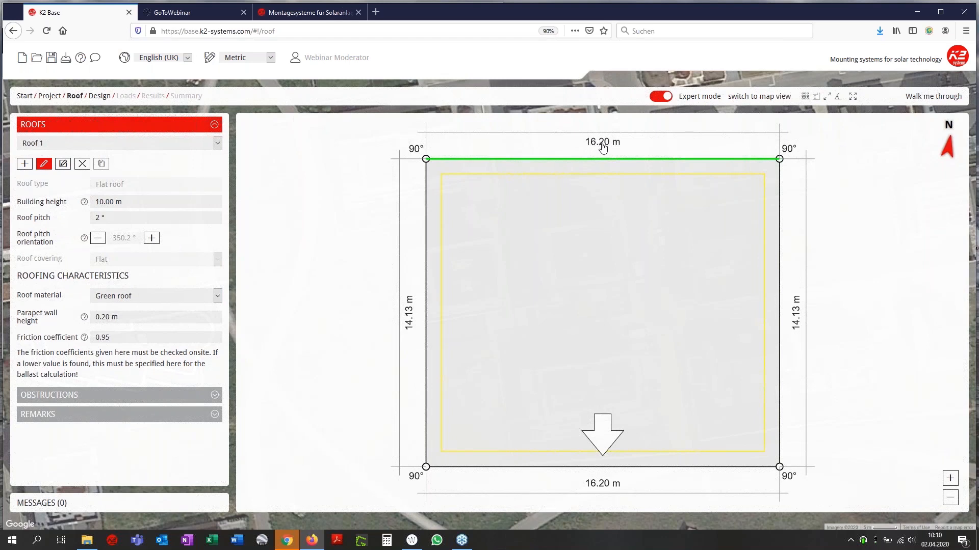
pyautogui.click(602, 147)
pyautogui.write('16.5')
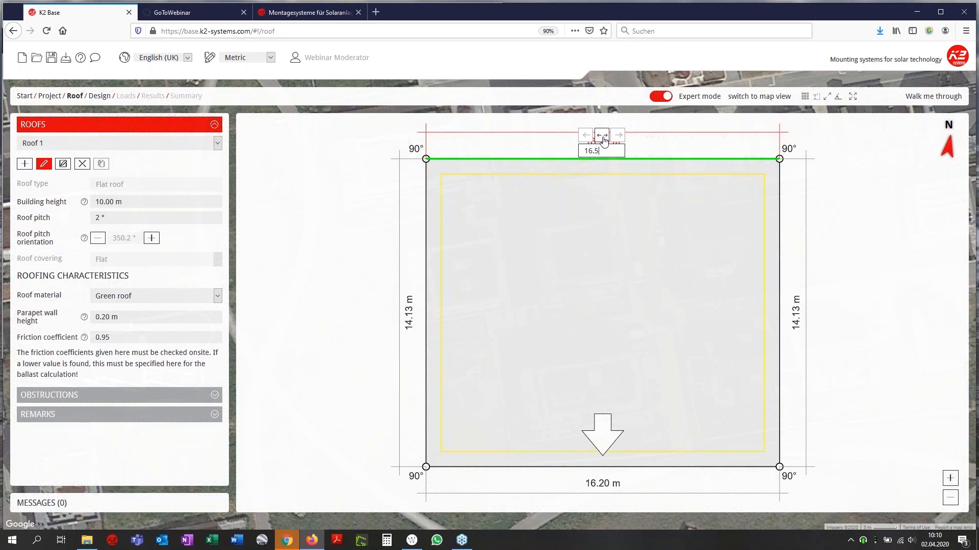
pyautogui.press('Return')
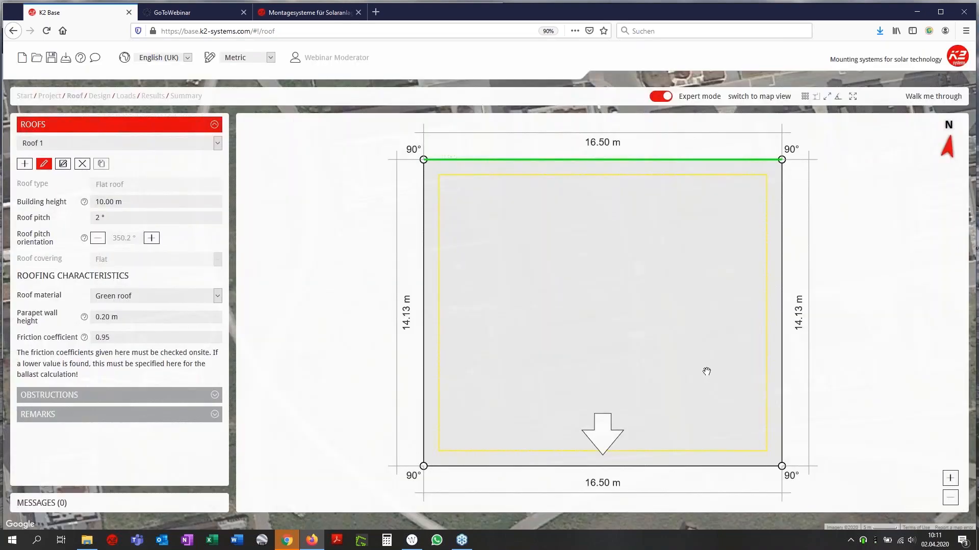
pyautogui.moveTo(686, 262); pyautogui.dragTo(661, 260)
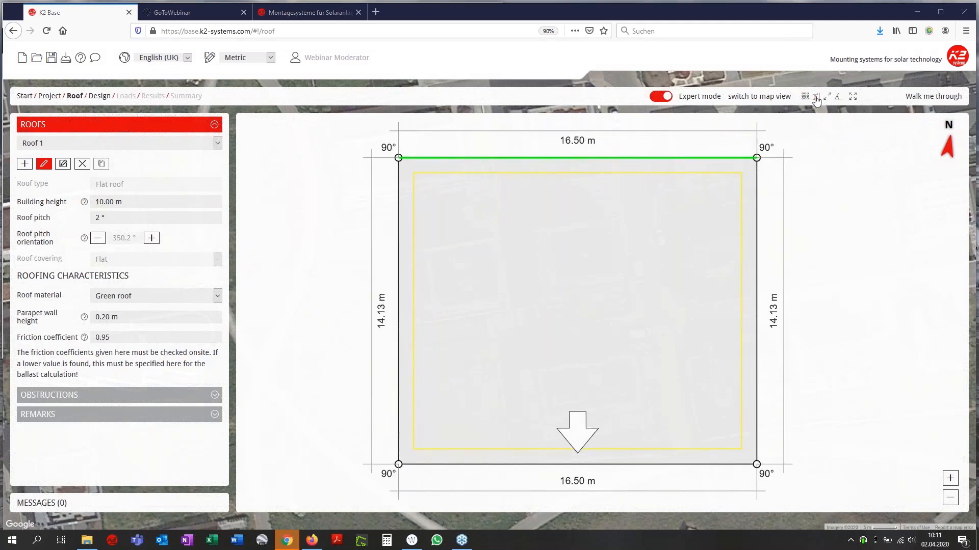
pyautogui.click(754, 101)
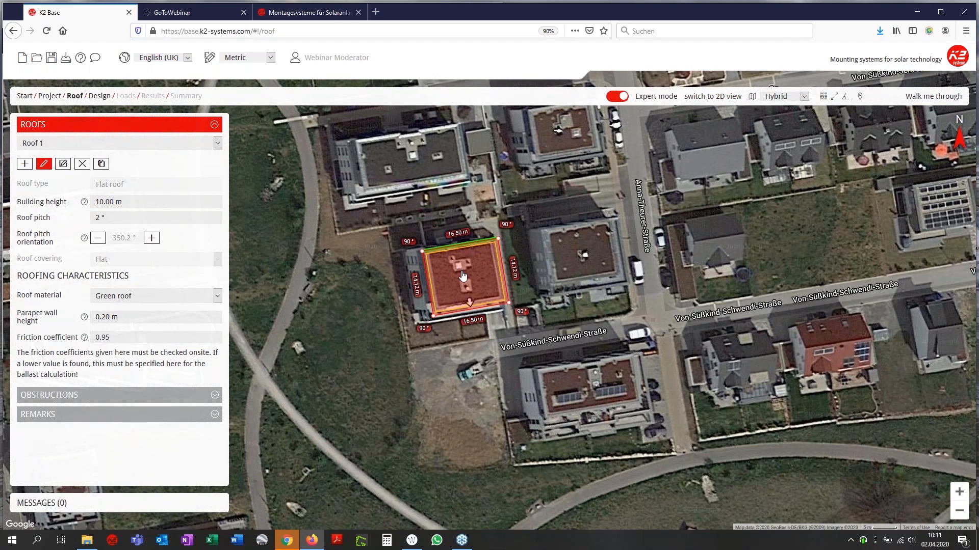
# Draw a rectangular obstruction about 2.16 m by 2.78 m over the southern rooftop structure
pyautogui.click(77, 400)
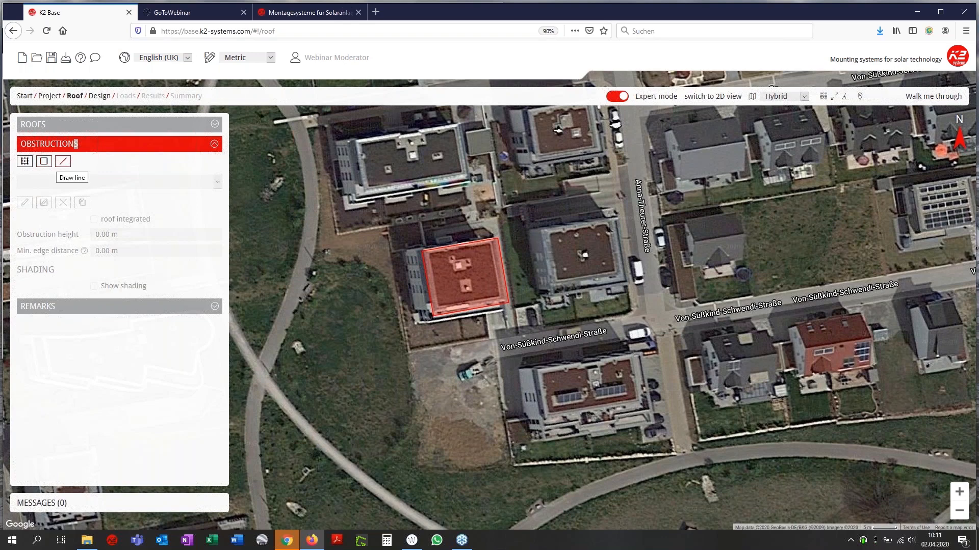
pyautogui.click(43, 161)
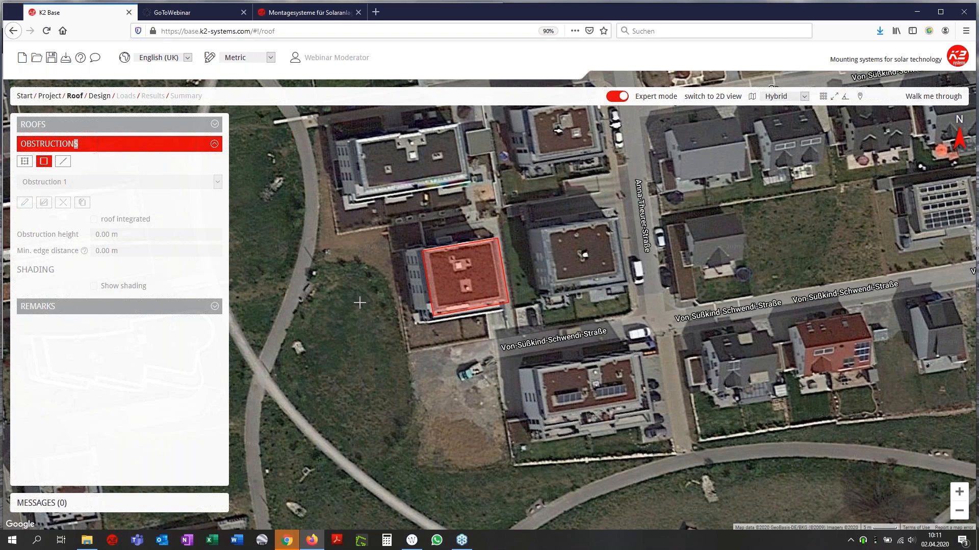
pyautogui.click(462, 293)
pyautogui.click(460, 282)
pyautogui.click(461, 281)
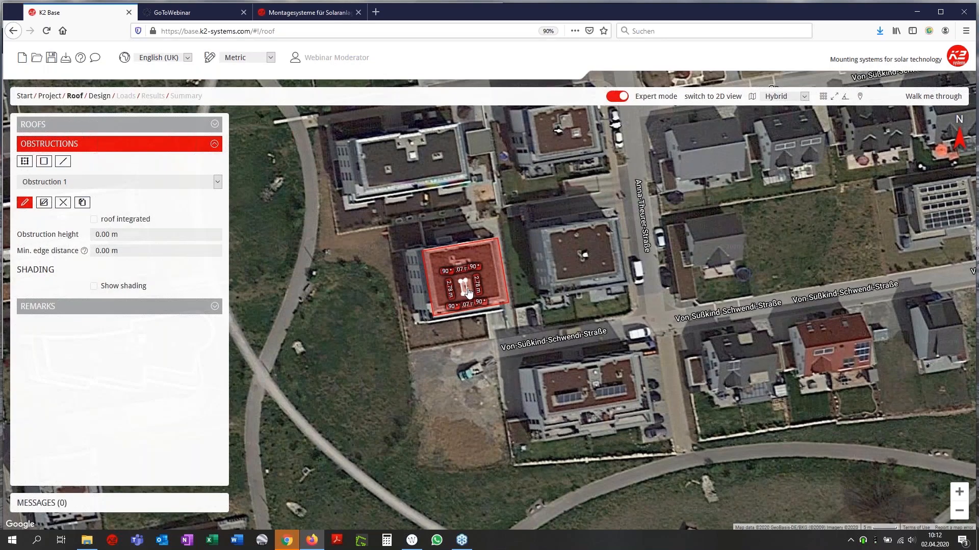
pyautogui.moveTo(469, 291); pyautogui.dragTo(474, 292)
# Set the rectangular obstruction's height to 0.1 m and its minimum edge distance to 0.2 m
pyautogui.click(139, 236)
pyautogui.write('0.1')
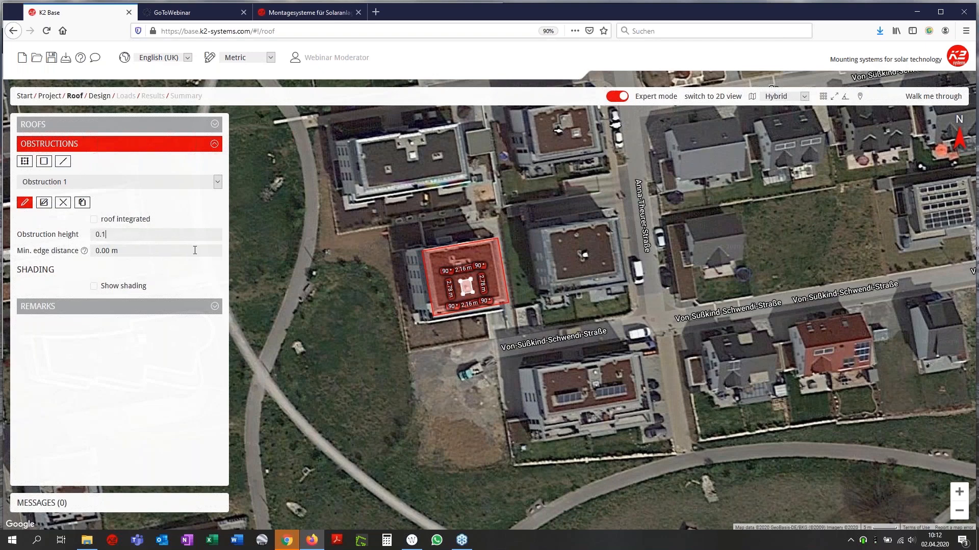
pyautogui.click(195, 250)
pyautogui.write('0.2')
pyautogui.press('Return')
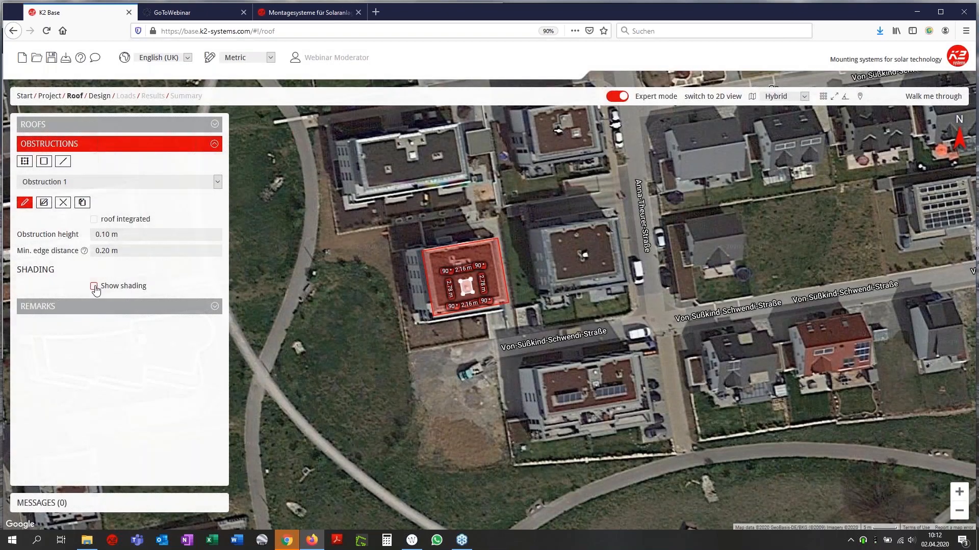
# Turn on shading for the rectangular obstruction and set its height to 0.5 m
pyautogui.click(94, 287)
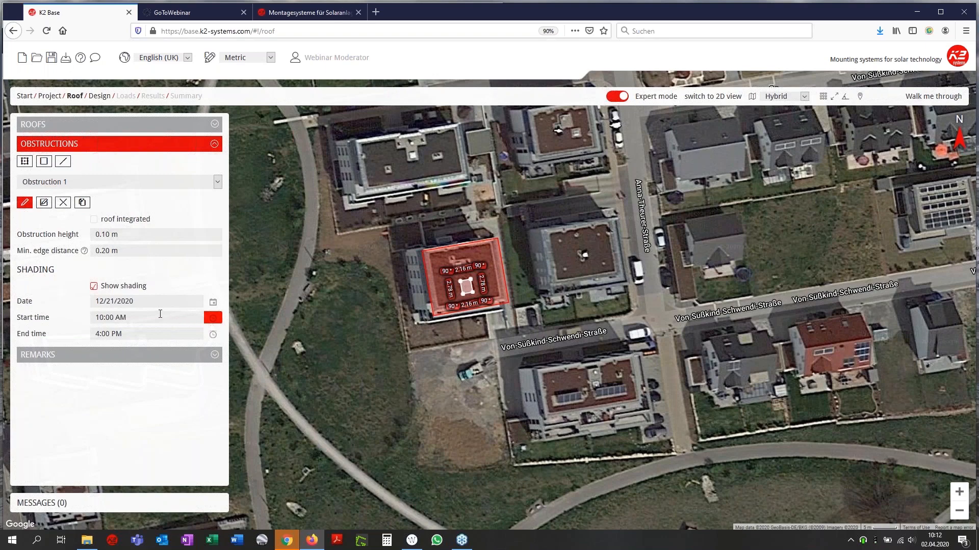
pyautogui.click(143, 236)
pyautogui.write('0.5')
pyautogui.press('Tab')
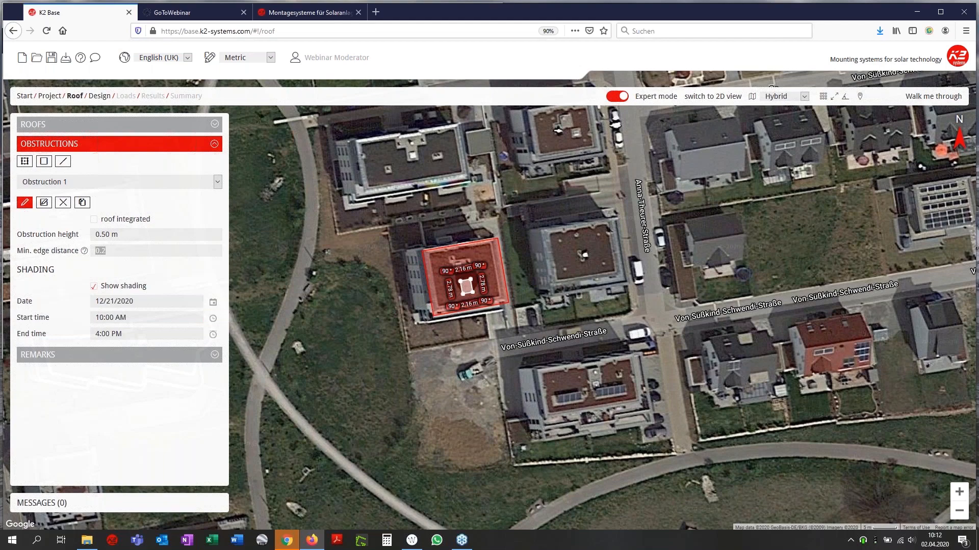
# Set the length of the rectangular obstruction's east side to 2.8 m in the 2D view
pyautogui.click(708, 97)
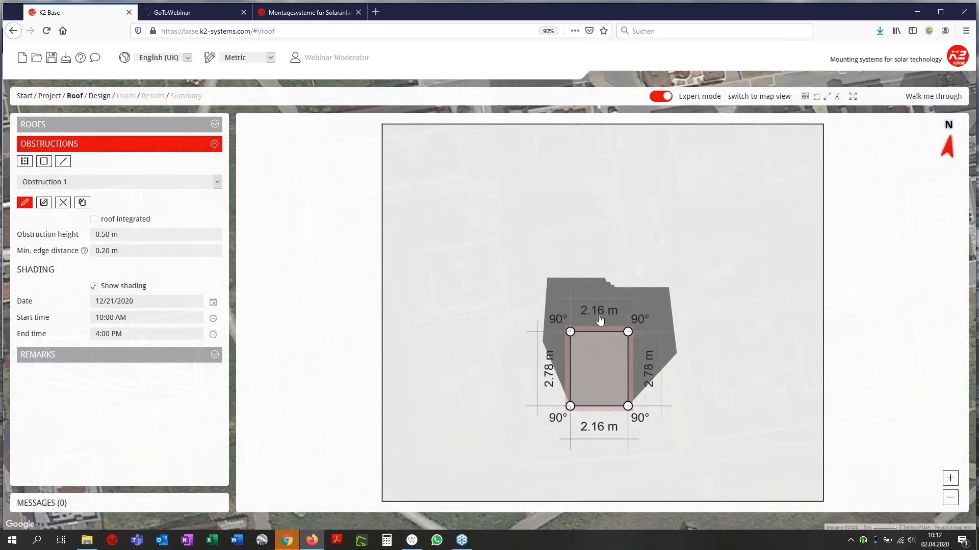
pyautogui.click(650, 384)
pyautogui.write('2.8')
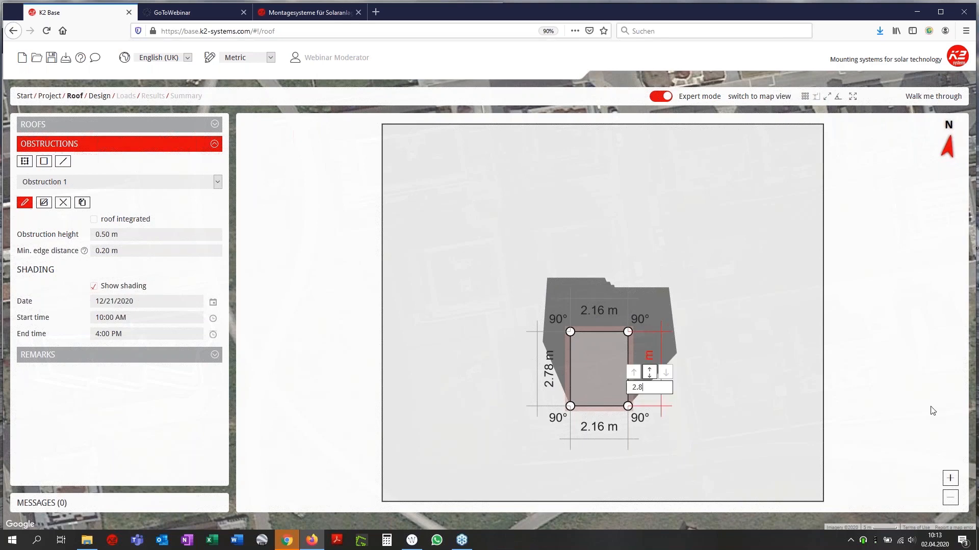
pyautogui.click(633, 372)
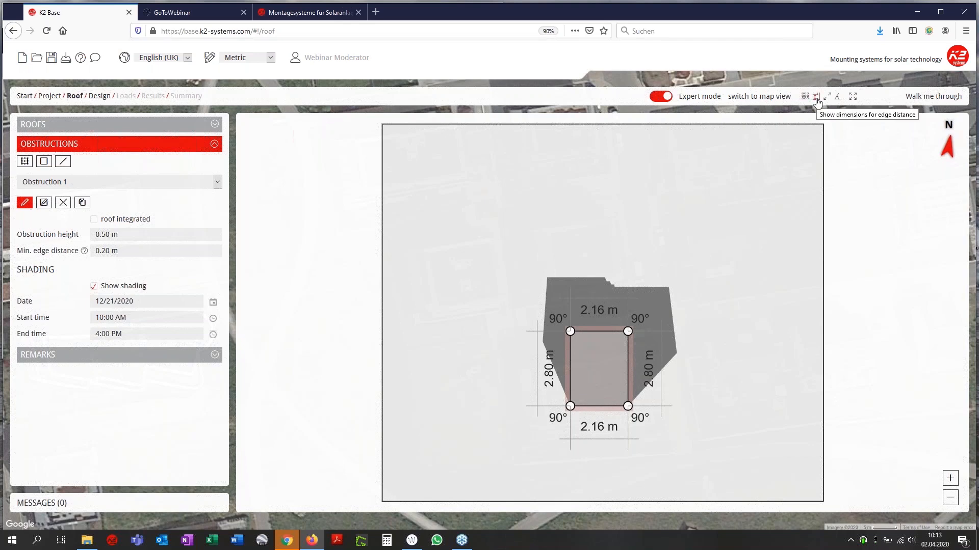
# Show the edge distance dimensions, set the obstruction's distance from the west roof edge to 7.1 m, and return to the map view
pyautogui.click(817, 97)
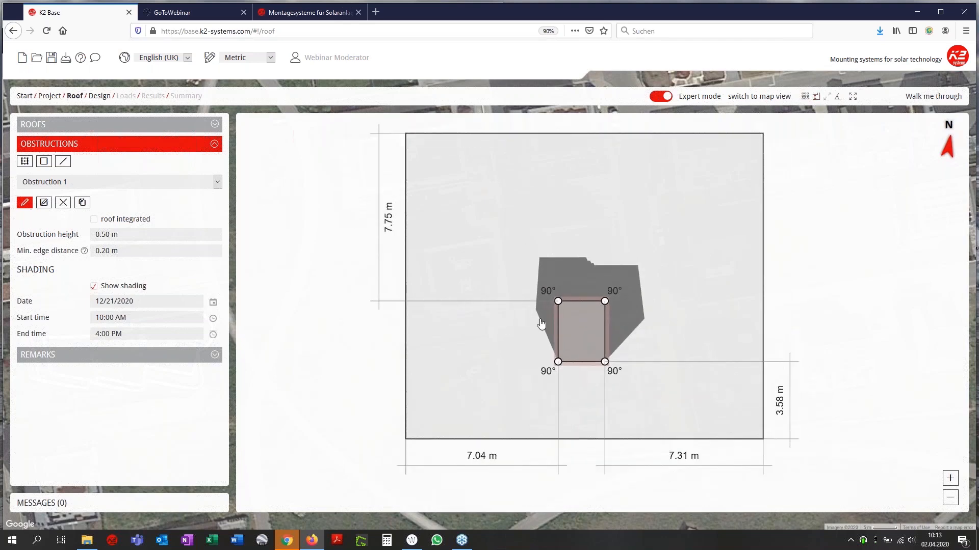
pyautogui.scroll(-1, 447, 308)
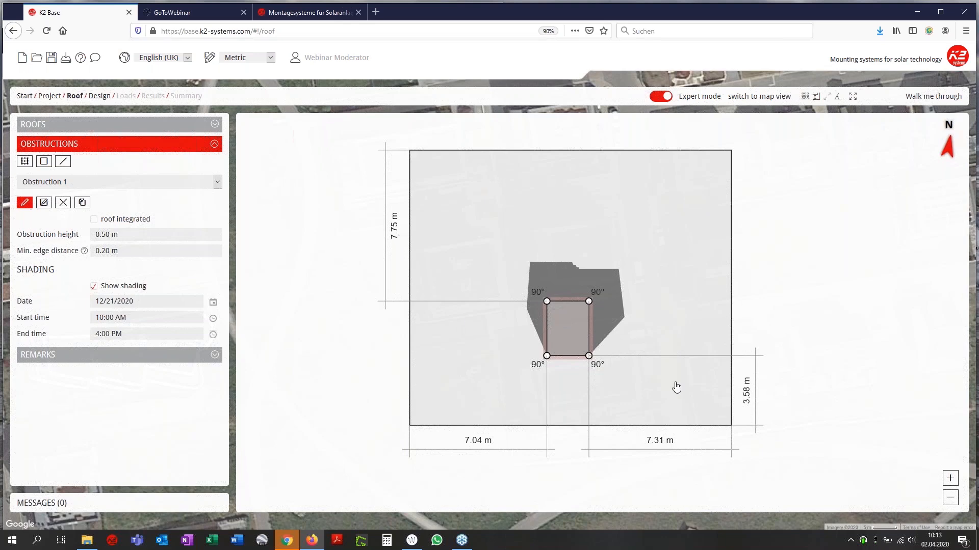
pyautogui.click(656, 448)
pyautogui.click(474, 446)
pyautogui.write('7.1')
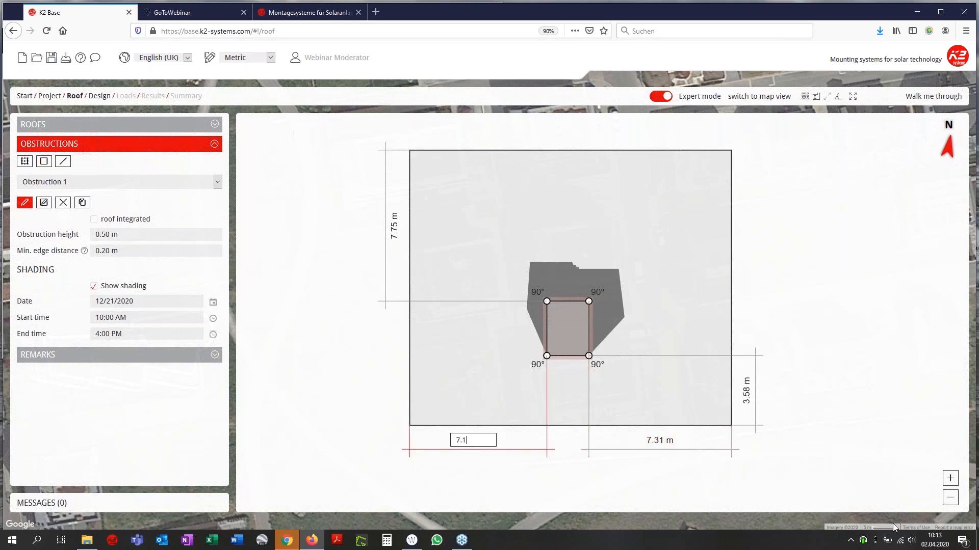
pyautogui.press('Return')
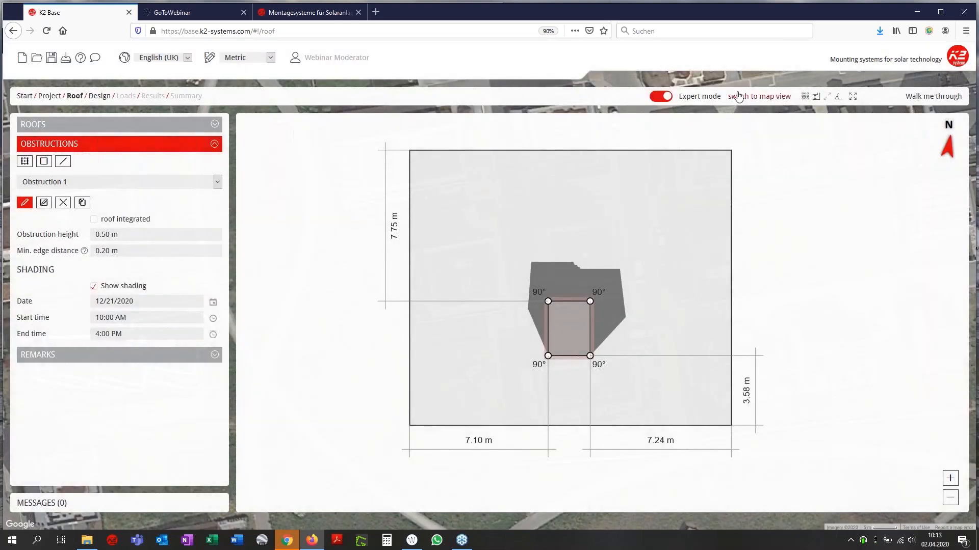
pyautogui.click(737, 97)
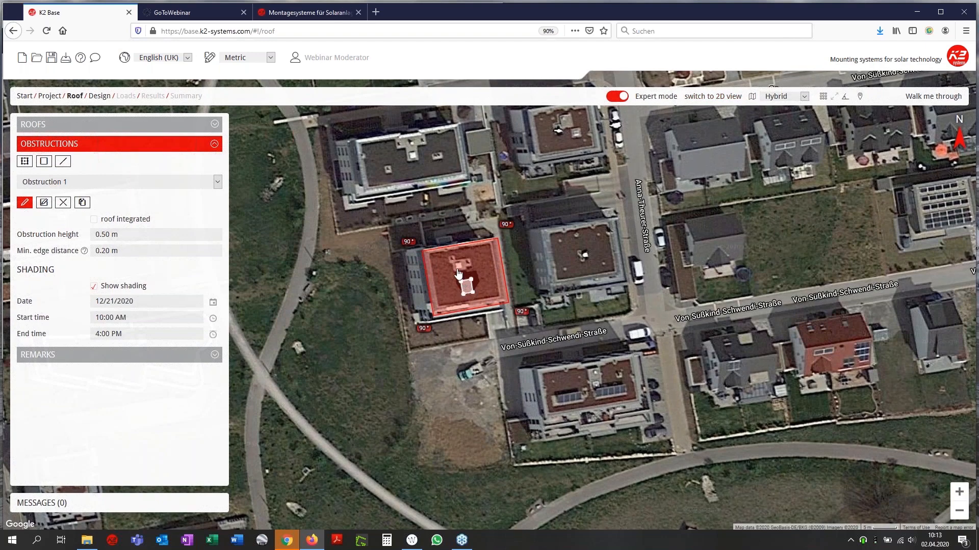
# Draw a polygonal obstruction tracing the irregular rooftop structure north of the rectangular one
pyautogui.click(24, 162)
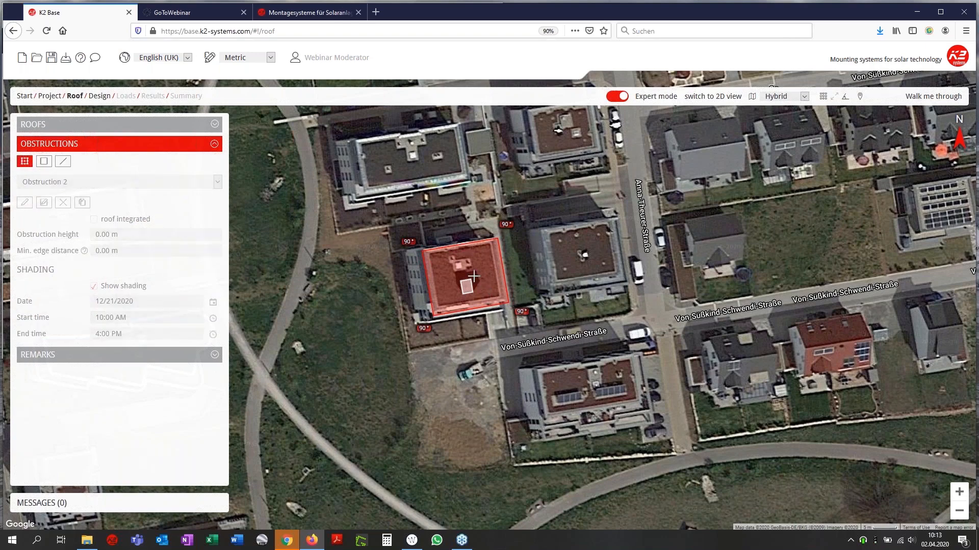
pyautogui.click(454, 272)
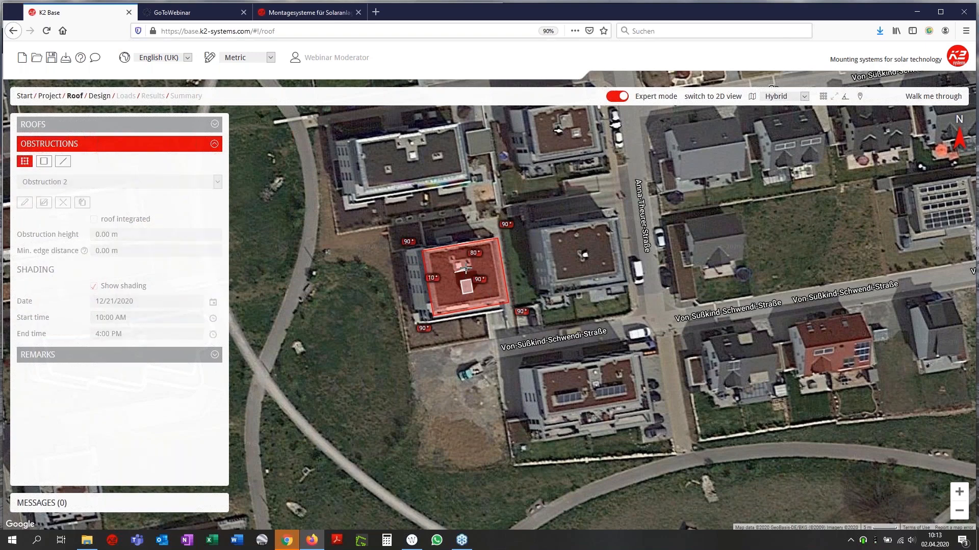
pyautogui.click(467, 262)
pyautogui.click(469, 256)
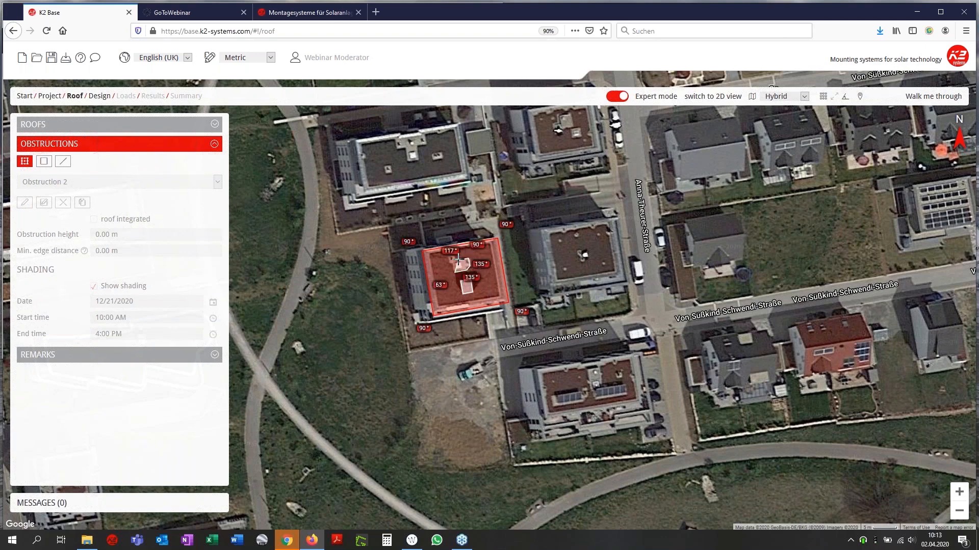
pyautogui.click(456, 254)
pyautogui.click(456, 253)
pyautogui.click(449, 254)
pyautogui.click(449, 262)
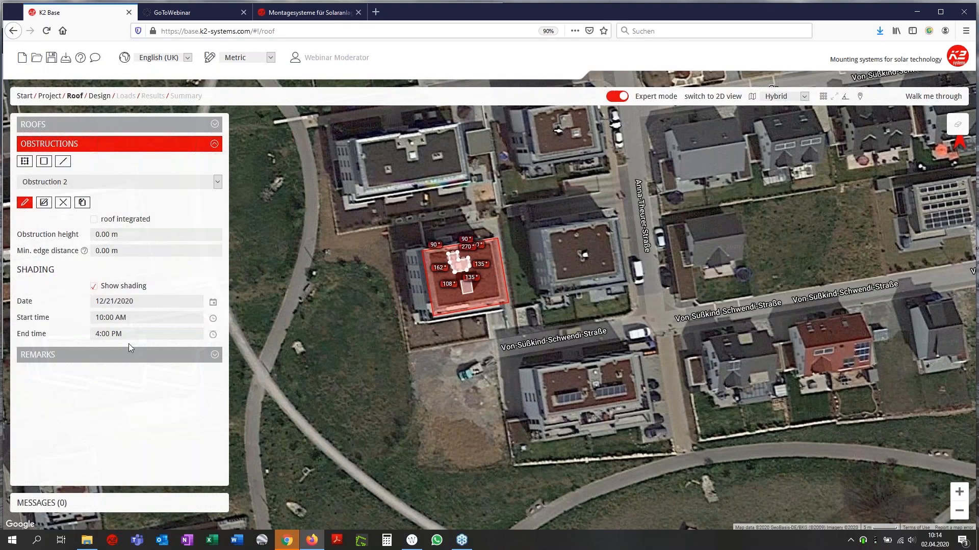
# Set the polygonal obstruction's height to 0.2 m
pyautogui.click(123, 237)
pyautogui.write('0.2')
pyautogui.press('Tab')
# Move on to the Design stage and save the project
pyautogui.click(99, 96)
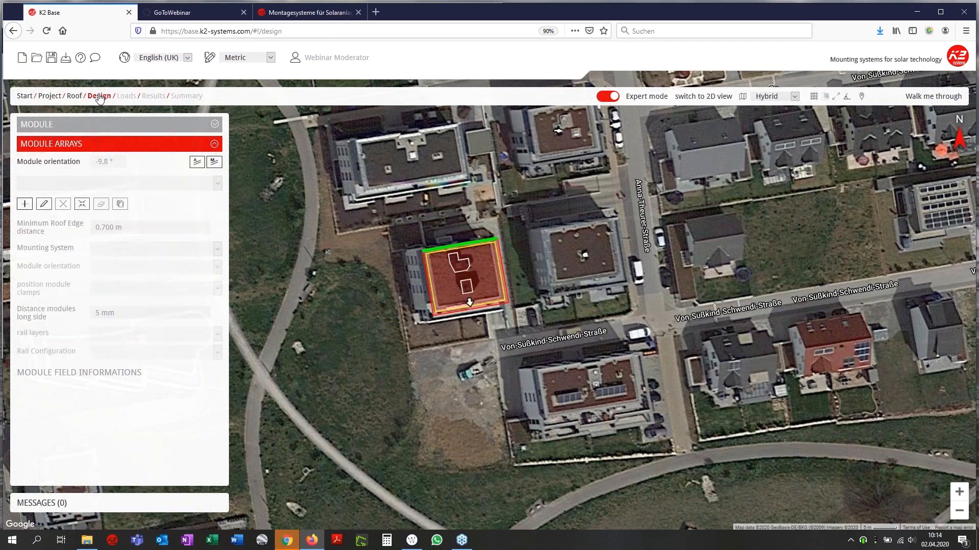
pyautogui.click(51, 57)
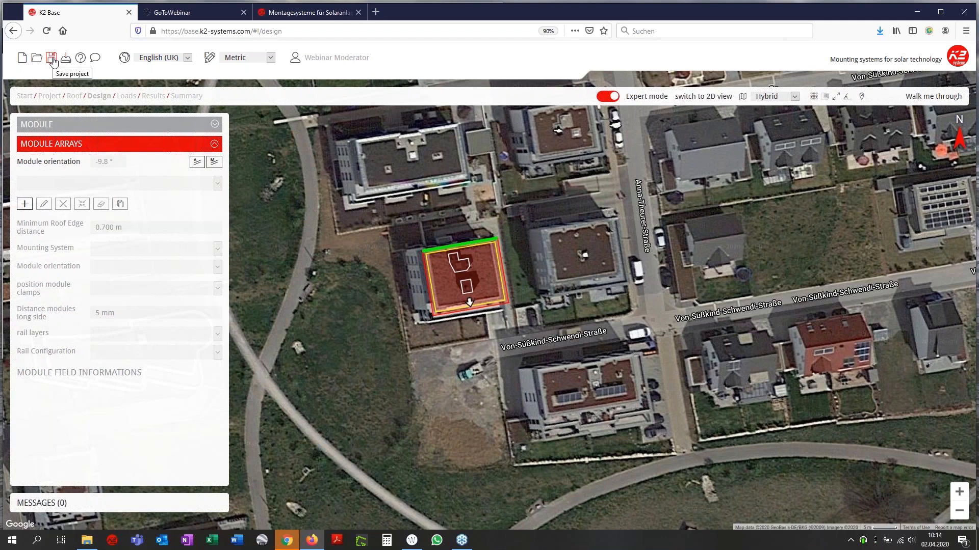
pyautogui.click(52, 58)
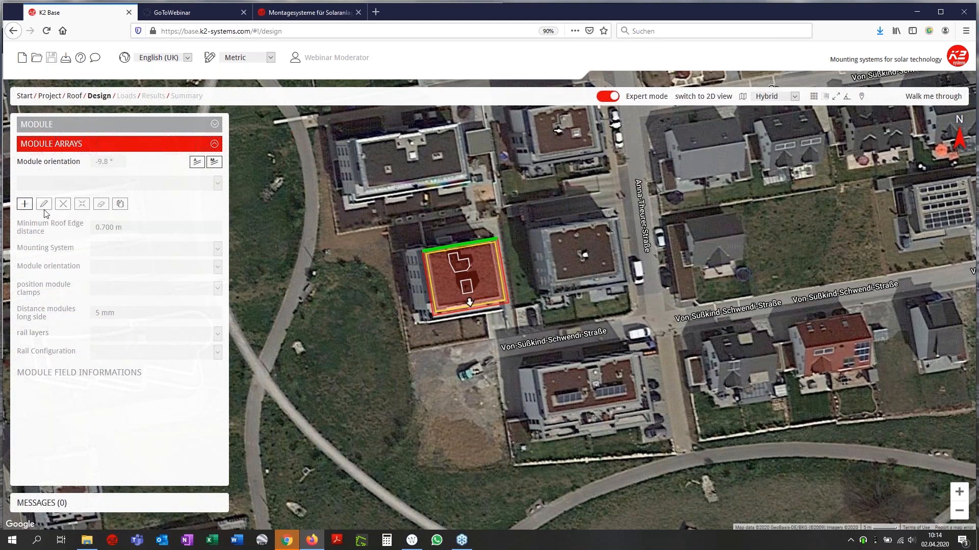
# Open the module settings, keep Axitec Energy GmbH & Co. KG as manufacturer, and select the AC-265P/156-60S (AXIpower) module
pyautogui.click(24, 203)
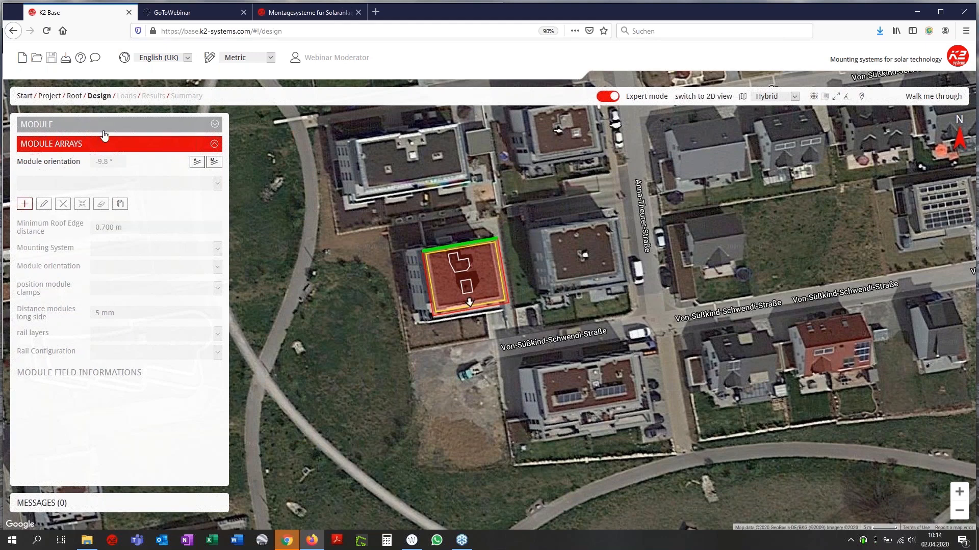
pyautogui.click(55, 127)
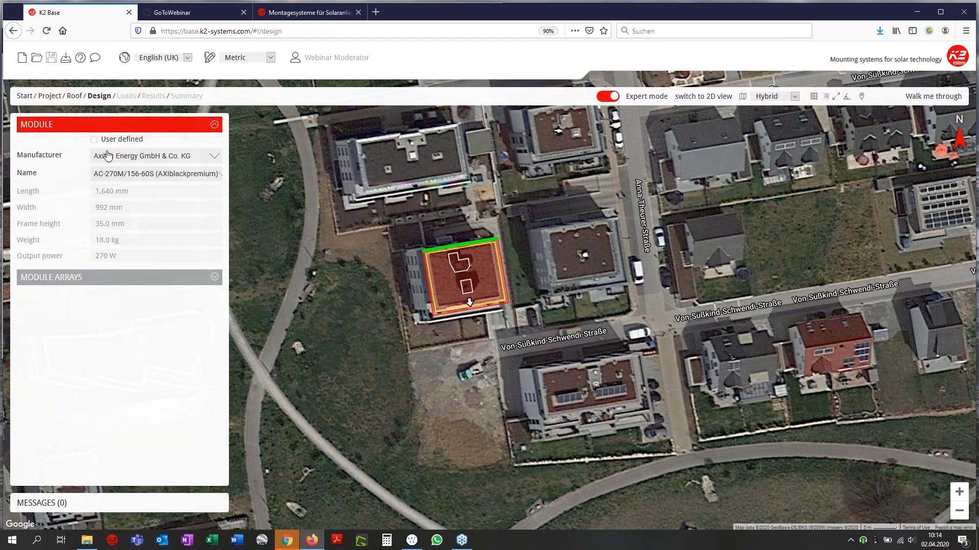
pyautogui.click(105, 161)
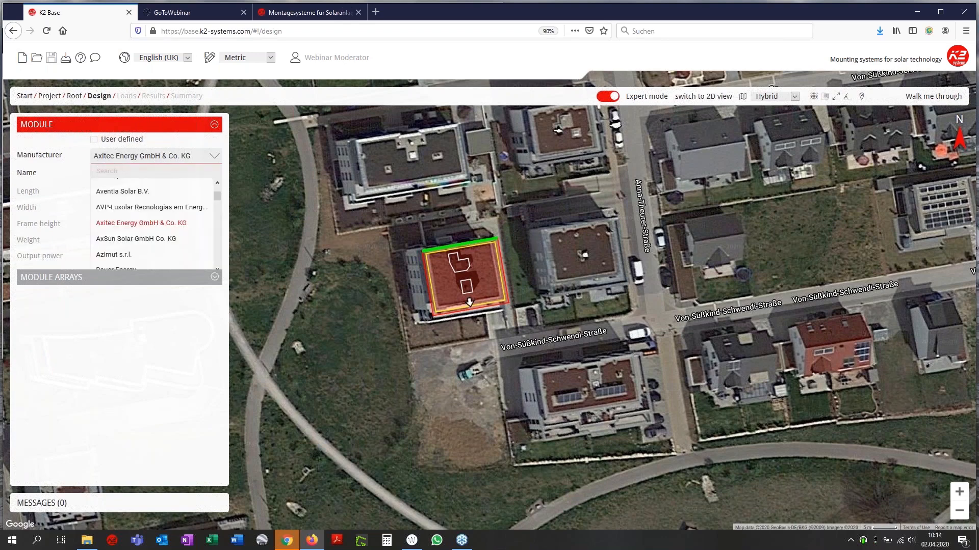
pyautogui.scroll(-5, 168, 232)
pyautogui.scroll(5, 168, 231)
pyautogui.click(145, 162)
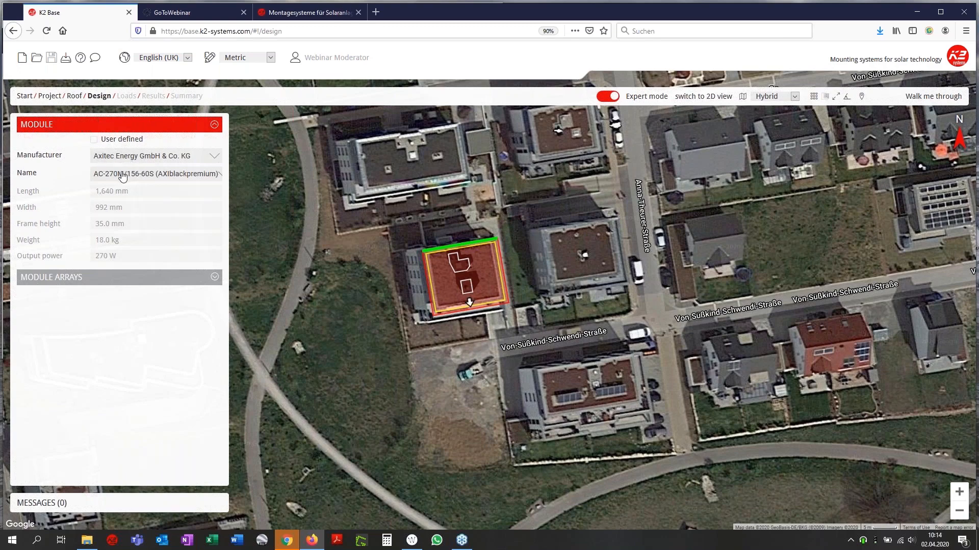
pyautogui.click(123, 177)
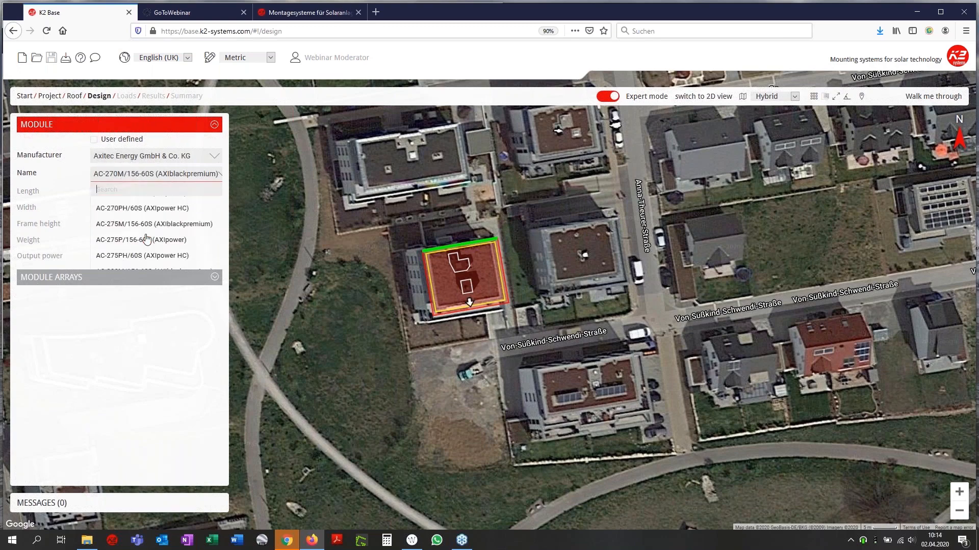
pyautogui.scroll(3, 146, 238)
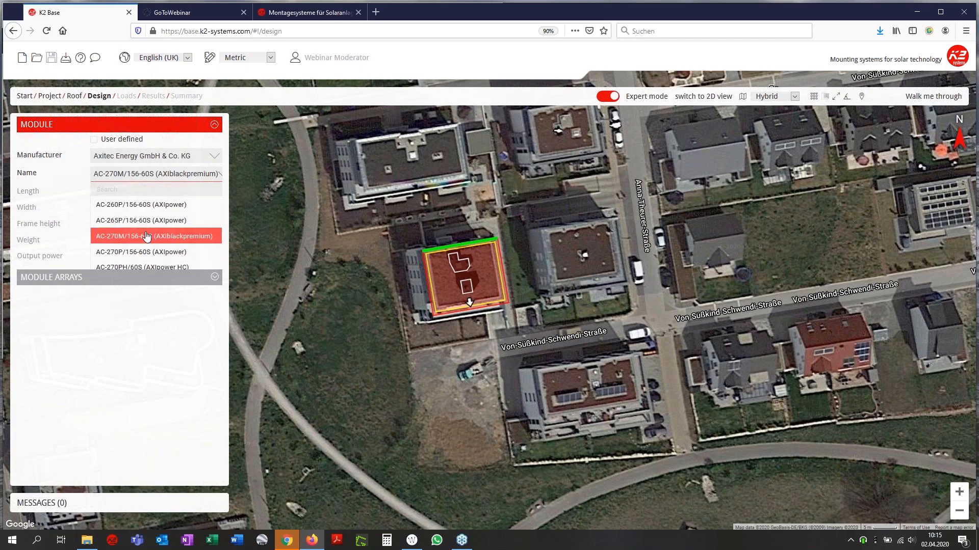
pyautogui.click(137, 226)
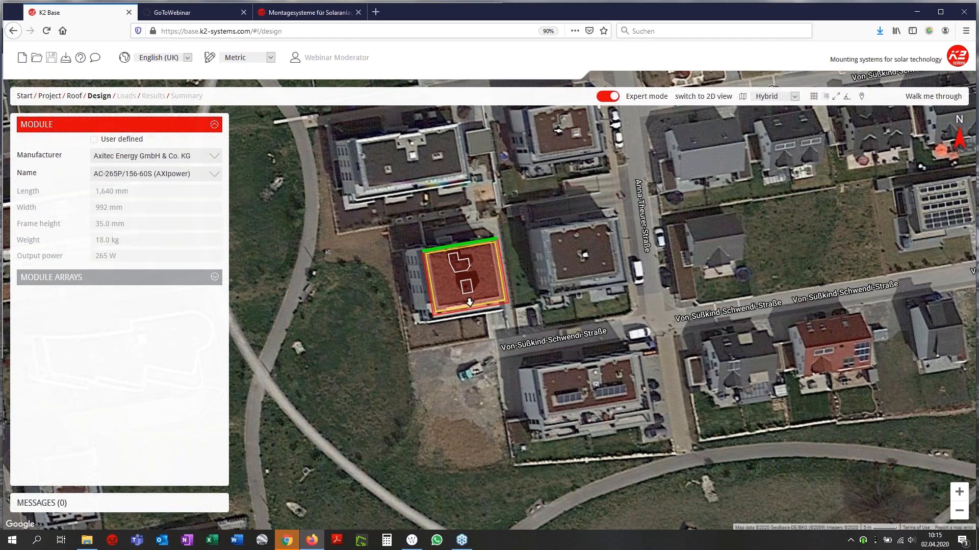
# Search the module names for 330, select AC-330M/60S (AXIworldpremium X), and return to the module array settings
pyautogui.click(142, 180)
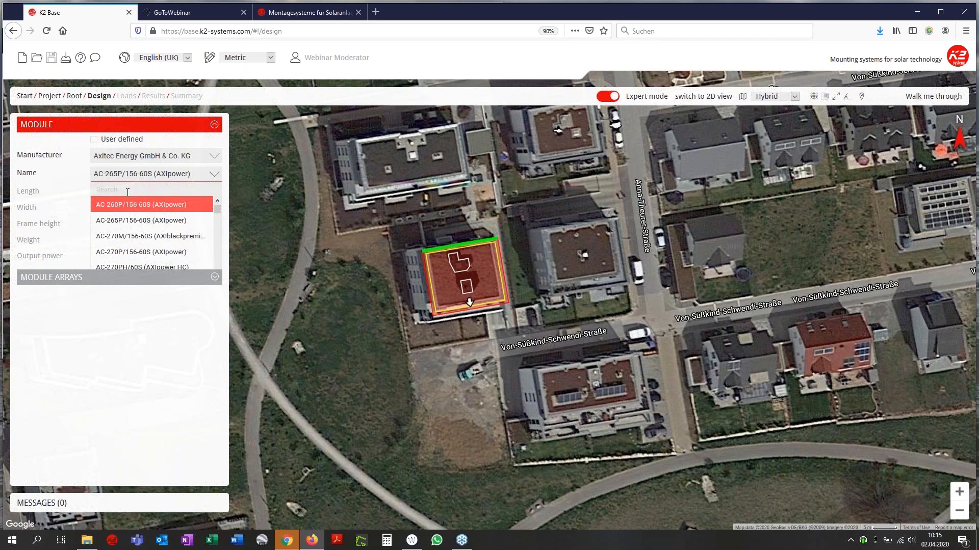
pyautogui.write('3')
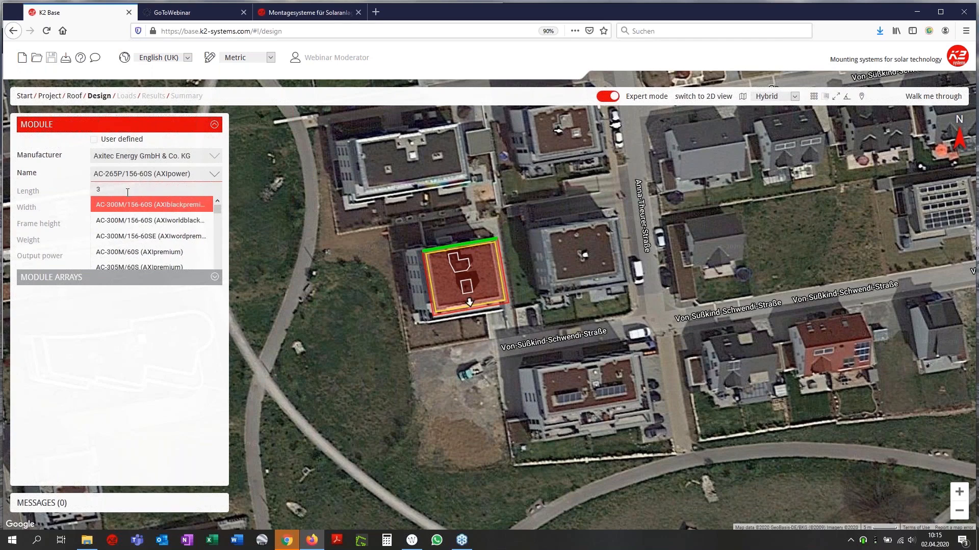
pyautogui.write('3')
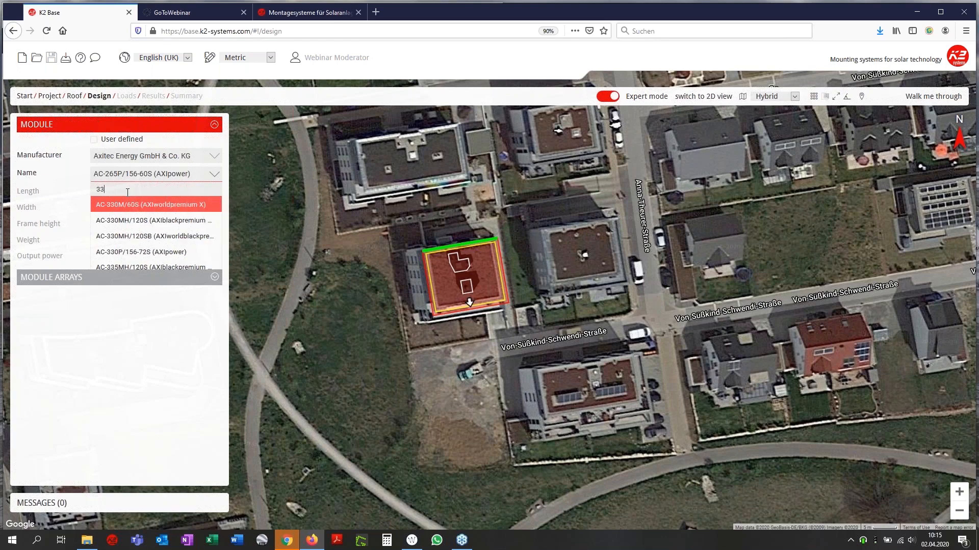
pyautogui.write('0')
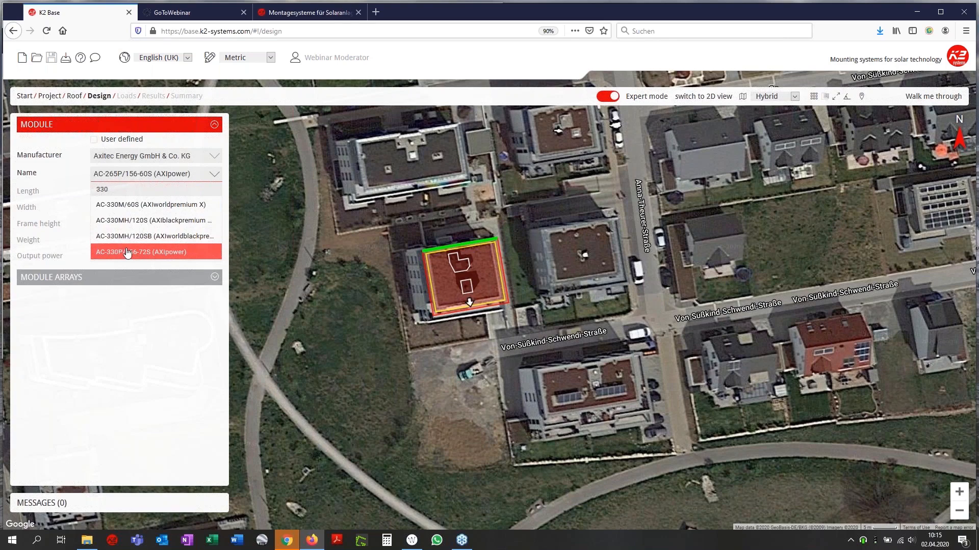
pyautogui.click(121, 209)
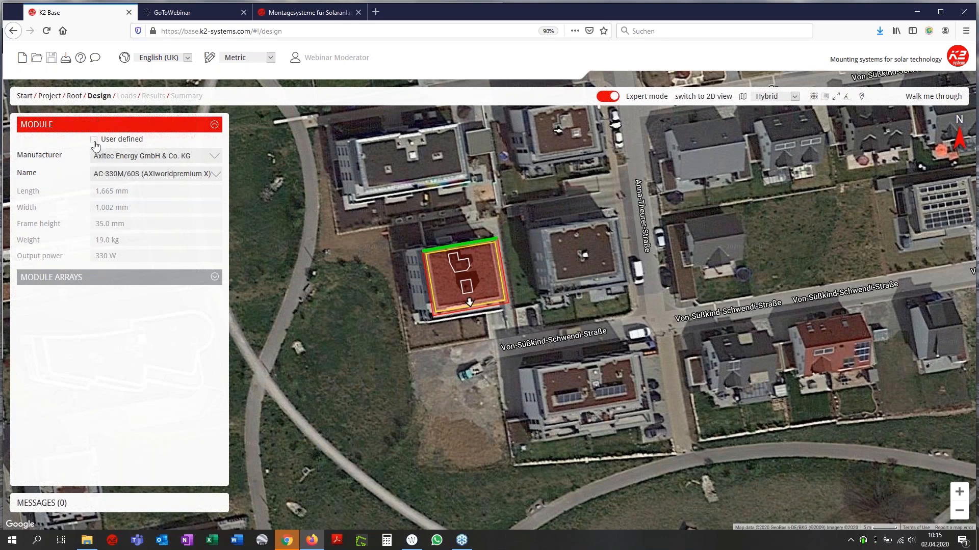
pyautogui.click(88, 283)
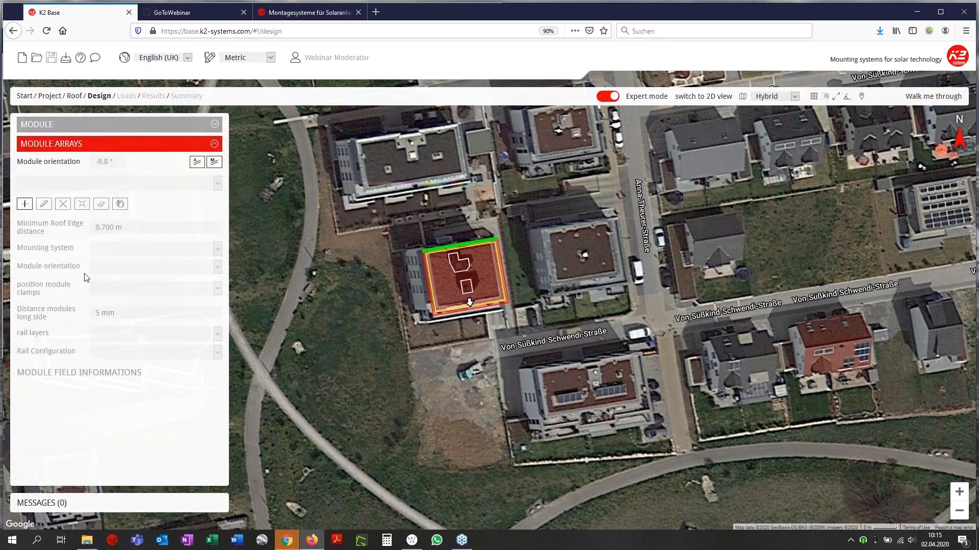
# Add a complete-roof module array using the D-Dome V 10° system with elevated installation and landscape modules
pyautogui.click(23, 208)
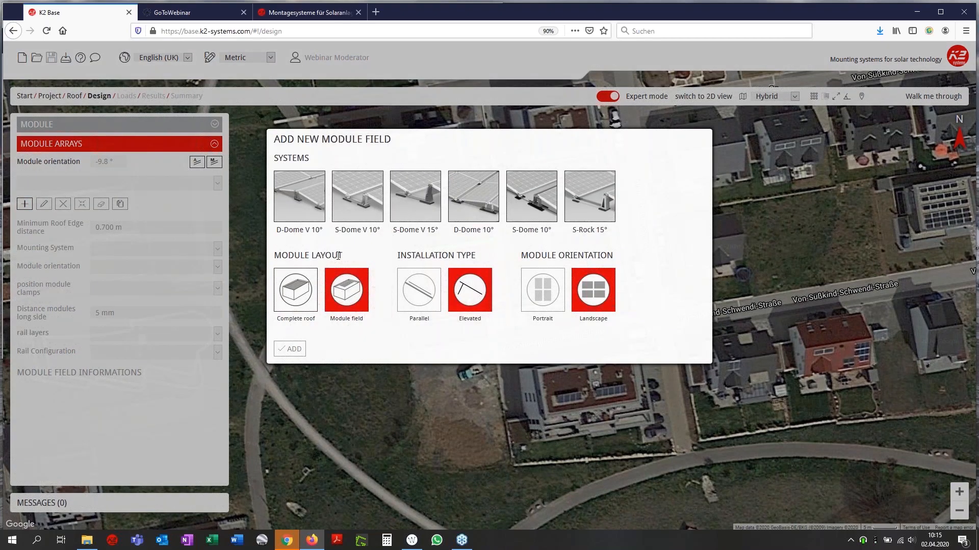
pyautogui.click(314, 218)
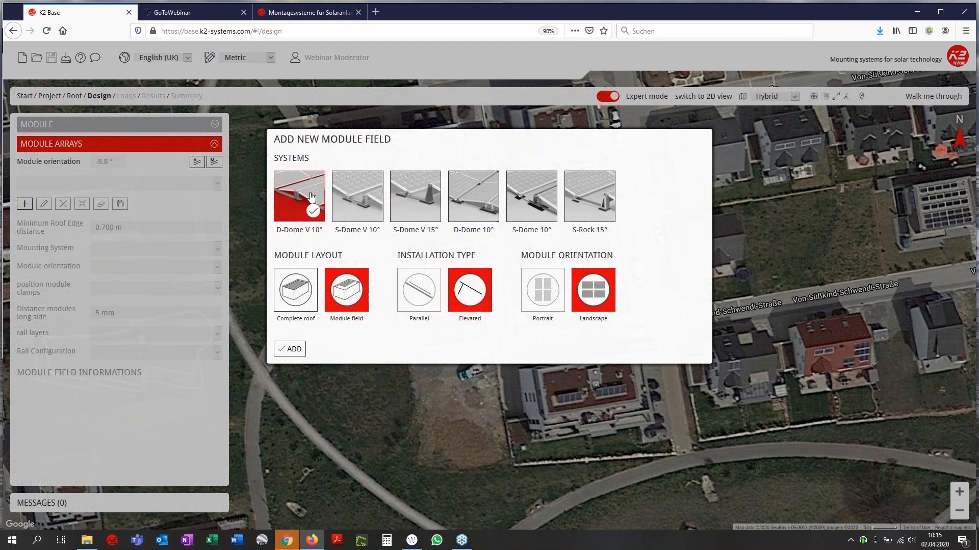
pyautogui.click(303, 293)
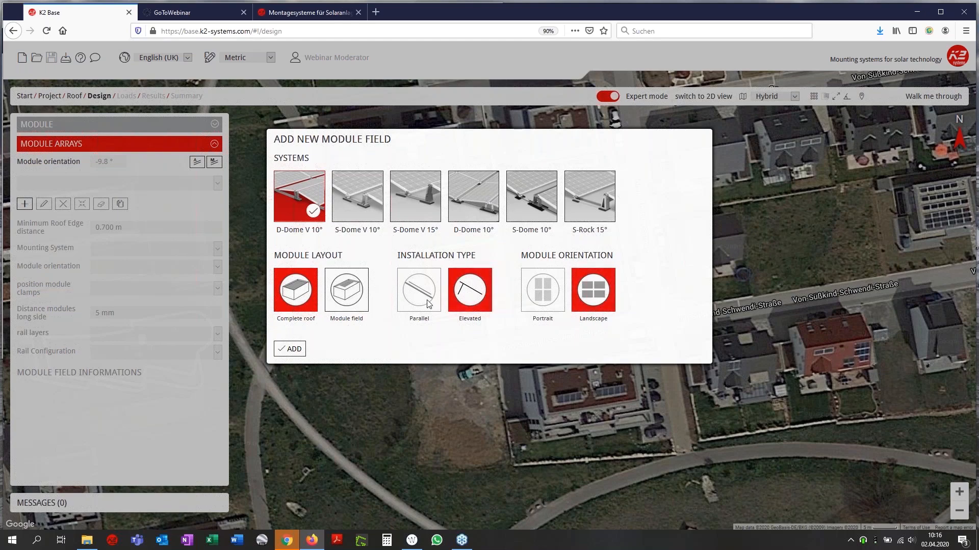
pyautogui.click(295, 349)
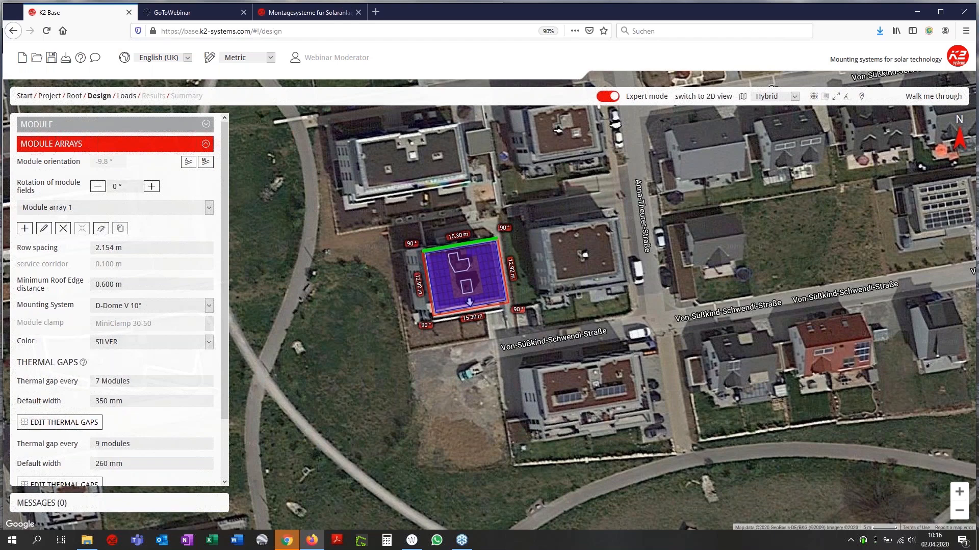
# Check the new array's settings and module field information, and switch the design to the 2D view
pyautogui.scroll(-1, 148, 360)
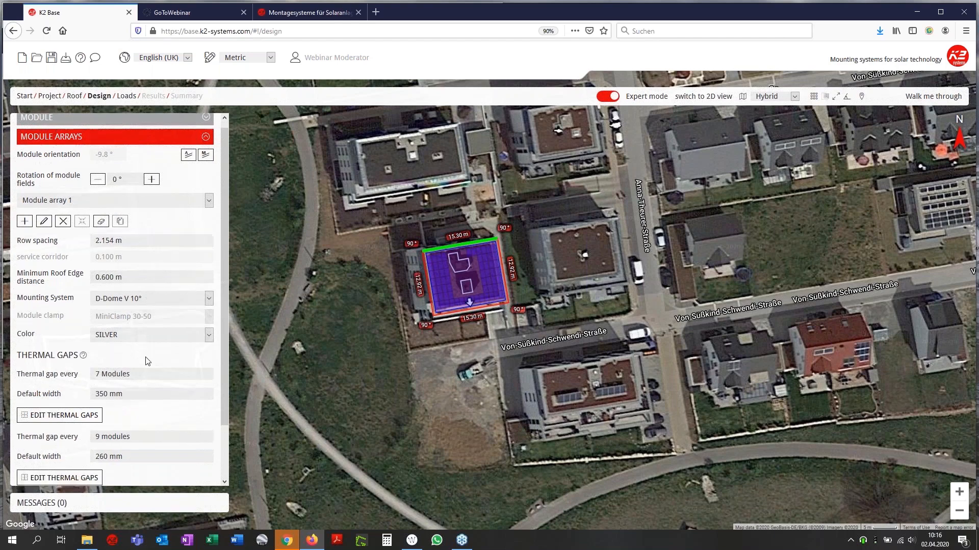
pyautogui.scroll(-2, 148, 360)
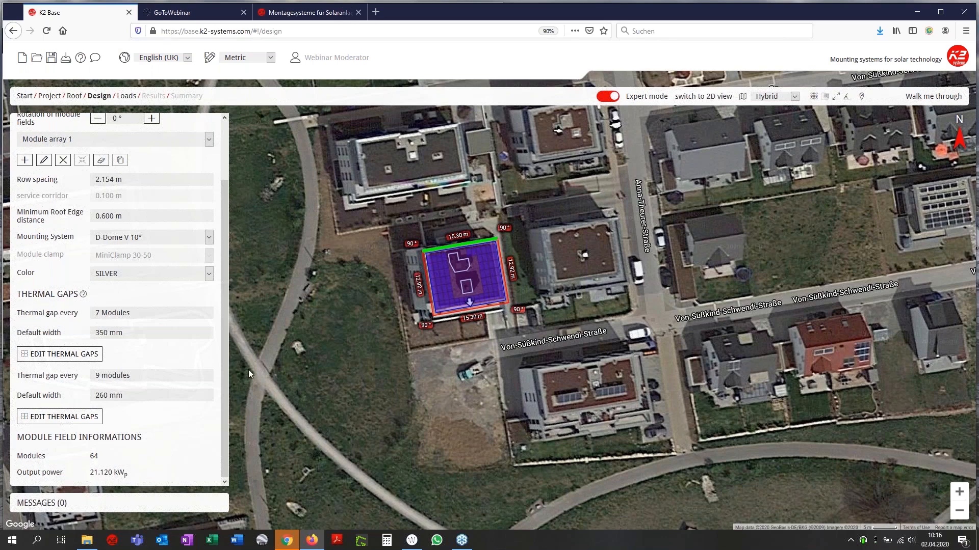
pyautogui.click(687, 98)
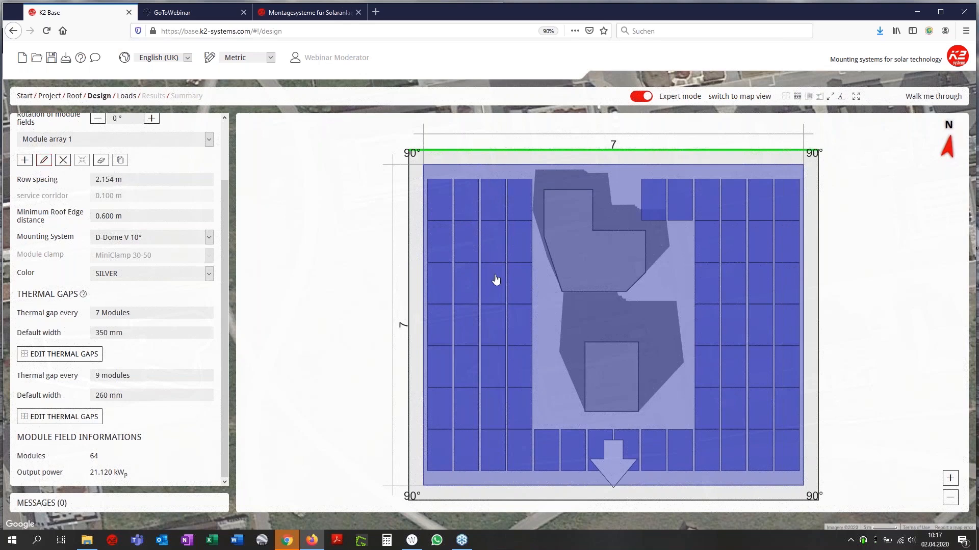
pyautogui.moveTo(489, 282)
pyautogui.mouseDown()
pyautogui.moveTo(475, 273)
pyautogui.moveTo(479, 286)
pyautogui.moveTo(455, 284)
pyautogui.moveTo(470, 282)
pyautogui.mouseUp()
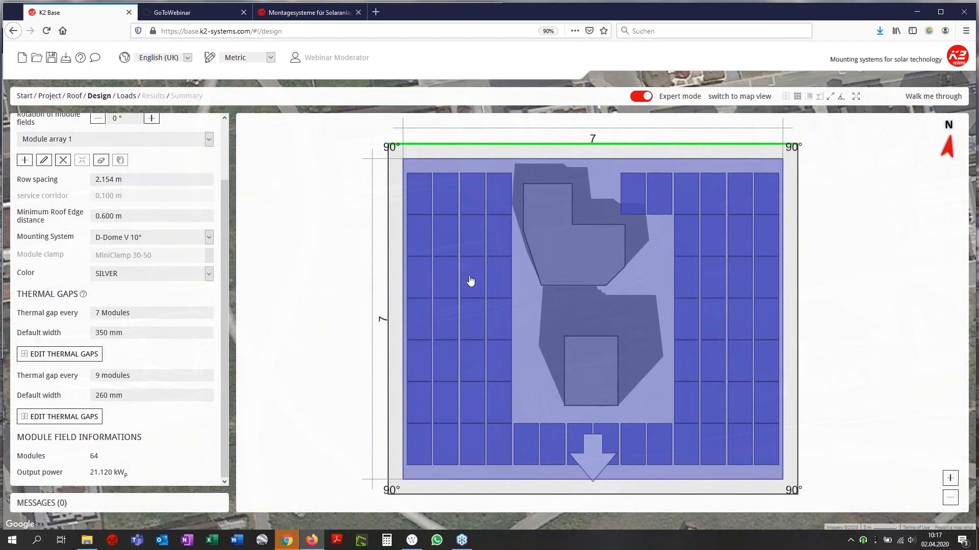
# Edit module array 1 by pulling its east edge inward and set its horizontal count to 2
pyautogui.click(44, 161)
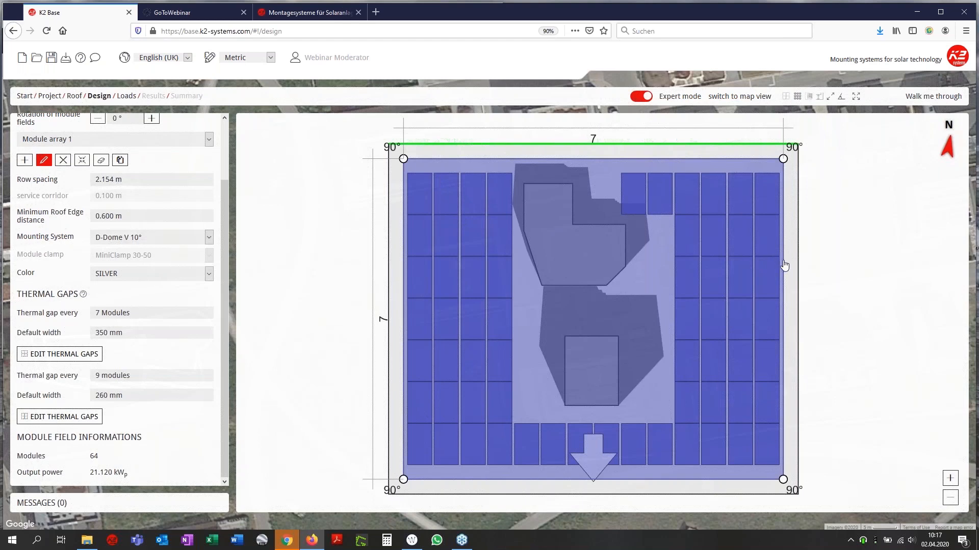
pyautogui.moveTo(784, 265); pyautogui.dragTo(737, 271)
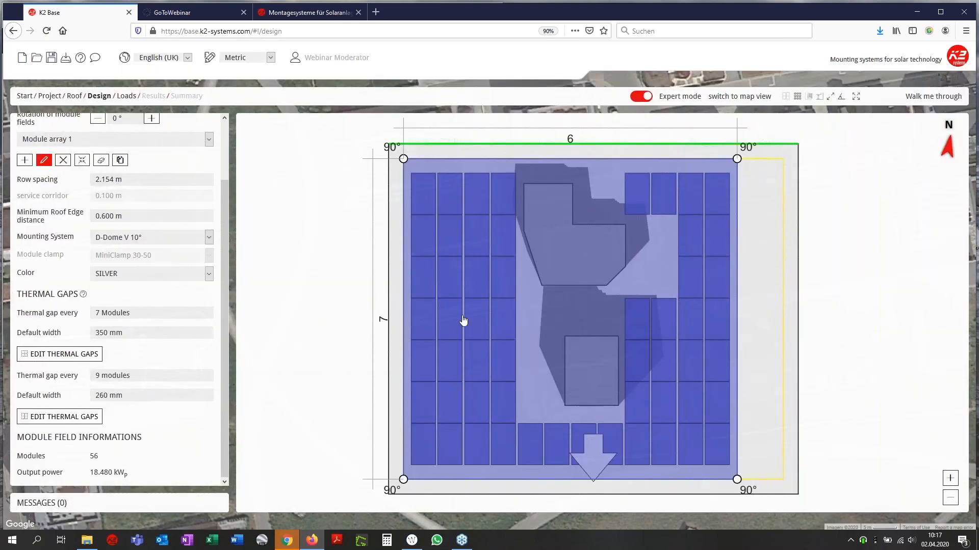
pyautogui.click(571, 145)
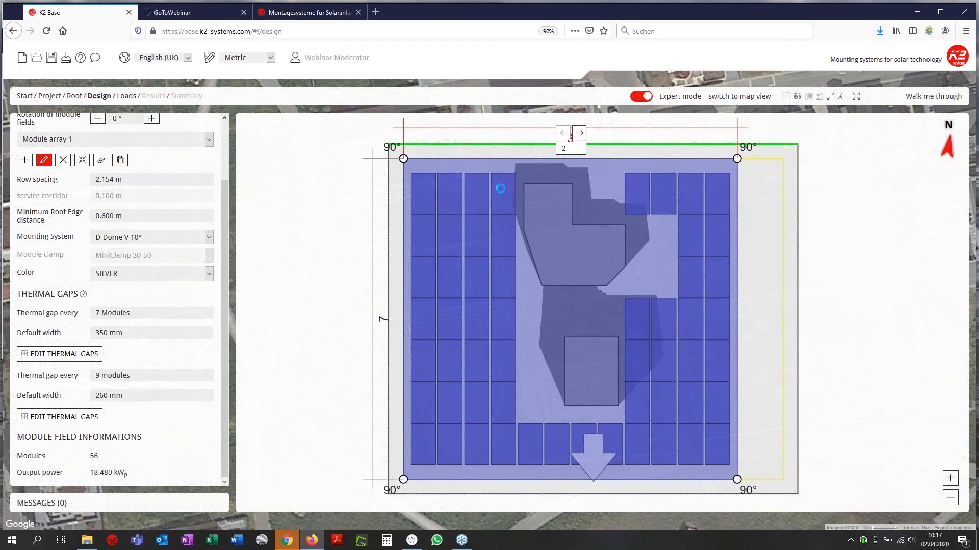
pyautogui.press('Return')
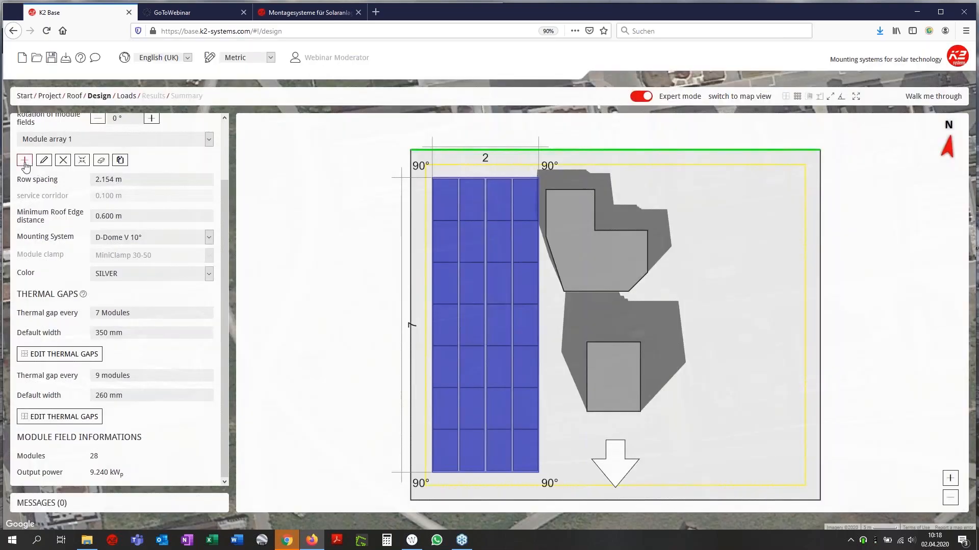
# Add a D-Dome V 10° module field, drawn about 6 m by 2.85 m along the south edge beneath the rectangular obstruction
pyautogui.click(24, 163)
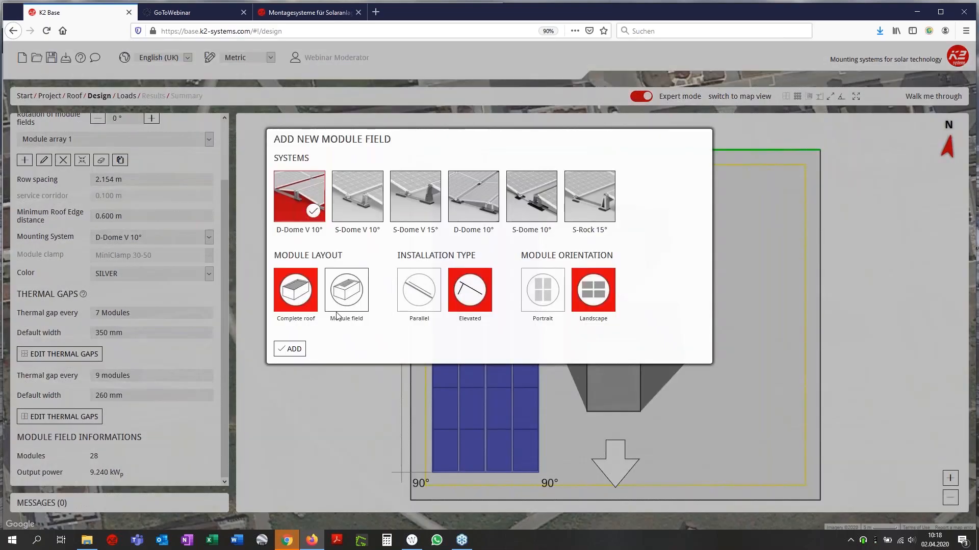
pyautogui.click(347, 291)
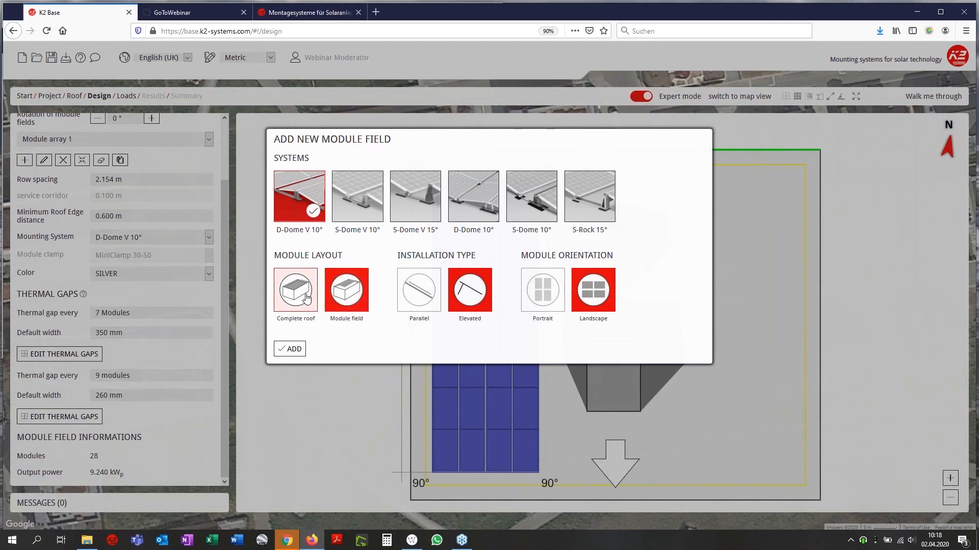
pyautogui.click(294, 351)
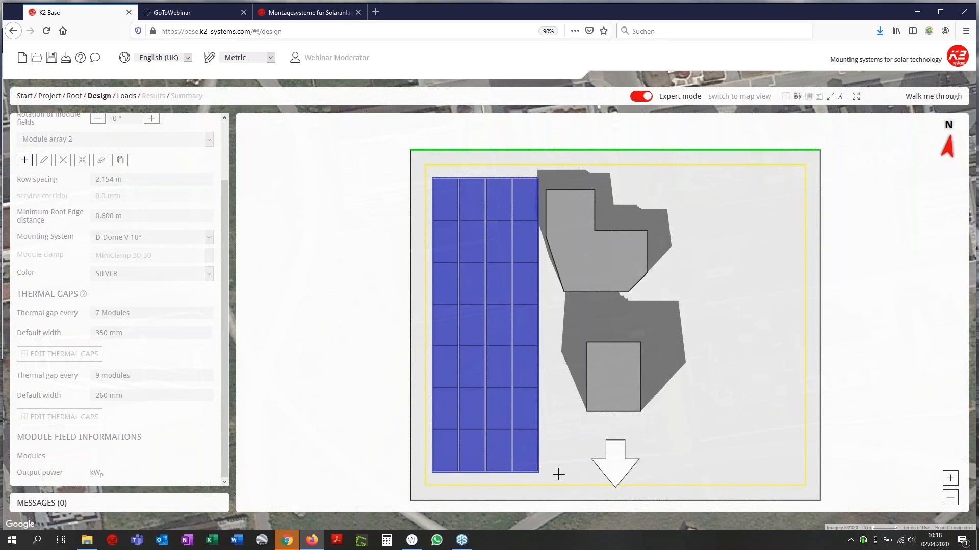
pyautogui.click(542, 483)
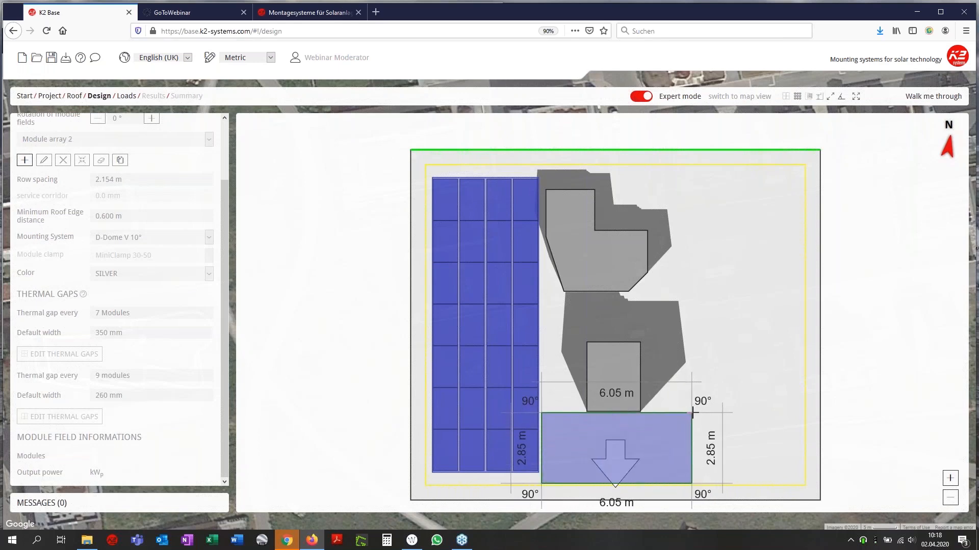
pyautogui.click(695, 412)
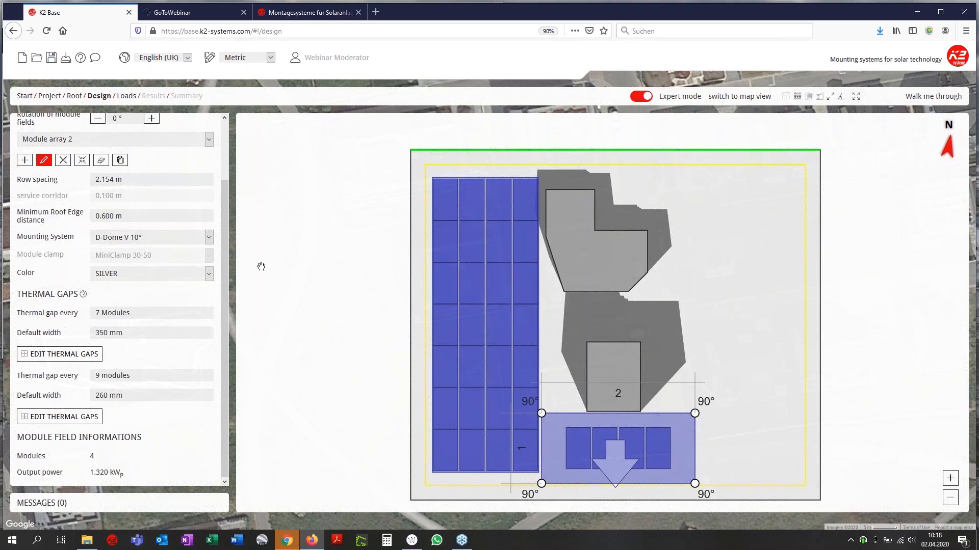
# Shrink module array 2's area to fit its modules and move the array west, next to module array 1
pyautogui.click(85, 161)
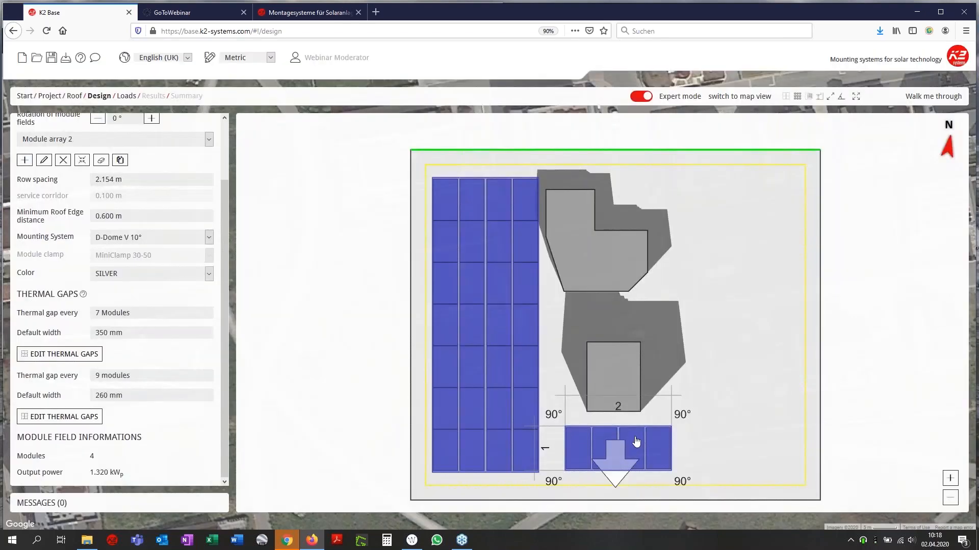
pyautogui.click(636, 443)
pyautogui.moveTo(629, 444); pyautogui.dragTo(608, 451)
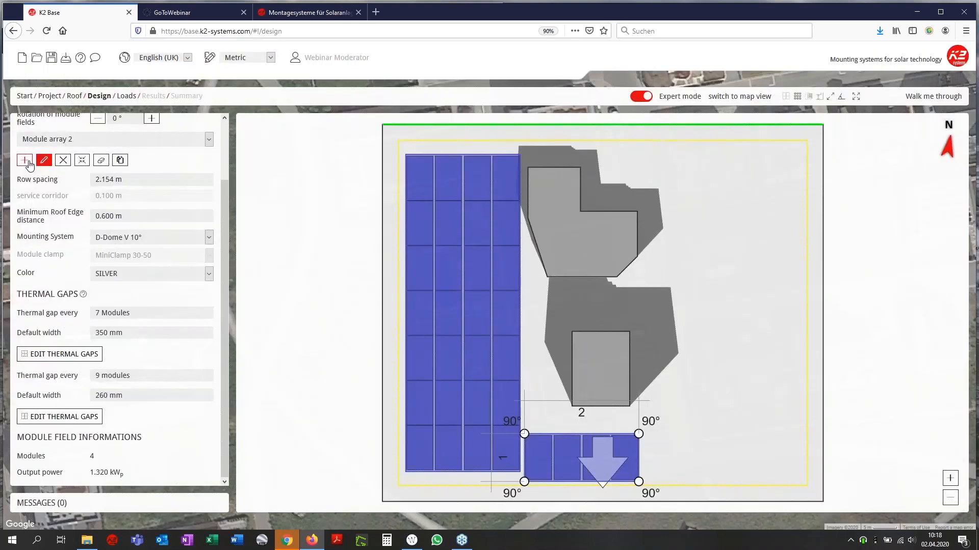
# Add a third D-Dome V 10° module field along the north edge, from the polygonal obstruction to the roof's east side
pyautogui.click(27, 161)
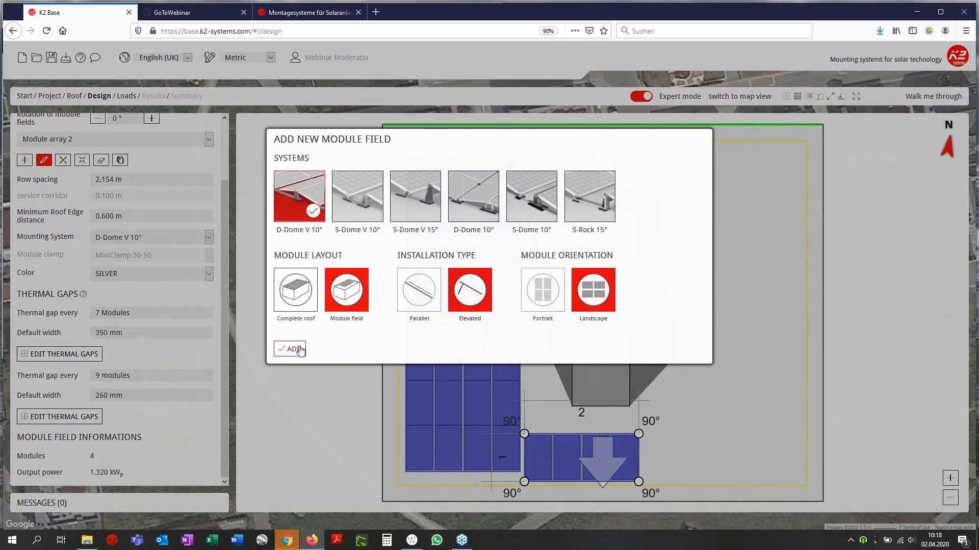
pyautogui.click(294, 350)
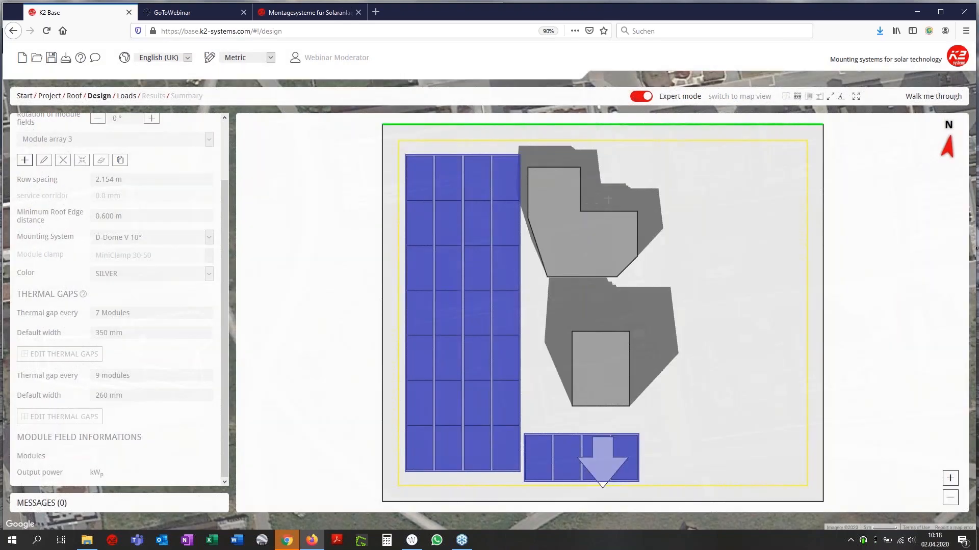
pyautogui.moveTo(587, 206)
pyautogui.mouseDown()
pyautogui.moveTo(663, 175)
pyautogui.moveTo(690, 142)
pyautogui.moveTo(704, 173)
pyautogui.moveTo(809, 172)
pyautogui.mouseUp()
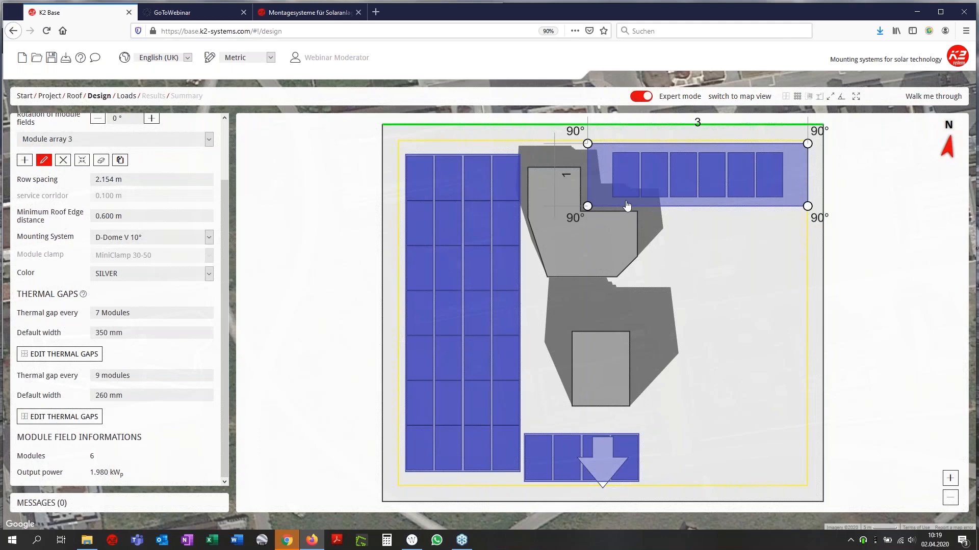
# Delete the two westernmost modules of module array 3, where they overlap the obstruction's shadow
pyautogui.click(102, 160)
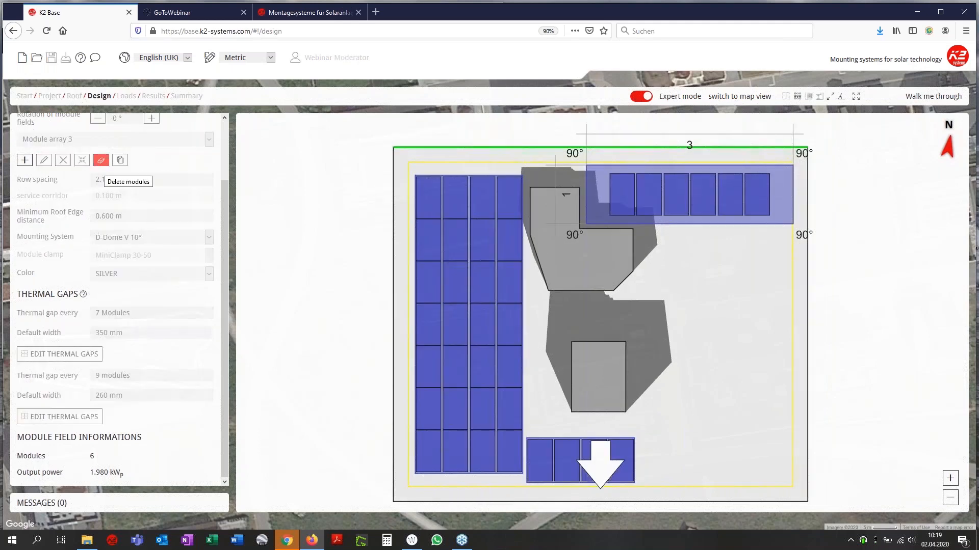
pyautogui.click(623, 215)
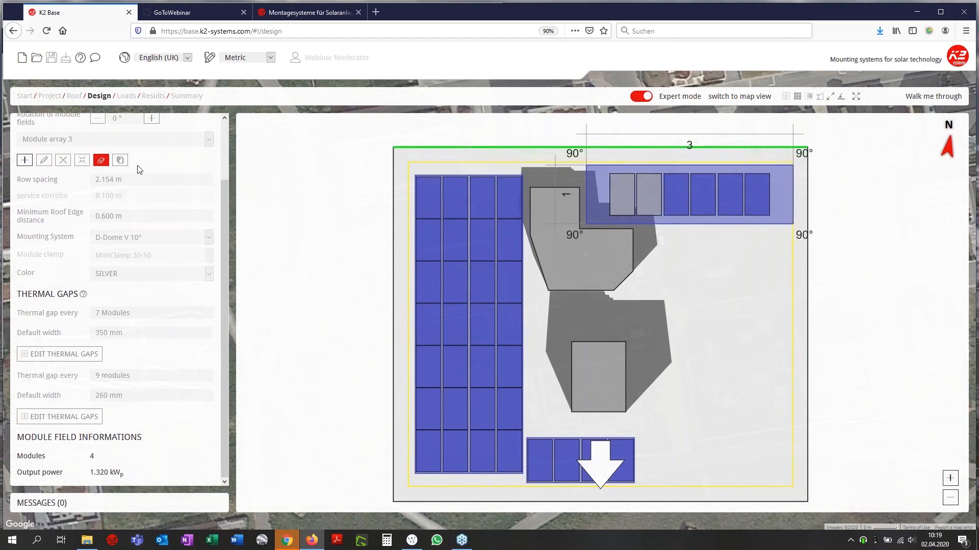
pyautogui.click(104, 165)
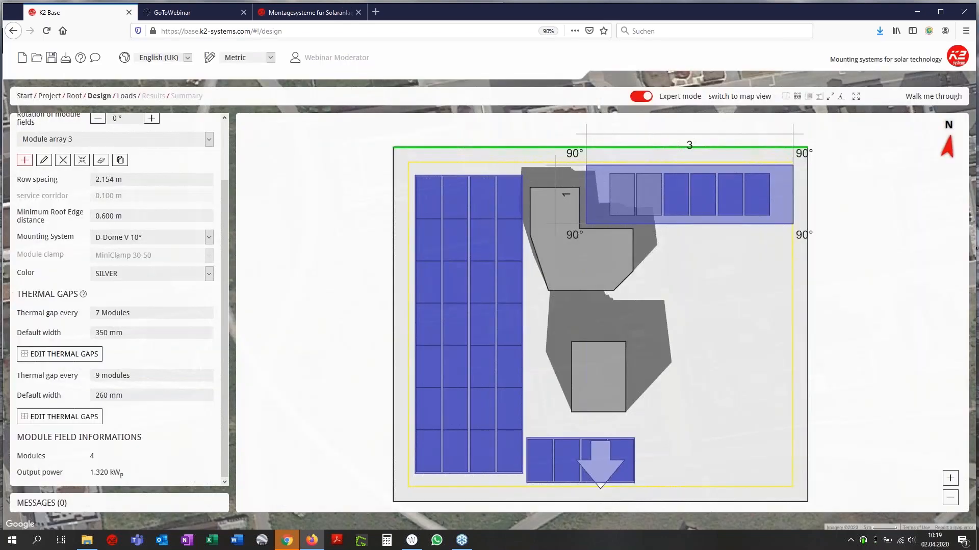
# Add a fourth module field covering the east side of the roof below module array 3
pyautogui.click(24, 160)
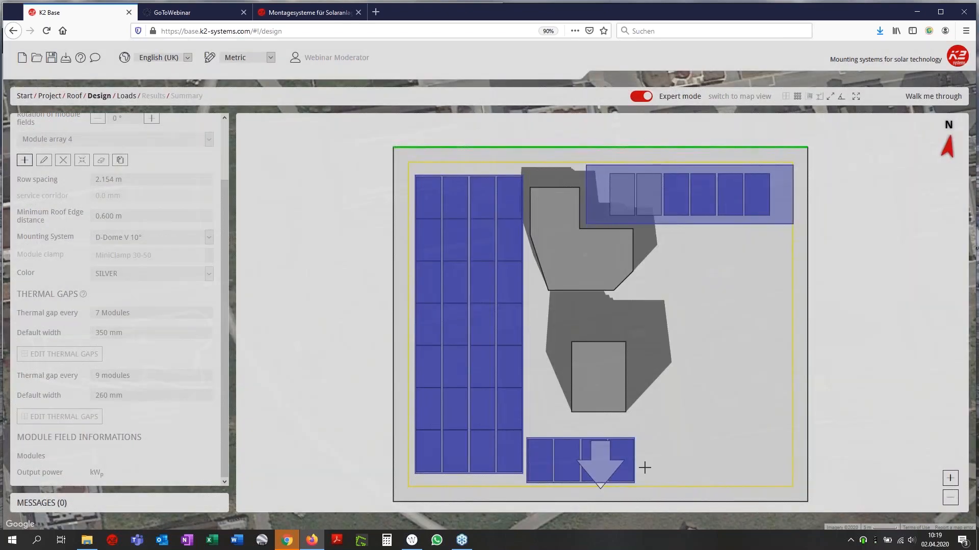
pyautogui.moveTo(644, 468)
pyautogui.mouseDown()
pyautogui.moveTo(710, 354)
pyautogui.moveTo(719, 280)
pyautogui.moveTo(749, 234)
pyautogui.moveTo(789, 231)
pyautogui.mouseUp()
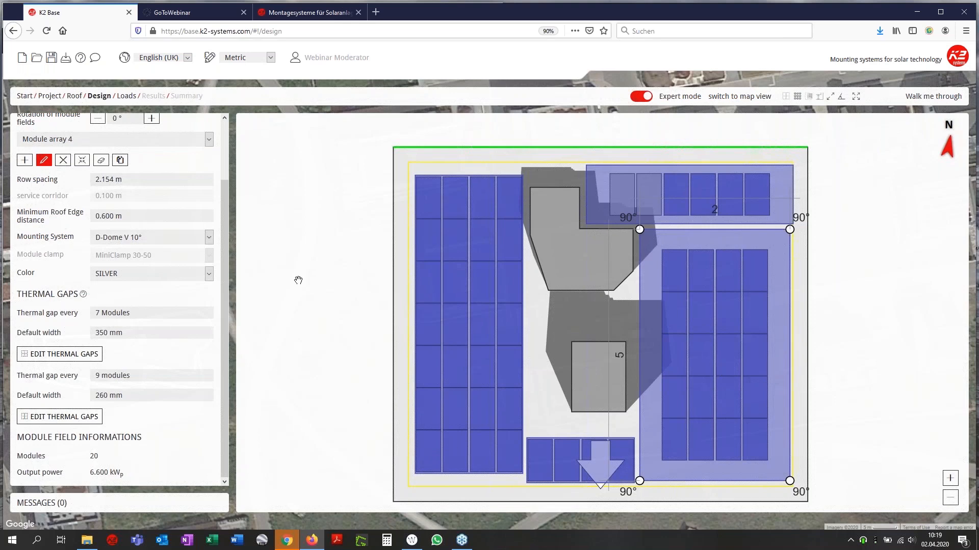
# Delete the two western modules in the top row of module array 1 and restore the two deleted modules of module array 3
pyautogui.click(104, 162)
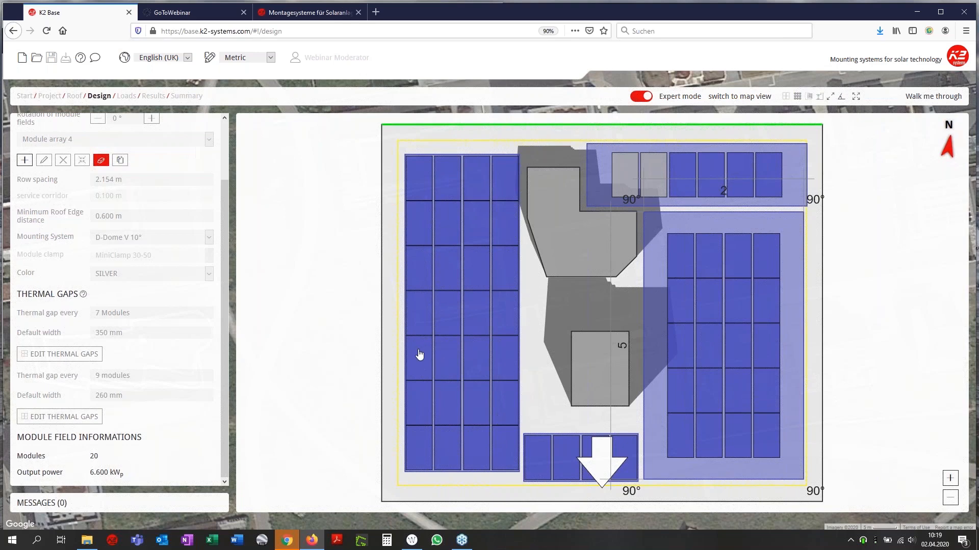
pyautogui.click(419, 188)
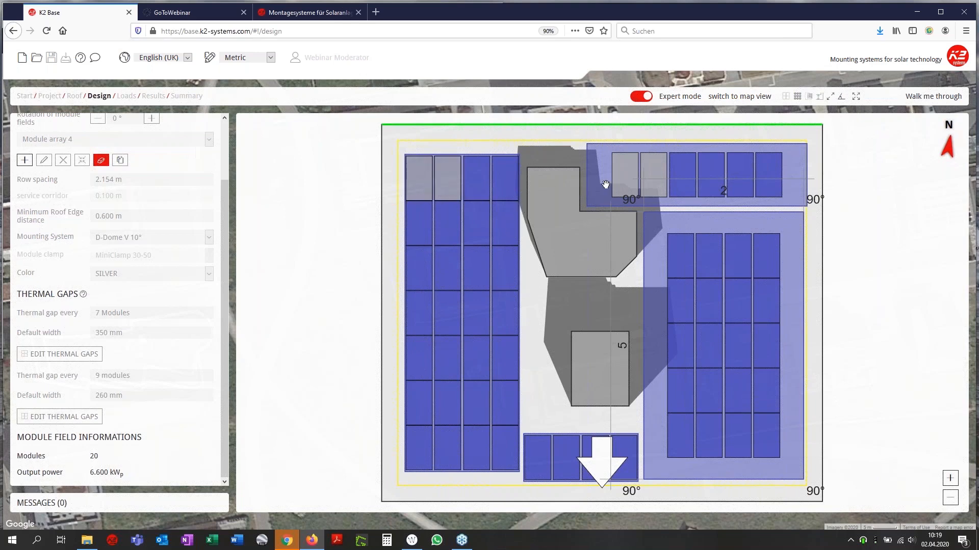
pyautogui.click(629, 171)
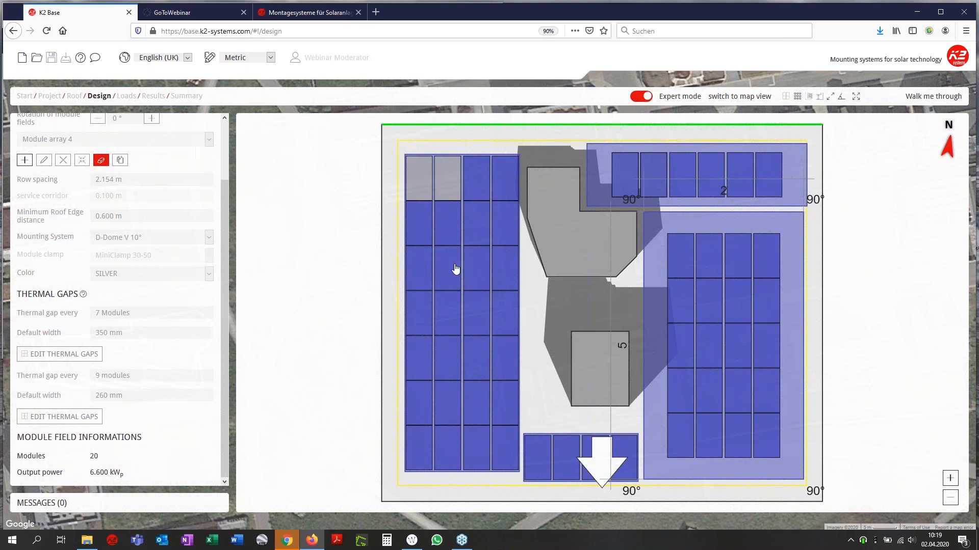
# Delete the third and fourth rows of modules in module array 1
pyautogui.click(424, 265)
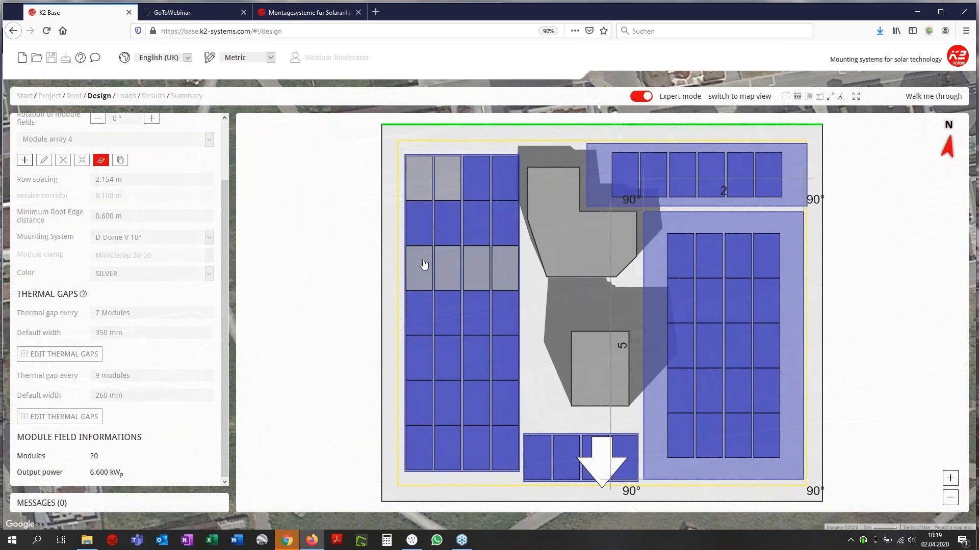
pyautogui.click(428, 305)
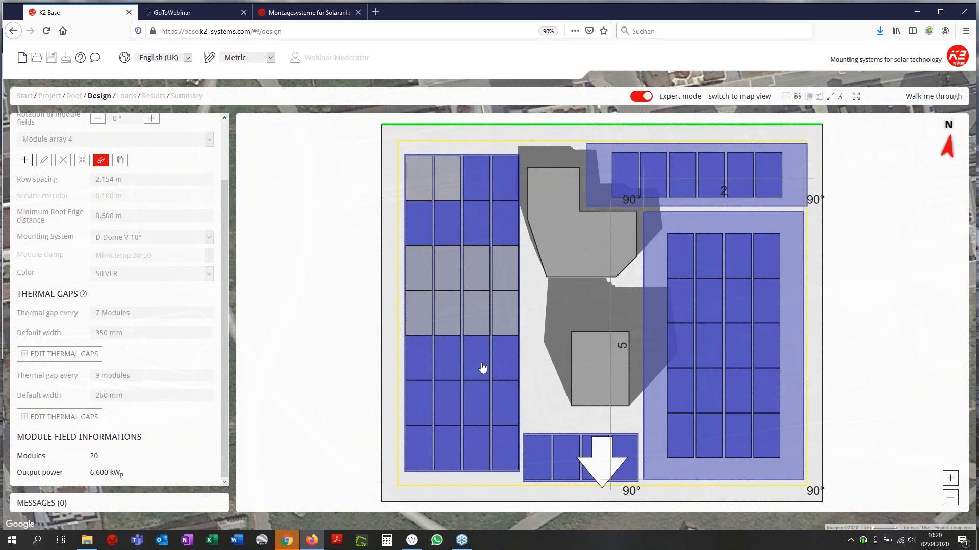
# Delete and restore the two eastern columns of module array 1, and delete all modules in its bottom three rows
pyautogui.click(486, 417)
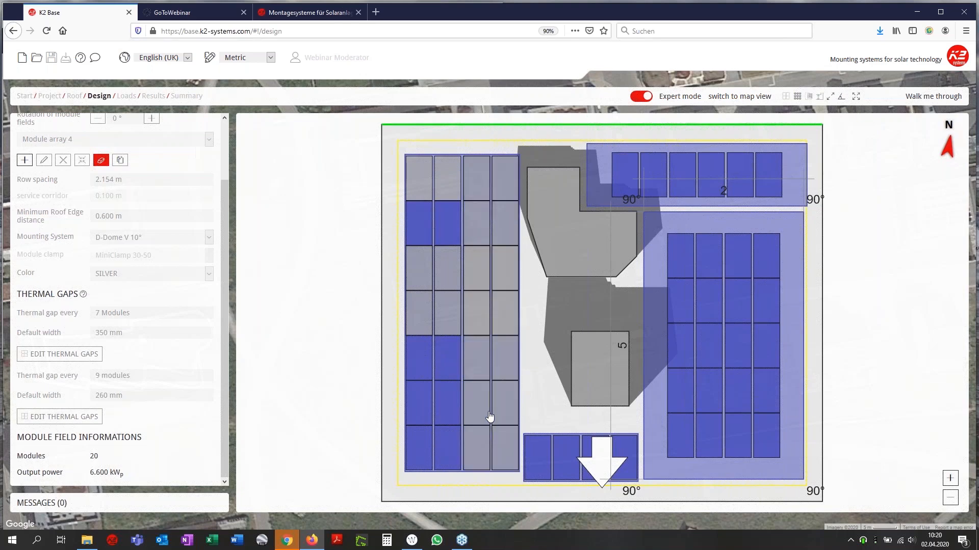
pyautogui.click(487, 416)
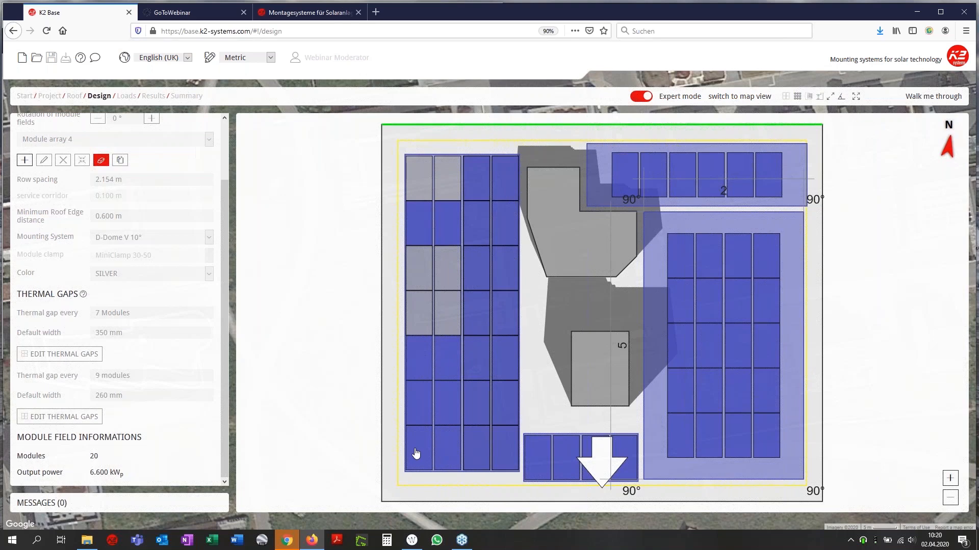
pyautogui.moveTo(415, 449); pyautogui.dragTo(501, 352)
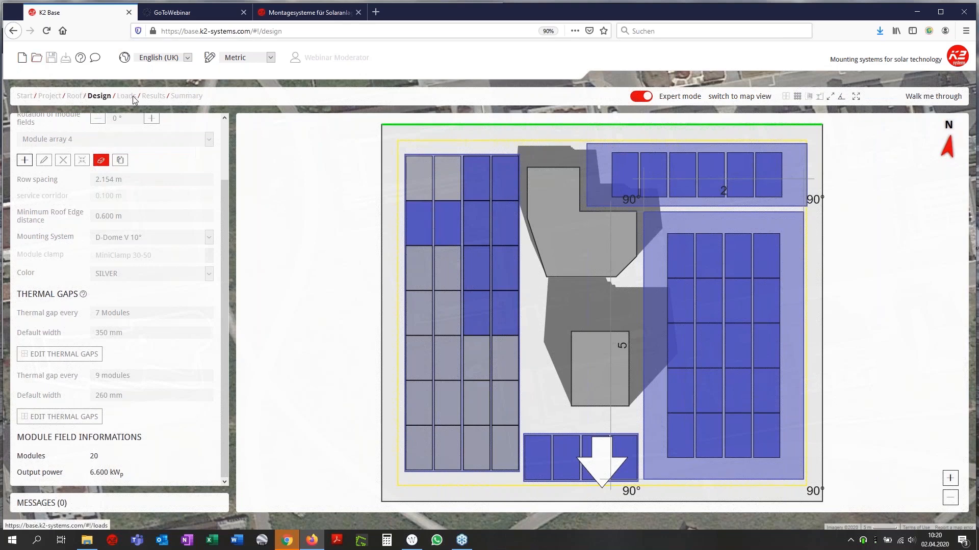
# Finish deleting modules from the arrays and save the project
pyautogui.click(104, 164)
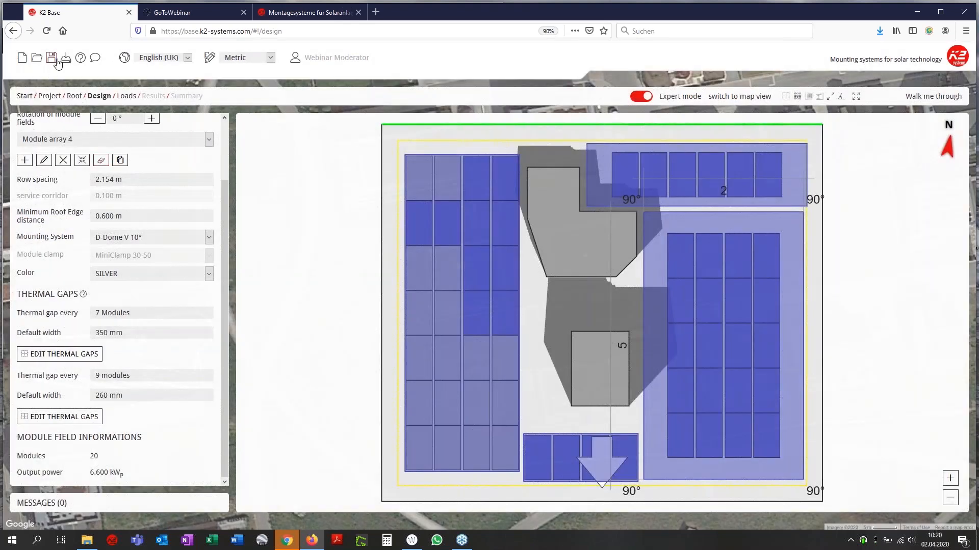
pyautogui.click(51, 60)
# Move module array 4 slightly southeast past the roof edge distance and shift module array 3 slightly west
pyautogui.click(711, 294)
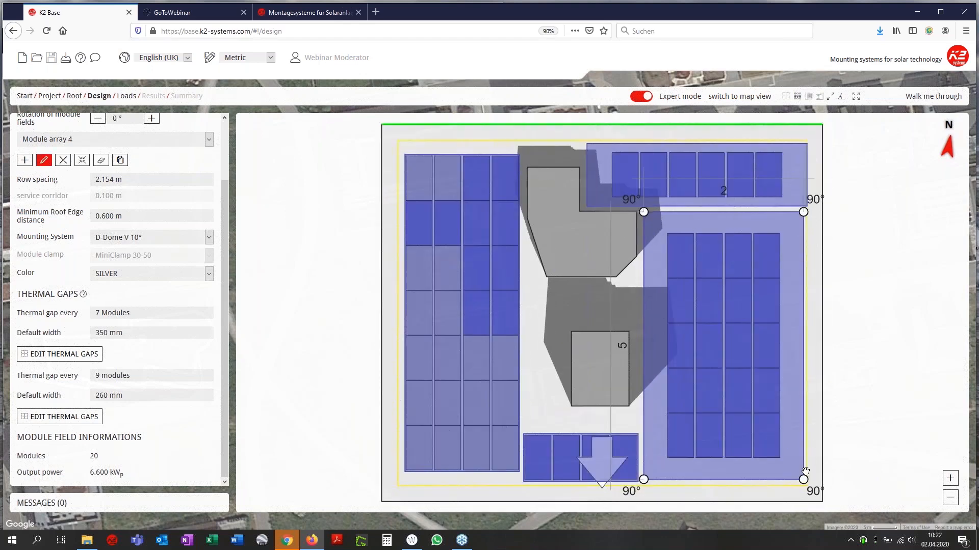
pyautogui.moveTo(714, 350); pyautogui.dragTo(724, 357)
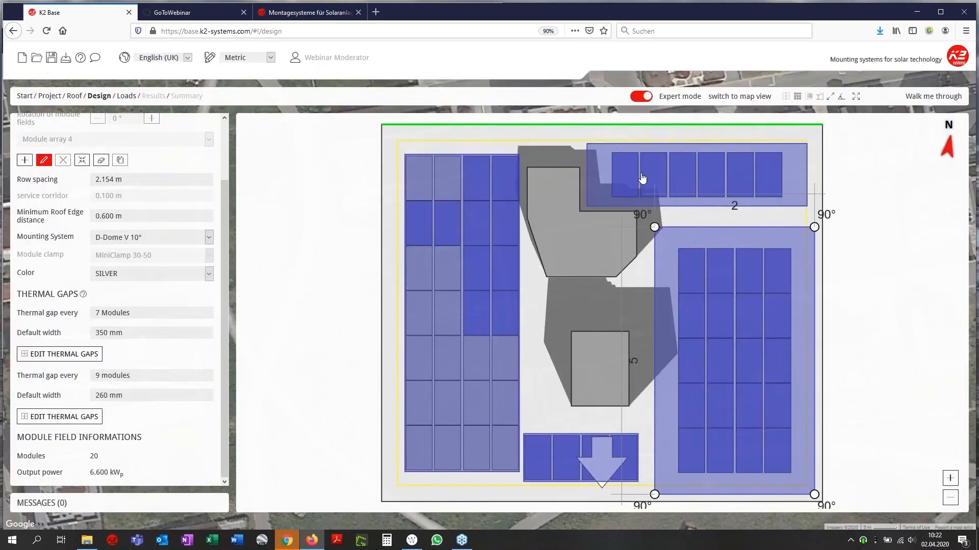
pyautogui.moveTo(643, 172); pyautogui.dragTo(633, 175)
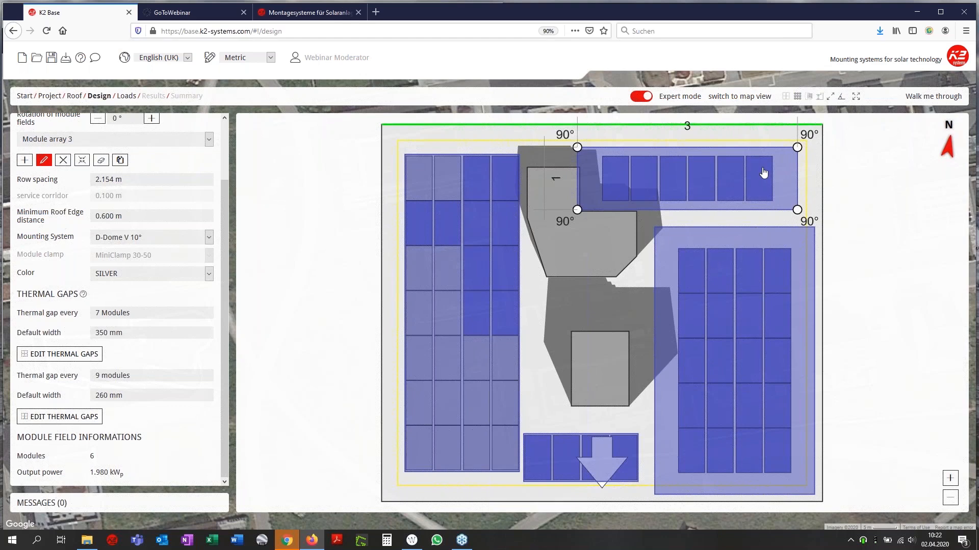
pyautogui.click(819, 96)
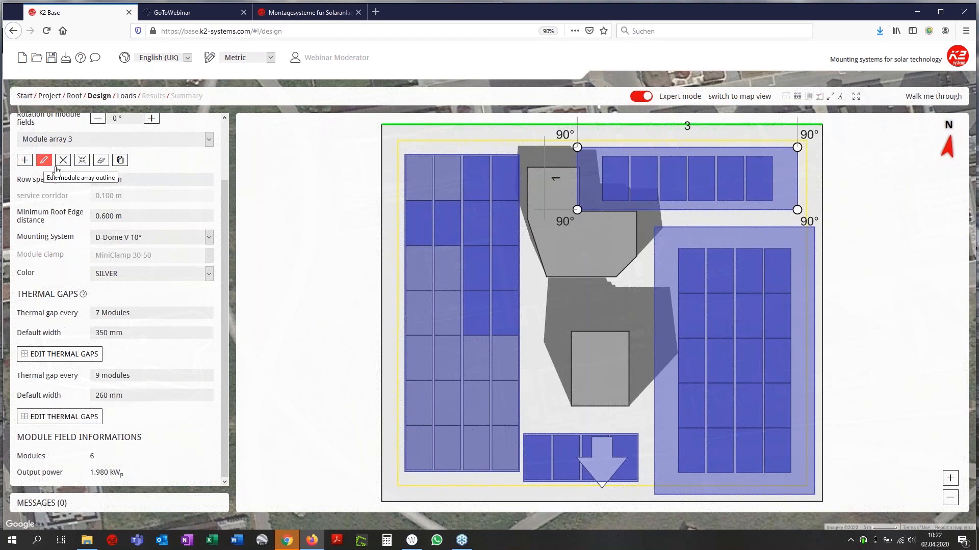
# Delete all four module arrays from the roof
pyautogui.scroll(3, 34, 347)
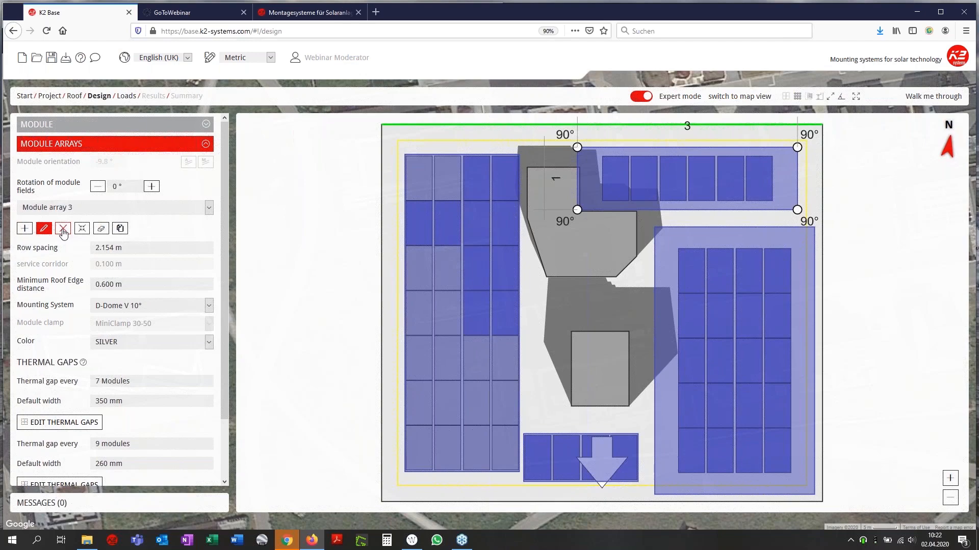
pyautogui.click(63, 230)
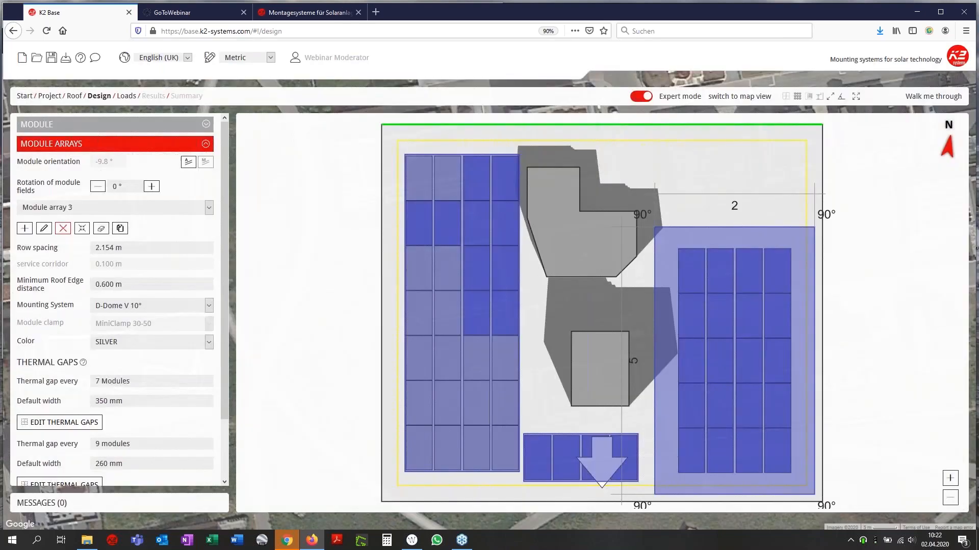
pyautogui.click(62, 228)
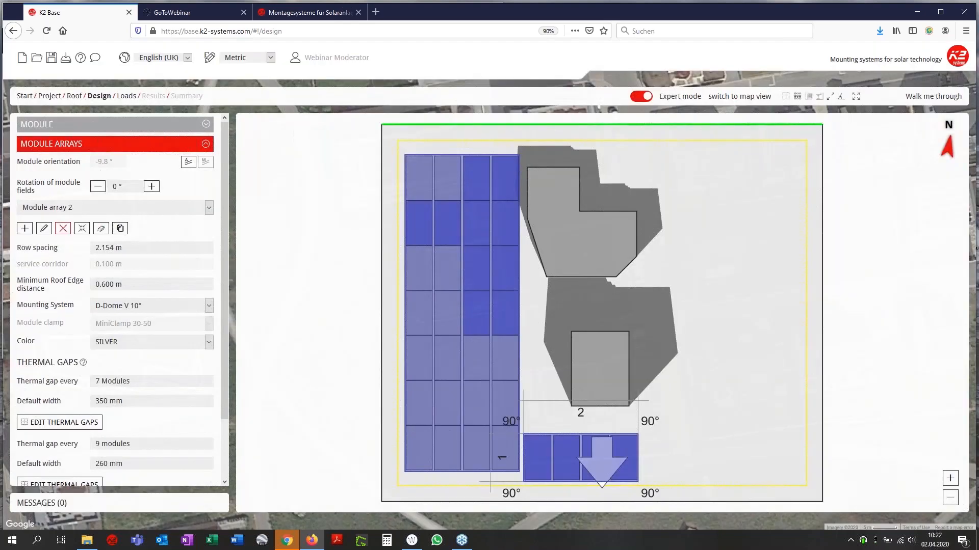
pyautogui.click(62, 229)
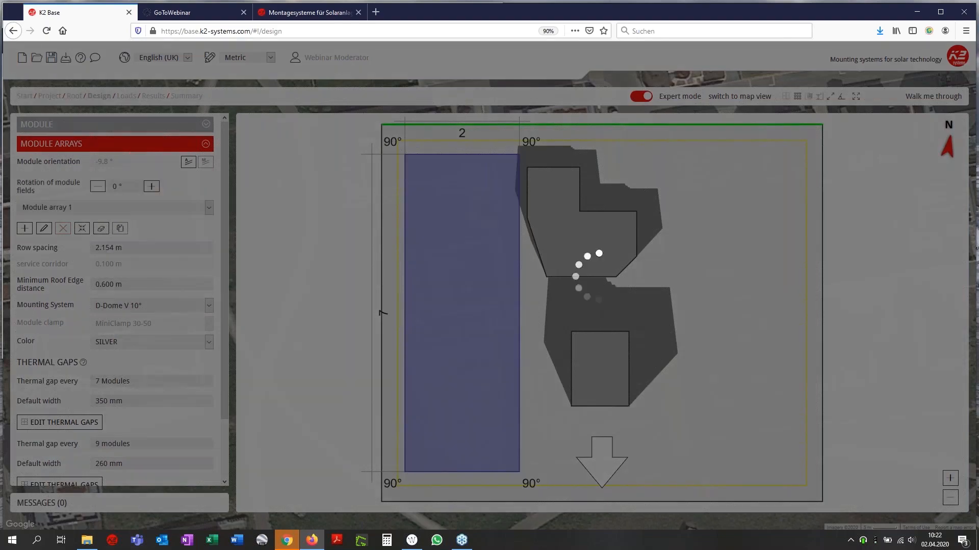
pyautogui.click(62, 228)
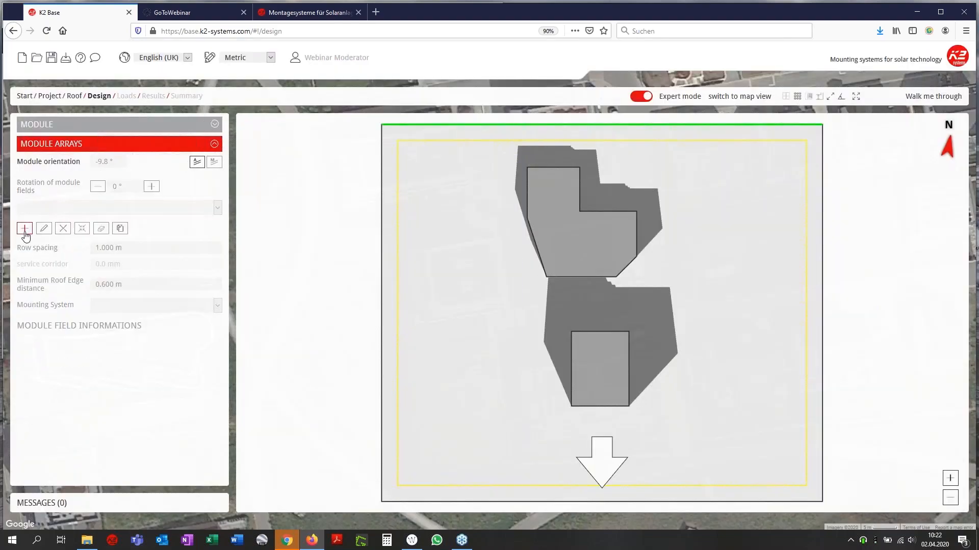
# Add an S-Dome V 10° module field covering the complete roof, with elevated installation and landscape modules
pyautogui.click(24, 228)
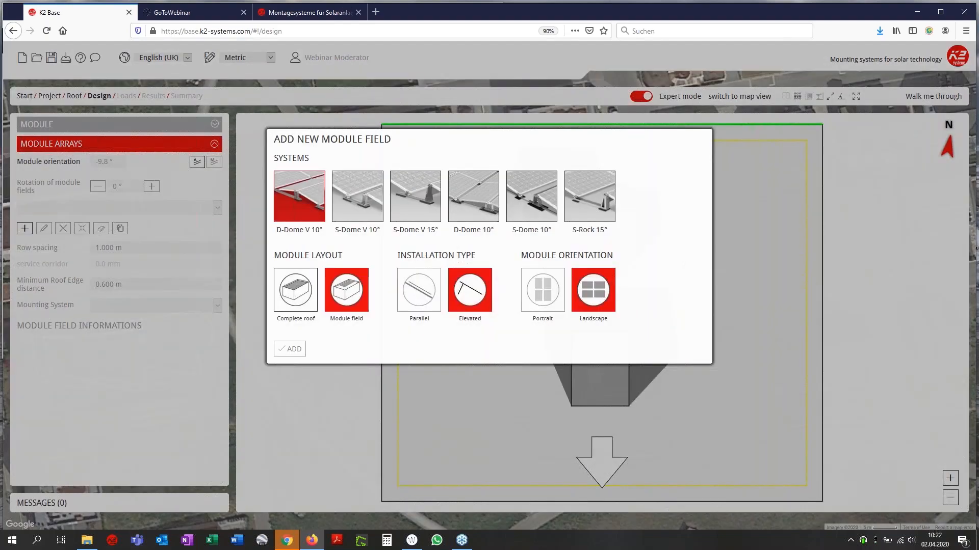
pyautogui.click(360, 192)
pyautogui.click(361, 194)
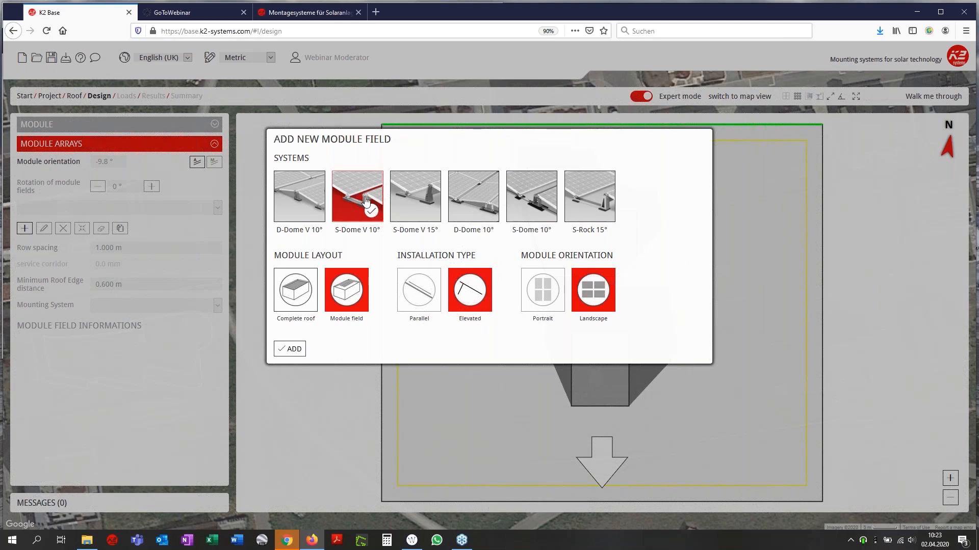
pyautogui.click(296, 290)
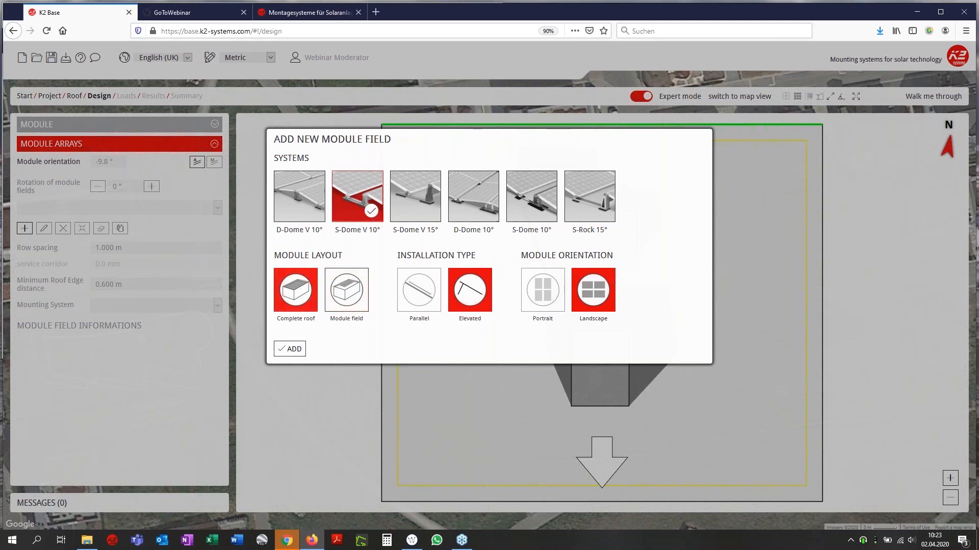
pyautogui.click(289, 351)
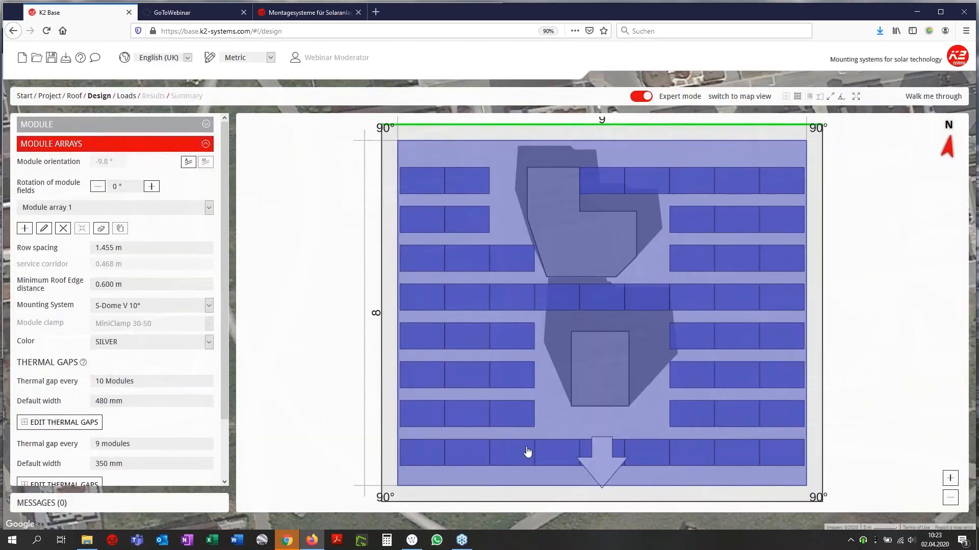
# Add a 350 mm thermal gap between the sixth and seventh module columns of module array 1
pyautogui.scroll(-3, 201, 428)
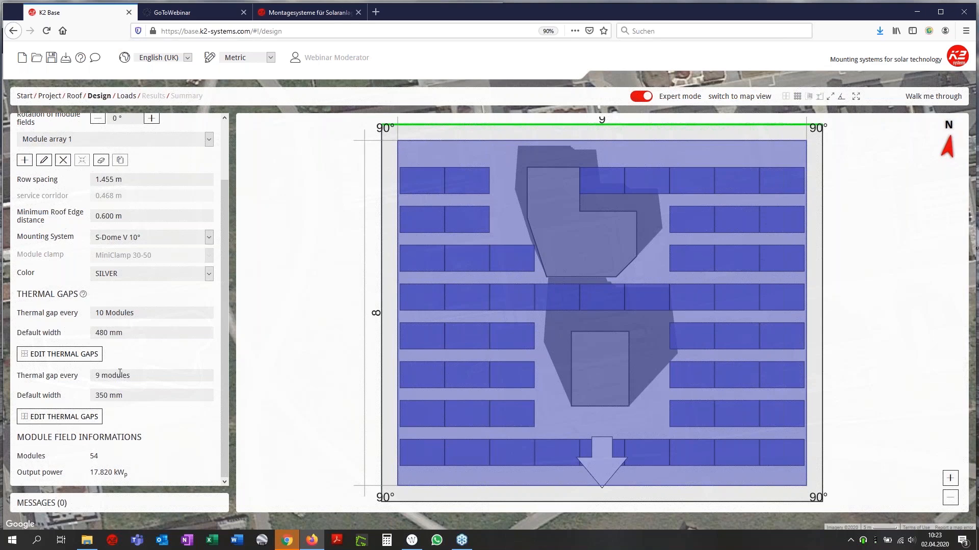
pyautogui.click(64, 354)
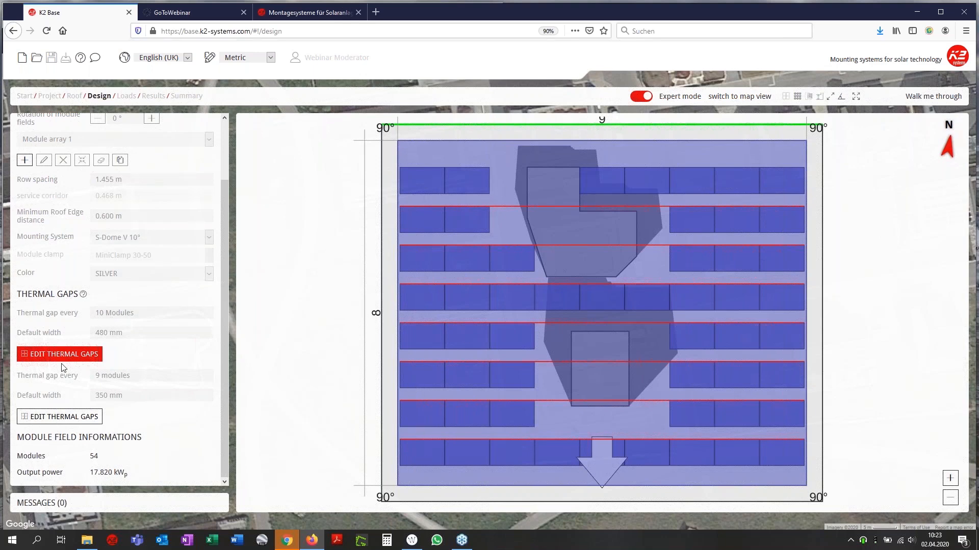
pyautogui.click(87, 356)
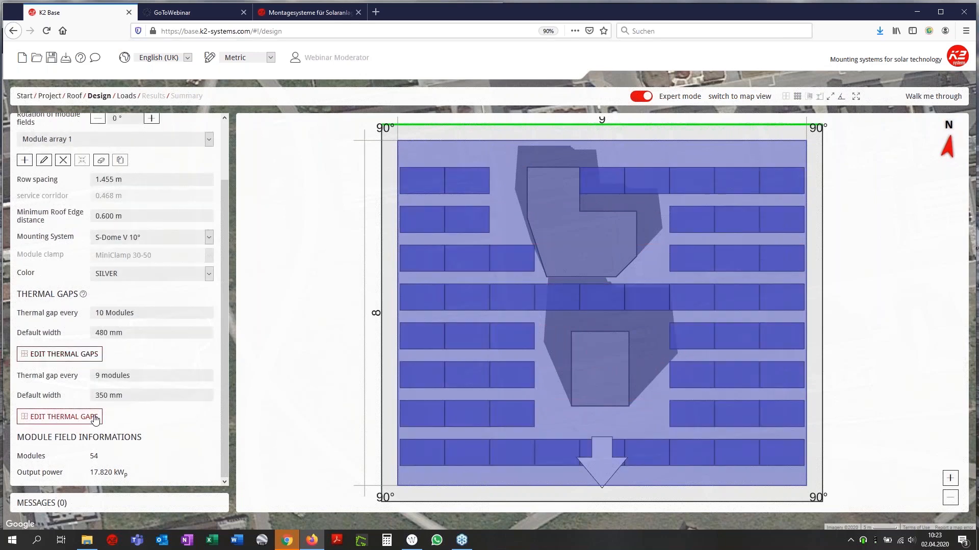
pyautogui.click(94, 419)
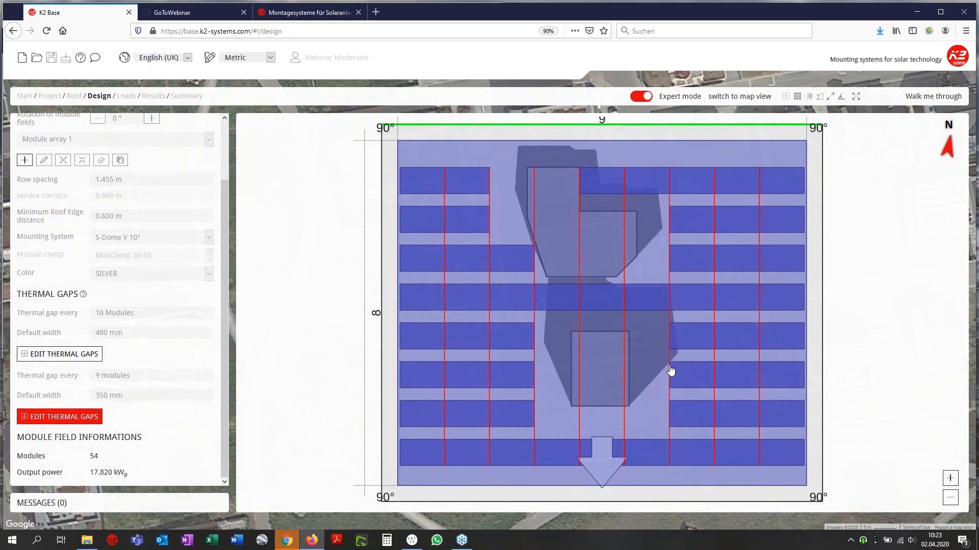
pyautogui.click(670, 371)
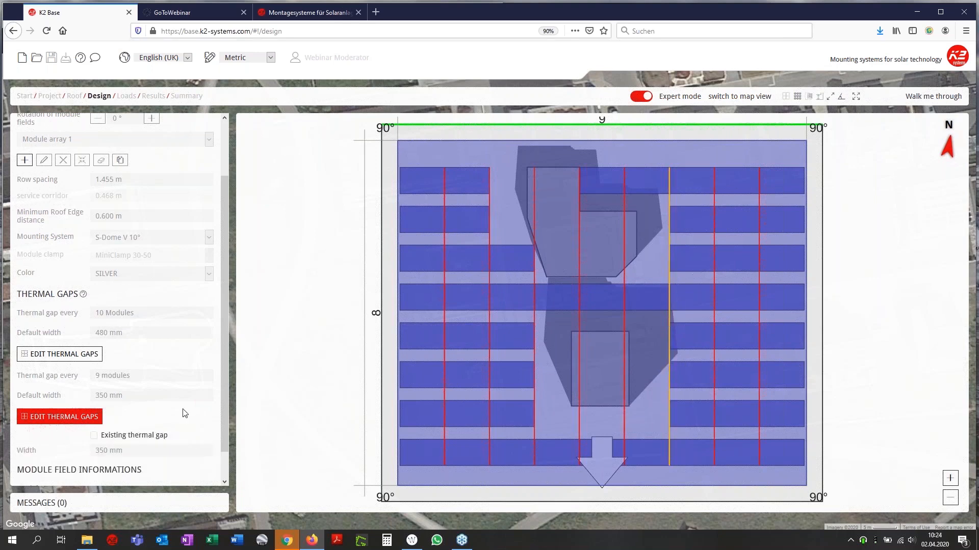
pyautogui.click(95, 439)
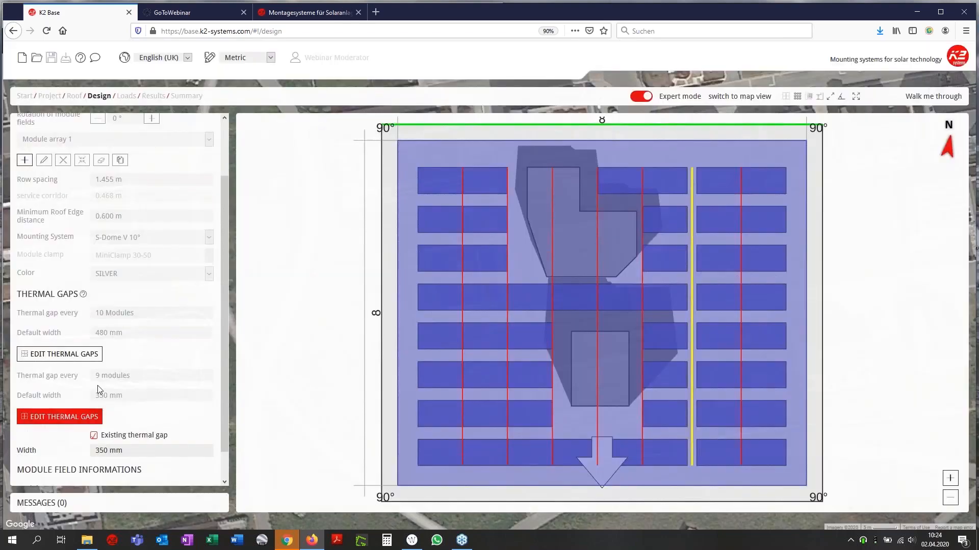
pyautogui.click(77, 422)
pyautogui.click(78, 423)
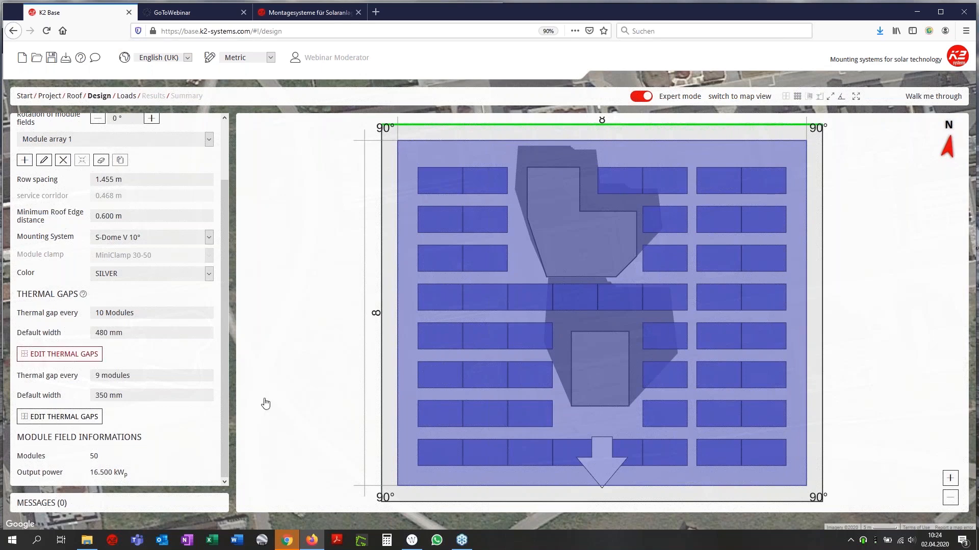
# Add a 480 mm thermal gap between the third and fourth module rows of module array 1
pyautogui.click(476, 285)
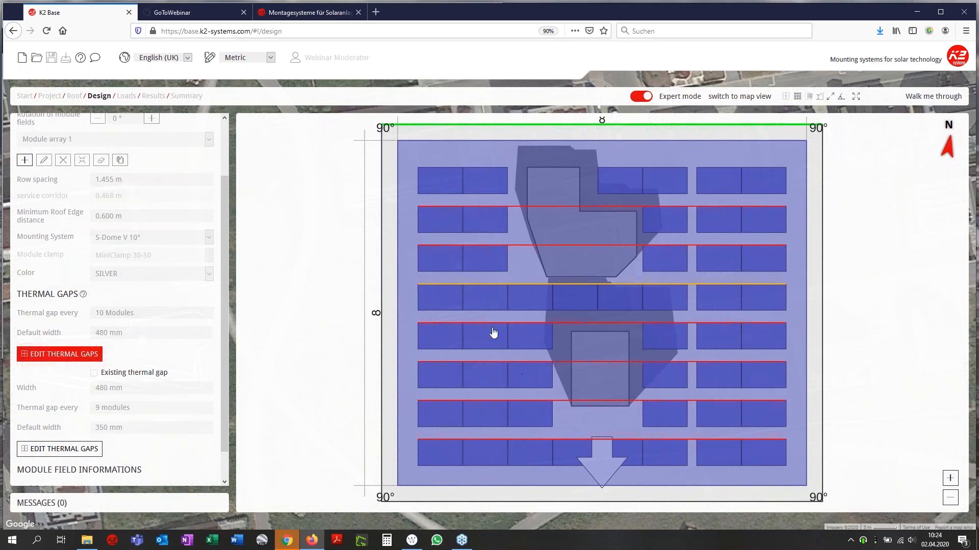
pyautogui.click(124, 376)
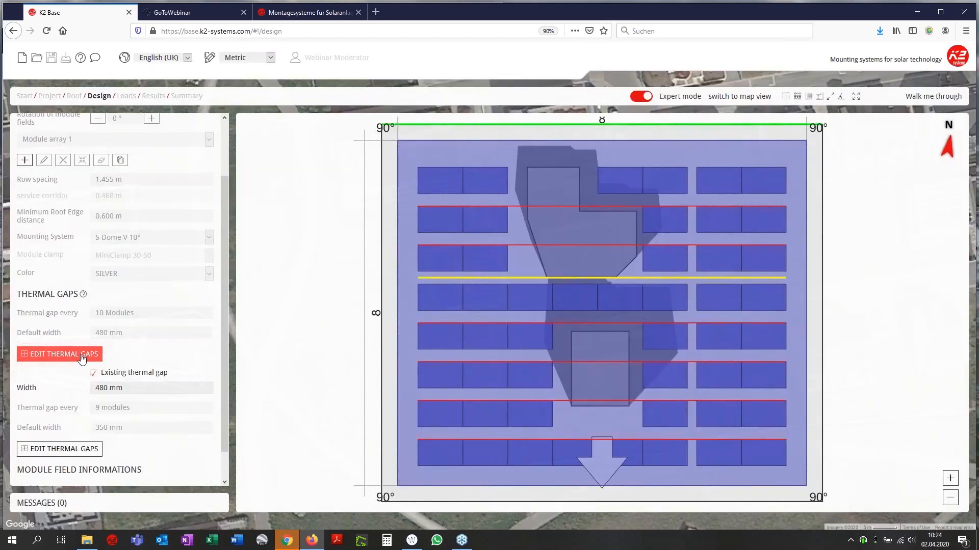
pyautogui.click(81, 355)
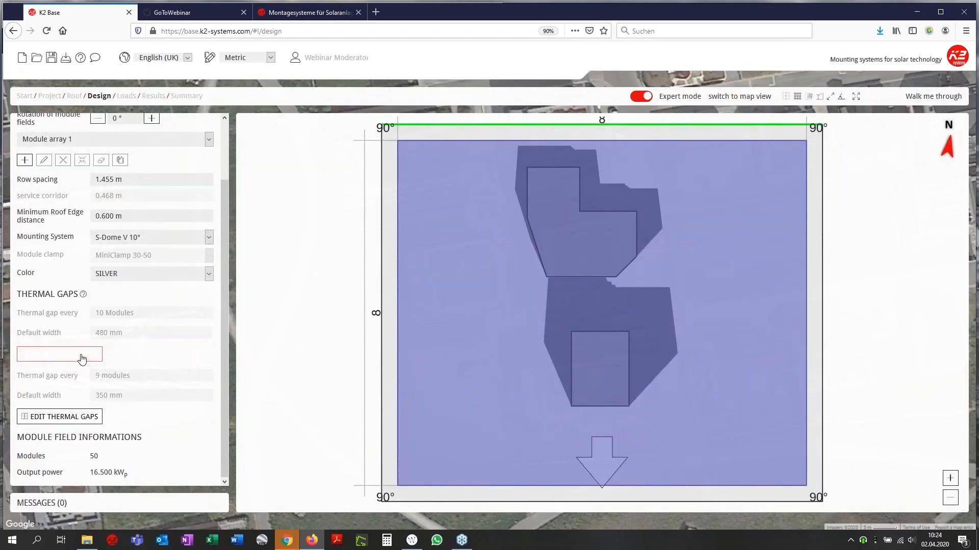
# Set the thermal gap between module rows to every 3 modules and check the gap lines on the roof
pyautogui.click(141, 315)
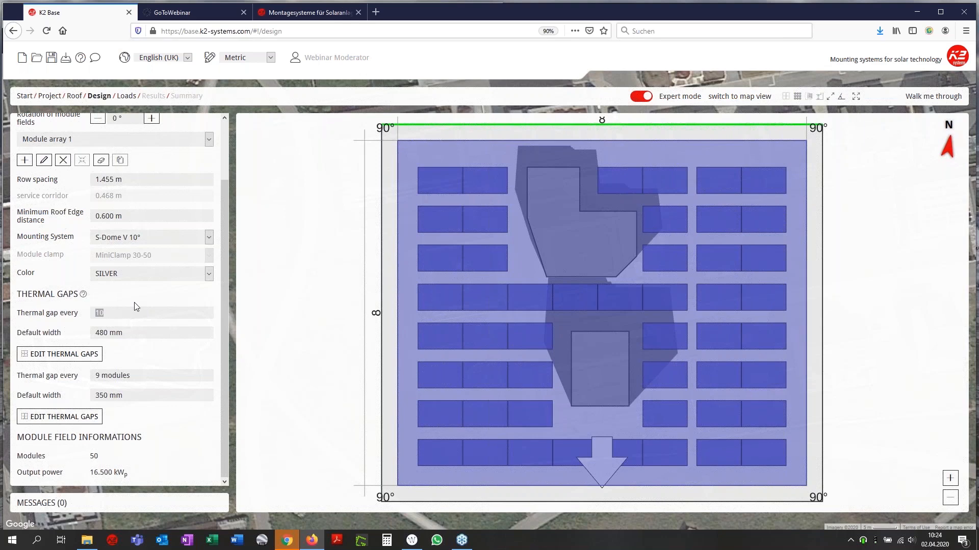
pyautogui.write('3')
pyautogui.press('Tab')
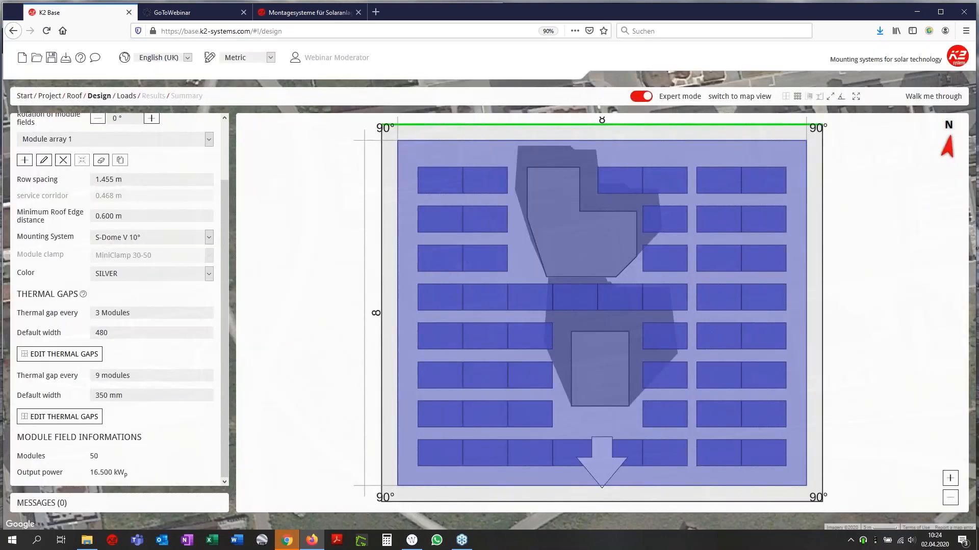
pyautogui.click(88, 354)
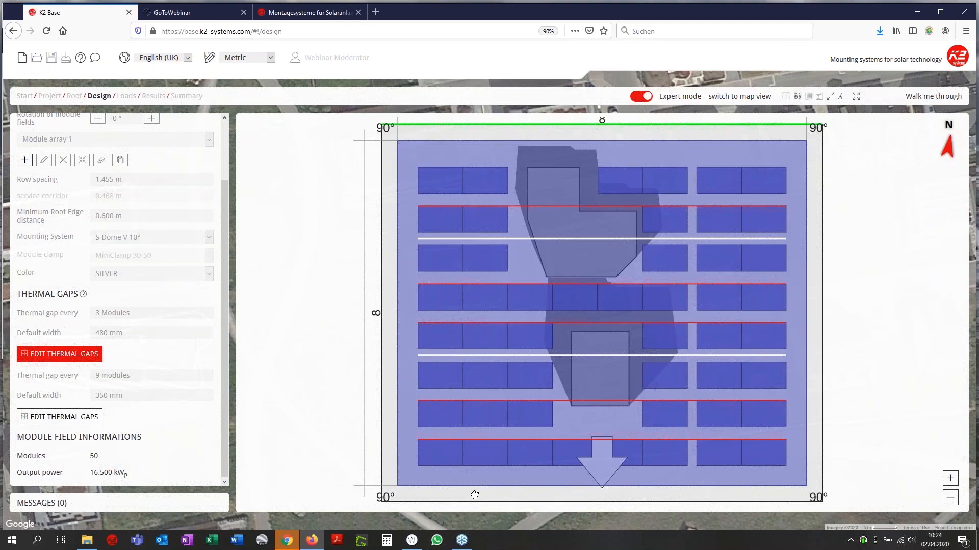
pyautogui.click(66, 355)
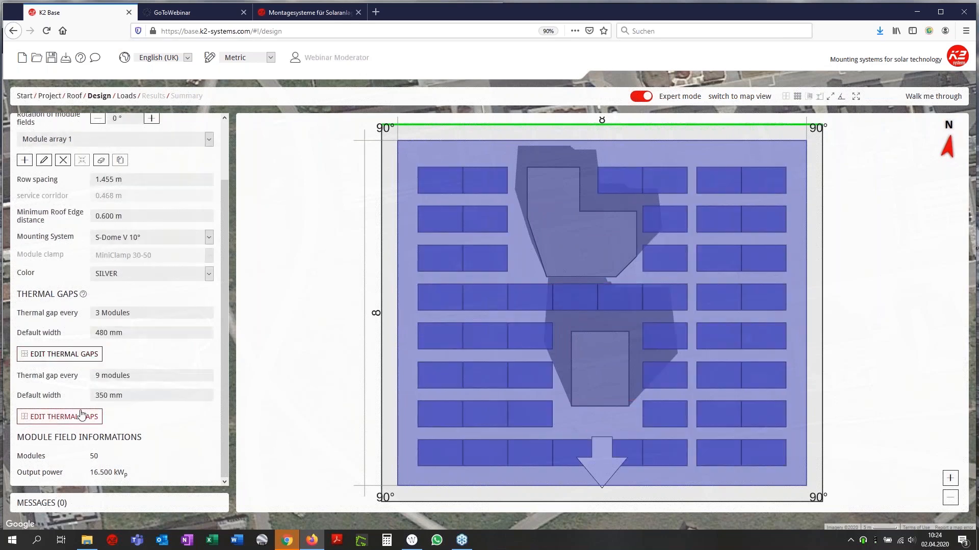
# Set the thermal gap between module columns to every 3 modules and check the resulting gap positions
pyautogui.click(132, 376)
pyautogui.write('3')
pyautogui.press('Tab')
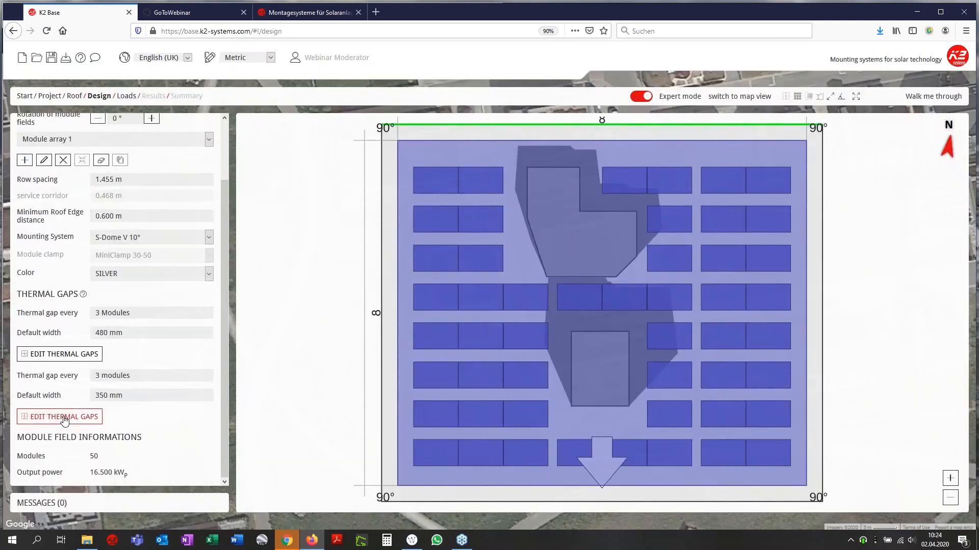
pyautogui.click(63, 417)
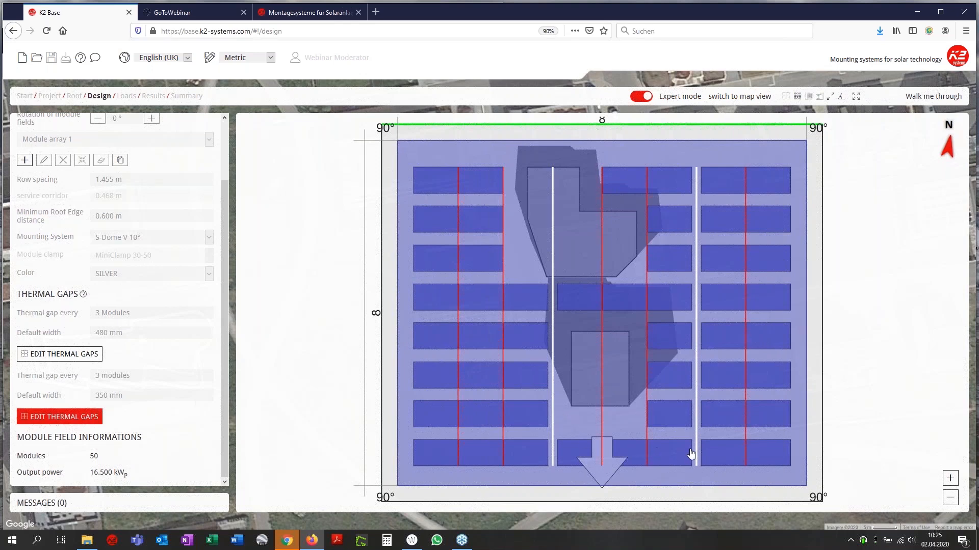
pyautogui.click(85, 418)
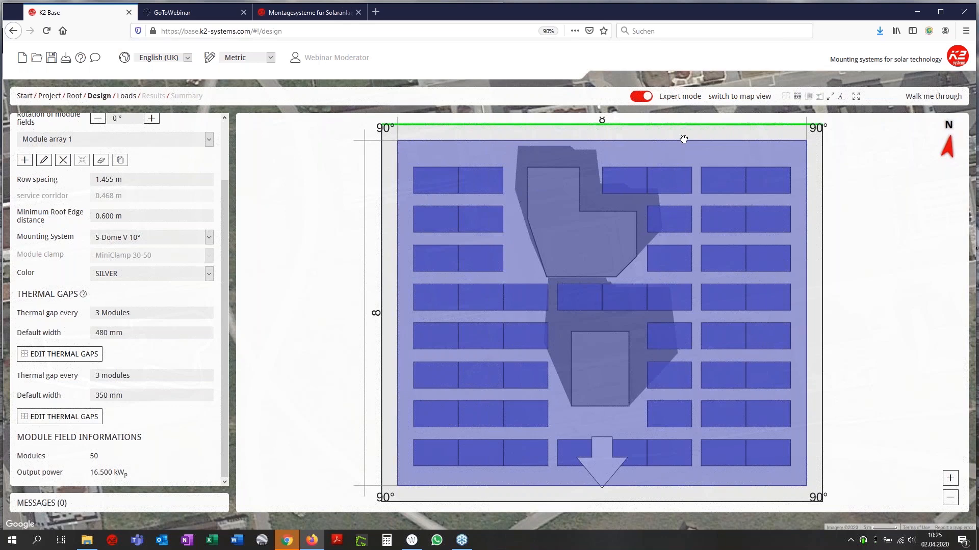
# Open the project's load settings and switch the load input type from postcode to manual entry
pyautogui.click(127, 96)
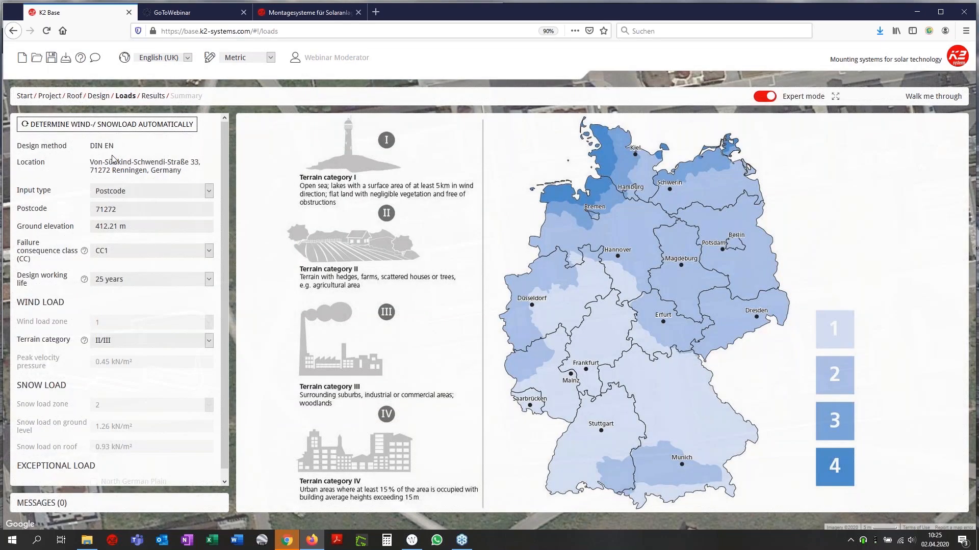
pyautogui.doubleClick(103, 169)
pyautogui.click(118, 191)
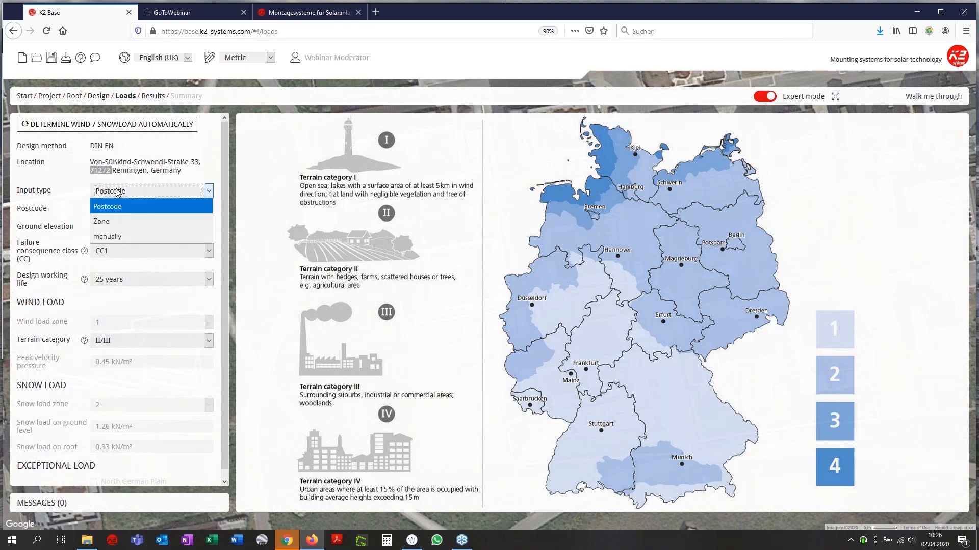
pyautogui.click(123, 233)
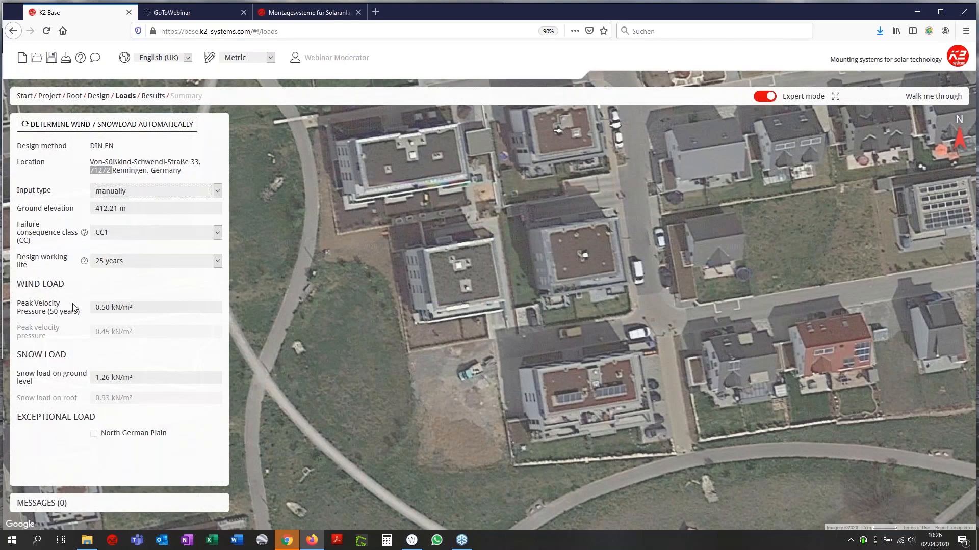
# Set the 50-year peak velocity pressure and the snow load on ground level to 0 kN/m²
pyautogui.click(141, 308)
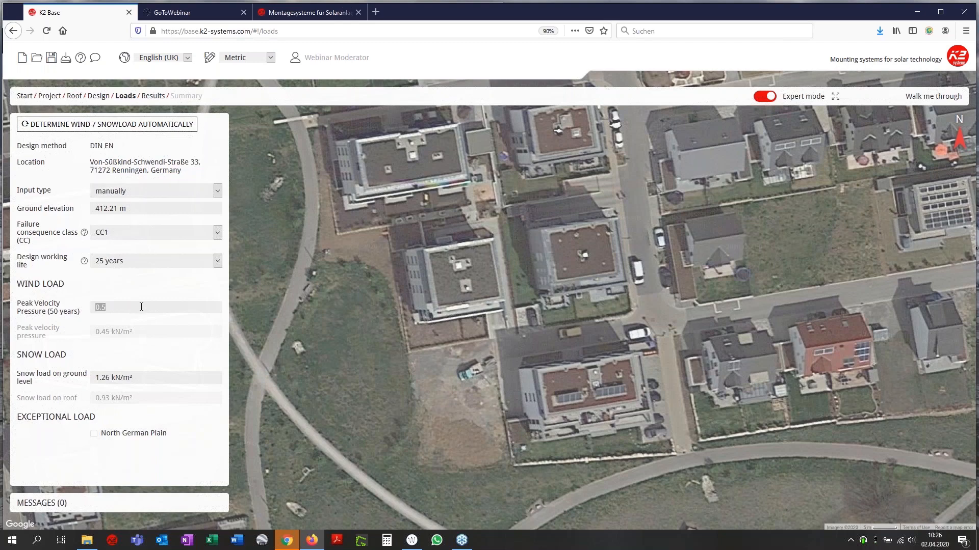
pyautogui.write('0')
pyautogui.click(121, 376)
pyautogui.write('0')
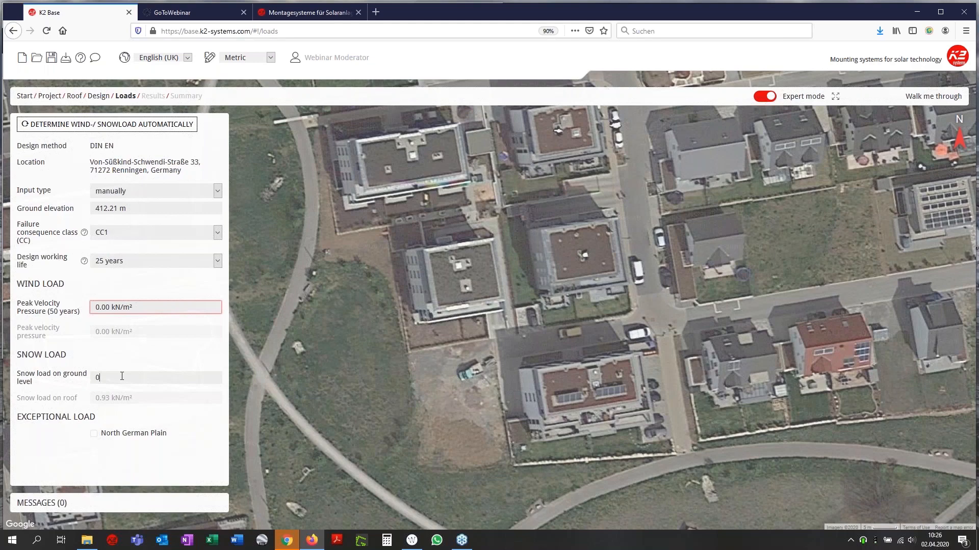
pyautogui.press('Return')
# Set the 50-year peak velocity pressure to 0.50 kN/m² and the snow load on ground level to 1.26 kN/m²
pyautogui.click(138, 306)
pyautogui.write('0.5')
pyautogui.press('Tab')
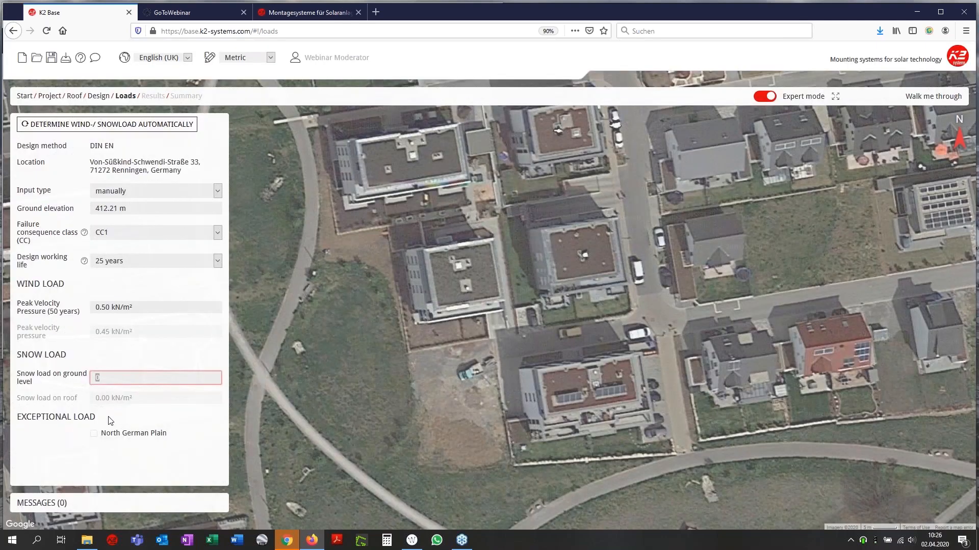
pyautogui.click(133, 452)
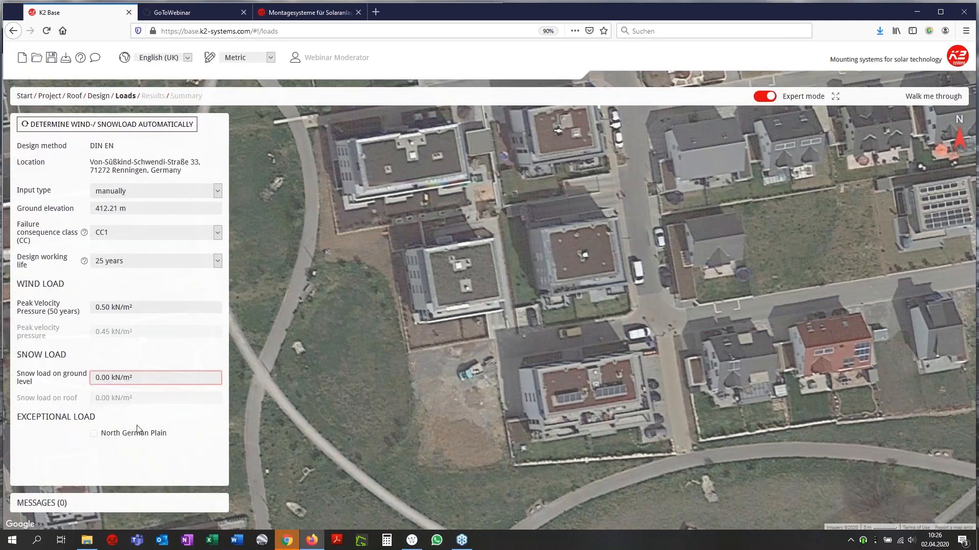
pyautogui.click(130, 377)
pyautogui.write('1.26')
pyautogui.press('Tab')
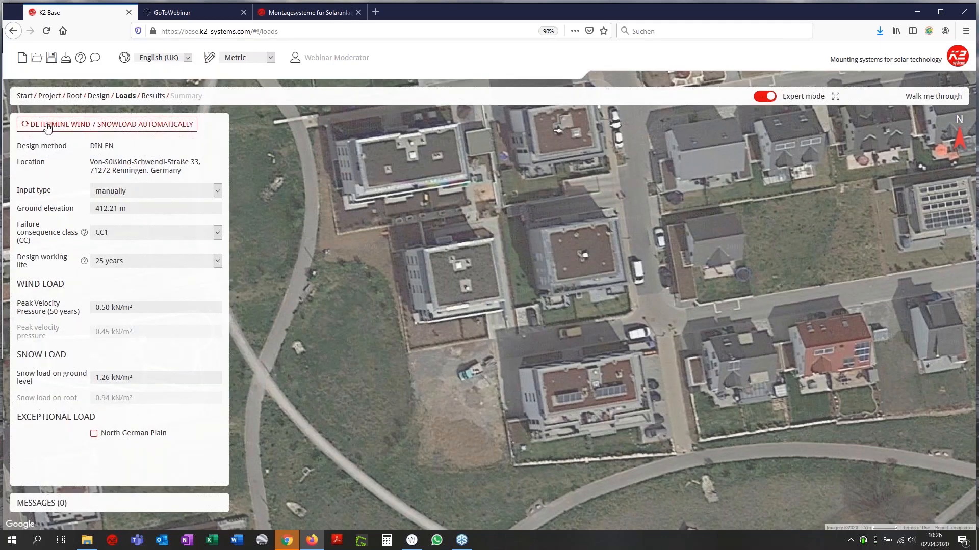
# Have the wind and snow loads determined automatically for the project location instead of using manual values
pyautogui.click(104, 195)
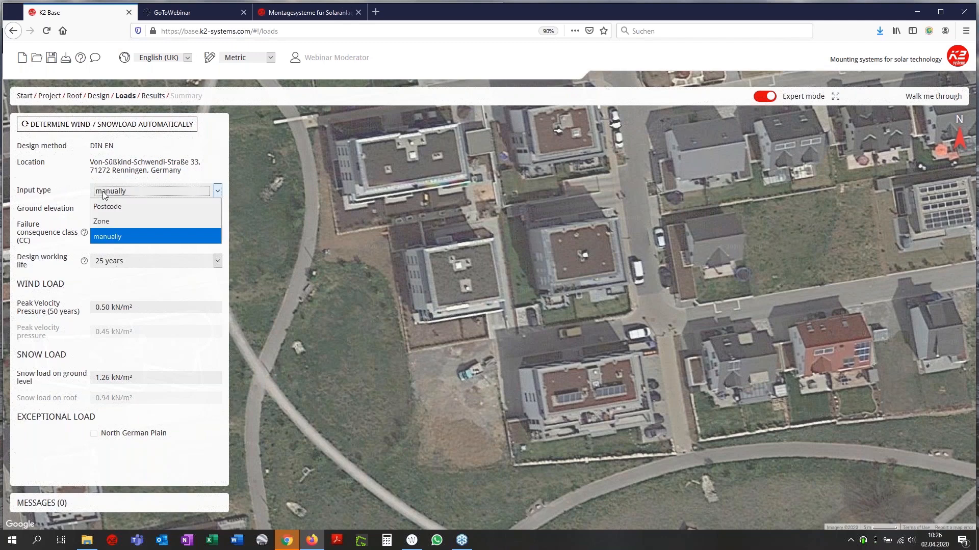
pyautogui.click(71, 199)
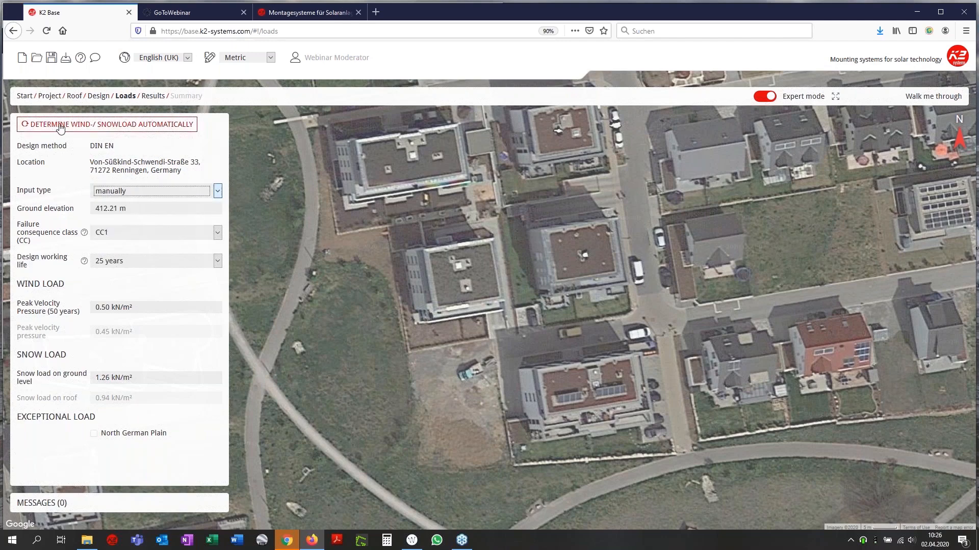
pyautogui.click(72, 131)
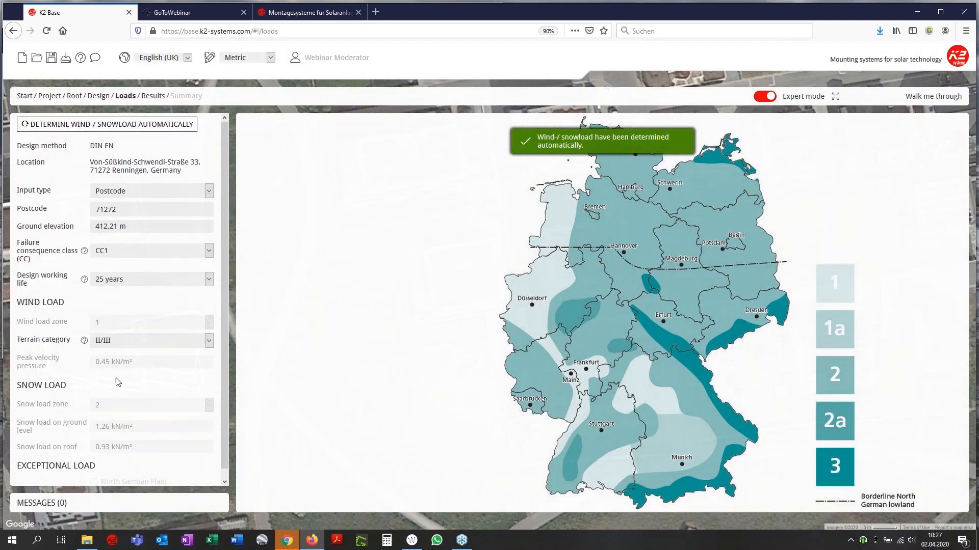
pyautogui.scroll(-1, 94, 404)
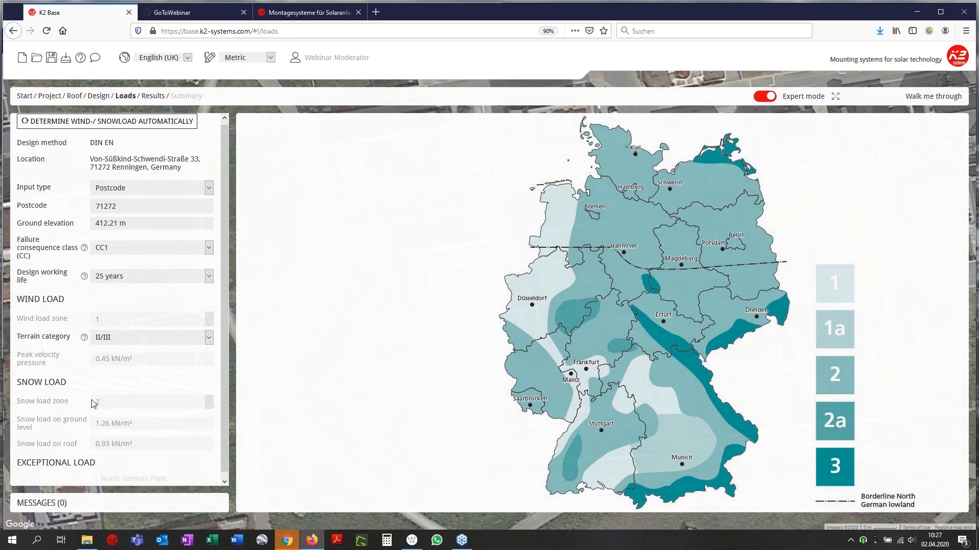
# Open the results and examine the ballast values across the module blocks and around the two roof obstacles
pyautogui.click(153, 96)
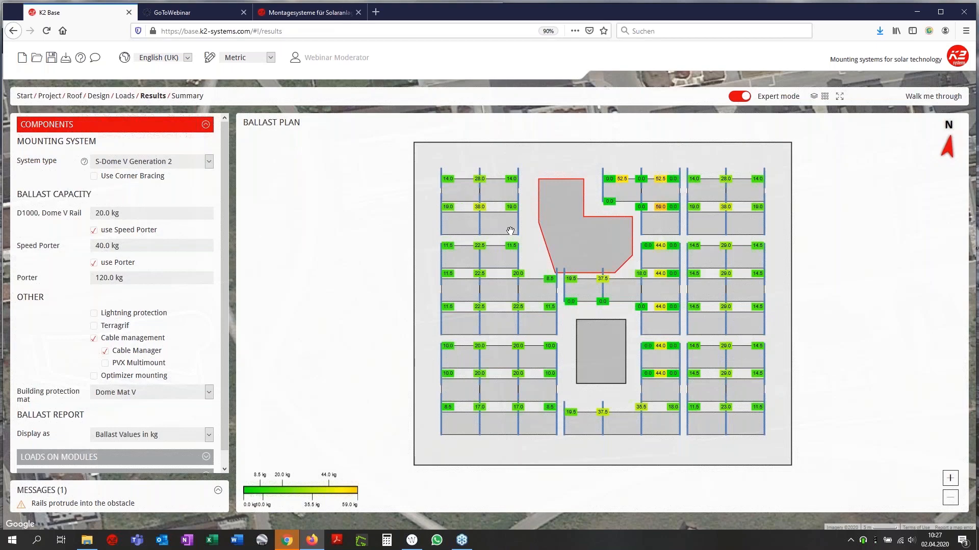
pyautogui.scroll(3, 464, 169)
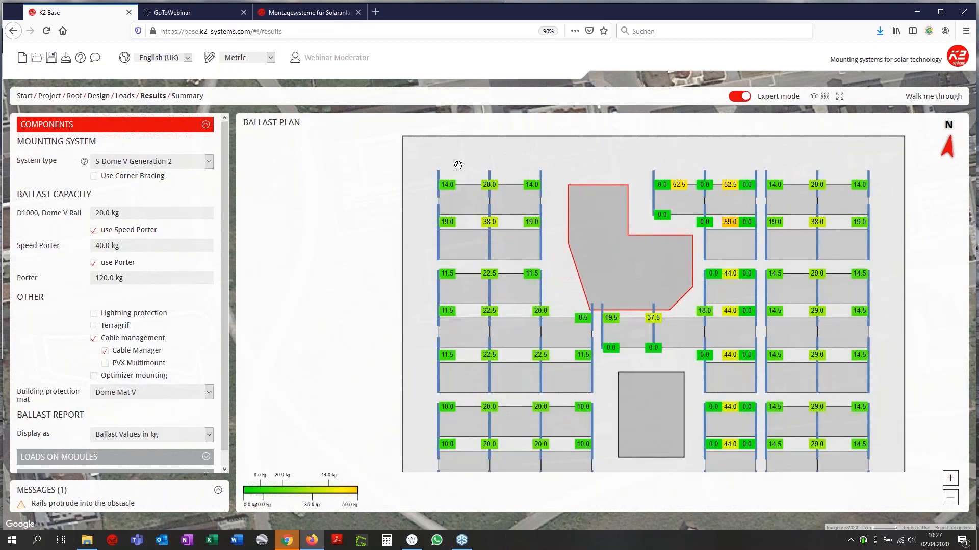
pyautogui.scroll(2, 451, 198)
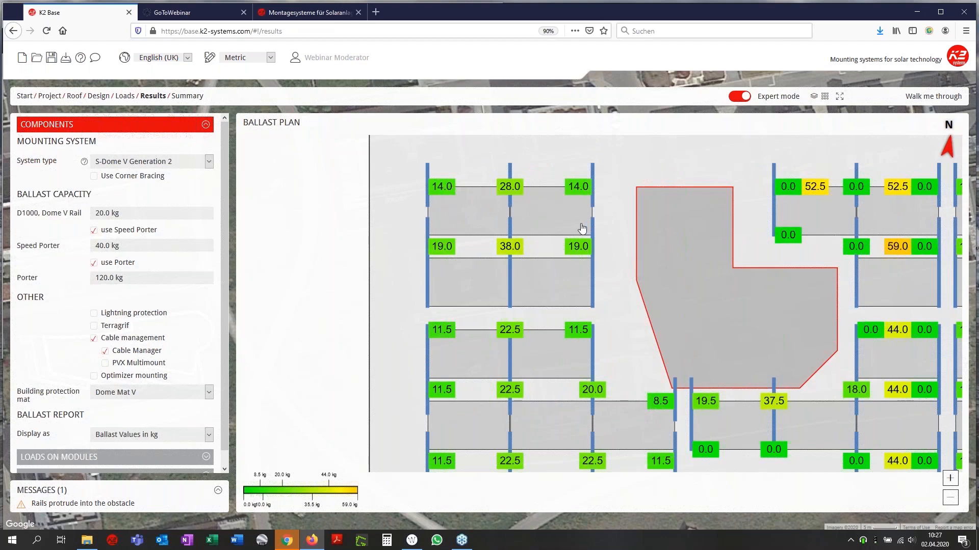
pyautogui.scroll(-1, 582, 228)
pyautogui.scroll(-2, 582, 227)
pyautogui.moveTo(593, 267); pyautogui.dragTo(550, 208)
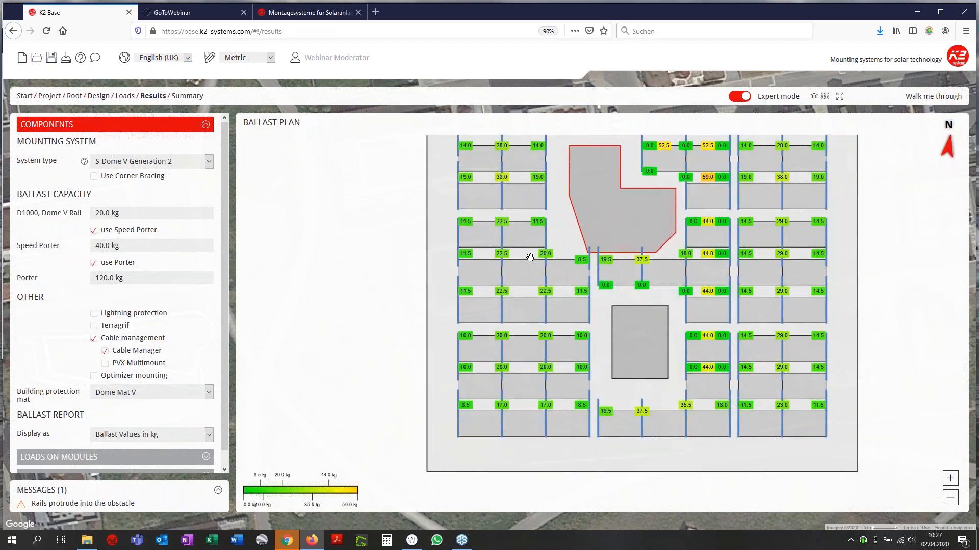
pyautogui.scroll(-1, 529, 257)
pyautogui.scroll(3, 530, 334)
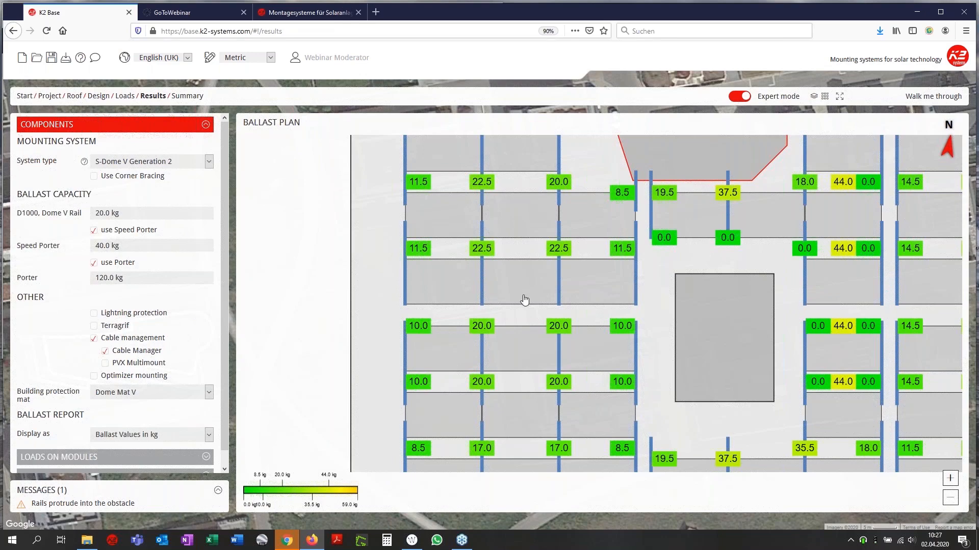
pyautogui.scroll(2, 524, 302)
pyautogui.moveTo(525, 313); pyautogui.dragTo(529, 382)
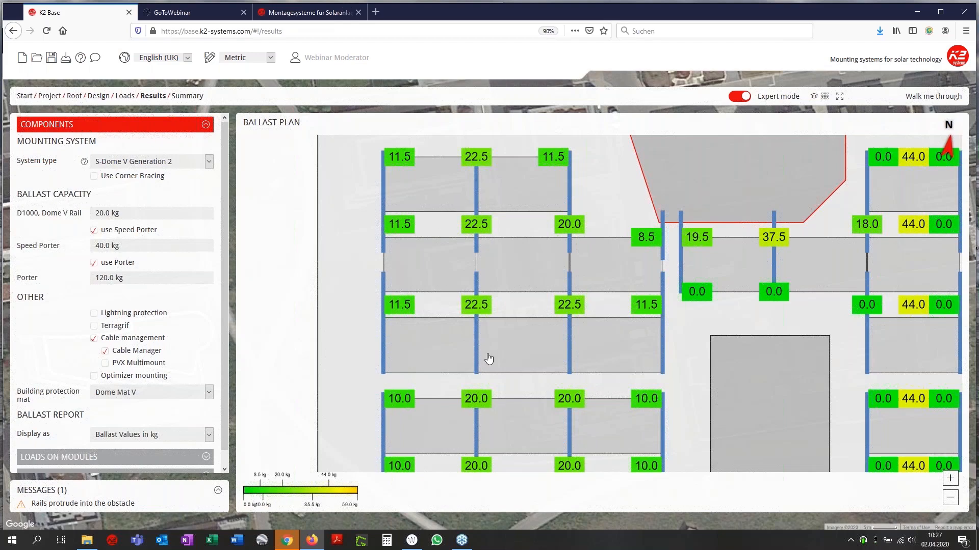
pyautogui.scroll(-3, 615, 310)
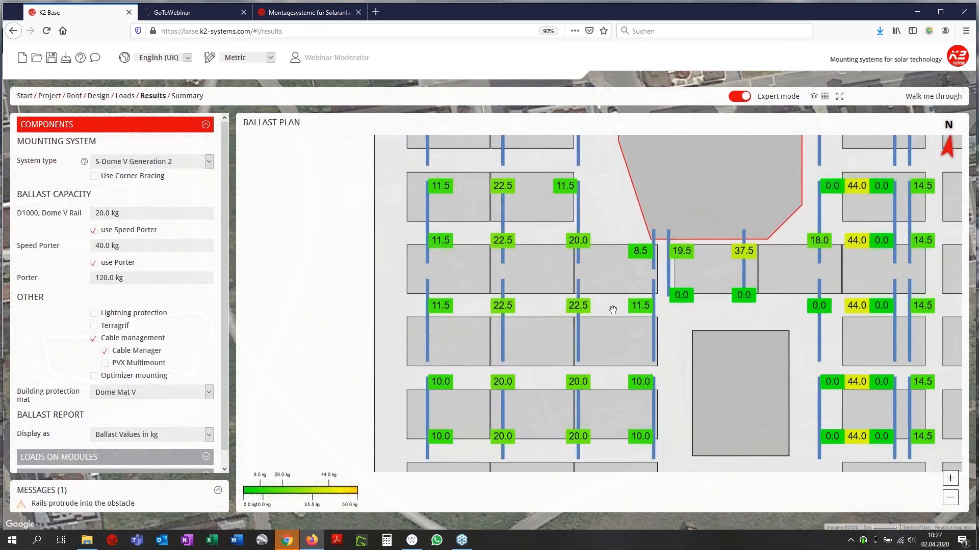
pyautogui.scroll(-4, 511, 291)
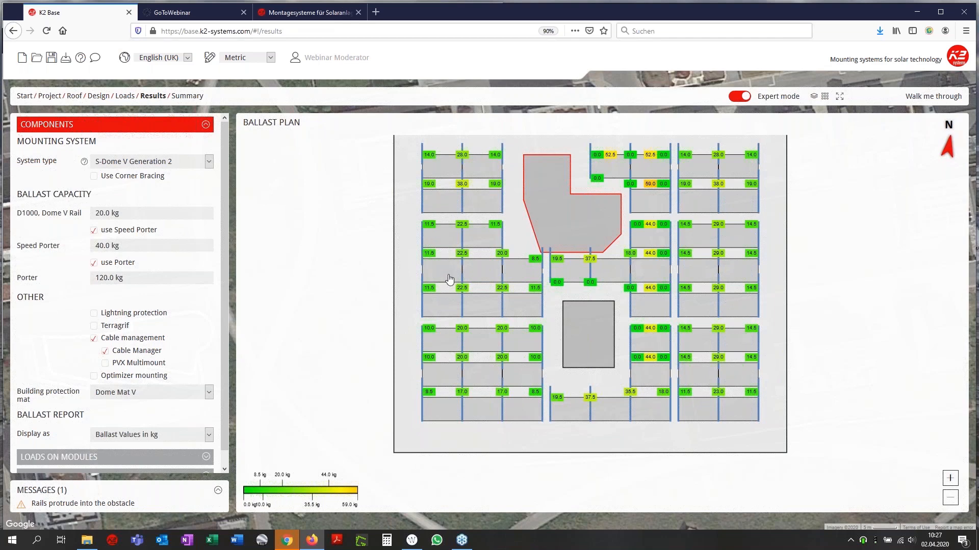
pyautogui.scroll(2, 448, 281)
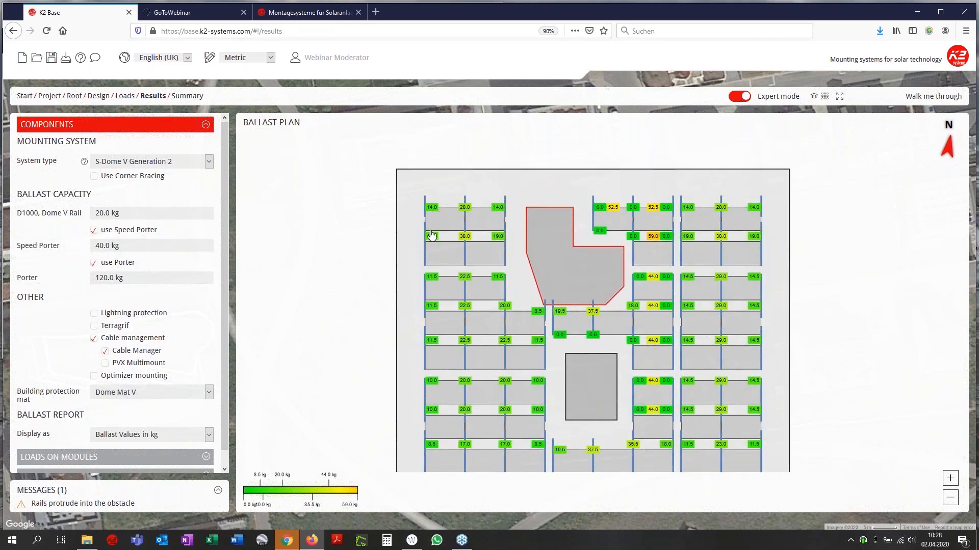
# Return to the array design in 2D view and check where the thermal gaps between module rows lie
pyautogui.click(99, 100)
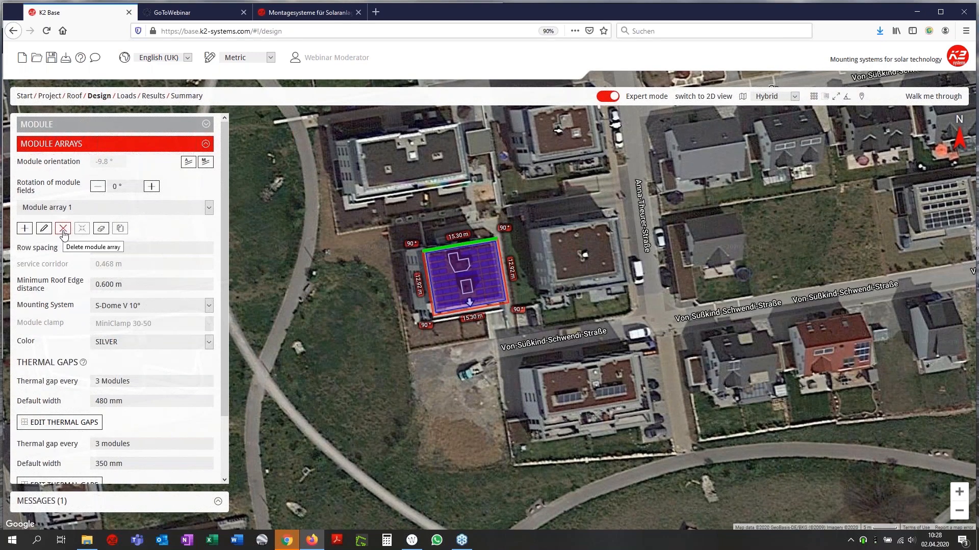
pyautogui.click(702, 97)
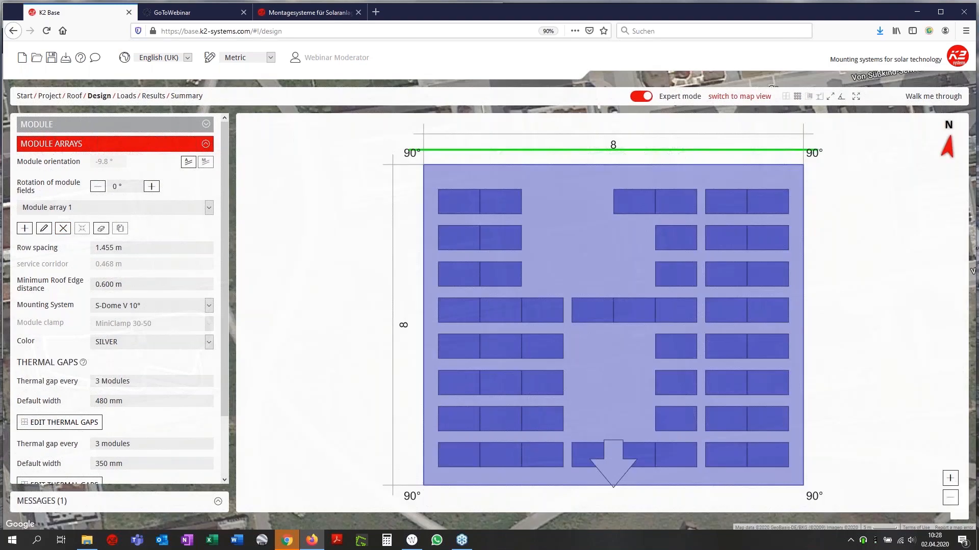
pyautogui.scroll(-3, 87, 352)
pyautogui.click(87, 351)
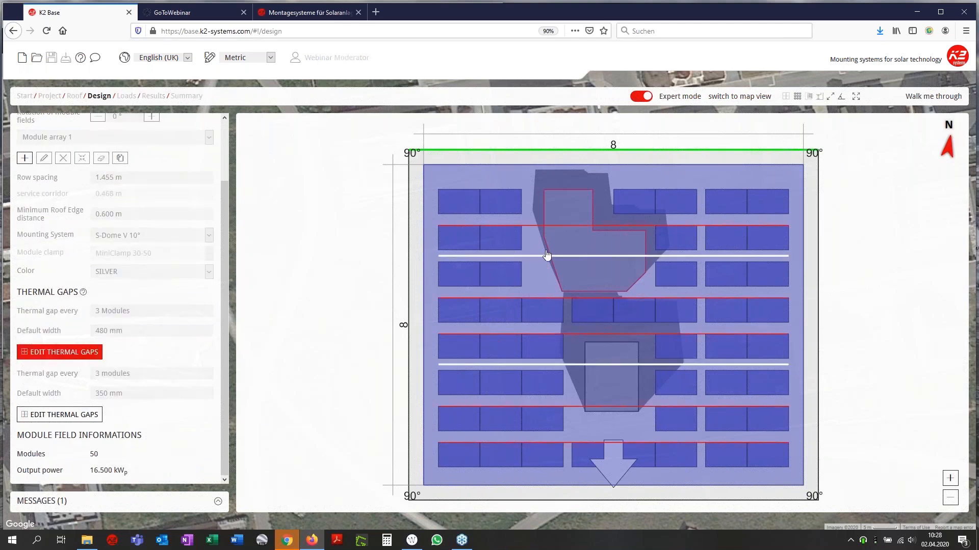
pyautogui.click(76, 353)
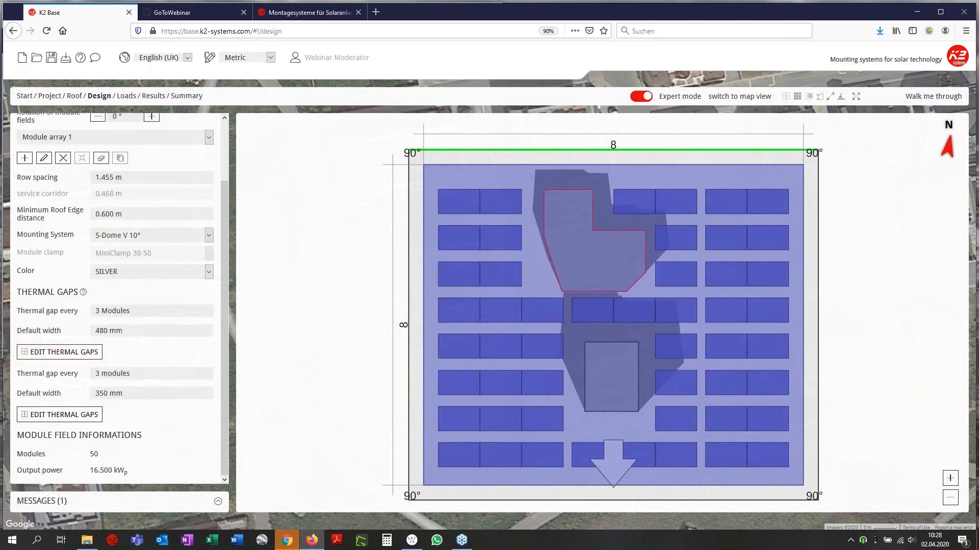
# Set the thermal gap between module rows to every 10 modules and between module columns to every 9 modules
pyautogui.click(143, 311)
pyautogui.write('20')
pyautogui.press('Tab')
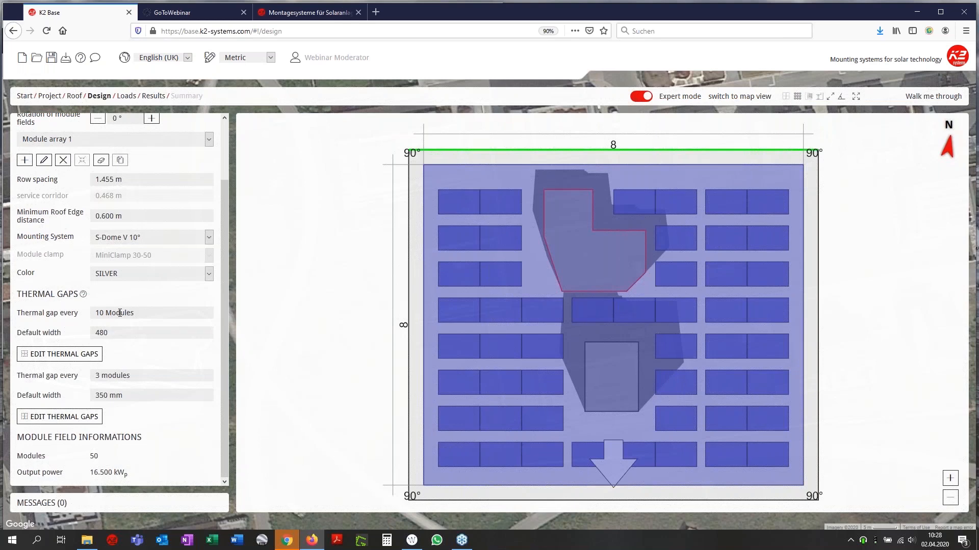
pyautogui.click(138, 377)
pyautogui.write('40')
pyautogui.press('Tab')
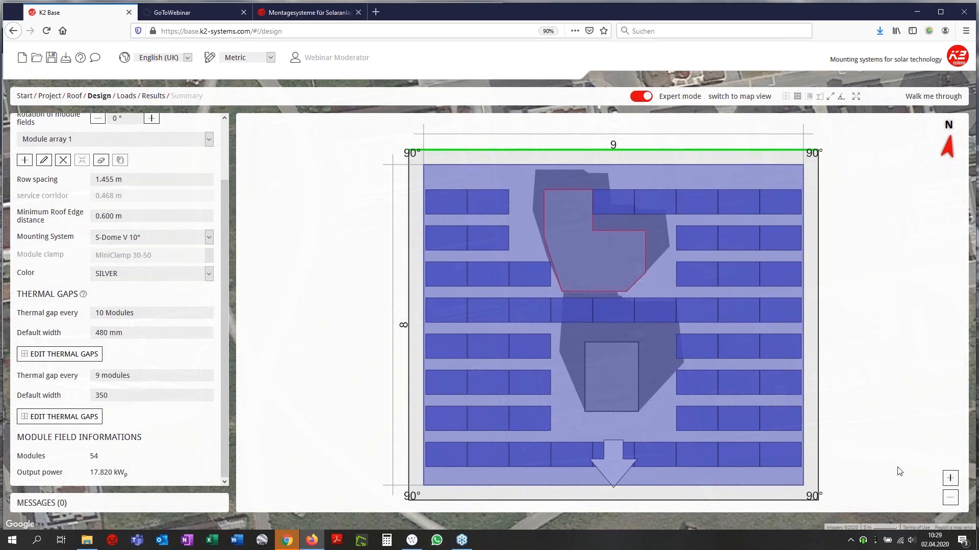
pyautogui.click(970, 54)
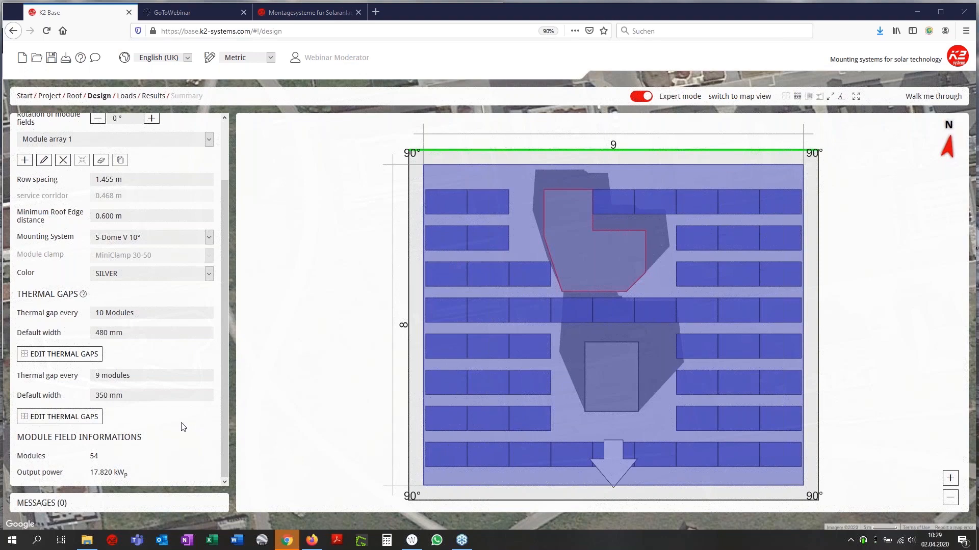
# Reopen the results and examine the recalculated ballast plan for the array with the wider thermal gap intervals
pyautogui.click(150, 97)
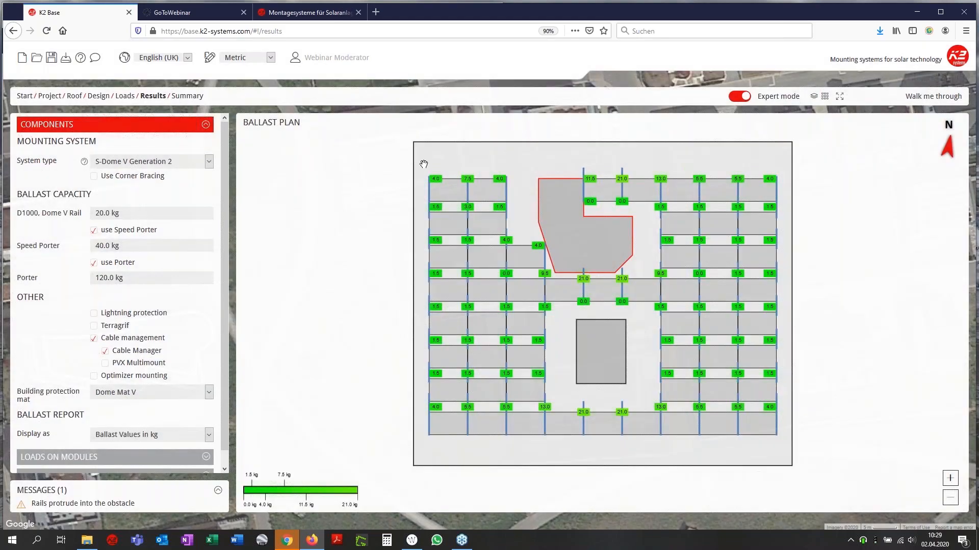
pyautogui.scroll(2, 444, 161)
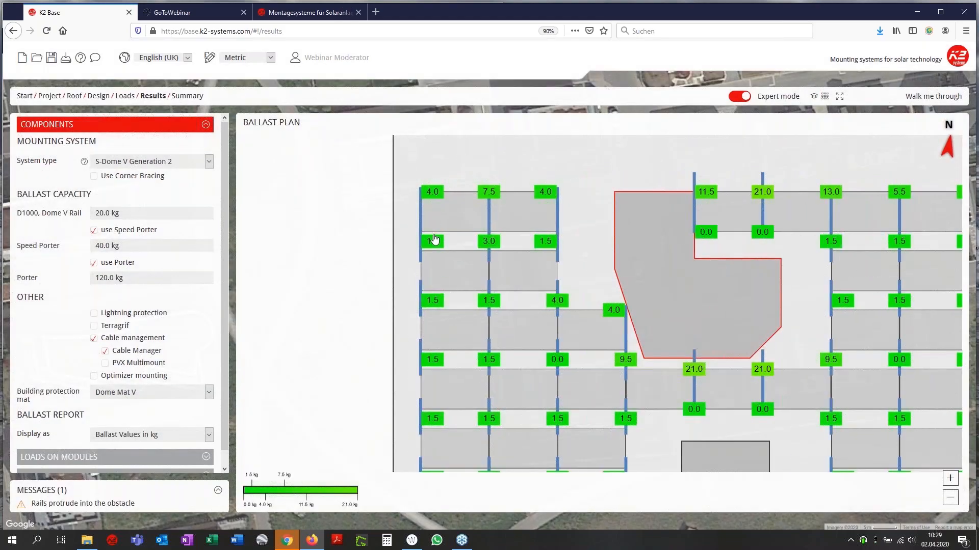
pyautogui.scroll(-2, 566, 253)
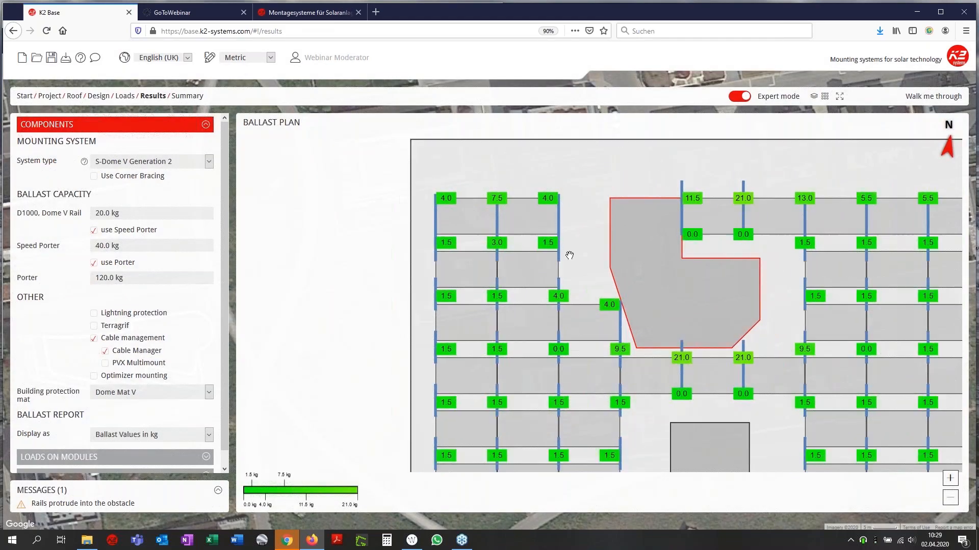
pyautogui.moveTo(554, 248); pyautogui.dragTo(468, 203)
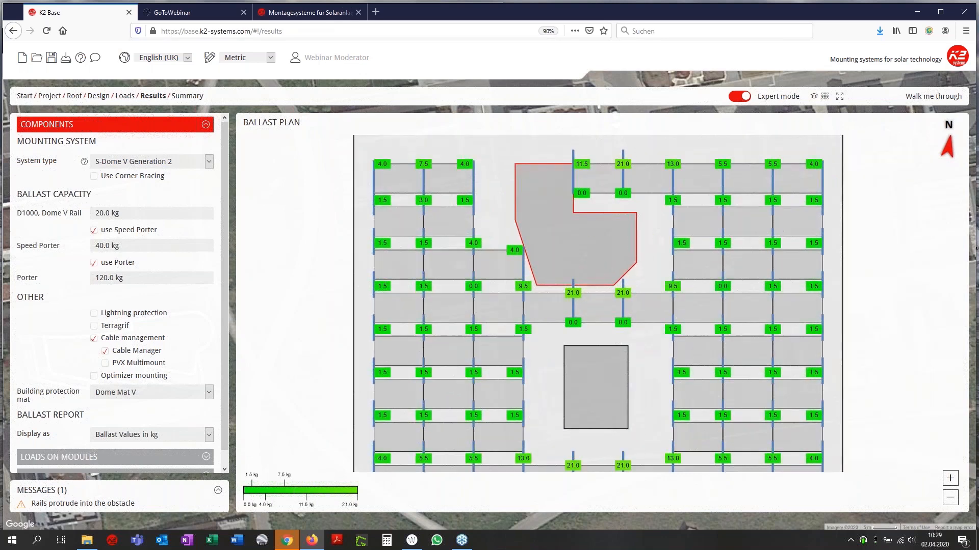
pyautogui.scroll(-1, 474, 208)
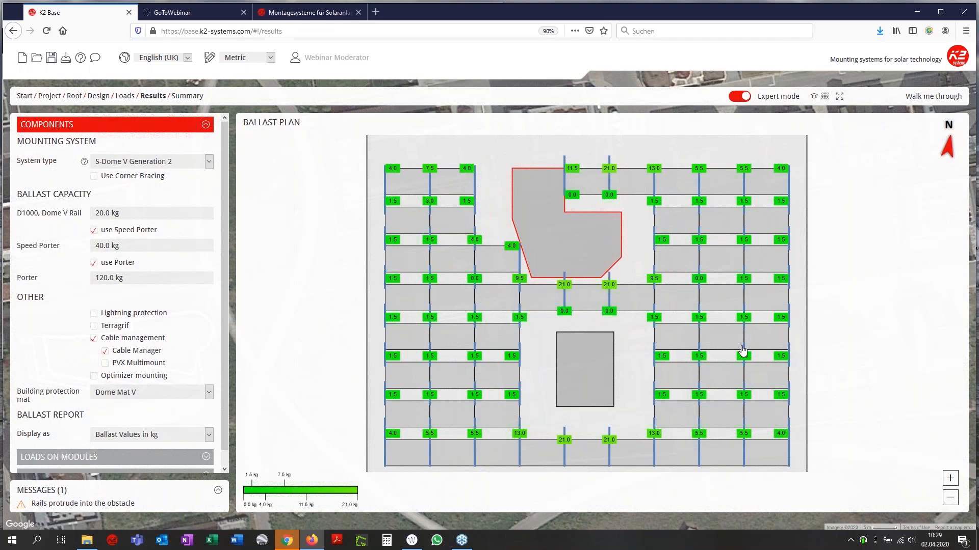
pyautogui.scroll(-1, 743, 352)
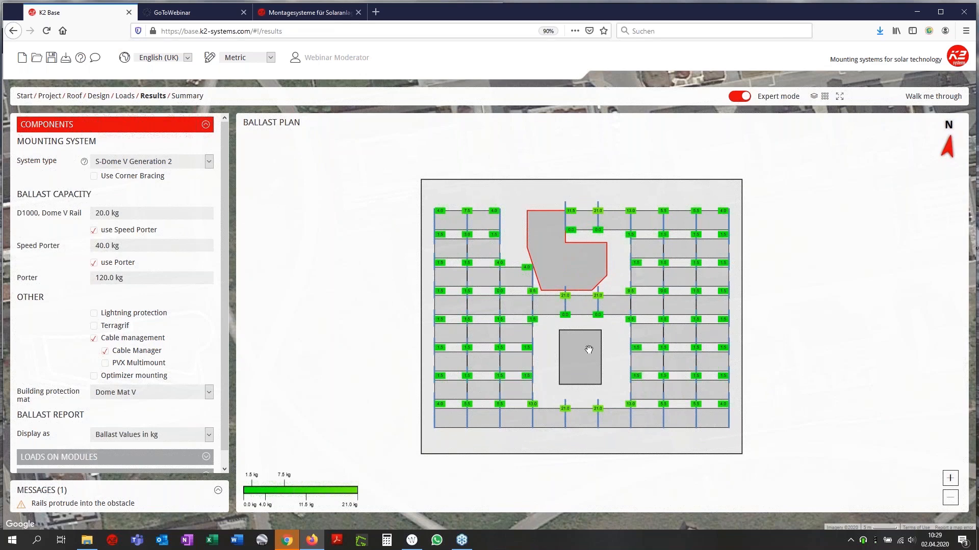
pyautogui.scroll(1, 601, 277)
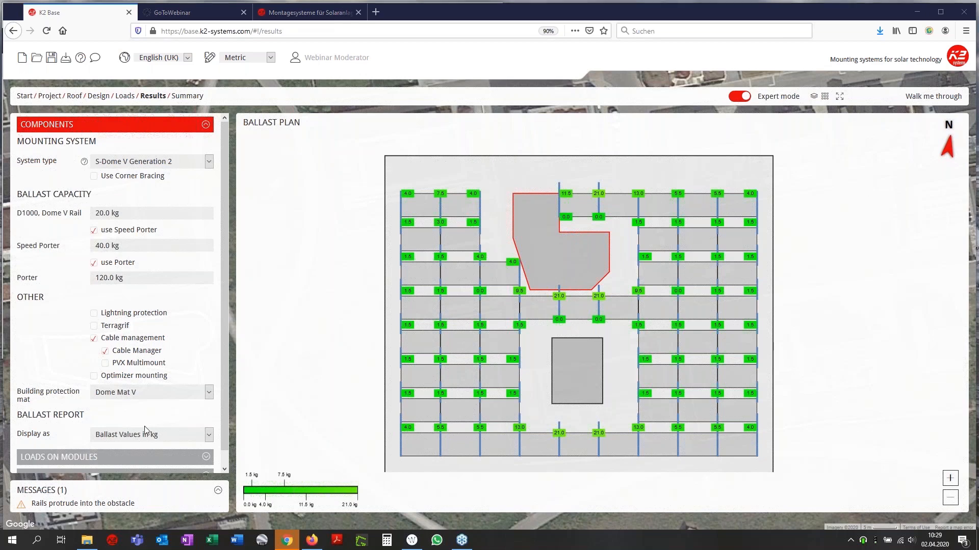
# Set the ballast capacity of the D1000, Dome V Rail to 18 kg and switch the Porter off and on again
pyautogui.scroll(-1, 145, 430)
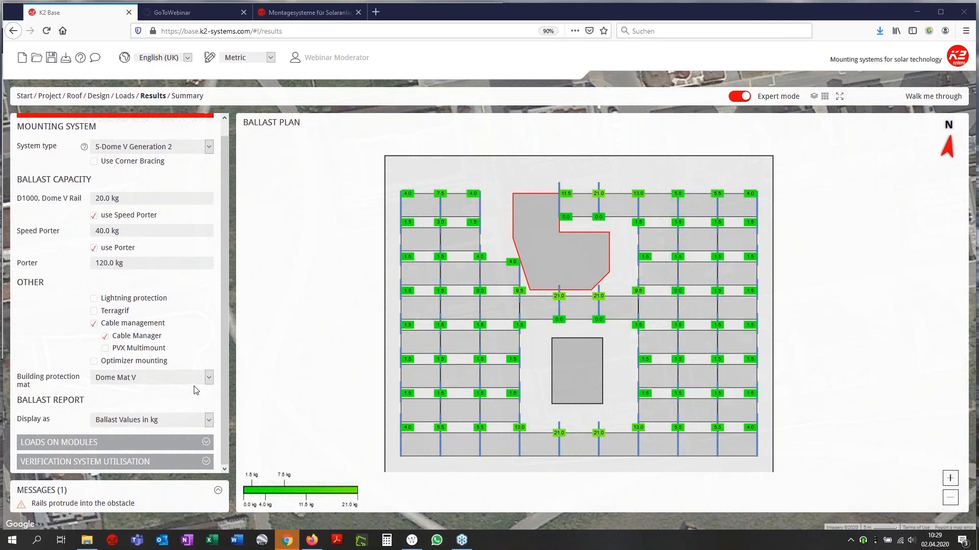
pyautogui.scroll(1, 155, 351)
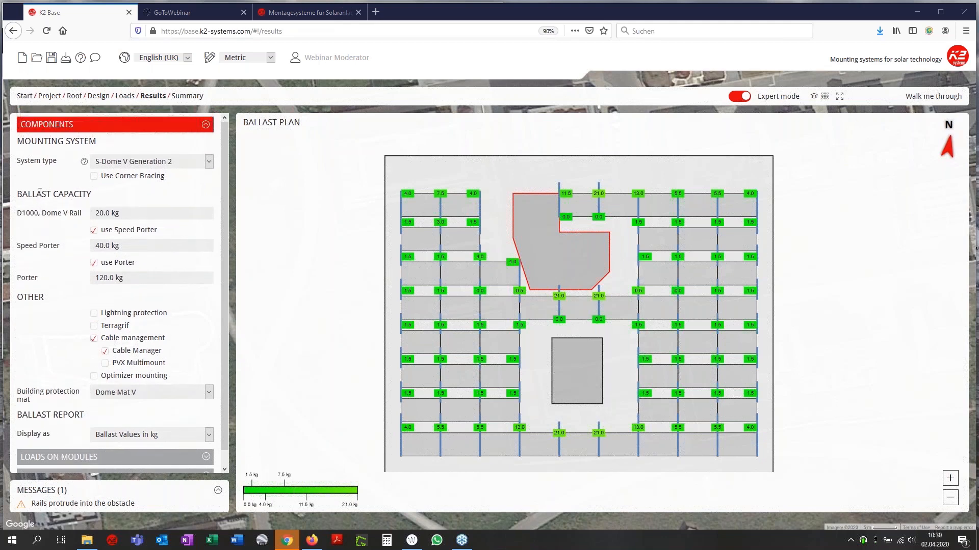
pyautogui.click(124, 215)
pyautogui.write('18')
pyautogui.press('Tab')
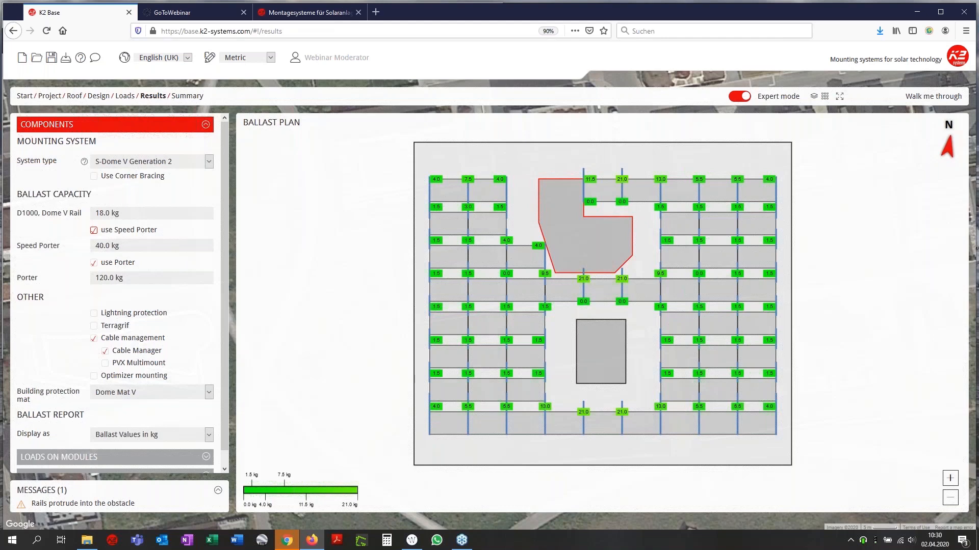
pyautogui.click(95, 264)
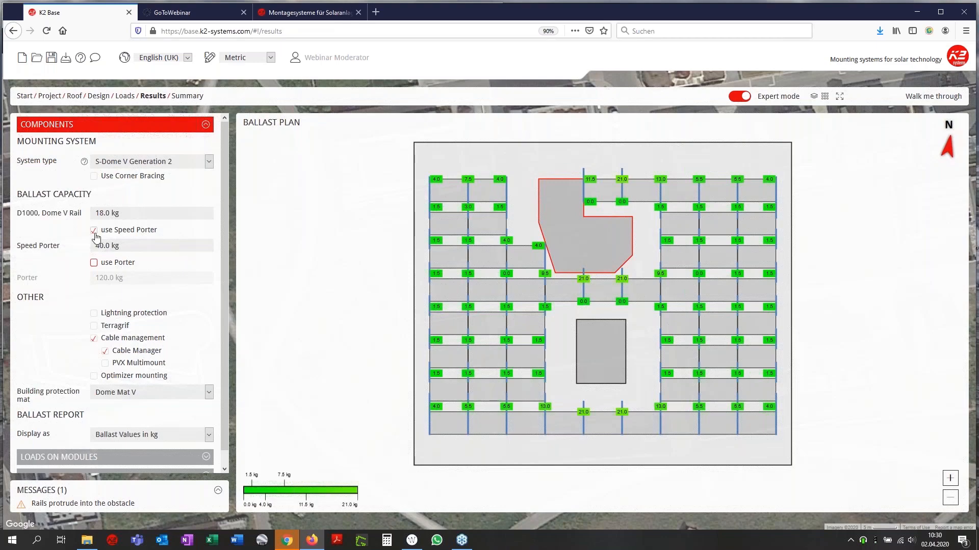
pyautogui.click(94, 263)
# Display the ballast report as Number of Stones with a stone weight of 4 kg and check the ballast plan
pyautogui.scroll(-1, 110, 331)
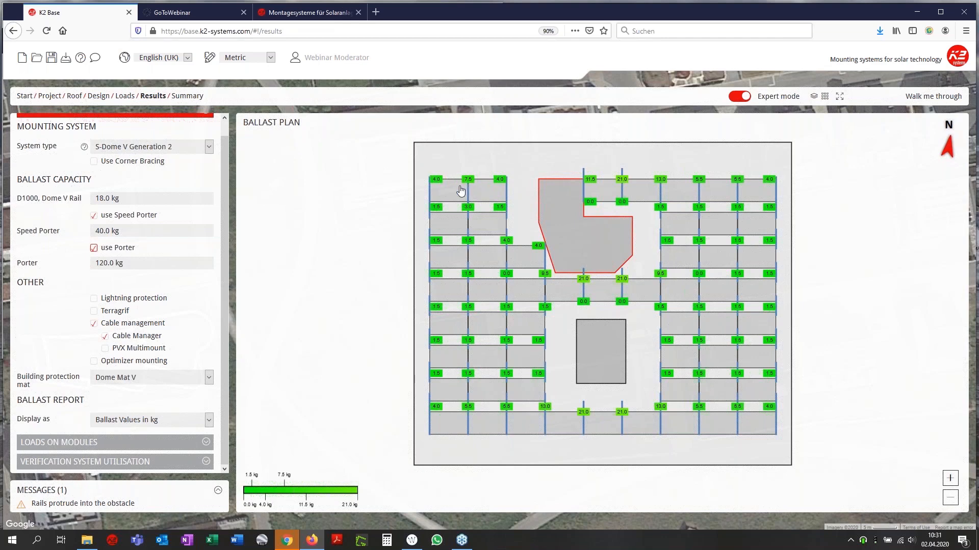
pyautogui.click(177, 421)
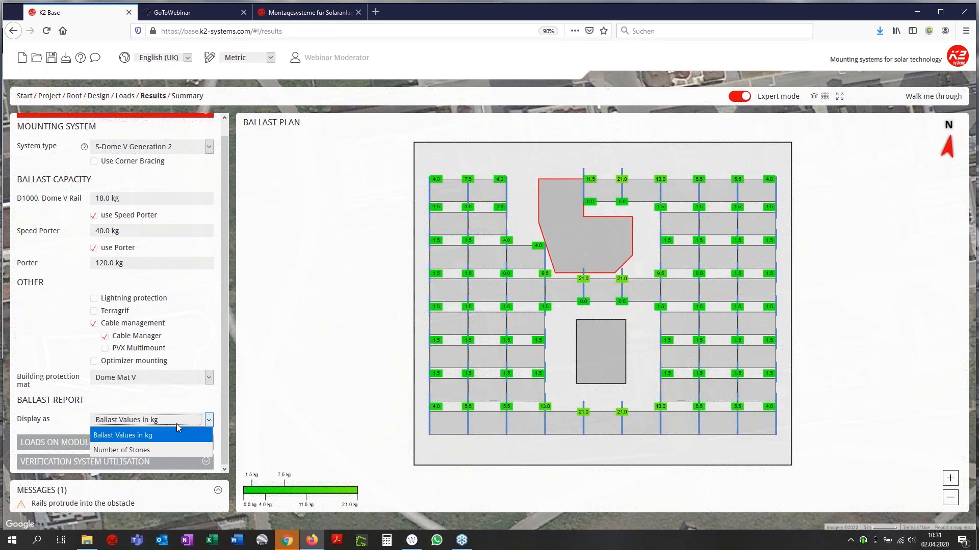
pyautogui.click(166, 450)
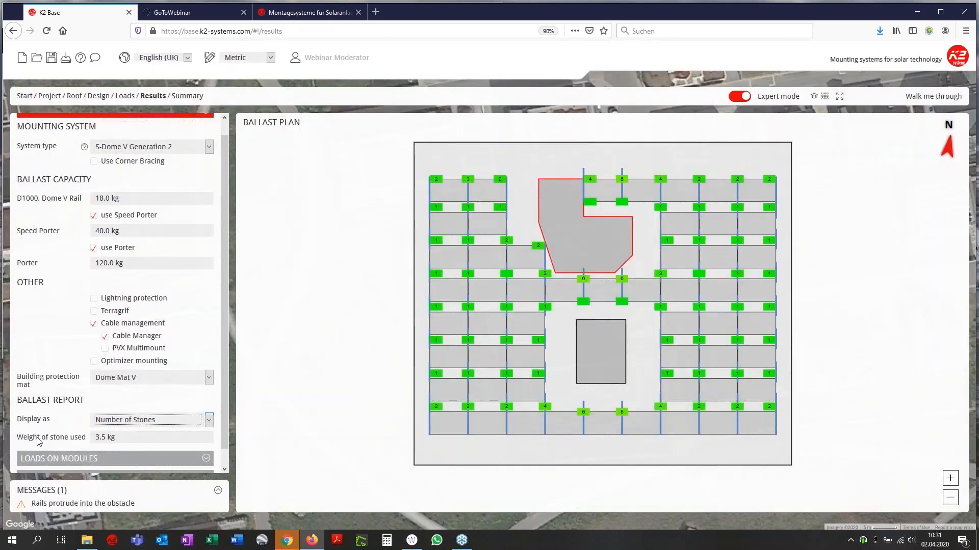
pyautogui.click(131, 437)
pyautogui.write('4')
pyautogui.press('Return')
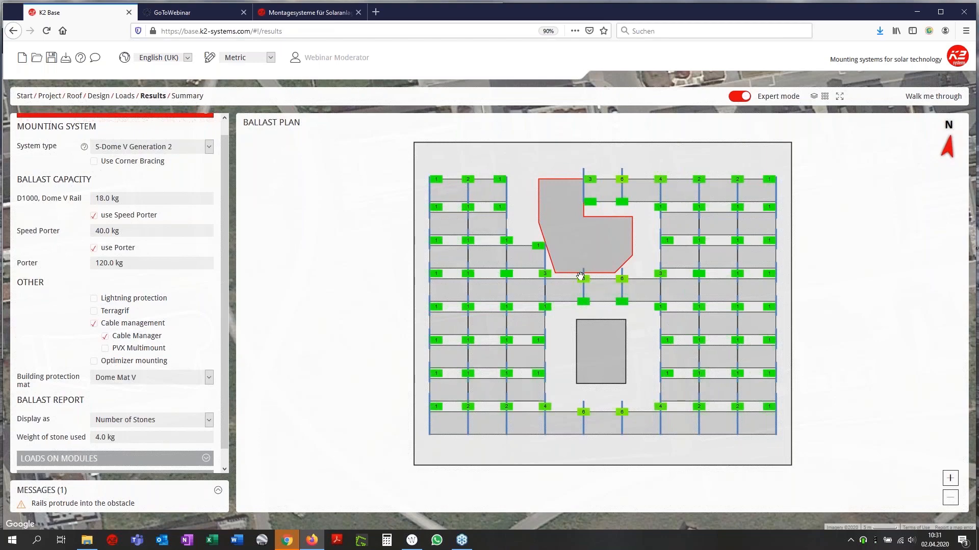
pyautogui.scroll(2, 586, 276)
pyautogui.scroll(-1, 586, 276)
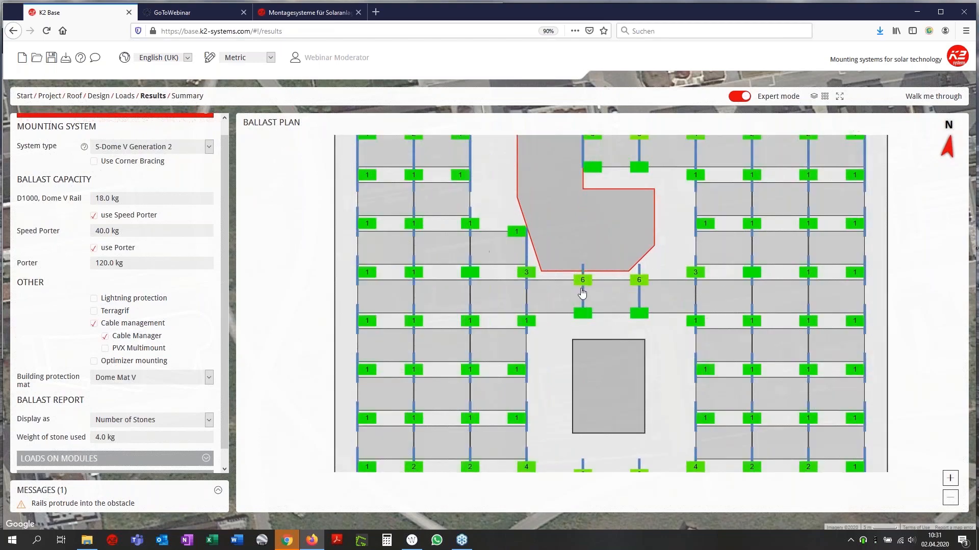
pyautogui.moveTo(504, 327); pyautogui.dragTo(476, 312)
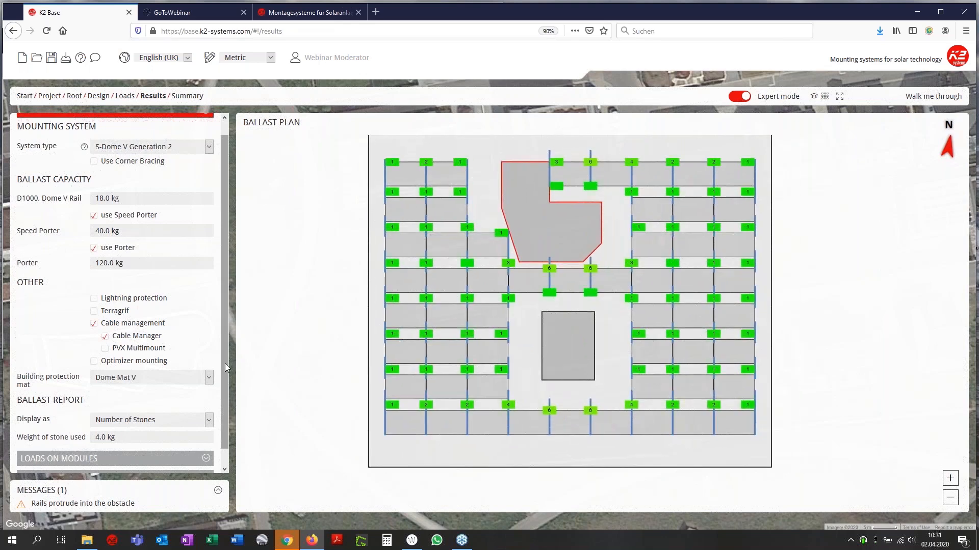
# Examine the loads on modules, including the ballast of a module at the array's west edge, and the verification of system utilisation
pyautogui.scroll(-1, 225, 388)
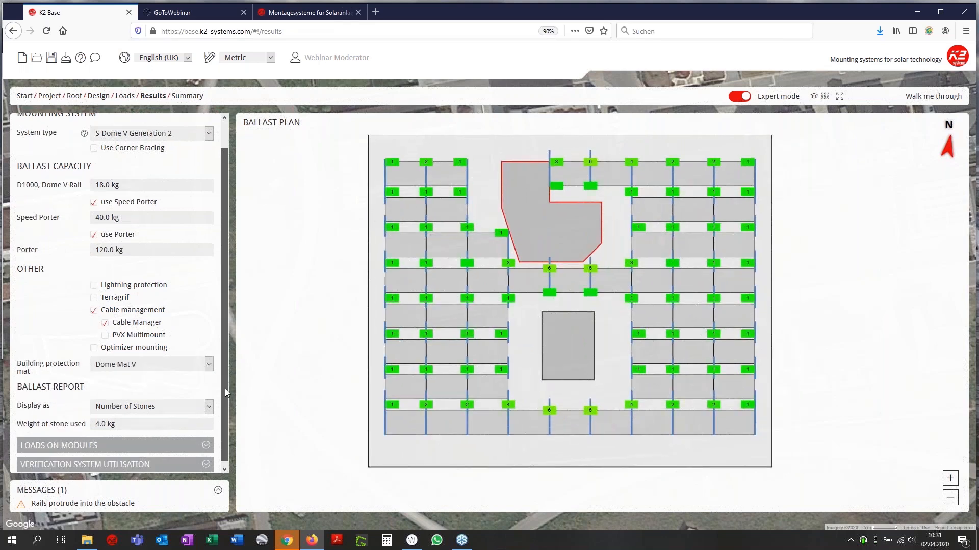
pyautogui.click(143, 443)
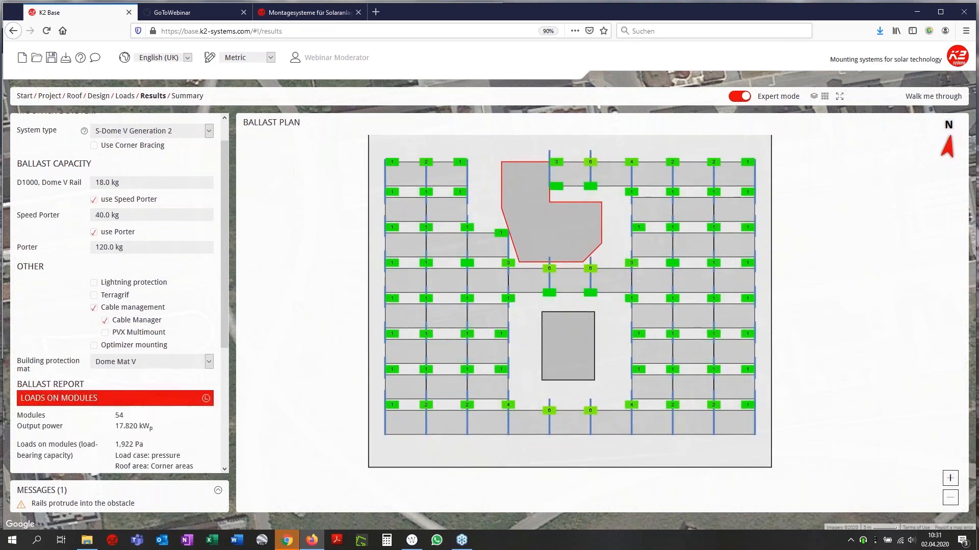
pyautogui.click(408, 251)
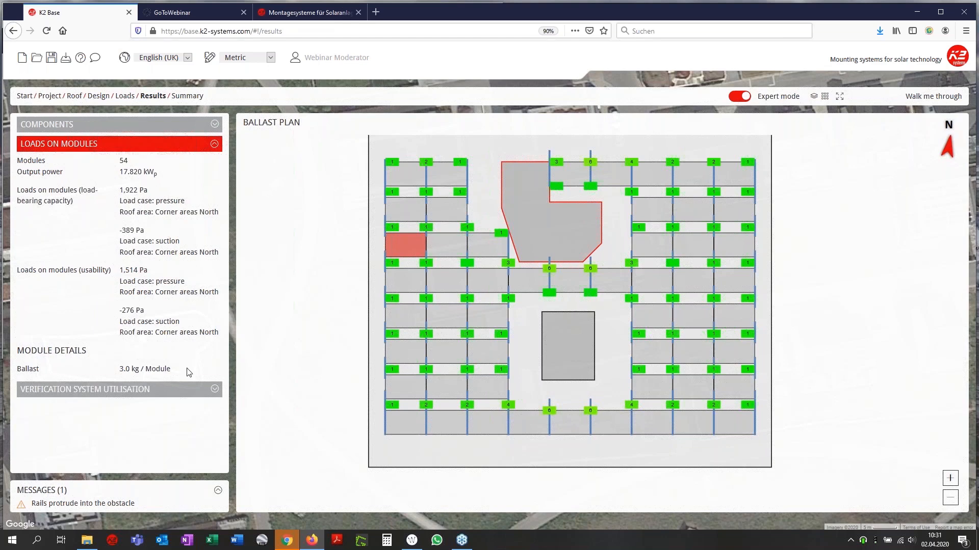
pyautogui.click(160, 391)
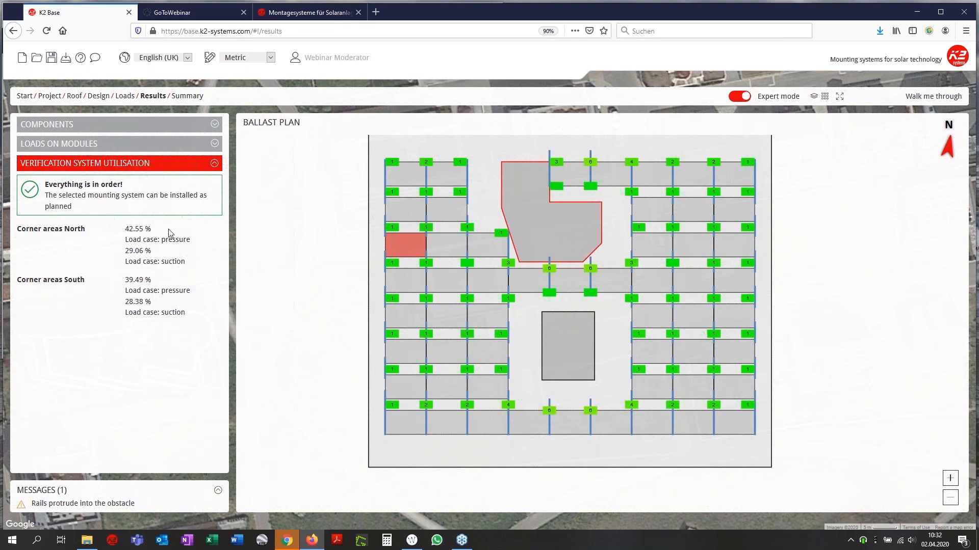
# Go to the project summary and set the Dome V Speedporter quantity in the bill of materials to 20
pyautogui.click(189, 101)
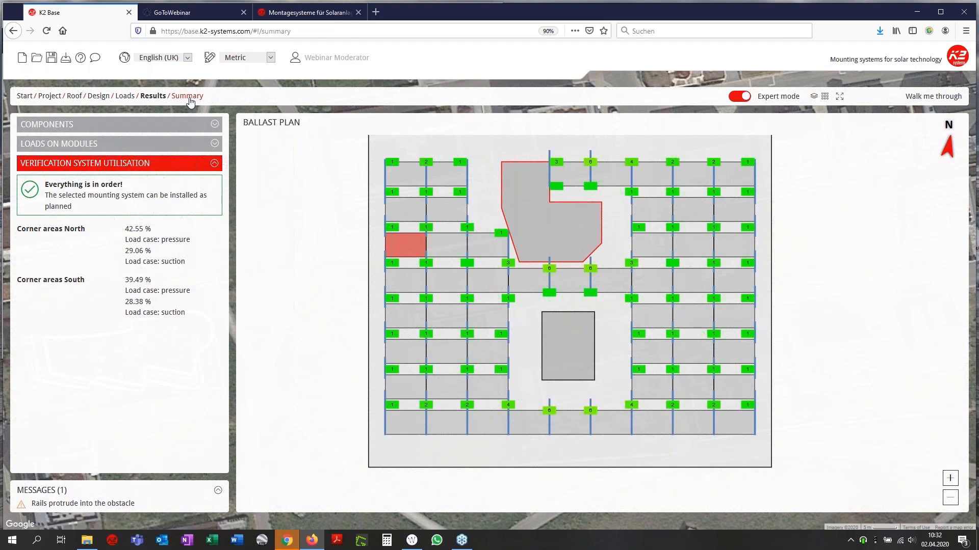
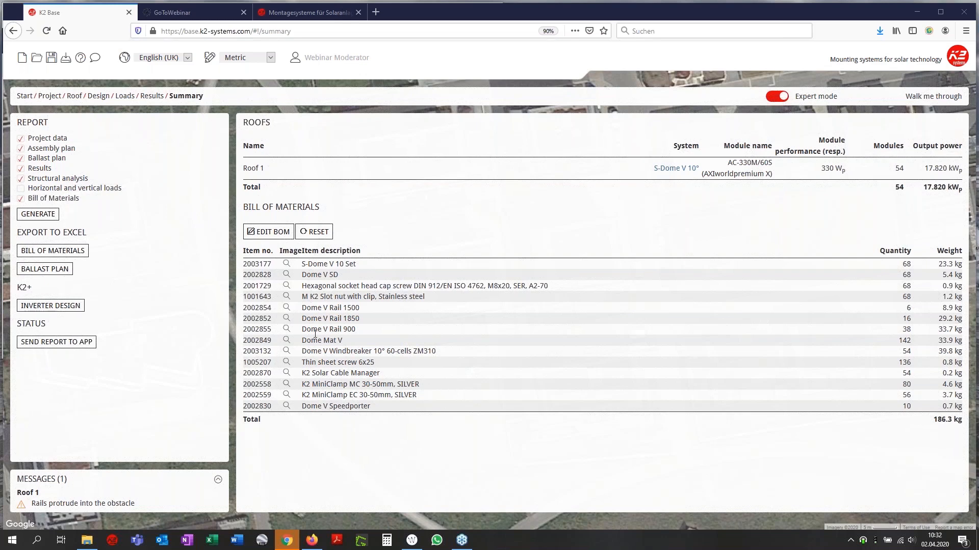
pyautogui.click(274, 232)
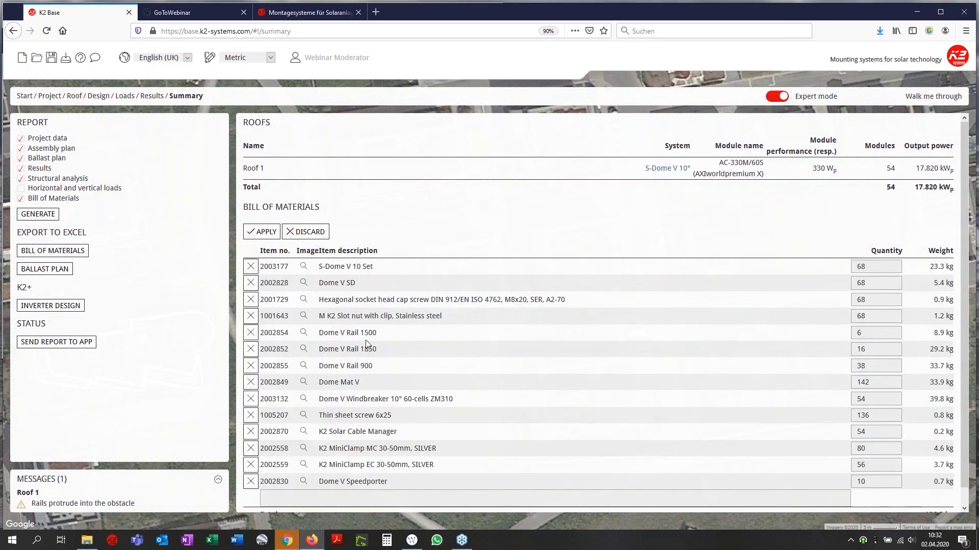
pyautogui.scroll(-1, 373, 340)
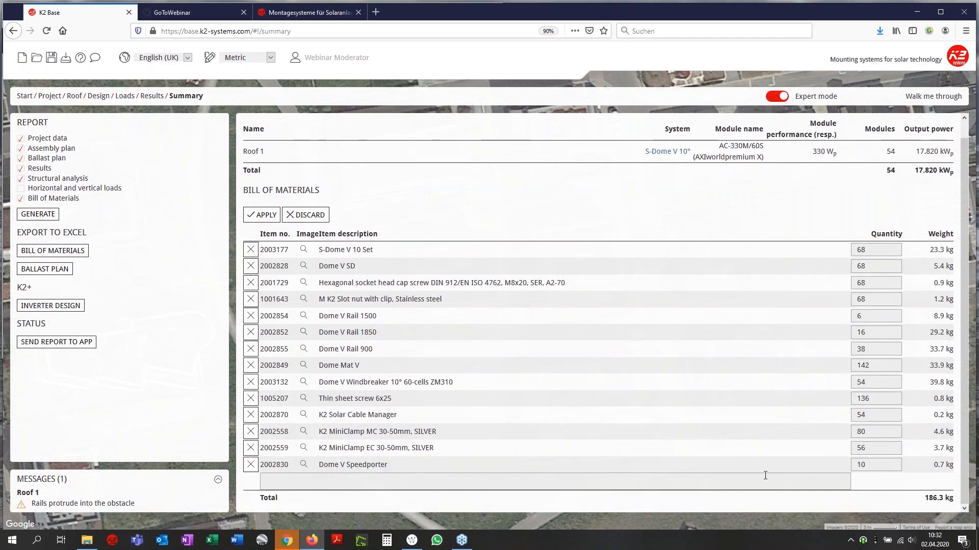
pyautogui.click(882, 469)
pyautogui.write('20')
pyautogui.click(323, 481)
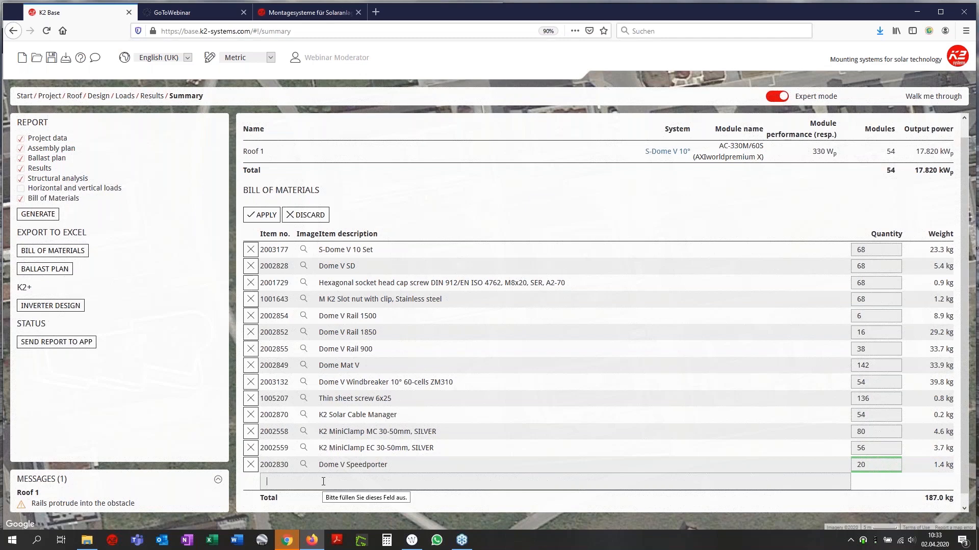
pyautogui.write('1001643')
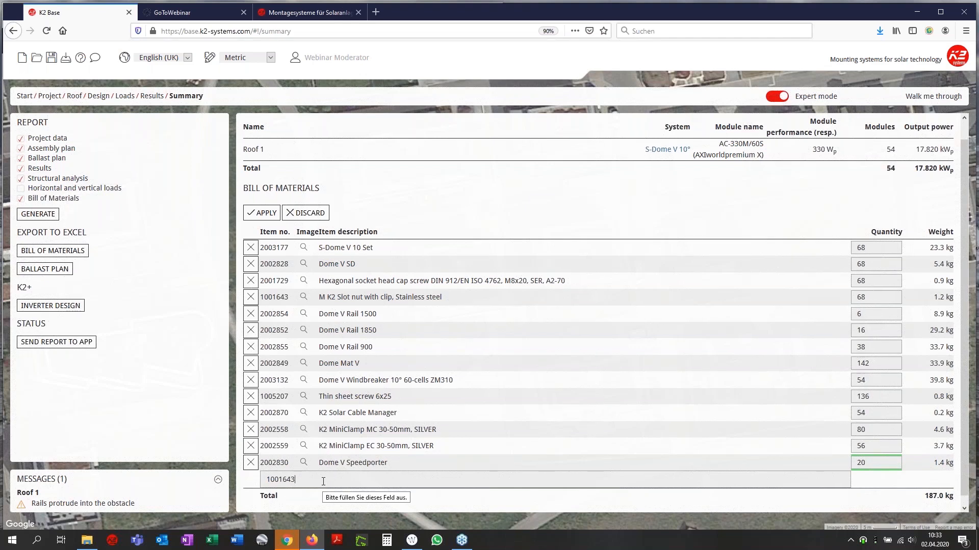
pyautogui.scroll(-1, 393, 447)
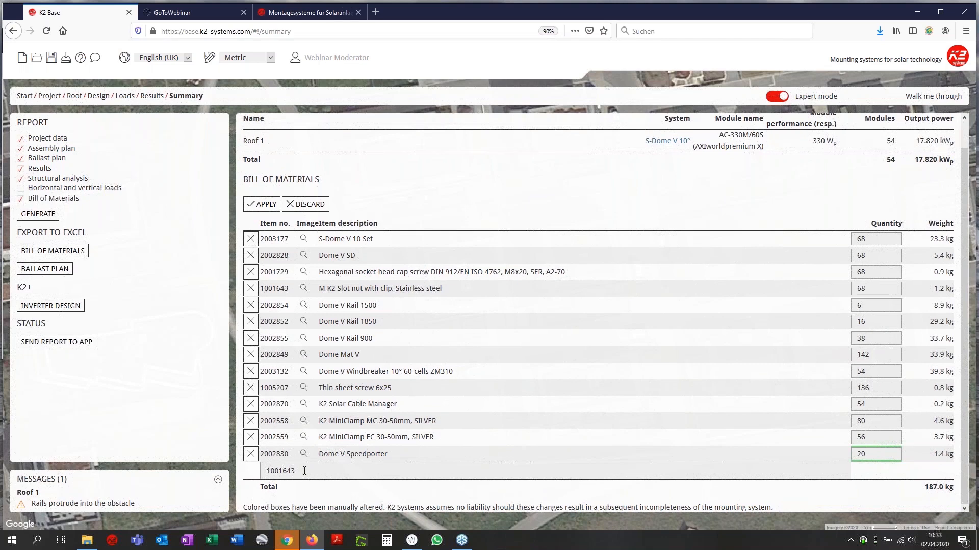
pyautogui.moveTo(294, 471); pyautogui.dragTo(264, 468)
pyautogui.press('BackSpace')
# Apply the bill of materials changes and save the project
pyautogui.click(261, 204)
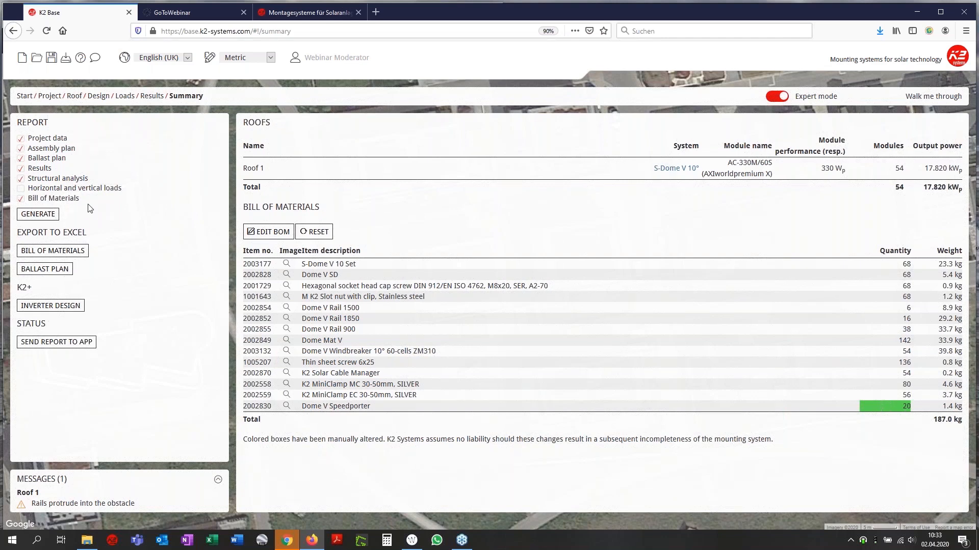
pyautogui.click(50, 60)
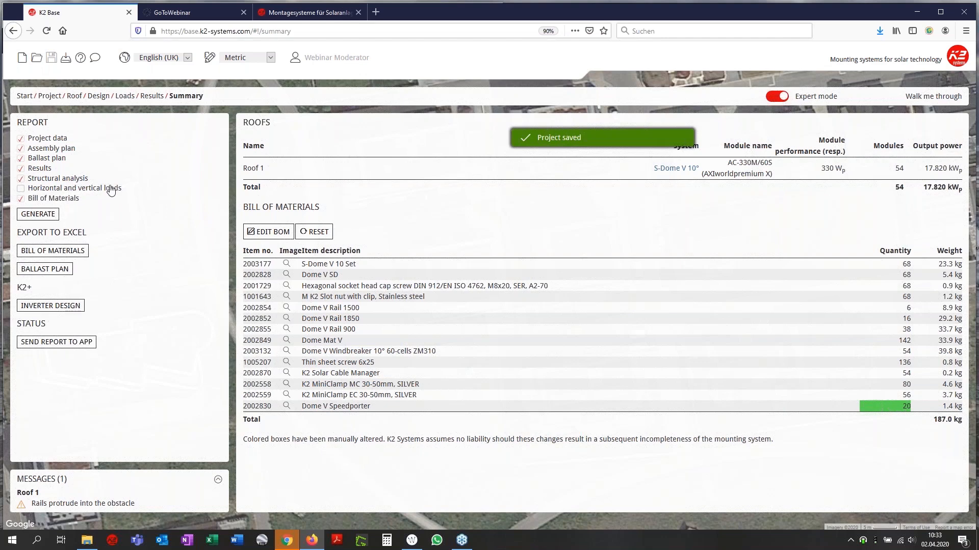
# Export the project as new-project.k2o and save the file to disk
pyautogui.click(66, 62)
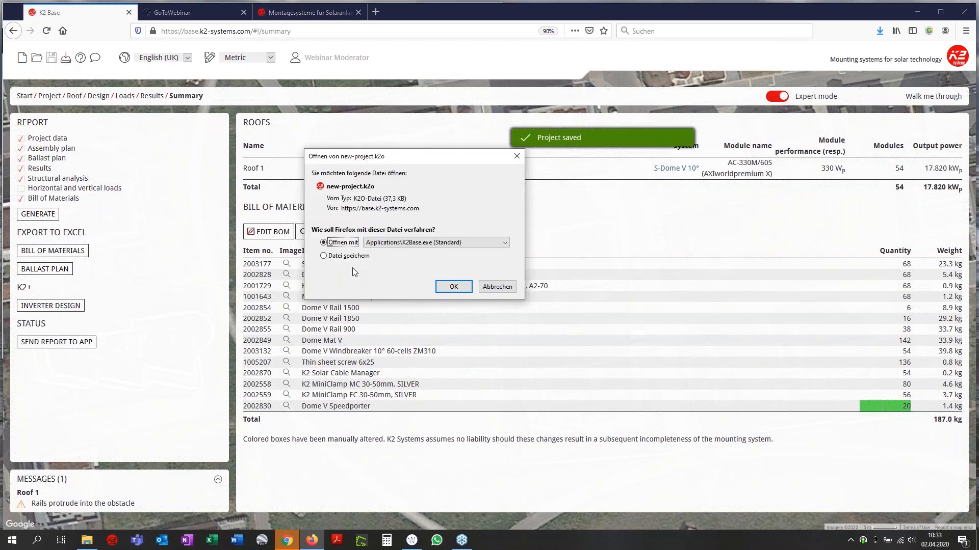
pyautogui.click(340, 257)
pyautogui.click(440, 287)
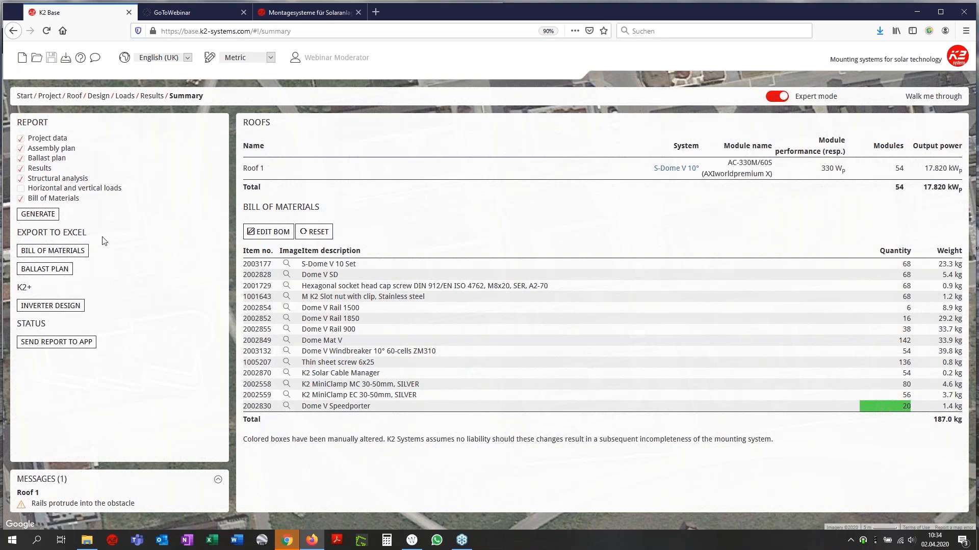
# Generate the PDF report with the selected sections and open it in Adobe Acrobat Reader DC
pyautogui.click(40, 215)
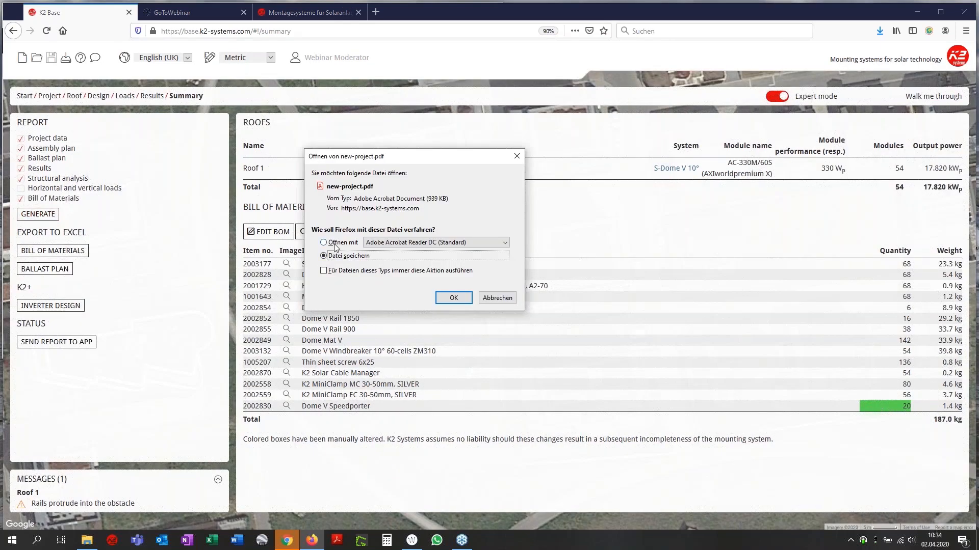
pyautogui.click(334, 247)
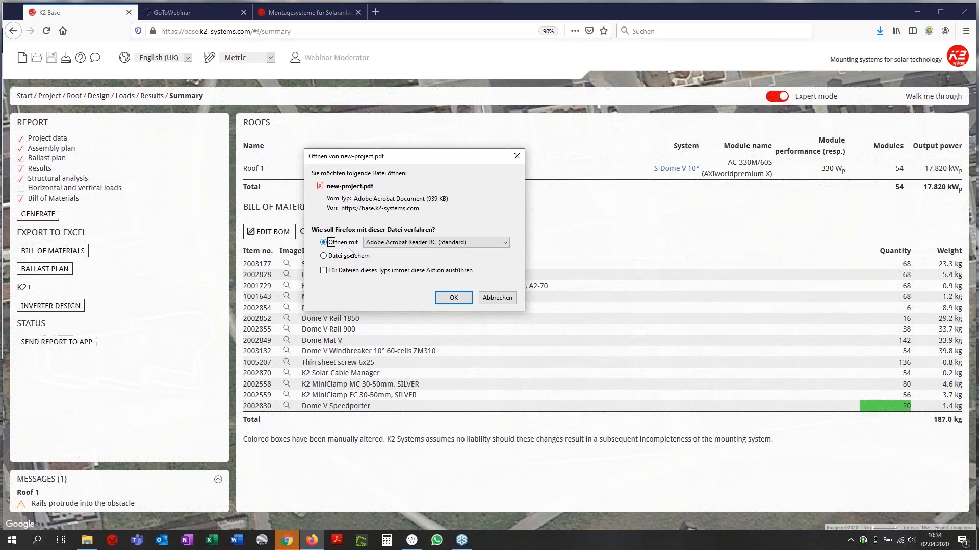
pyautogui.click(452, 298)
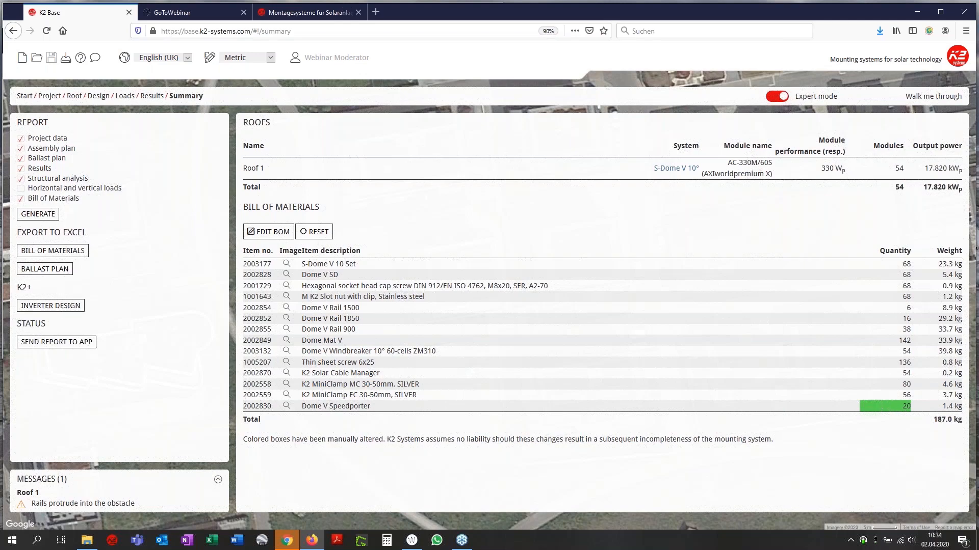
# Look over the report's cover page and page thumbnails, and reduce the page magnification to 100%
pyautogui.scroll(-1, 415, 298)
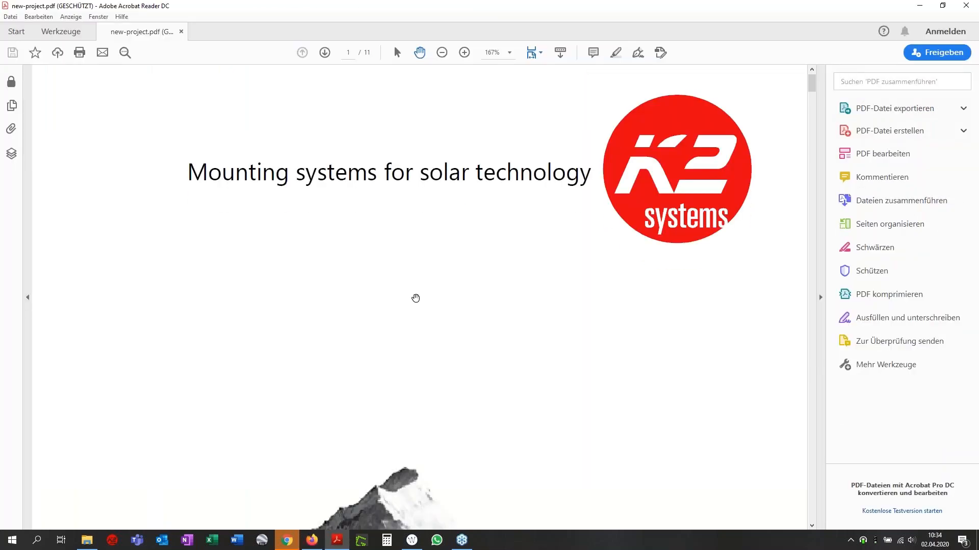
pyautogui.scroll(-8, 415, 298)
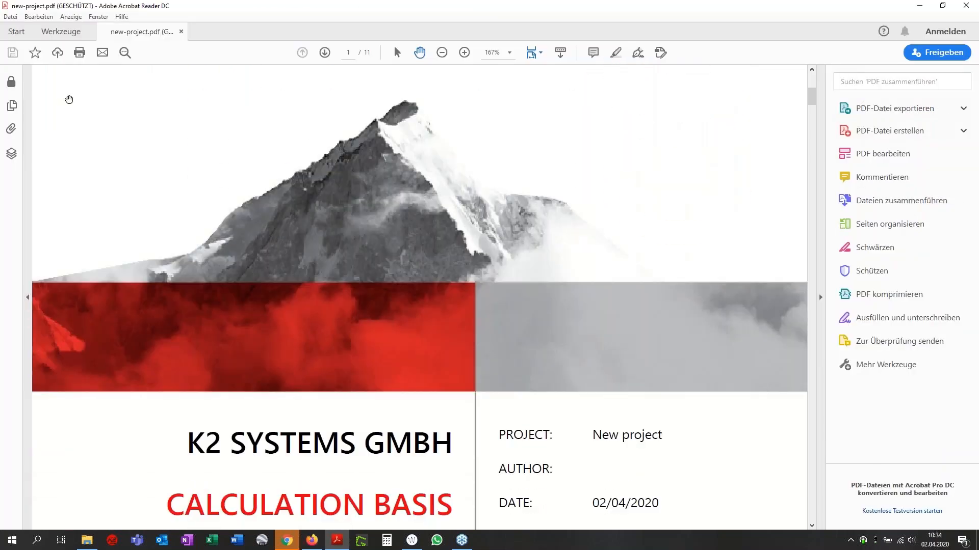
pyautogui.click(12, 106)
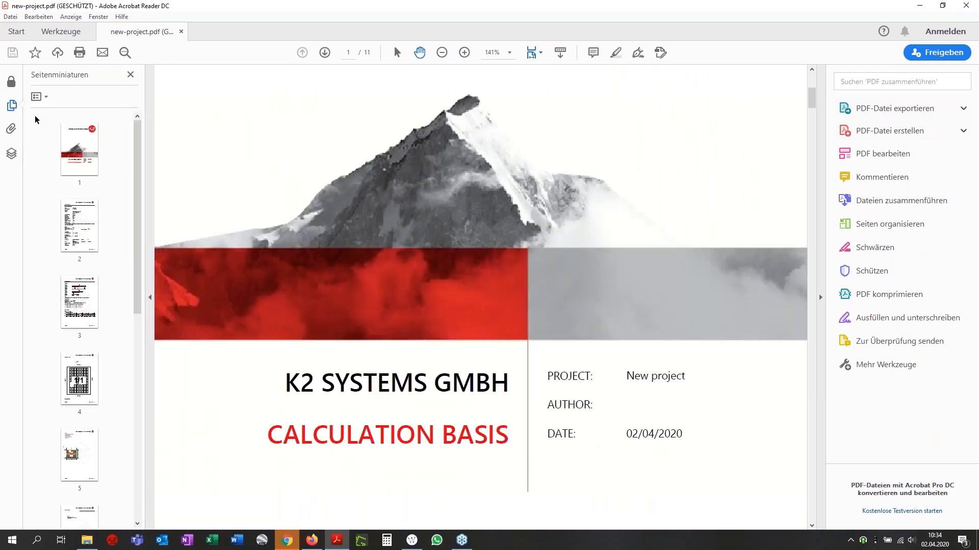
pyautogui.click(13, 107)
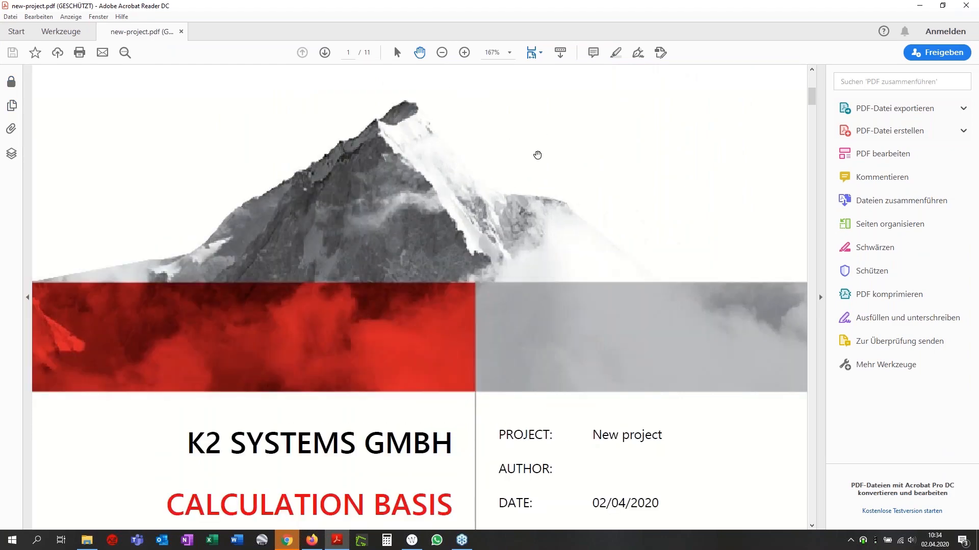
pyautogui.keyDown('ctrl'); pyautogui.scroll(-5, 537, 154); pyautogui.keyUp('ctrl')
pyautogui.keyDown('ctrl'); pyautogui.scroll(2, 522, 221); pyautogui.keyUp('ctrl')
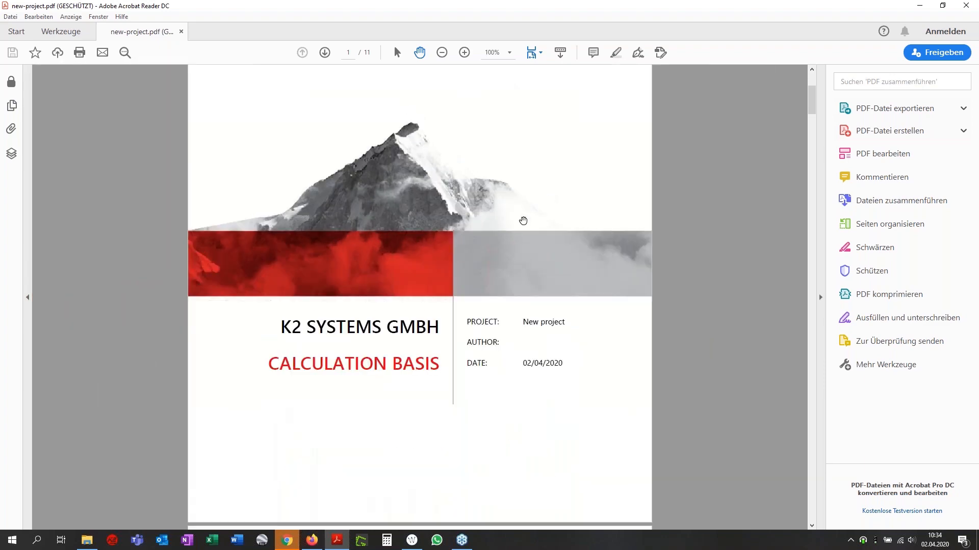
# Review the report's project data, location, loads and module information, and the pre-assembly page with rail types and measurements
pyautogui.scroll(-10, 522, 220)
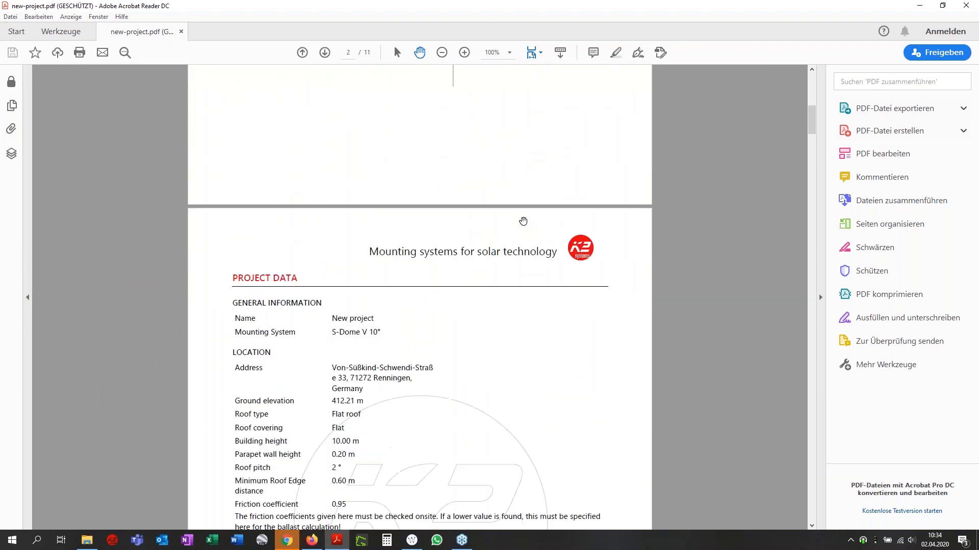
pyautogui.keyDown('ctrl'); pyautogui.scroll(1, 523, 222); pyautogui.keyUp('ctrl')
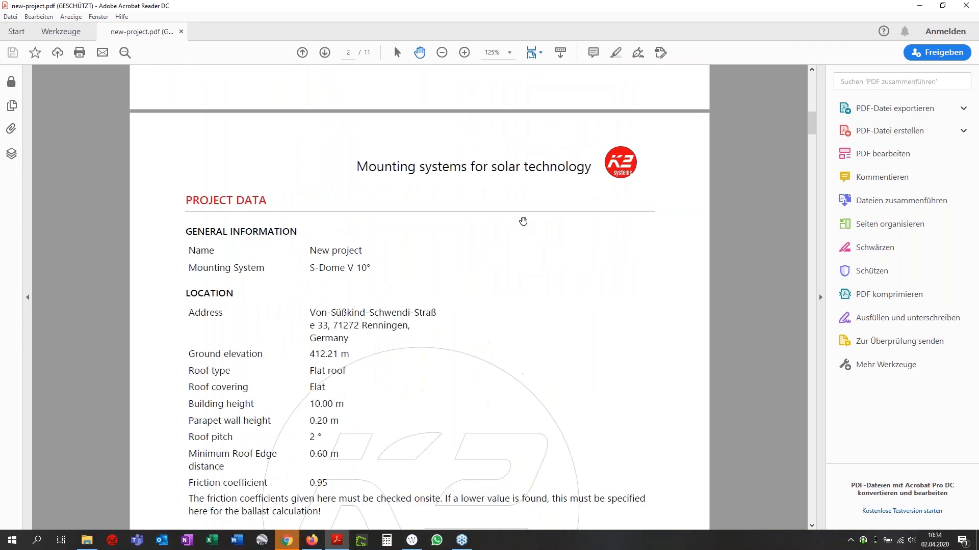
pyautogui.scroll(-2, 520, 219)
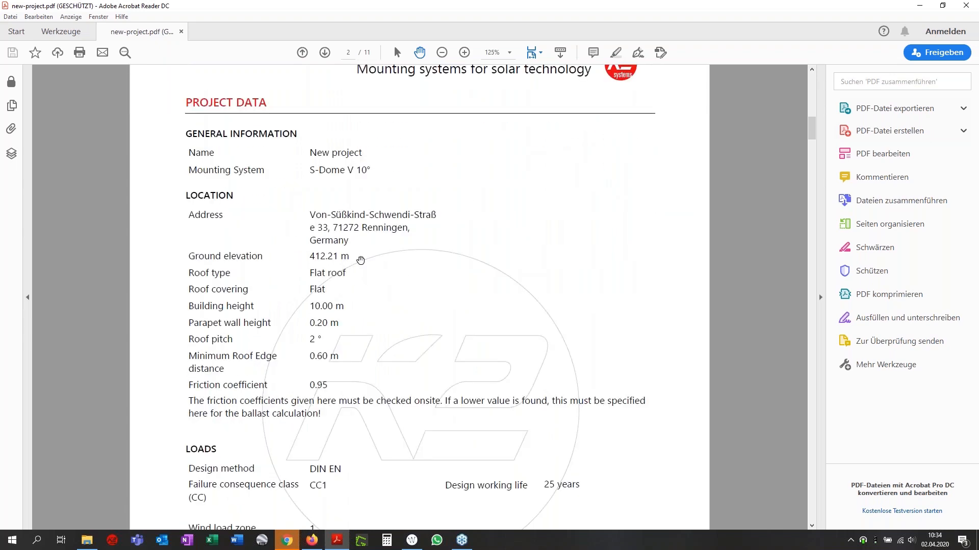
pyautogui.scroll(-11, 318, 363)
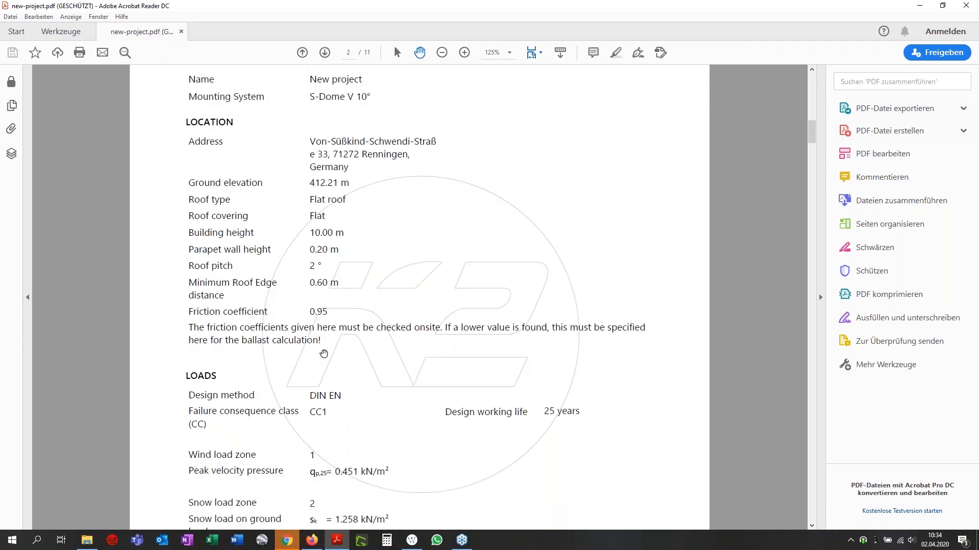
pyautogui.scroll(-2, 325, 351)
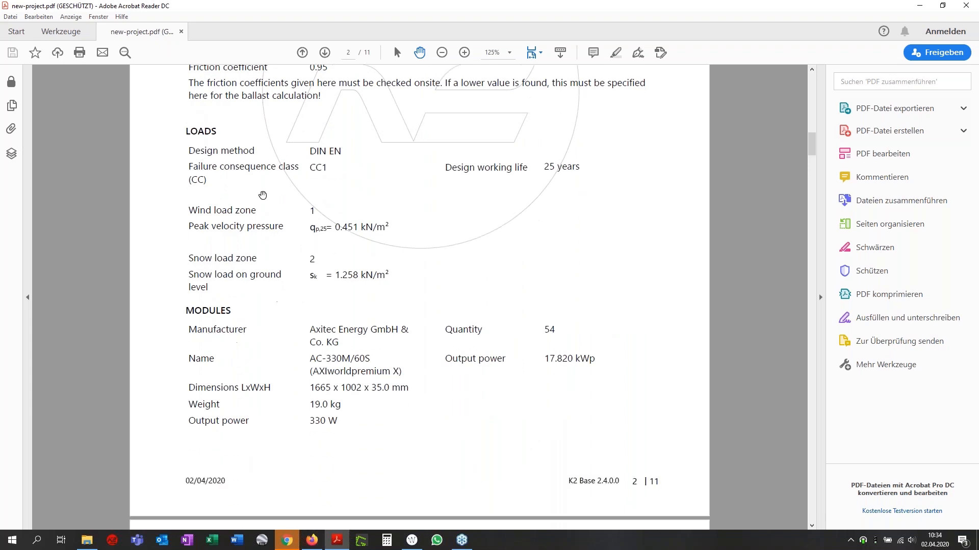
pyautogui.scroll(-18, 395, 317)
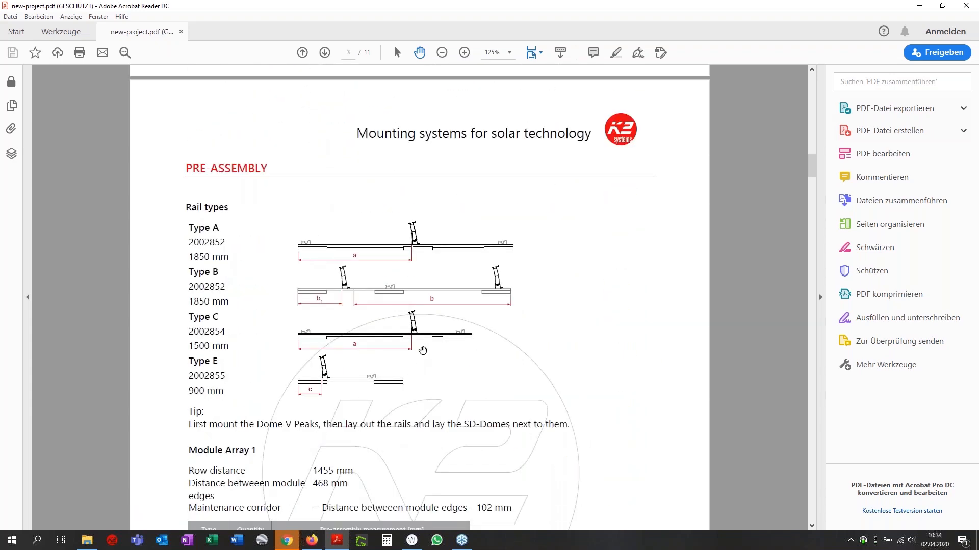
pyautogui.scroll(-4, 423, 351)
pyautogui.scroll(-15, 423, 351)
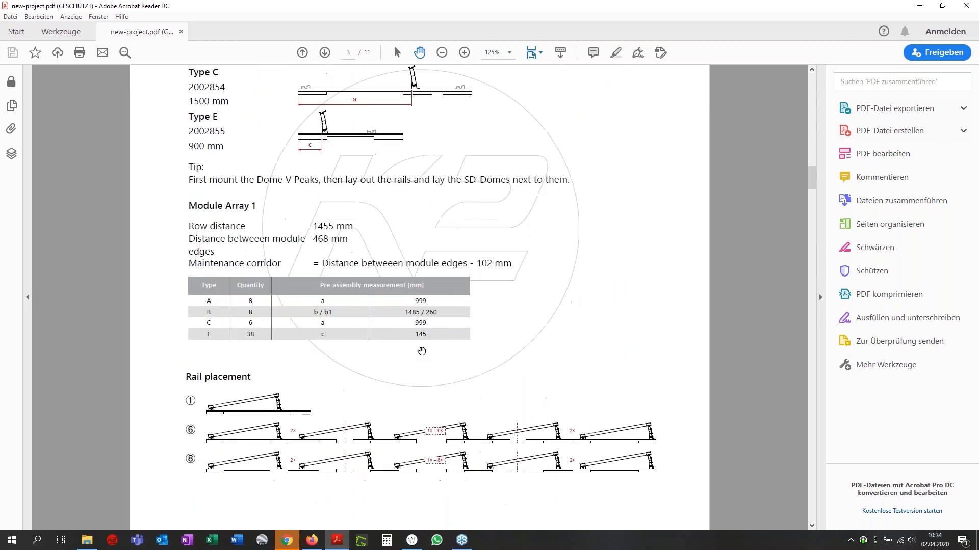
# Examine the assembly plan, the dimensioned rail layout of the module array and the ballast plan in the report
pyautogui.scroll(-20, 422, 351)
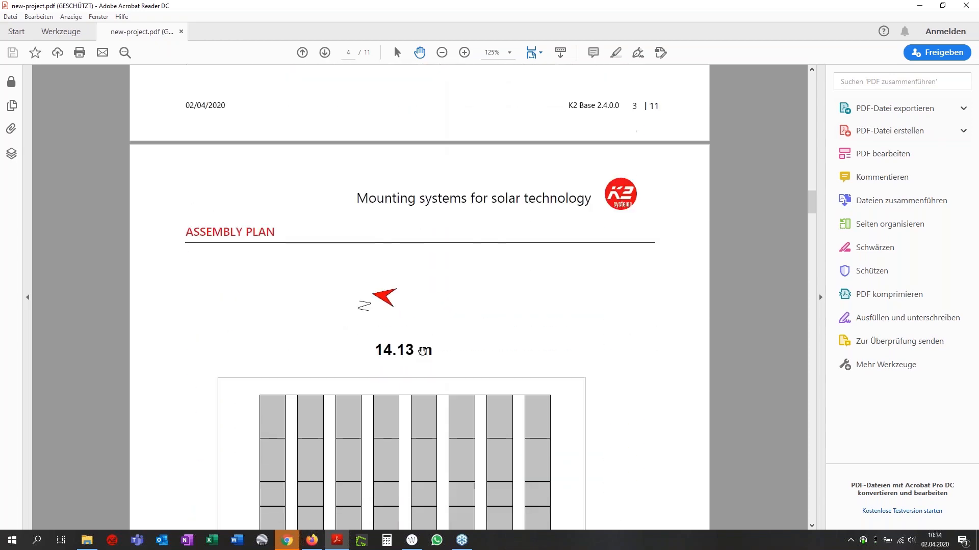
pyautogui.scroll(-15, 429, 331)
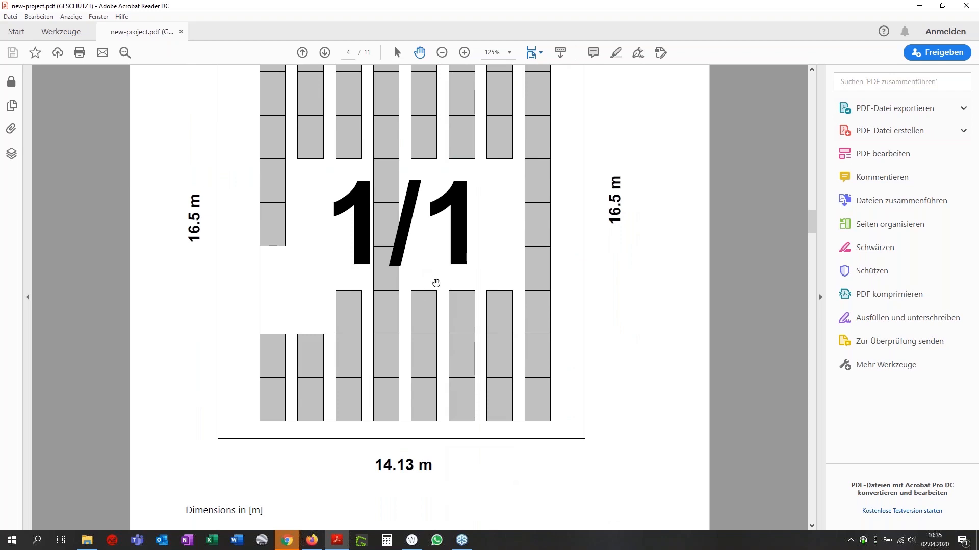
pyautogui.scroll(-20, 448, 335)
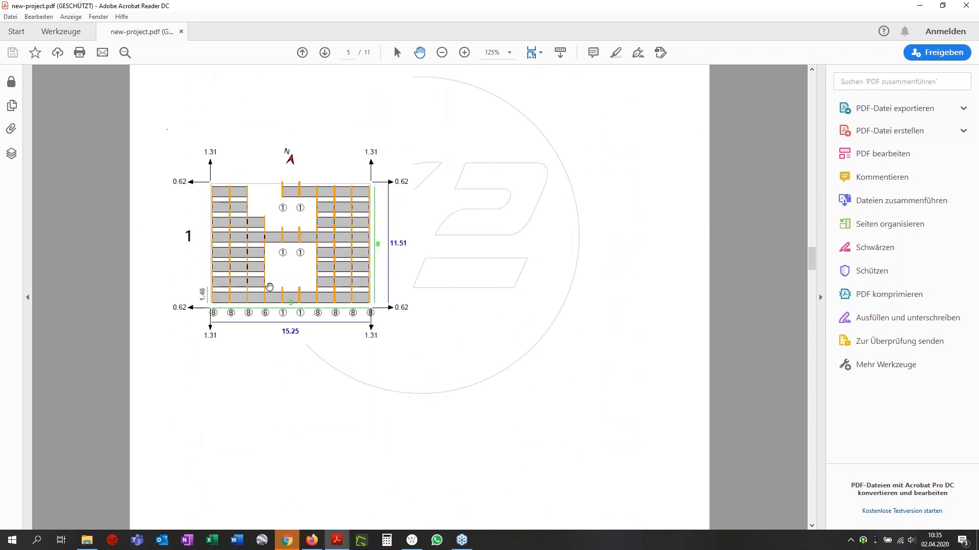
pyautogui.keyDown('ctrl'); pyautogui.scroll(1, 260, 267); pyautogui.keyUp('ctrl')
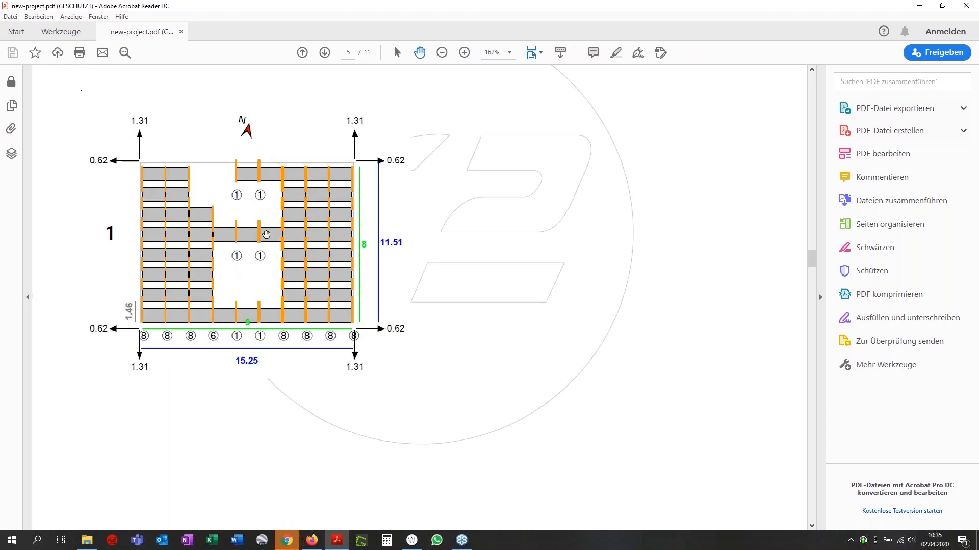
pyautogui.scroll(-2, 270, 242)
pyautogui.scroll(-15, 274, 247)
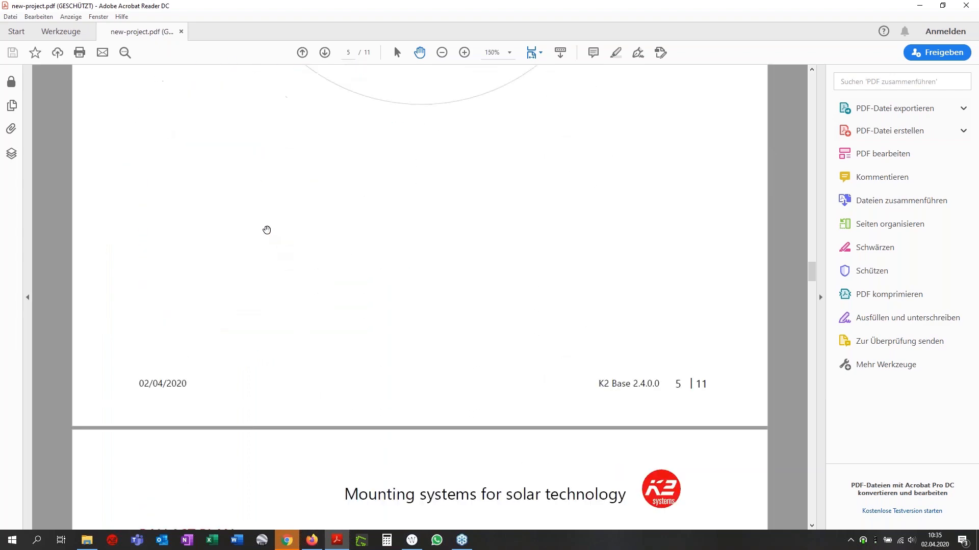
pyautogui.scroll(-15, 266, 227)
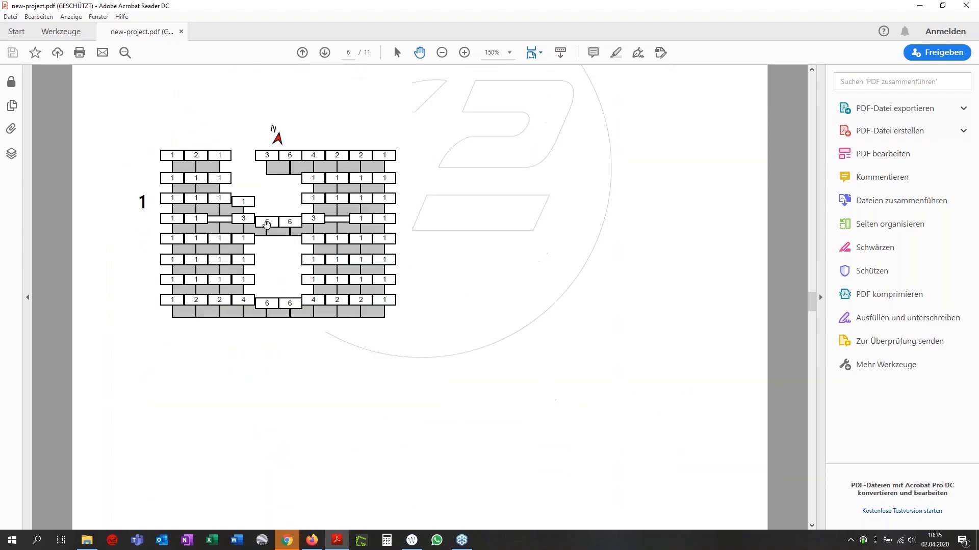
# Read the report's results page covering ballast capacity, verification of system utilisation, specific loads and notes
pyautogui.scroll(-18, 275, 328)
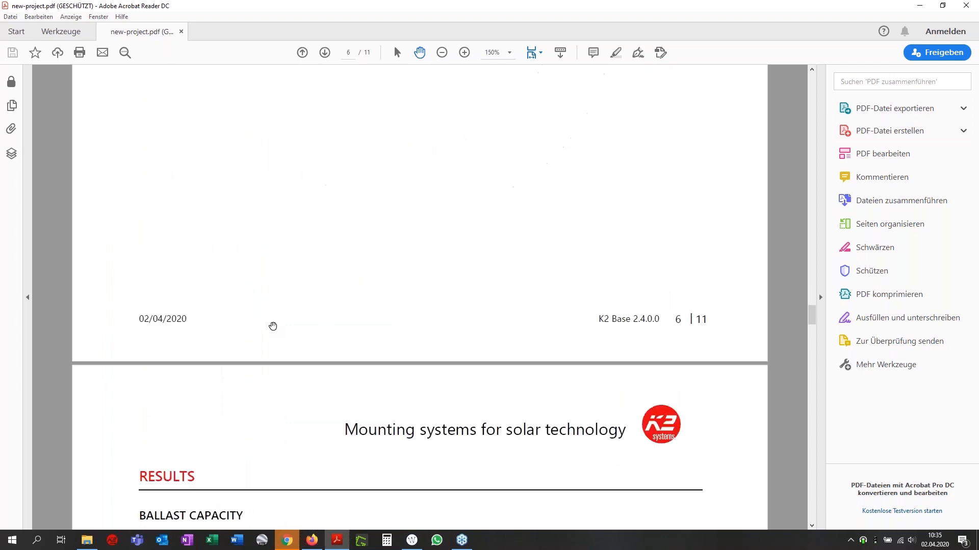
pyautogui.scroll(-3, 273, 326)
pyautogui.scroll(5, 273, 326)
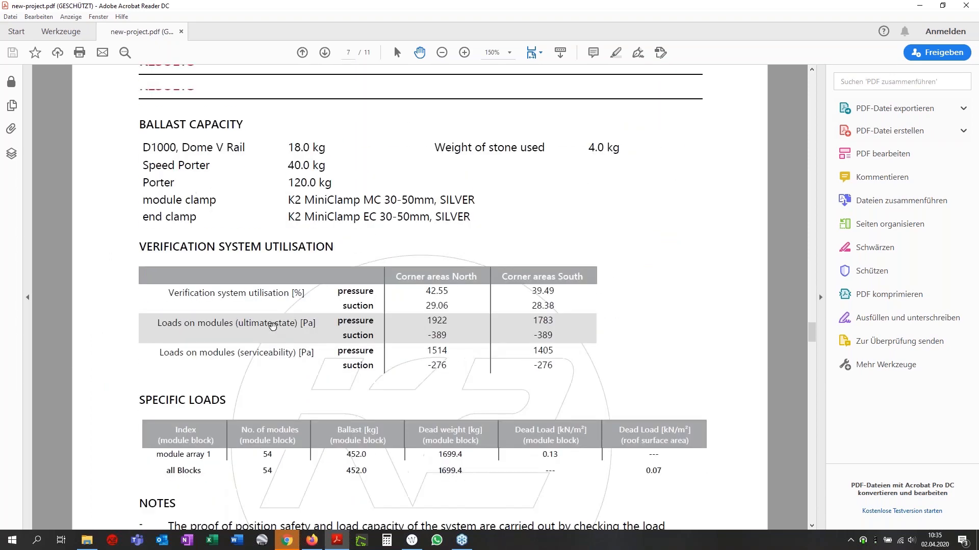
pyautogui.scroll(-4, 272, 326)
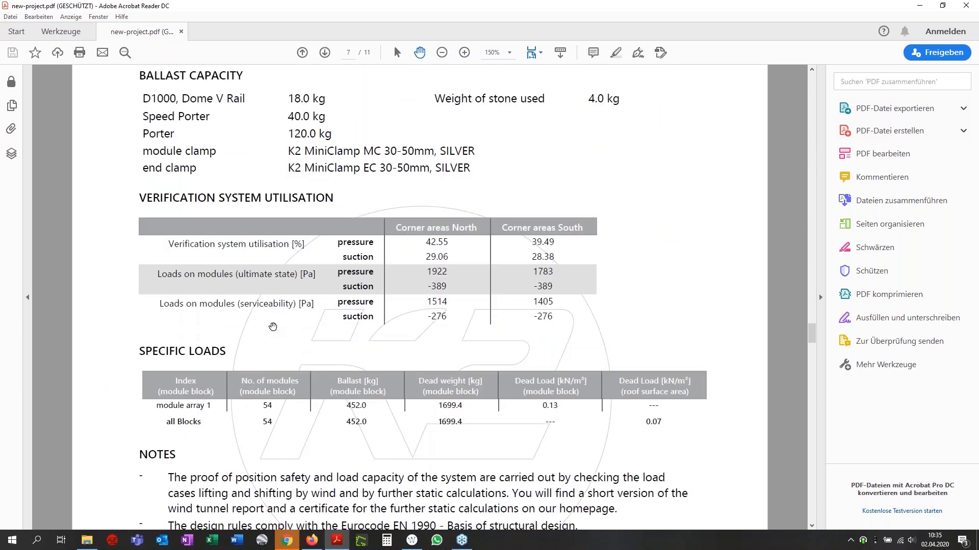
pyautogui.scroll(-1, 275, 321)
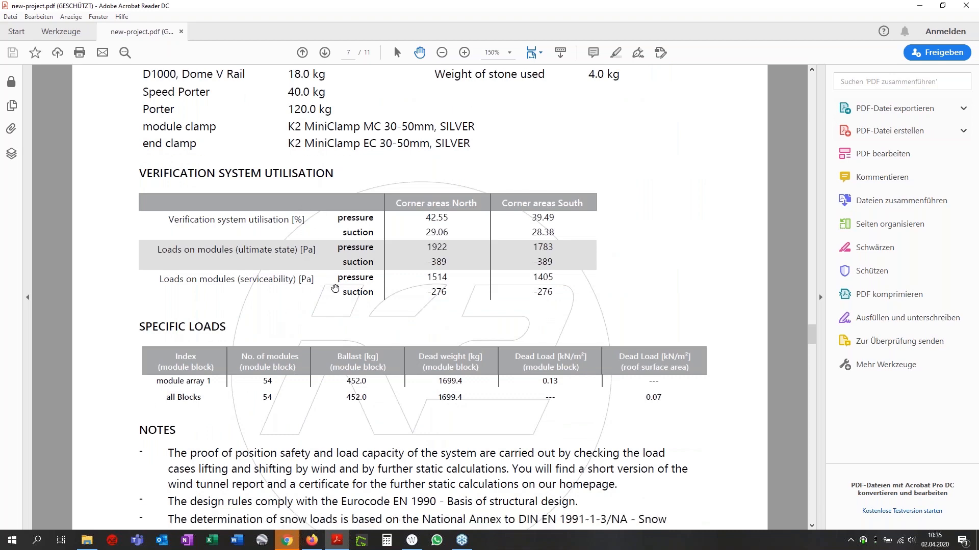
pyautogui.scroll(-1, 334, 288)
pyautogui.scroll(-20, 335, 289)
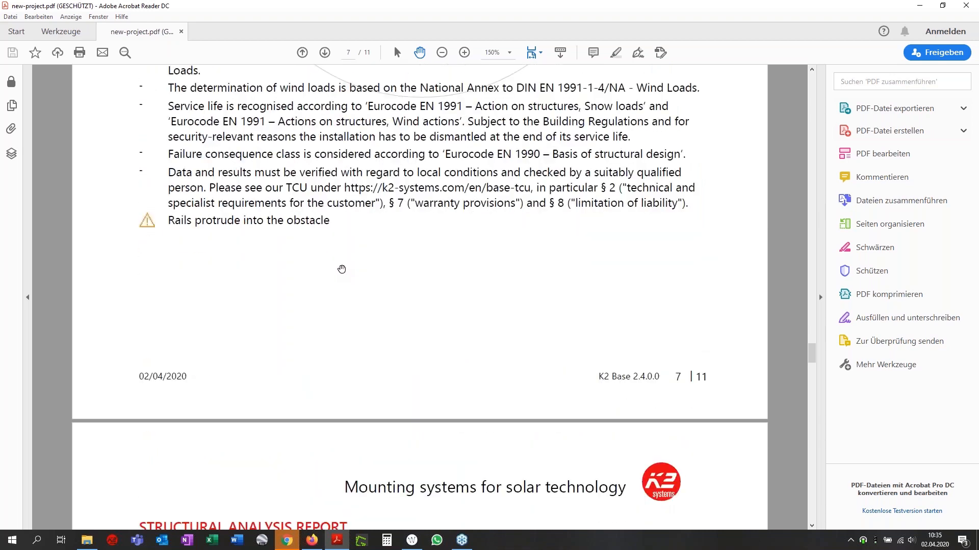
# Look through the structural analysis report, including wind and snow loads, load combinations and usability verification
pyautogui.scroll(-6, 340, 266)
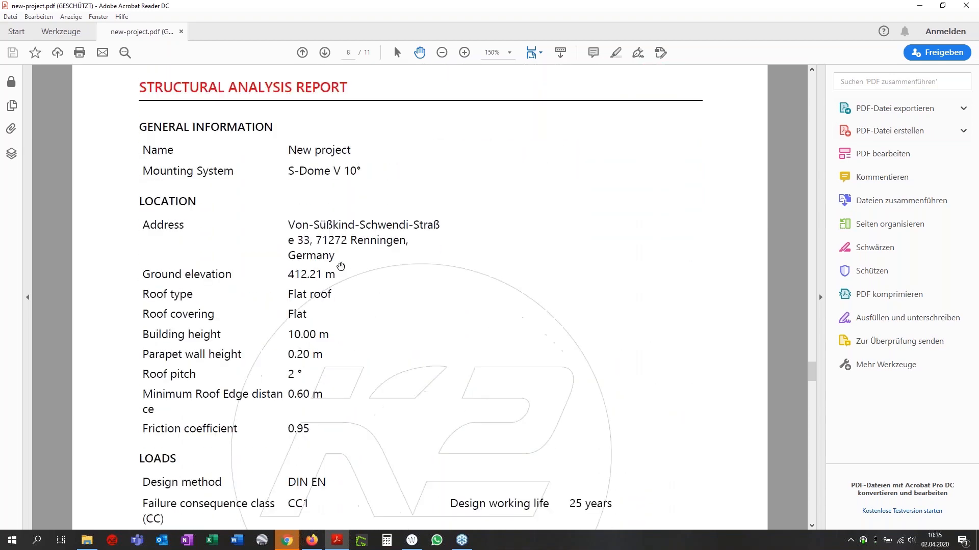
pyautogui.scroll(-9, 340, 267)
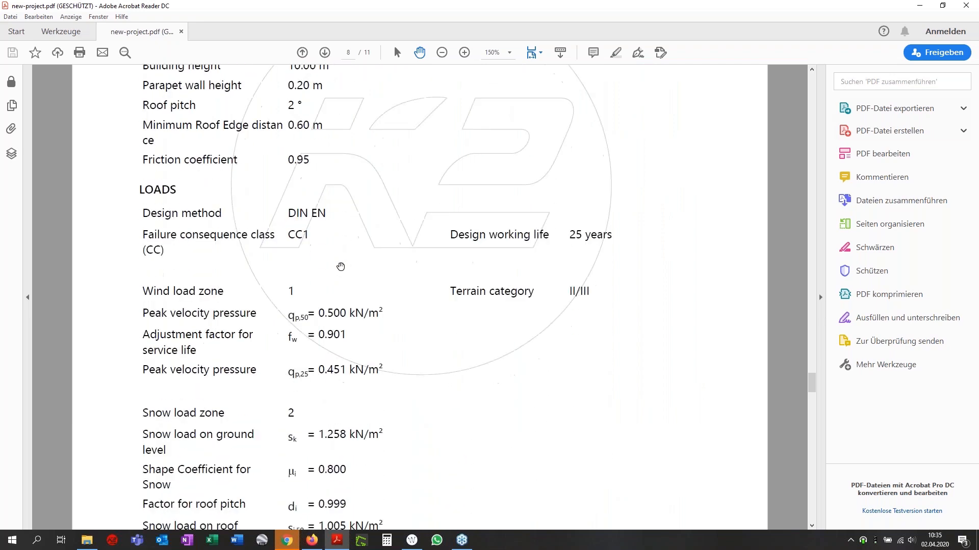
pyautogui.scroll(-5, 341, 267)
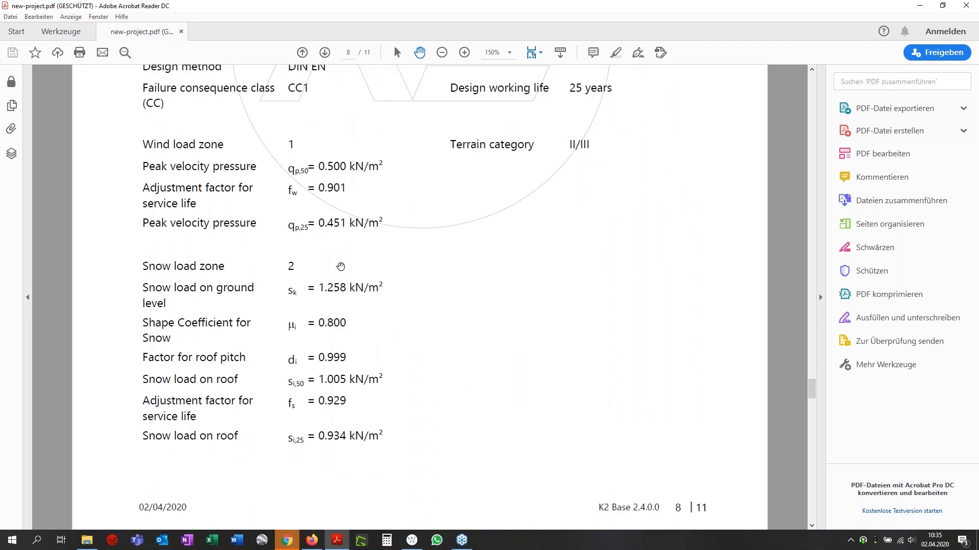
pyautogui.scroll(-20, 340, 267)
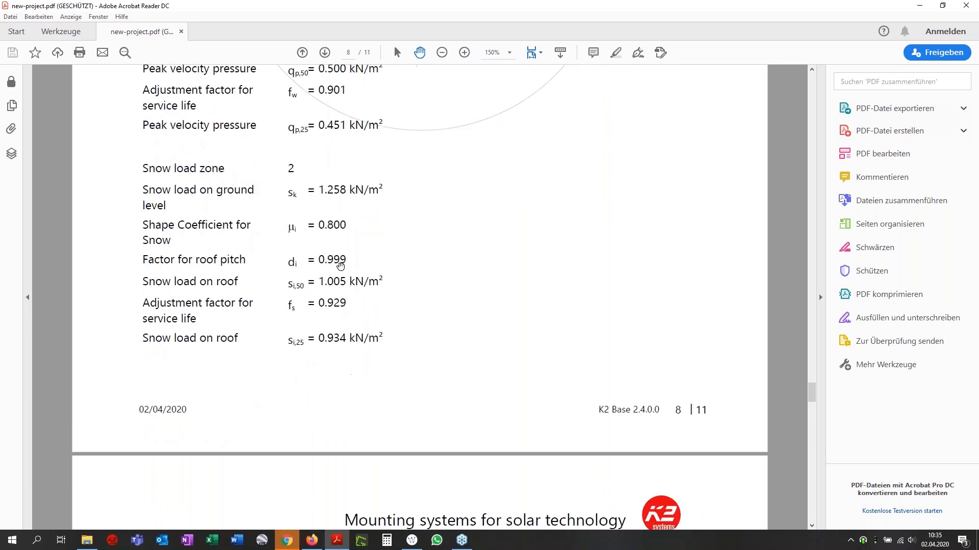
pyautogui.scroll(-20, 341, 267)
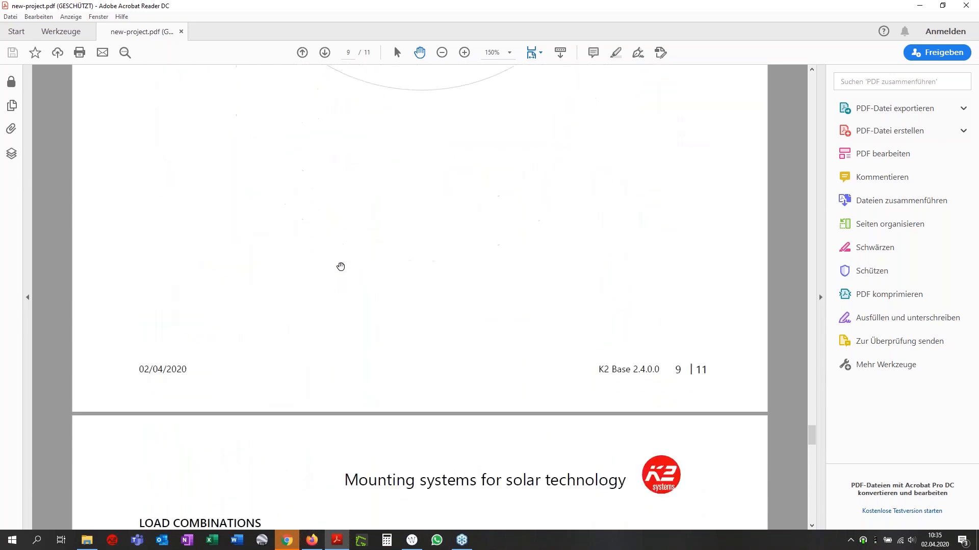
pyautogui.scroll(-12, 340, 266)
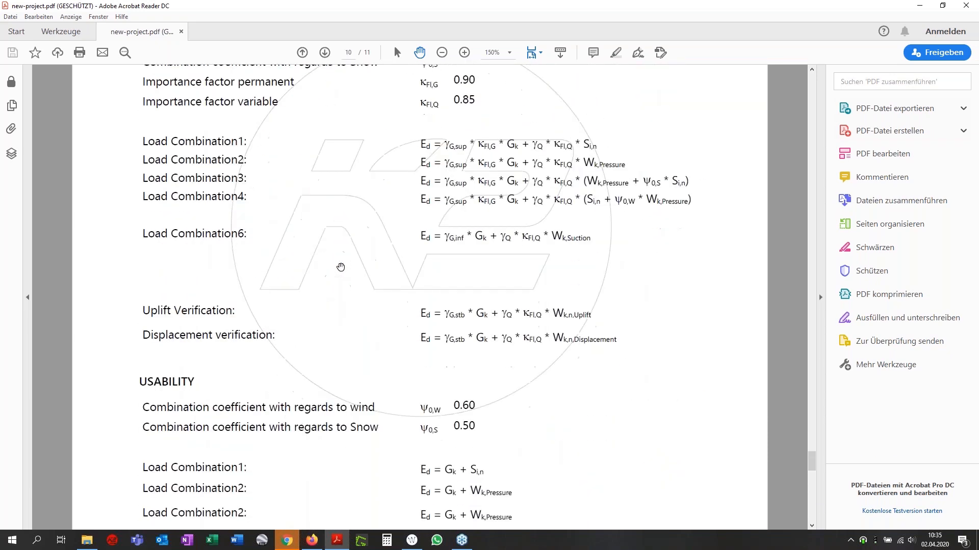
pyautogui.scroll(-7, 341, 267)
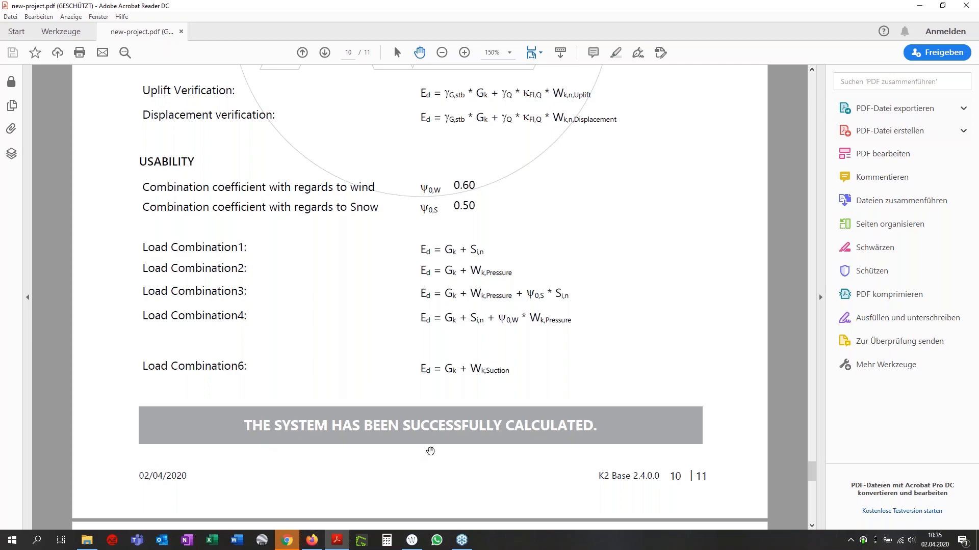
# Examine the bill of materials on the last page of the report
pyautogui.scroll(-1, 430, 451)
pyautogui.scroll(-13, 430, 451)
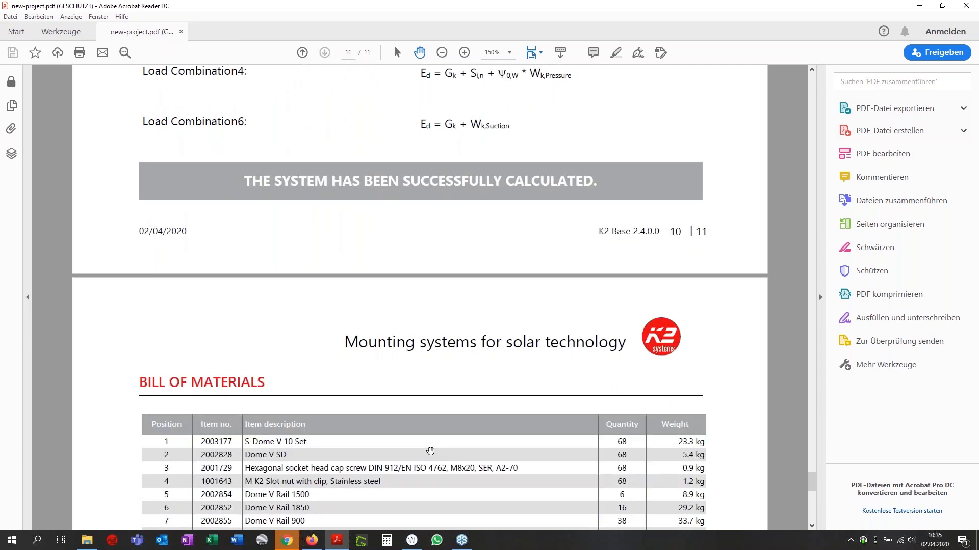
pyautogui.scroll(-4, 430, 452)
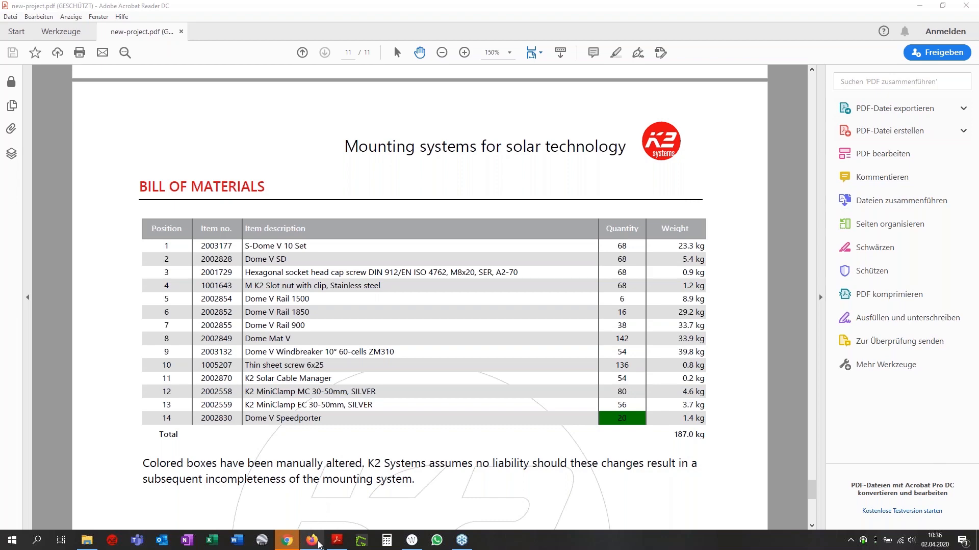
# Switch to K2 Base in Firefox and check the design stage's module layout in the 2D view before returning to the map
pyautogui.click(316, 544)
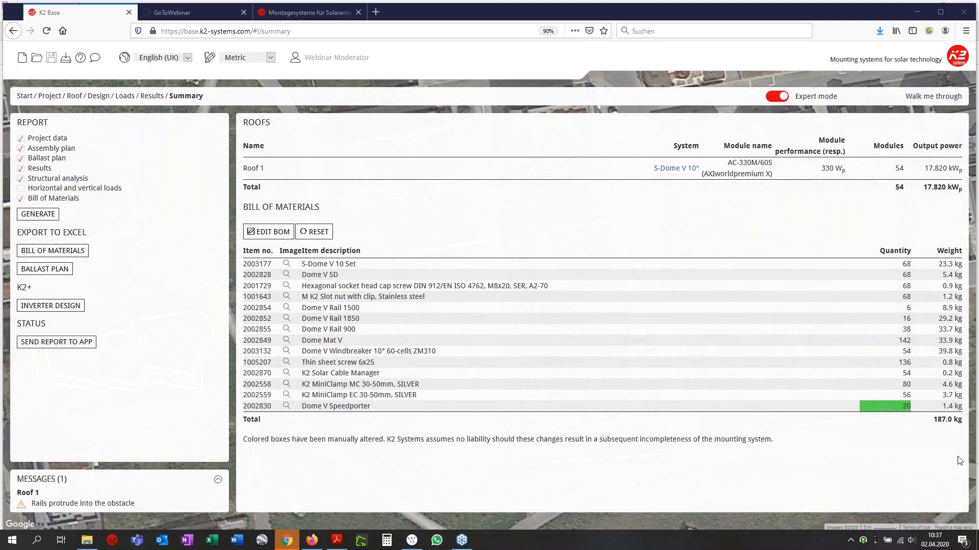
pyautogui.click(99, 96)
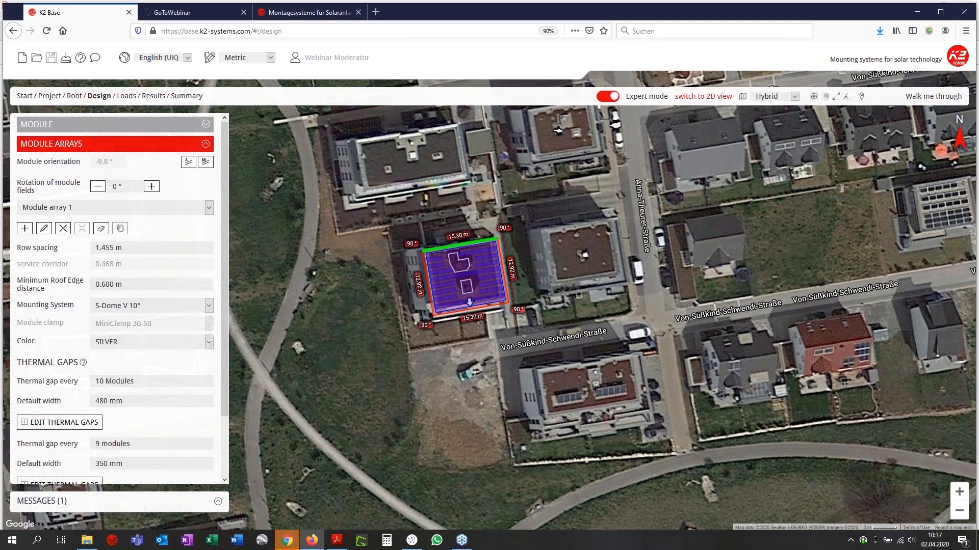
pyautogui.click(722, 97)
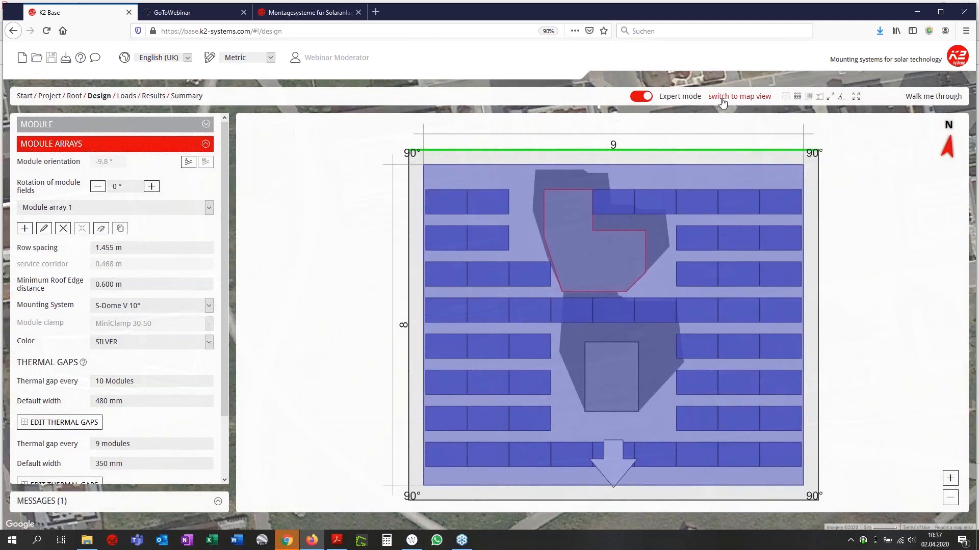
pyautogui.click(722, 98)
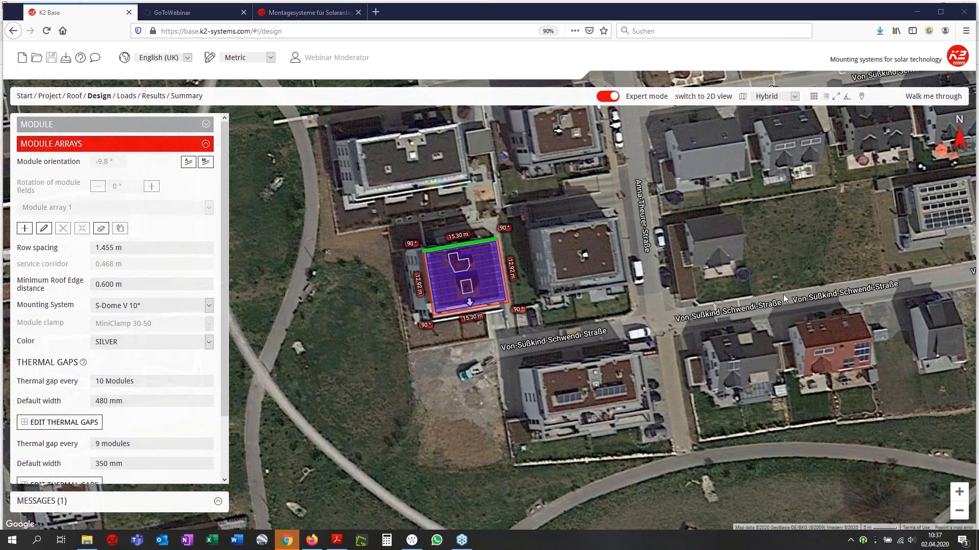
# Return to the roof stage and open the settings of Roof 1 with the neighbouring buildings in view on the map
pyautogui.moveTo(544, 364); pyautogui.dragTo(658, 326)
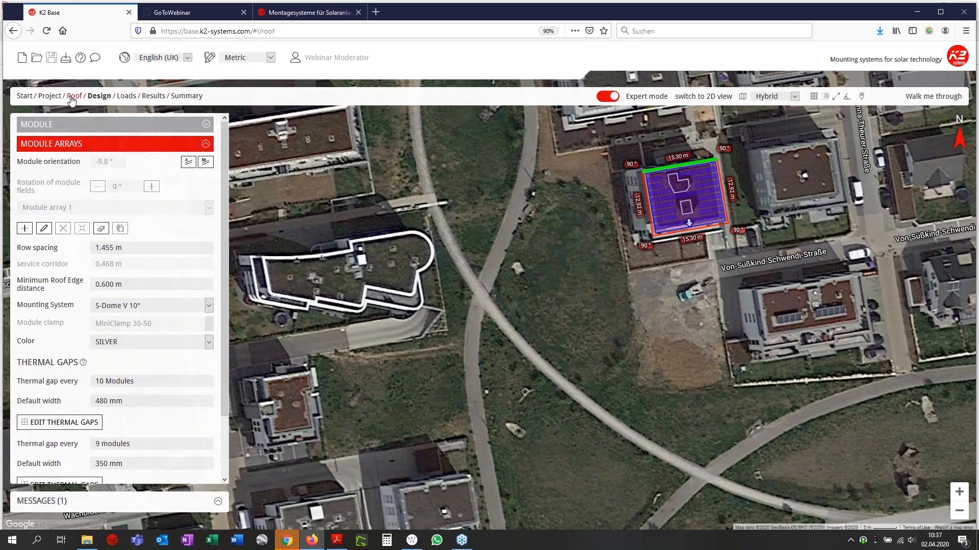
pyautogui.click(72, 100)
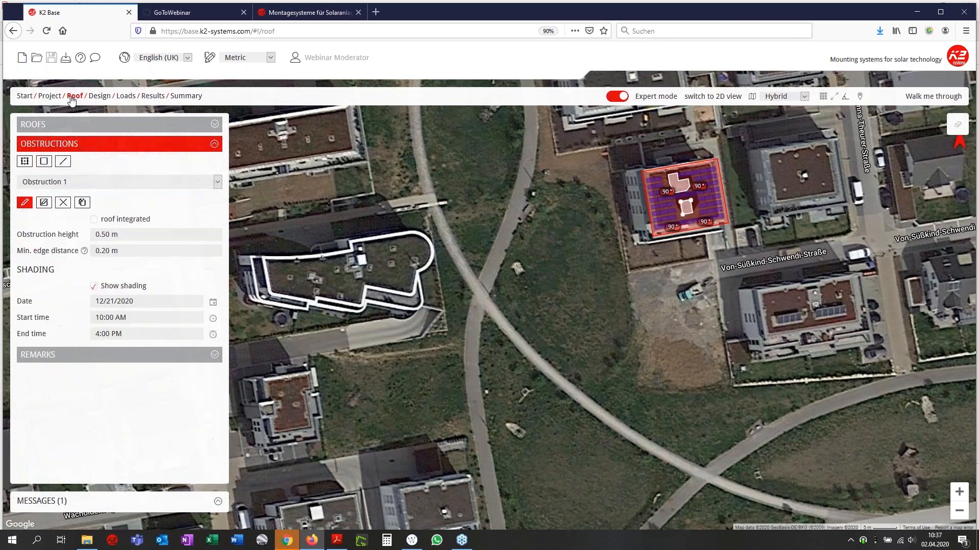
pyautogui.click(72, 125)
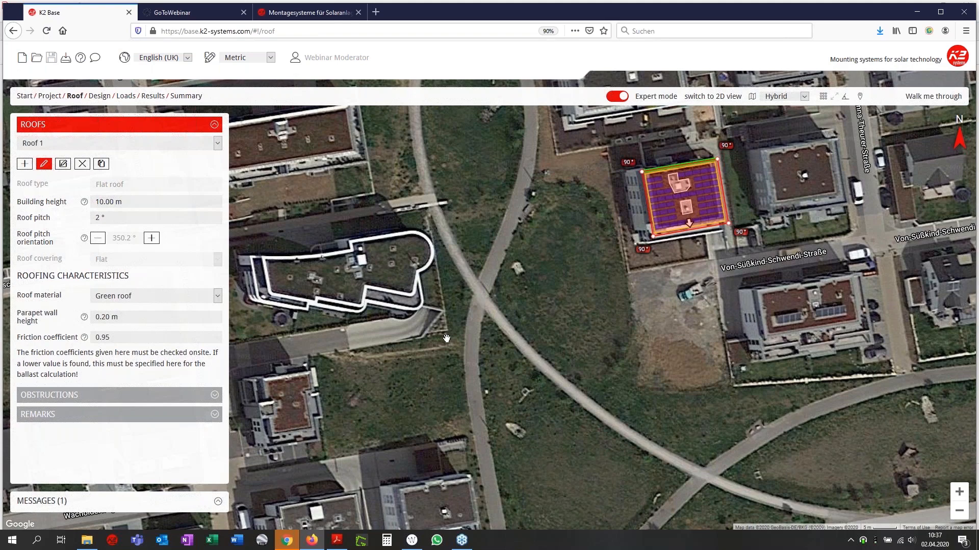
pyautogui.moveTo(446, 338); pyautogui.dragTo(417, 287)
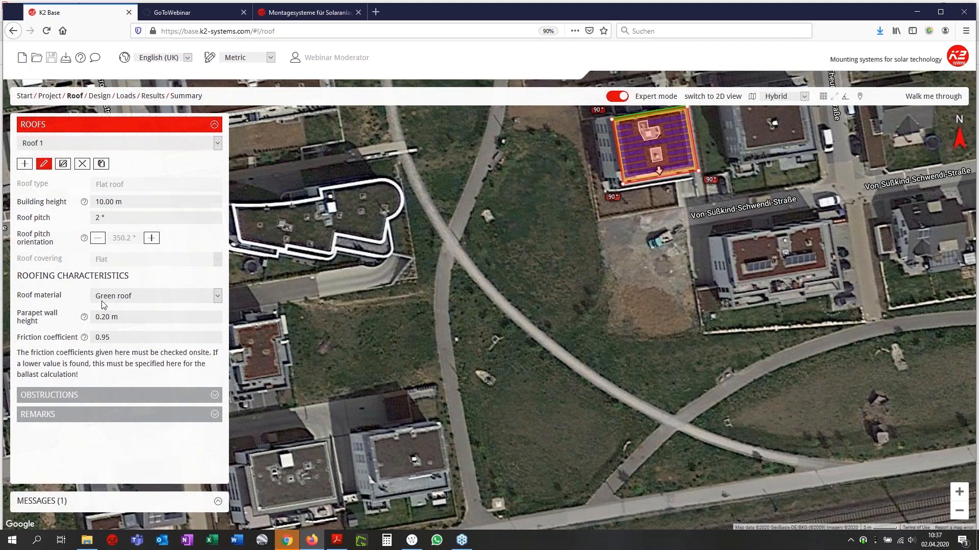
# Add a new gable roof with a rectangular shape and tile covering to the project
pyautogui.click(24, 164)
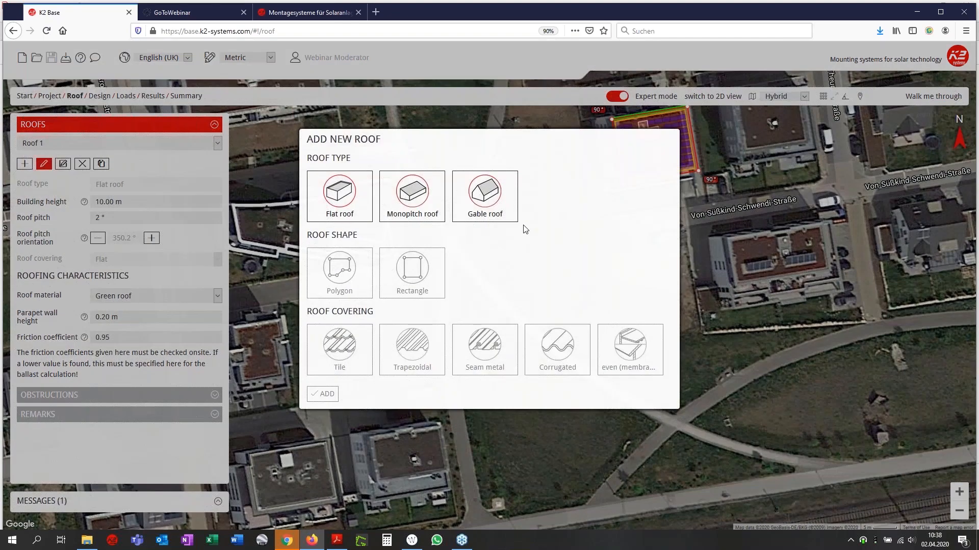
pyautogui.click(503, 201)
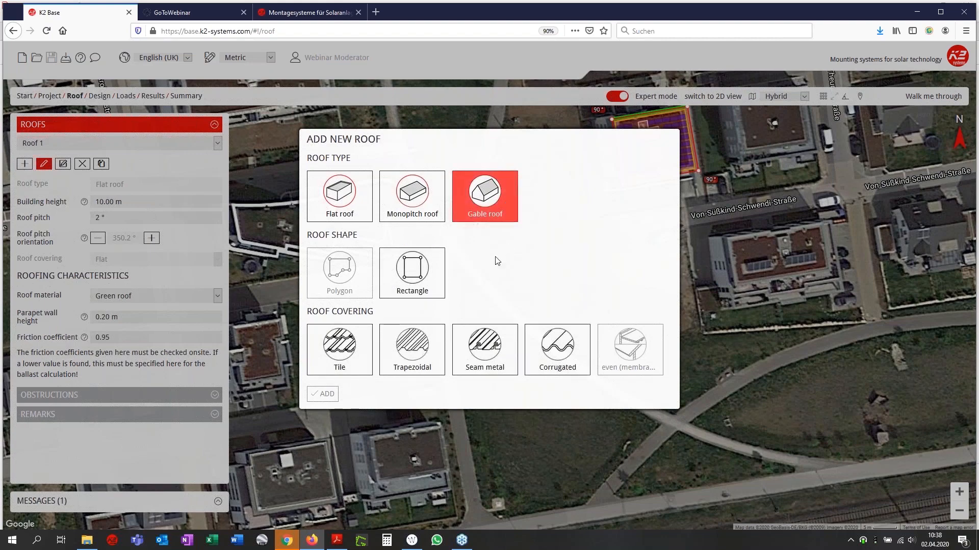
pyautogui.click(412, 275)
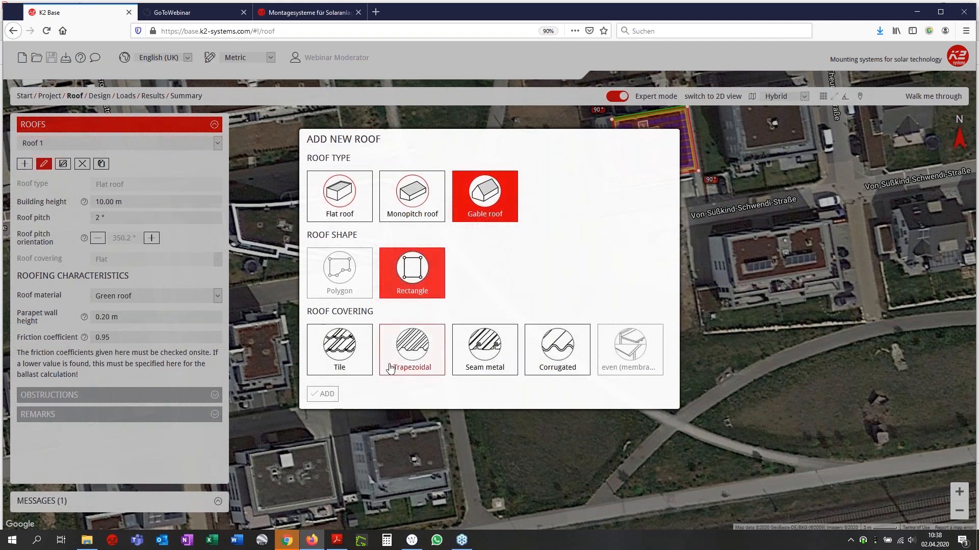
pyautogui.click(338, 348)
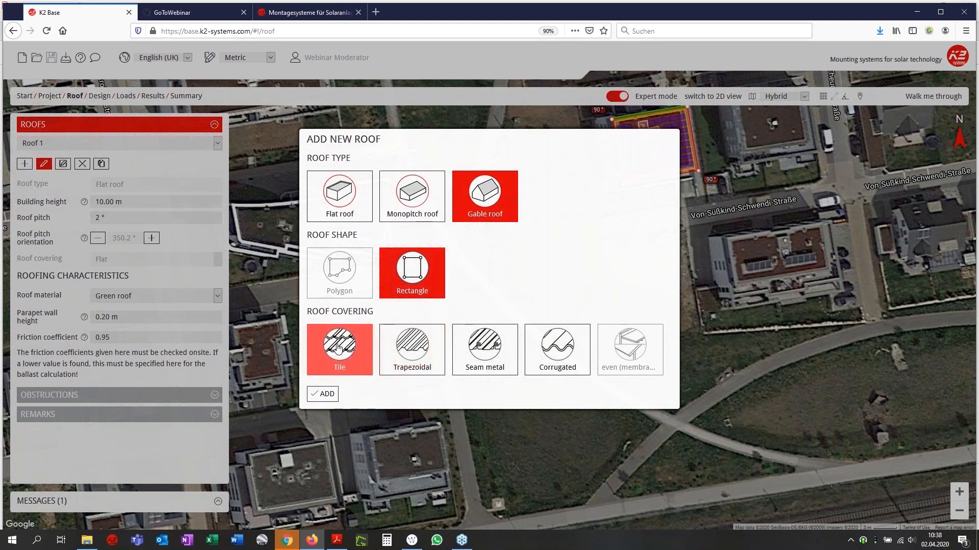
pyautogui.click(329, 396)
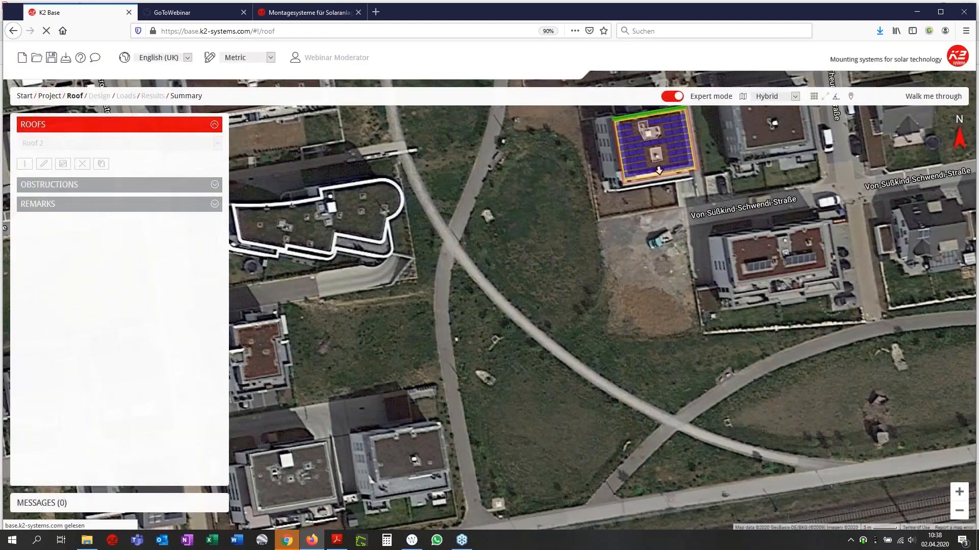
# Draw the rectangular roof outline, about 50.45 m by 30.90 m, on the open field south of the existing Roof 1
pyautogui.click(467, 394)
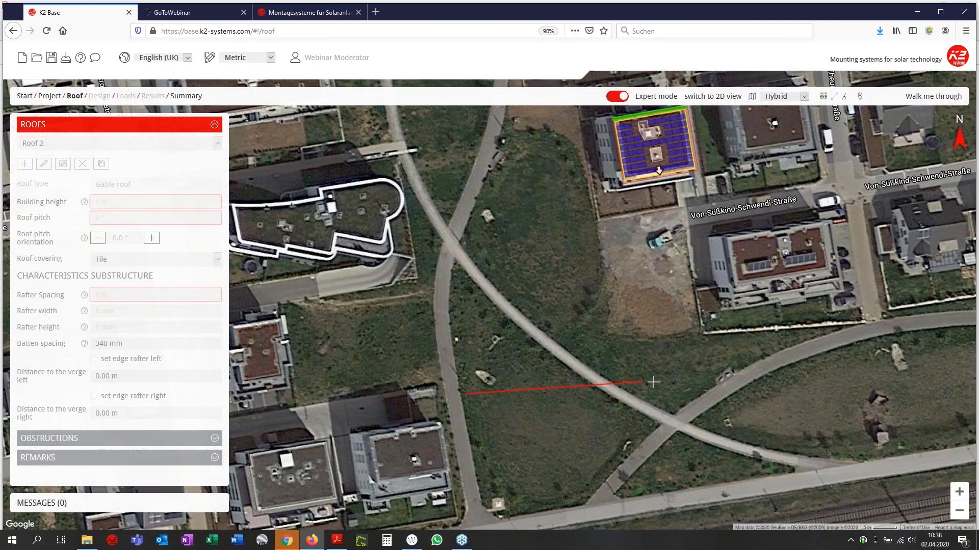
pyautogui.click(700, 382)
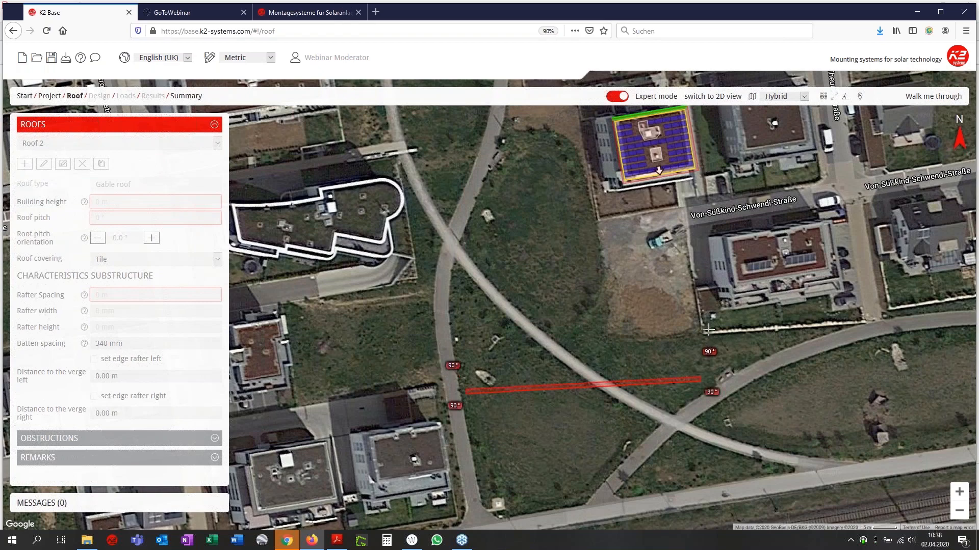
pyautogui.click(720, 233)
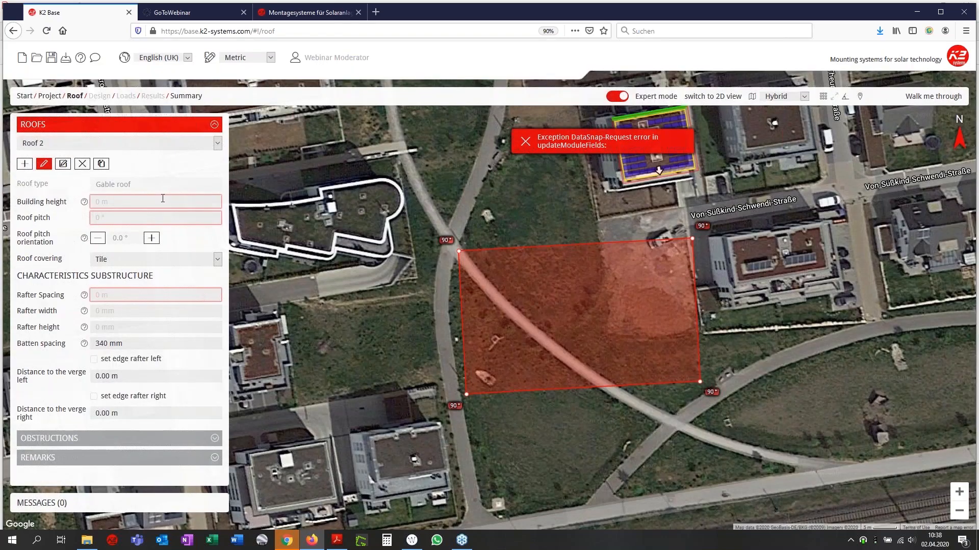
# Set the gable roof's building height to 10 m, roof pitch to 30° and rafter spacing to 0.75 m
pyautogui.write('10')
pyautogui.press('Tab')
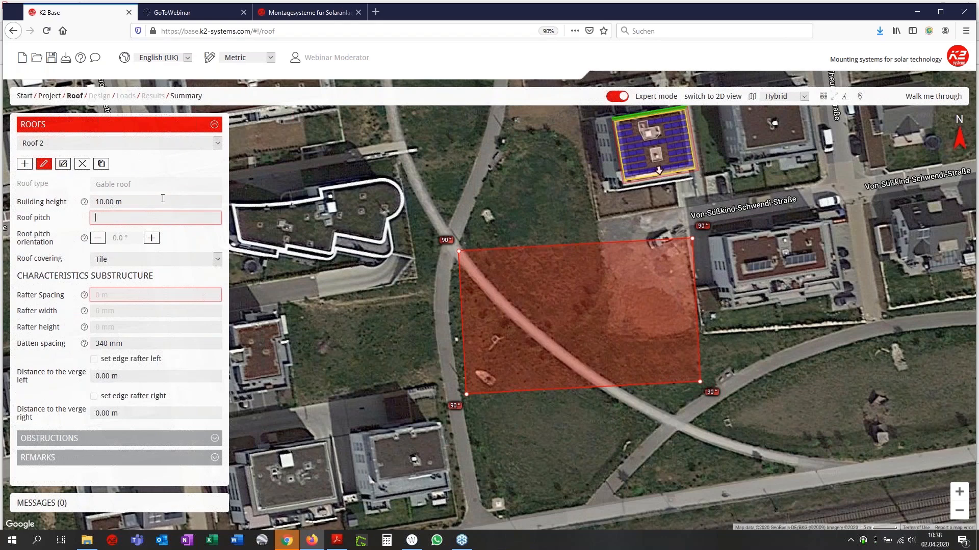
pyautogui.write('30')
pyautogui.click(139, 293)
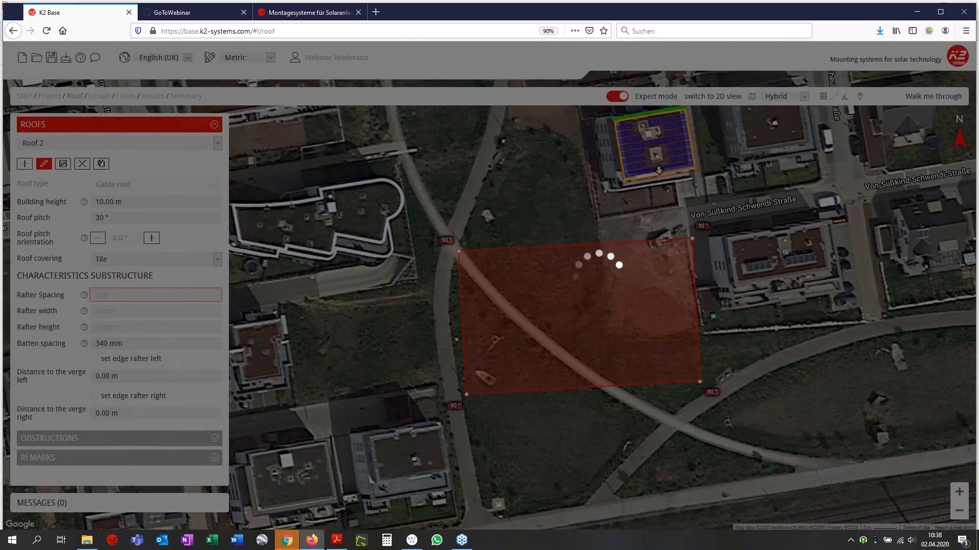
pyautogui.write('0.75')
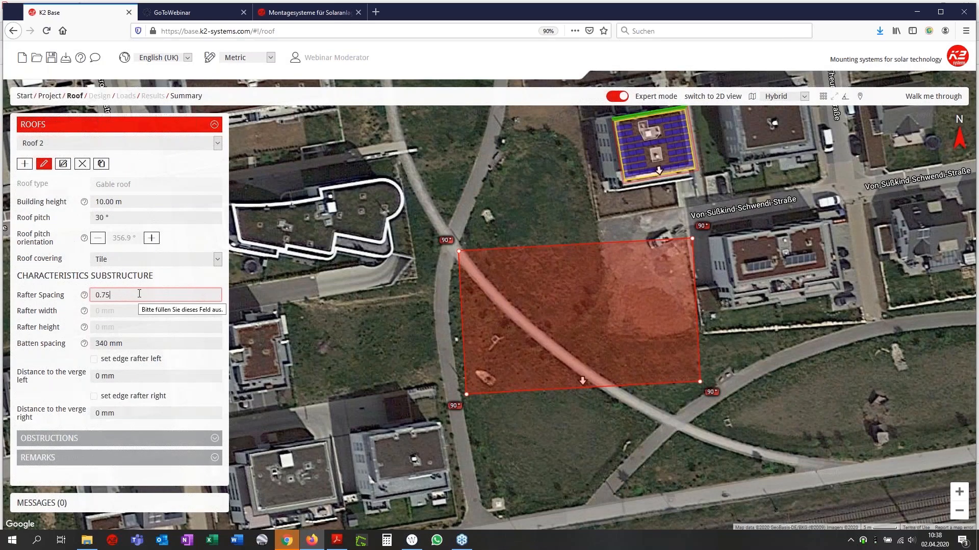
pyautogui.press('Tab')
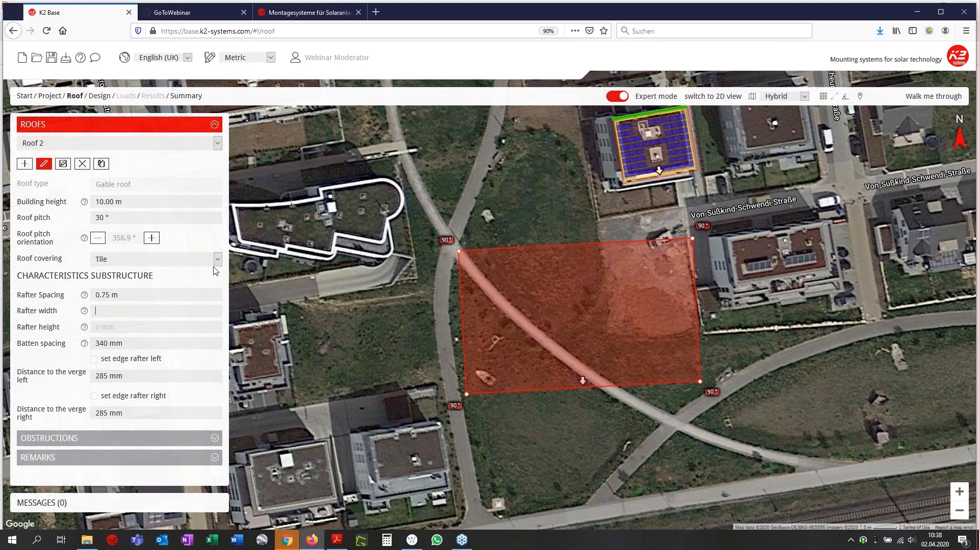
pyautogui.click(99, 238)
pyautogui.click(151, 238)
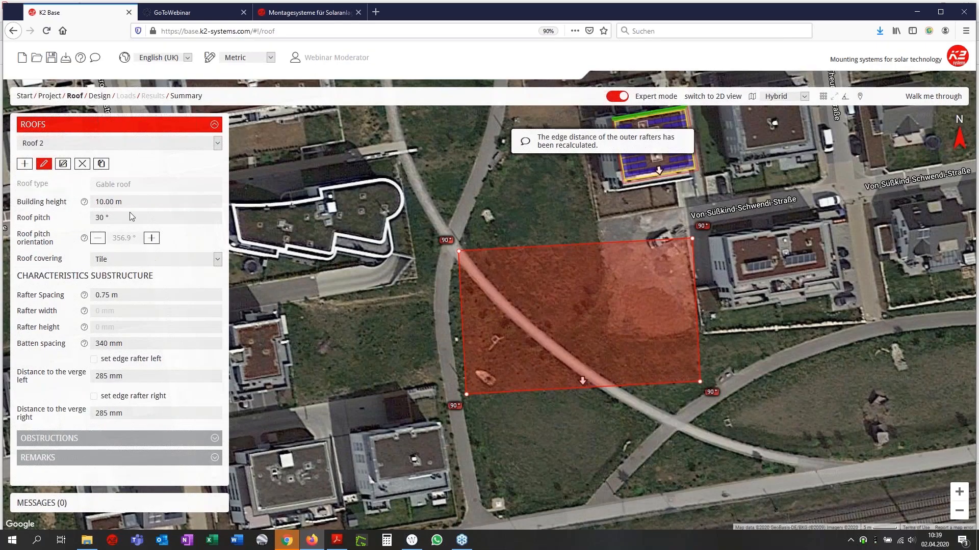
# Go to the design stage and reuse the Axitec AC-330M/60S (AXIworldpremium X) module for Roof 2
pyautogui.click(98, 98)
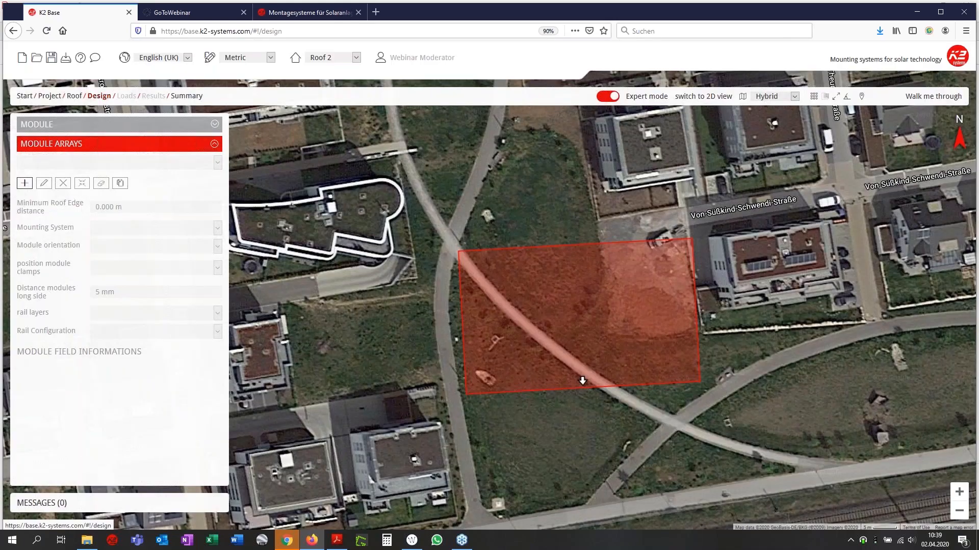
pyautogui.click(58, 132)
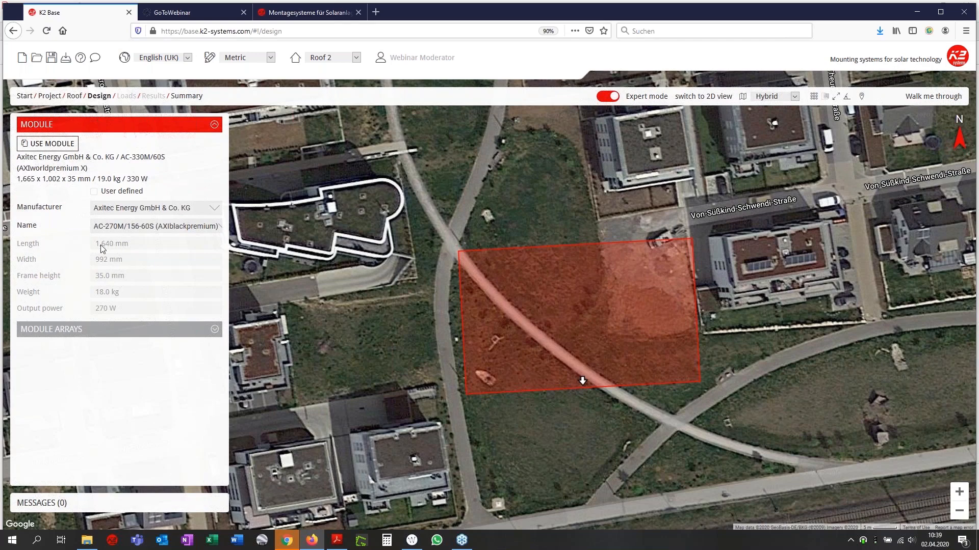
pyautogui.click(64, 146)
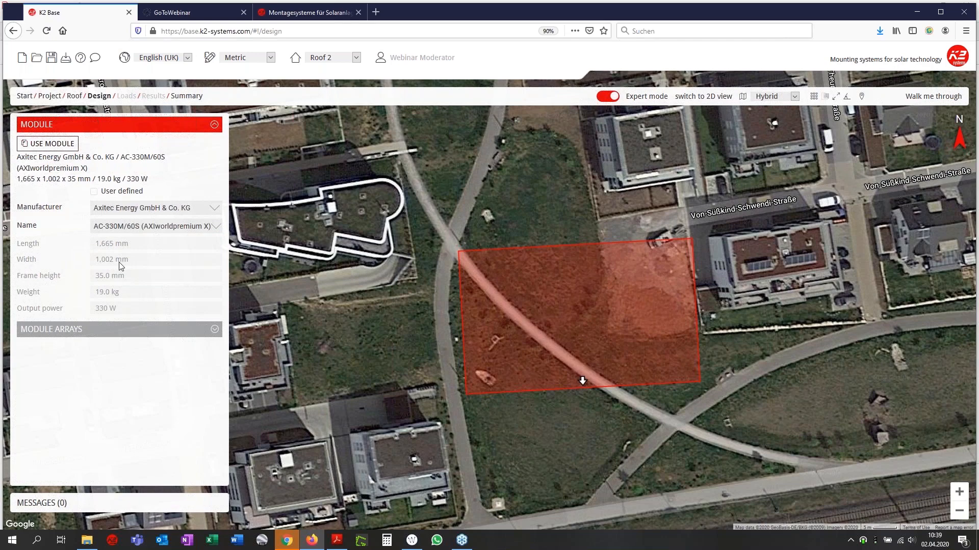
# Add a SingleRail module field covering the complete roof, with parallel installation and portrait module orientation
pyautogui.click(130, 331)
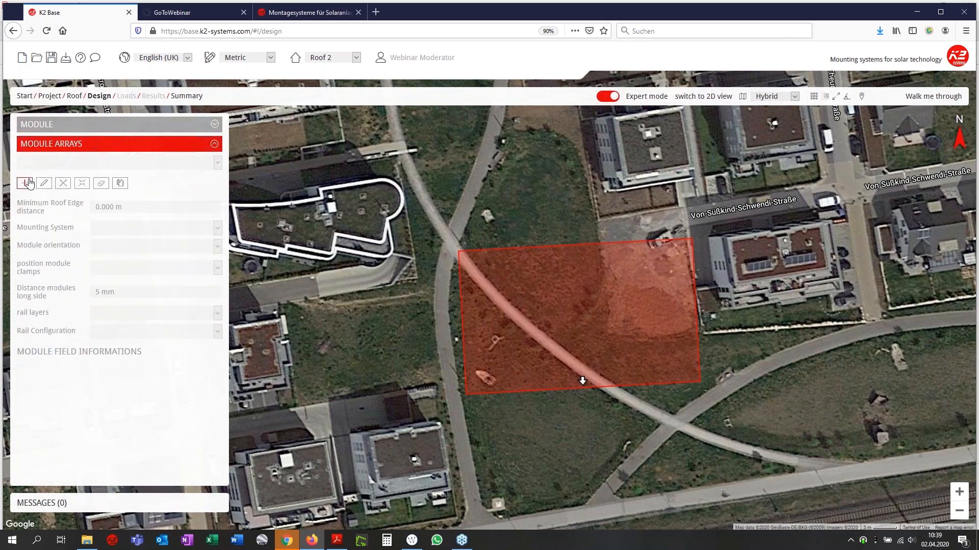
pyautogui.click(24, 183)
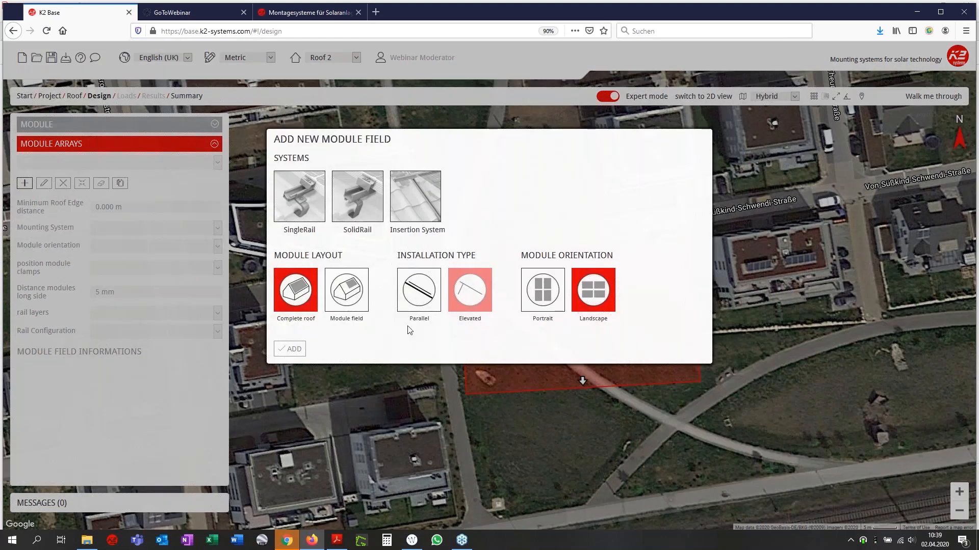
pyautogui.click(345, 209)
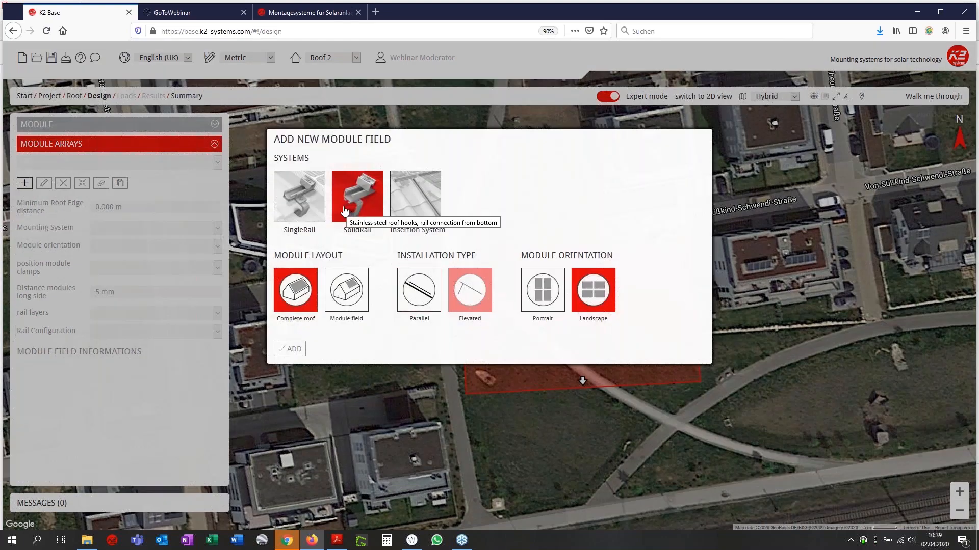
pyautogui.click(303, 197)
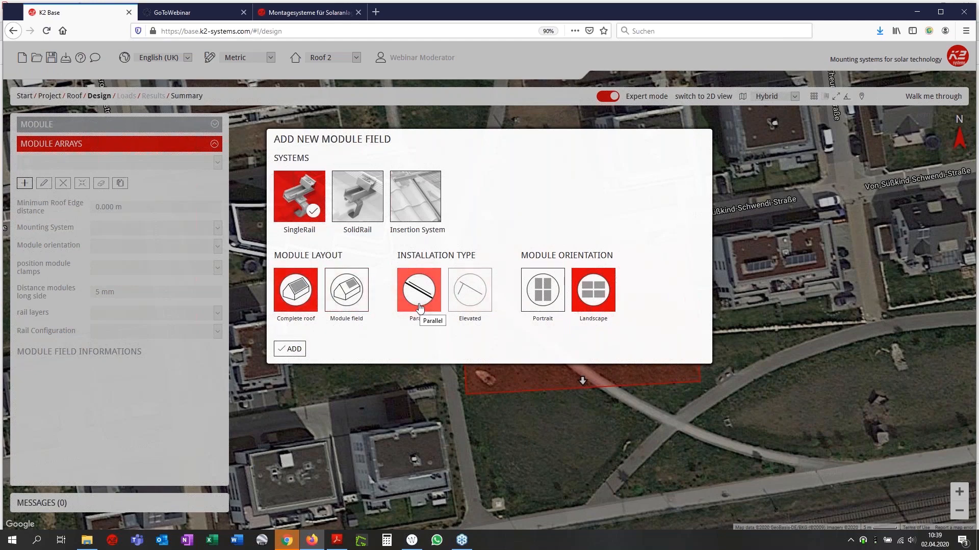
pyautogui.click(547, 302)
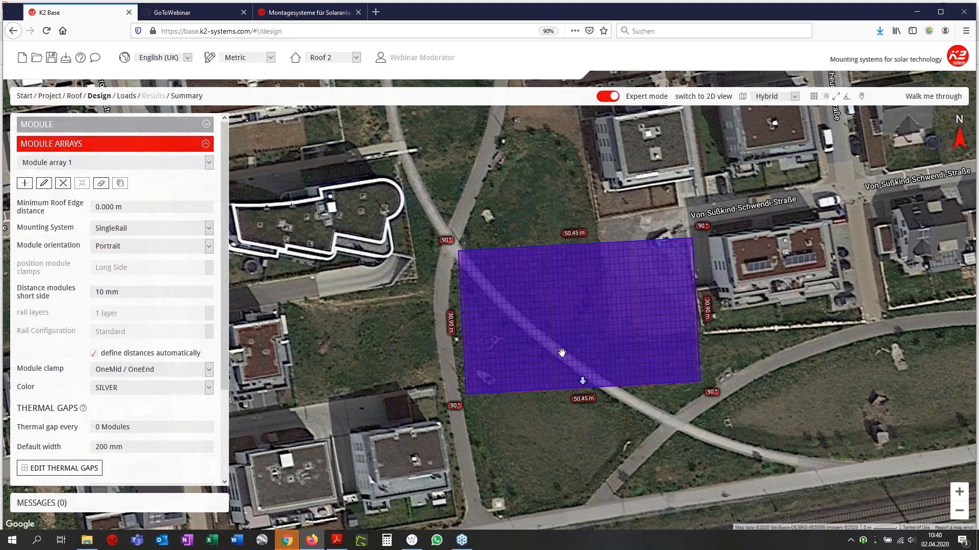
# Show the module array in the 2D view and open the vertical thermal gaps for editing to inspect their positions
pyautogui.click(712, 98)
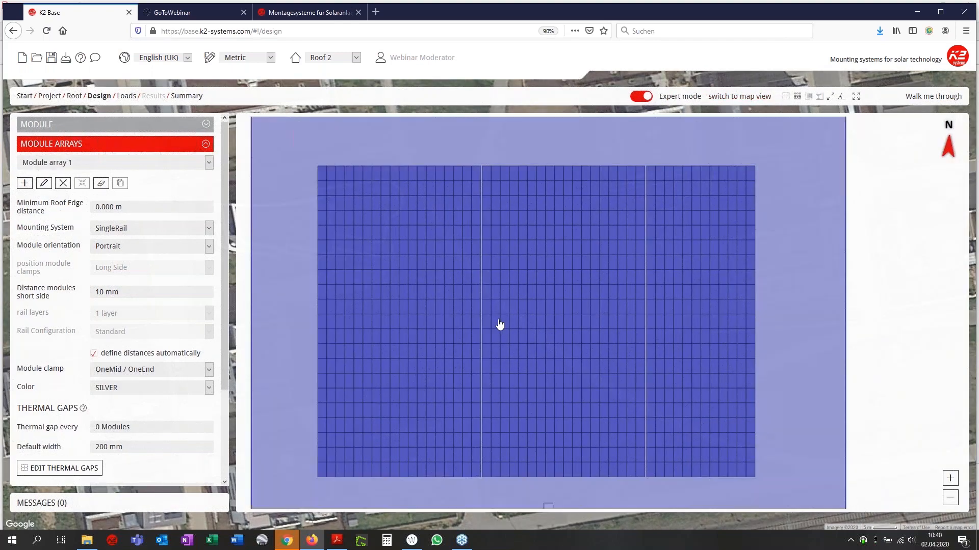
pyautogui.scroll(2, 500, 325)
pyautogui.scroll(-2, 477, 270)
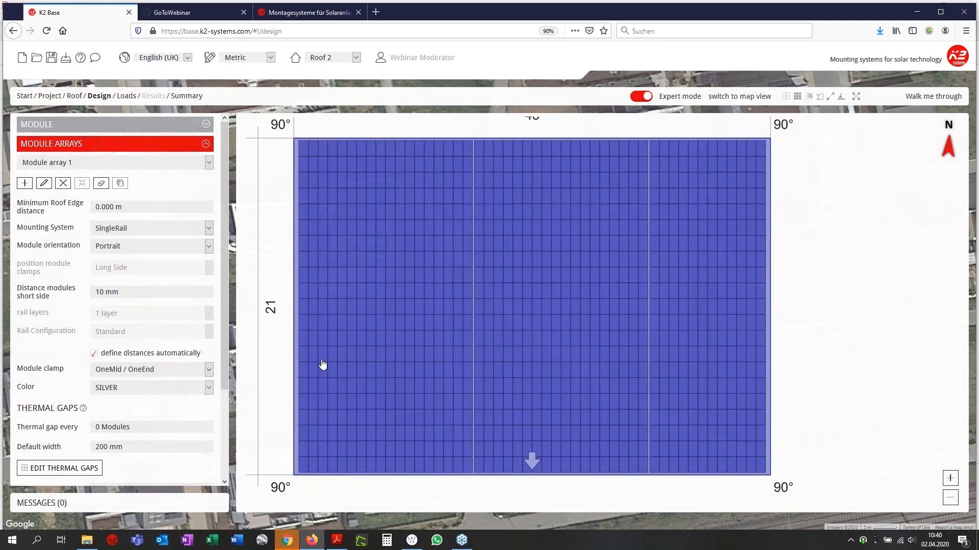
pyautogui.scroll(-3, 141, 375)
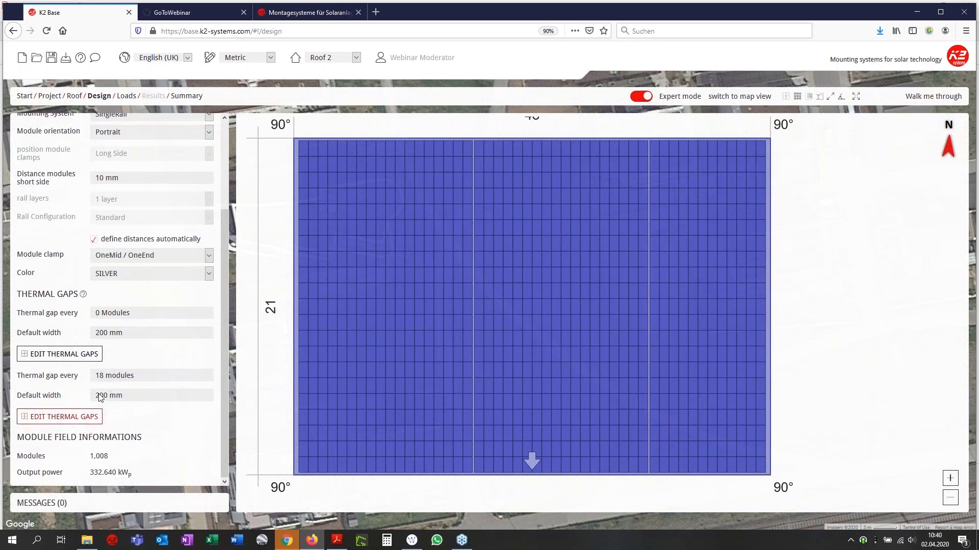
pyautogui.click(77, 416)
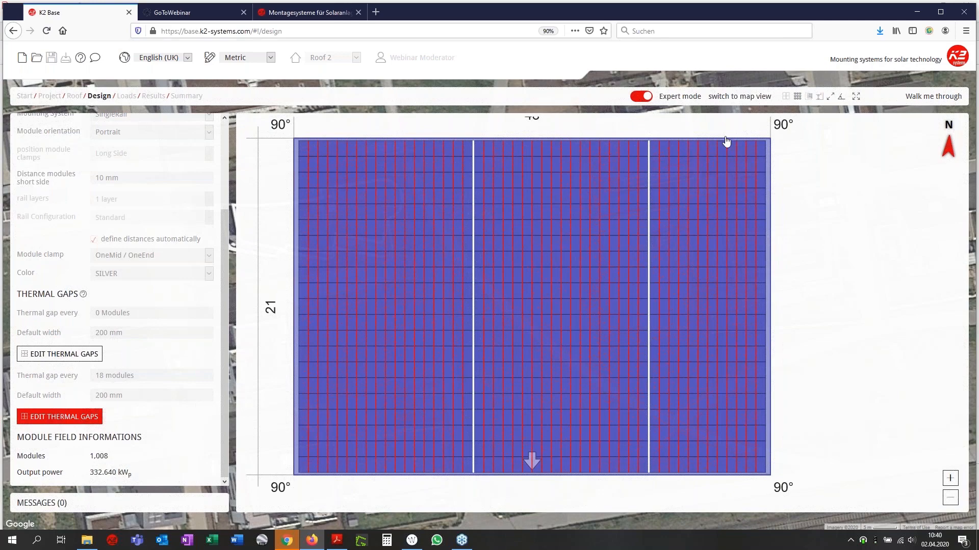
pyautogui.scroll(-1, 693, 175)
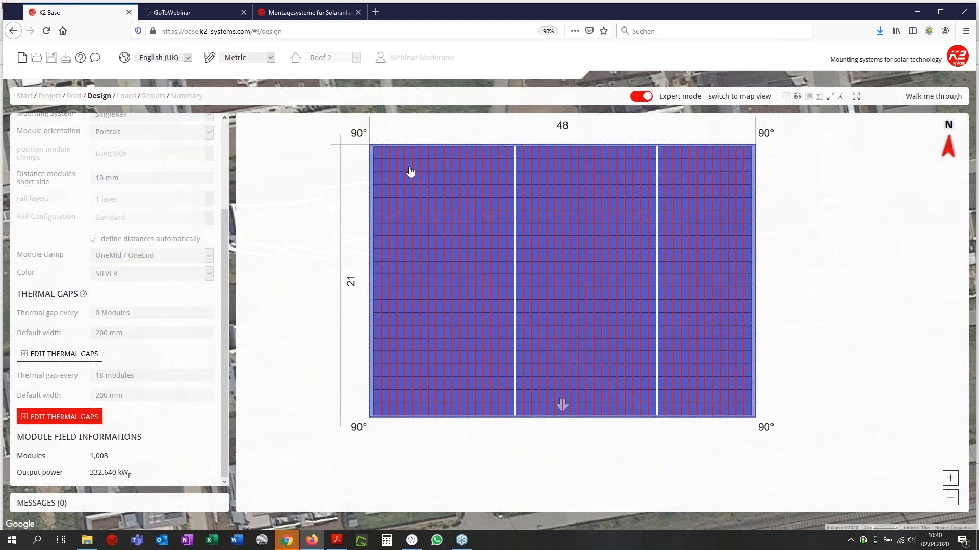
pyautogui.moveTo(315, 219); pyautogui.dragTo(317, 236)
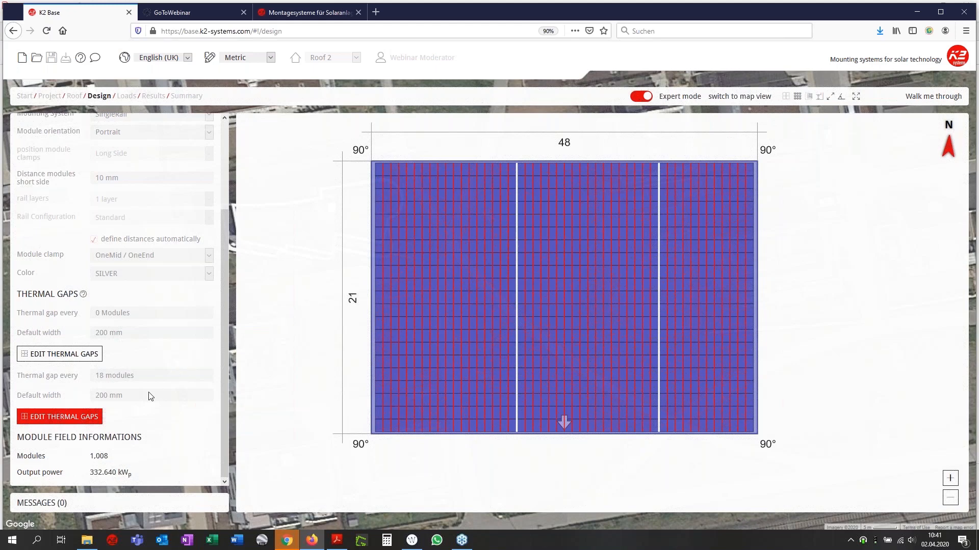
# Finish editing the thermal gaps and set a thermal gap every 18 modules
pyautogui.scroll(2, 150, 396)
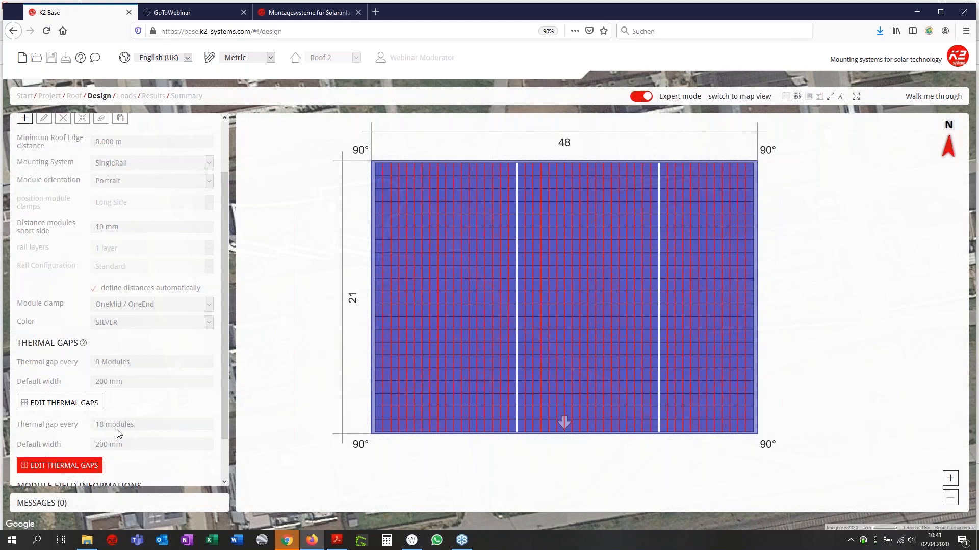
pyautogui.click(87, 471)
pyautogui.write('18')
pyautogui.press('Tab')
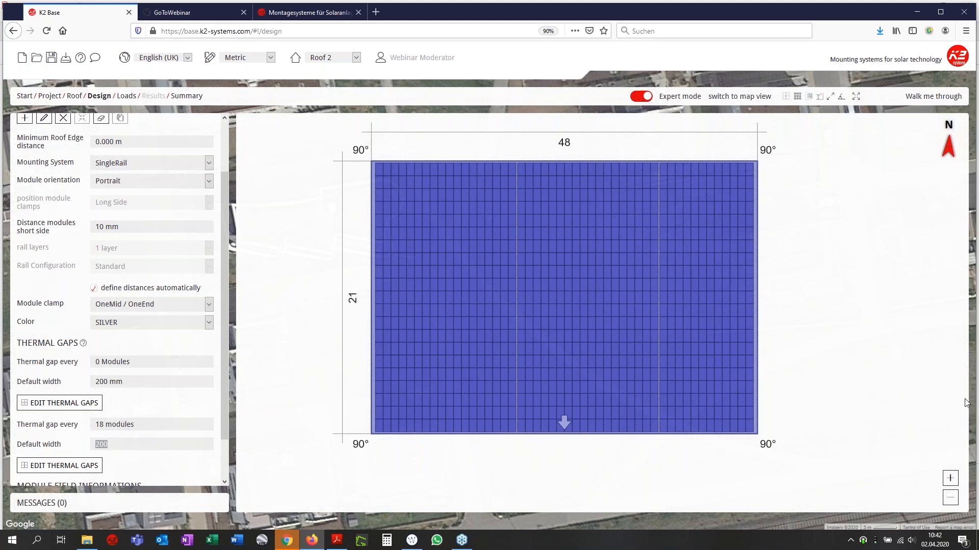
pyautogui.click(896, 491)
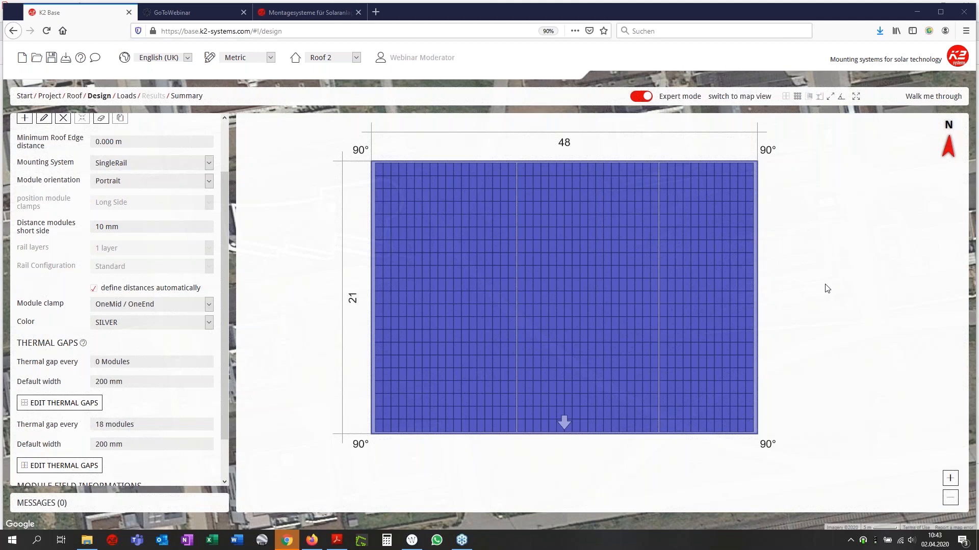
# Proceed through the loads stage to the results and examine Roof 2's installation plan up close
pyautogui.click(126, 98)
pyautogui.click(151, 96)
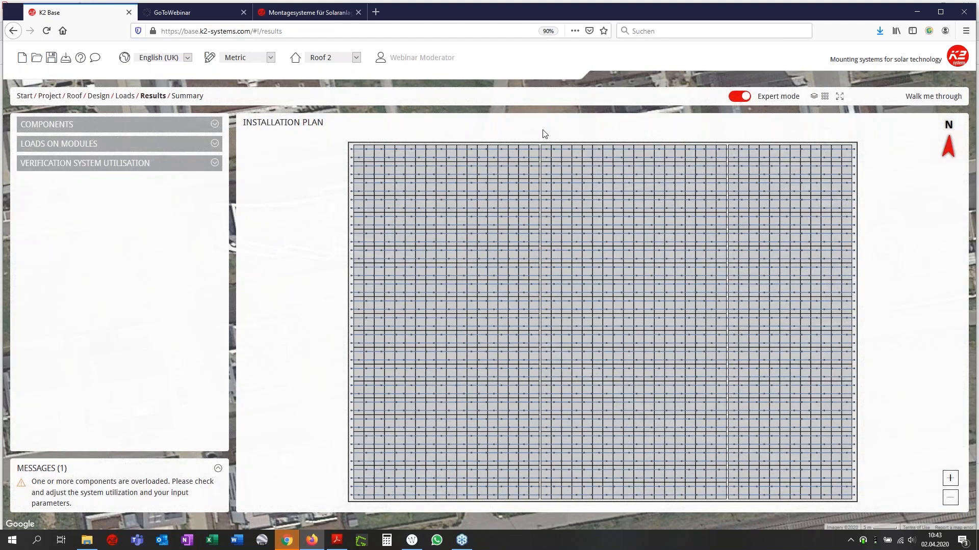
pyautogui.scroll(2, 543, 163)
pyautogui.scroll(2, 543, 163)
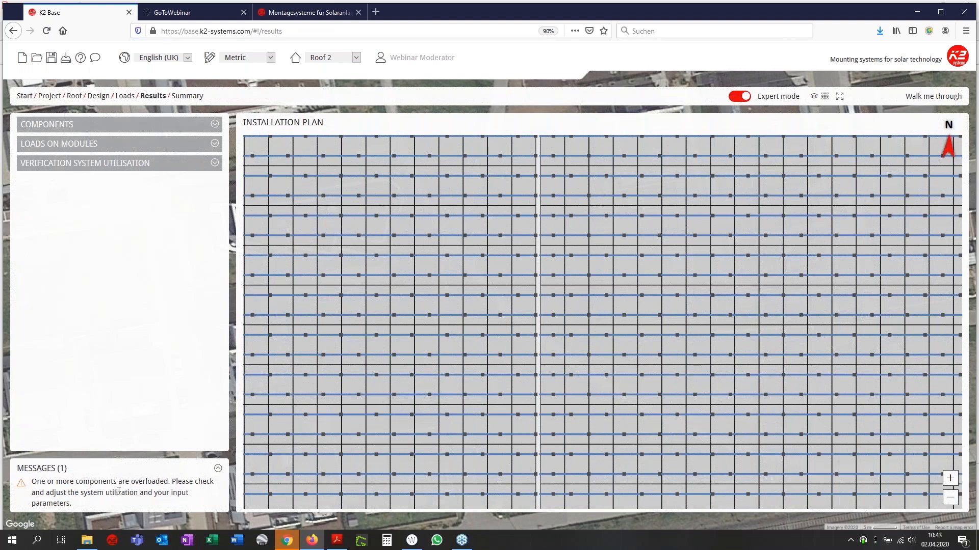
# Review the system utilisation verification for fasteners, base rails and cantilevers, and compare it with the installation plan
pyautogui.click(63, 174)
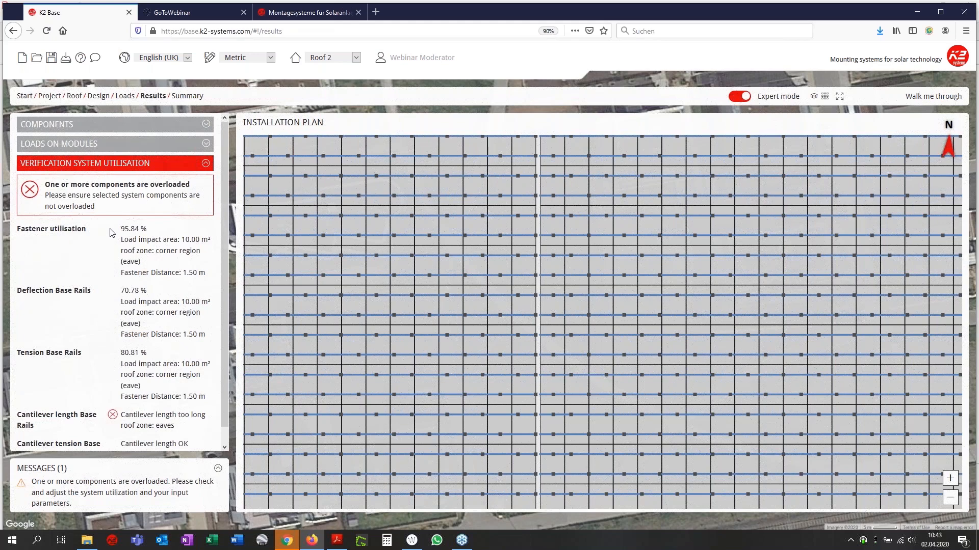
pyautogui.scroll(-1, 58, 401)
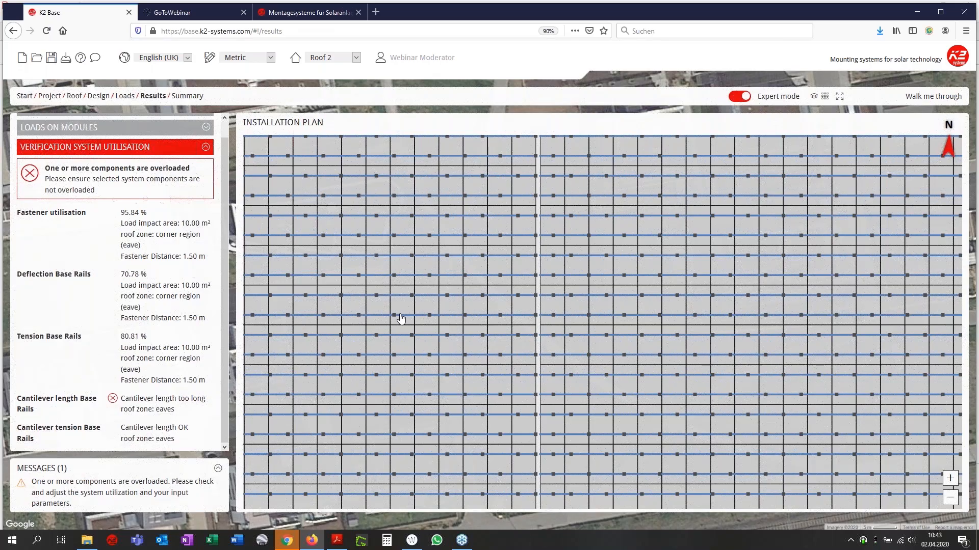
pyautogui.scroll(-1, 401, 318)
pyautogui.scroll(-1, 453, 198)
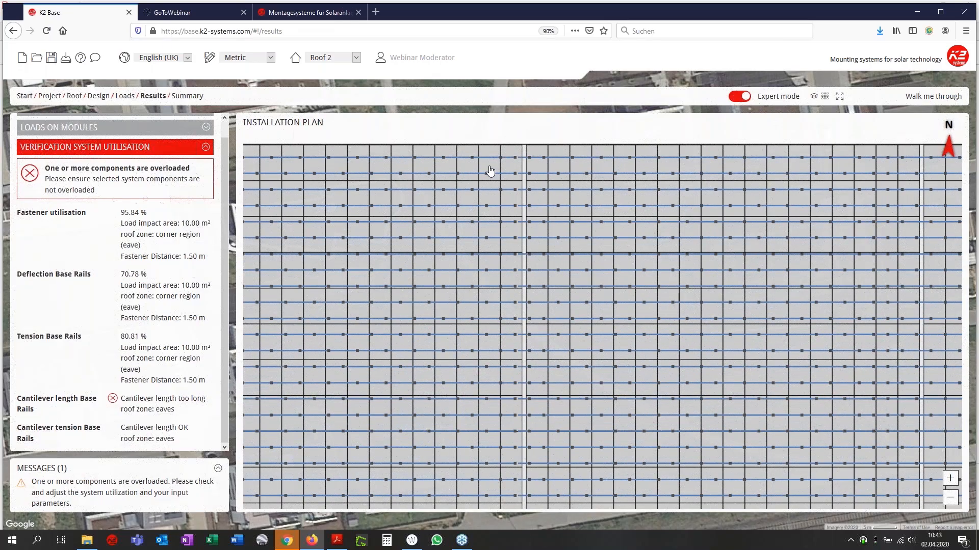
# Select the lowest base rail right of the thermal gap and check its cantilever length against the maximum in the rail details
pyautogui.scroll(-1, 489, 171)
pyautogui.scroll(-1, 418, 286)
pyautogui.moveTo(409, 297); pyautogui.dragTo(474, 174)
pyautogui.moveTo(459, 330)
pyautogui.mouseDown()
pyautogui.moveTo(439, 338)
pyautogui.moveTo(477, 332)
pyautogui.mouseUp()
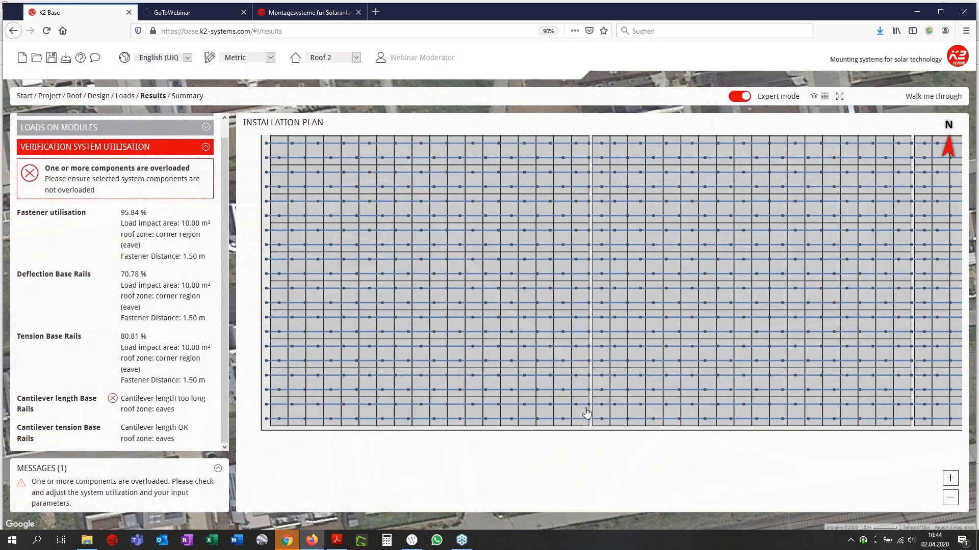
pyautogui.scroll(5, 598, 425)
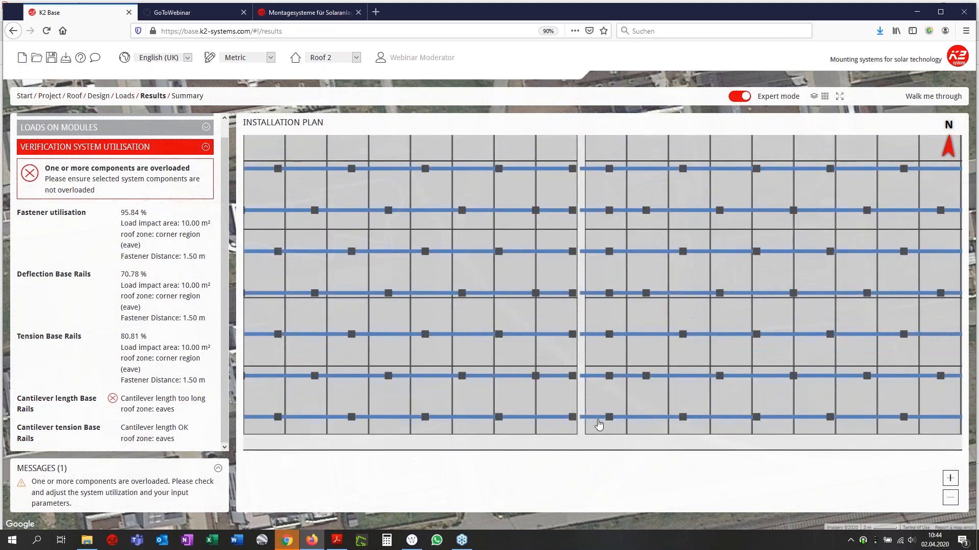
pyautogui.scroll(3, 599, 425)
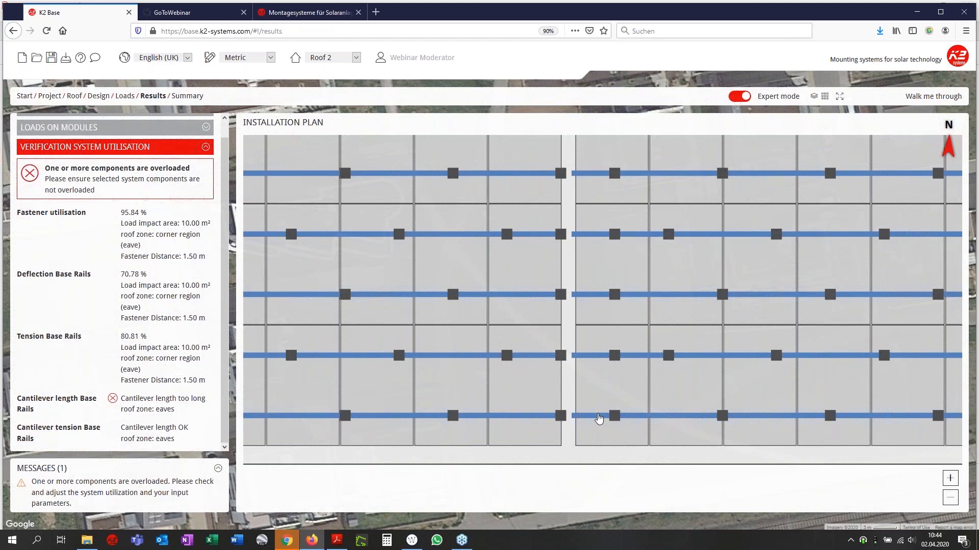
pyautogui.click(594, 418)
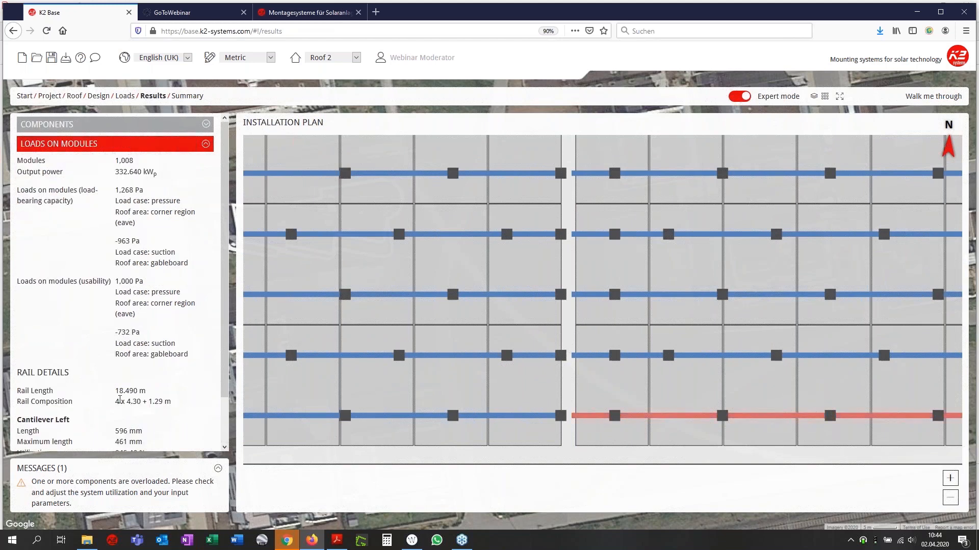
pyautogui.scroll(-2, 99, 410)
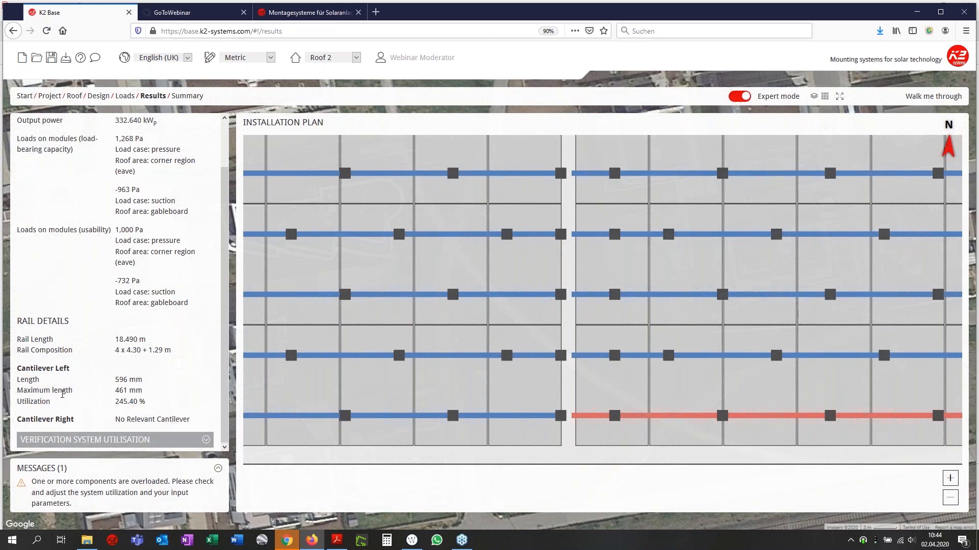
pyautogui.doubleClick(121, 391)
# Examine the base rails and fasteners along the eave on both sides of the thermal gaps in the installation plan
pyautogui.scroll(-1, 470, 399)
pyautogui.scroll(-3, 470, 399)
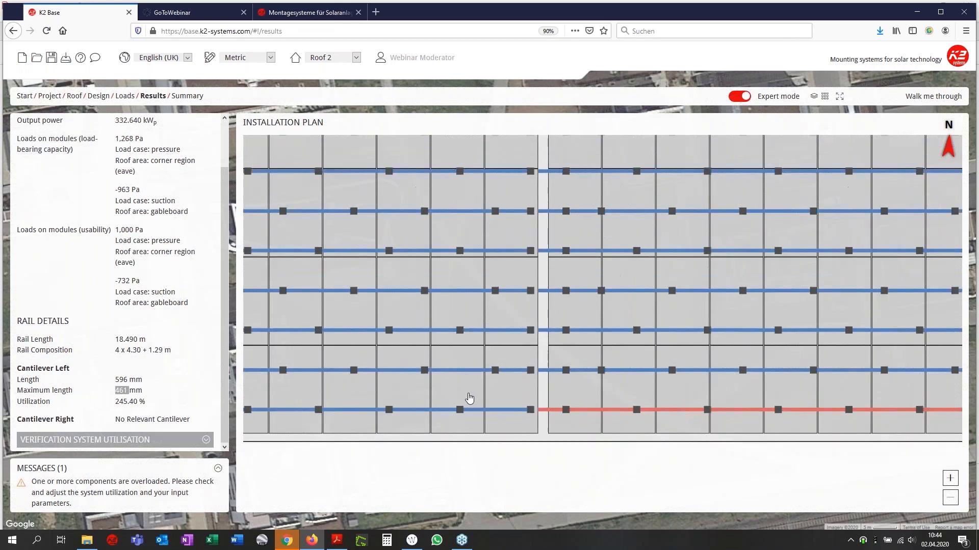
pyautogui.scroll(-3, 469, 400)
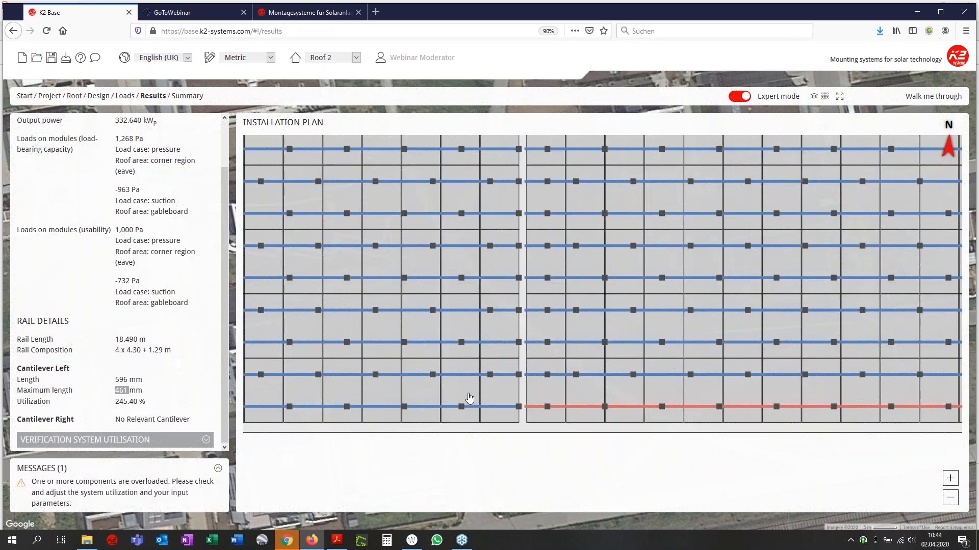
pyautogui.moveTo(577, 422); pyautogui.dragTo(454, 430)
pyautogui.moveTo(627, 445); pyautogui.dragTo(452, 401)
pyautogui.moveTo(556, 402); pyautogui.dragTo(429, 428)
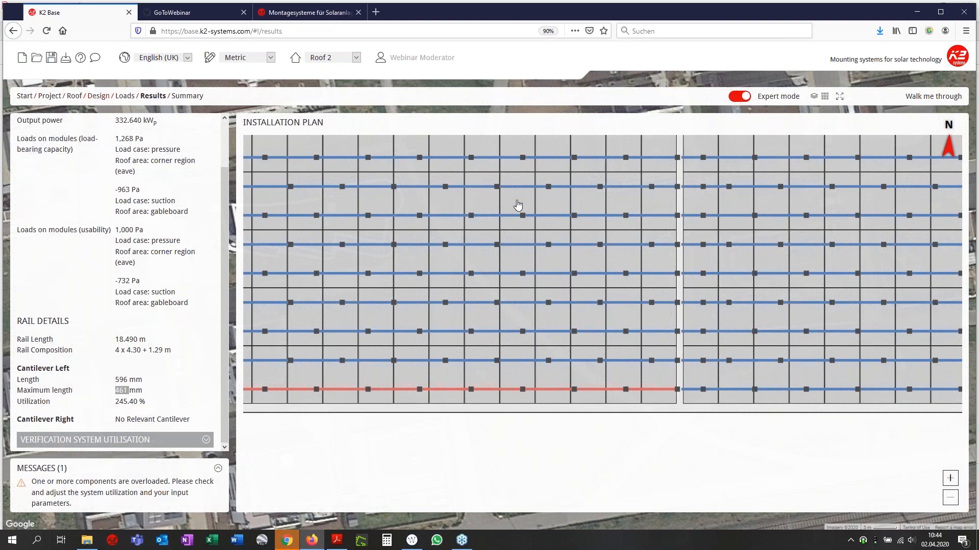
pyautogui.scroll(1, 517, 205)
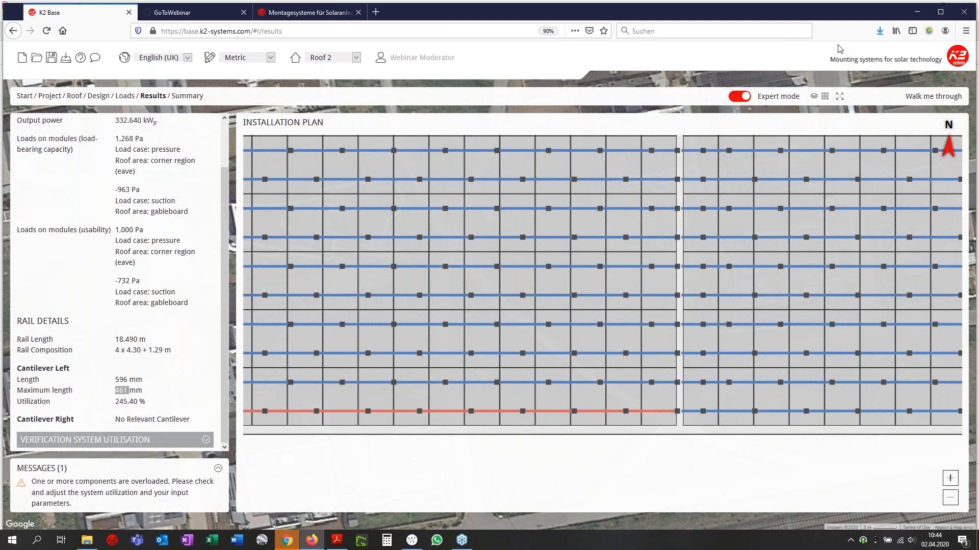
# Display the roof zones and roof structure in the installation plan and inspect them towards the array's eave corner
pyautogui.click(814, 97)
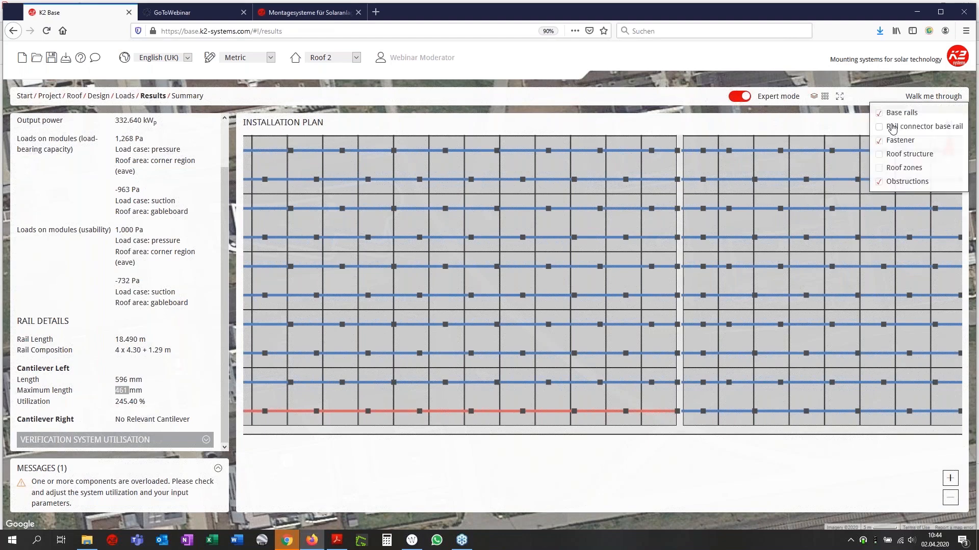
pyautogui.click(901, 170)
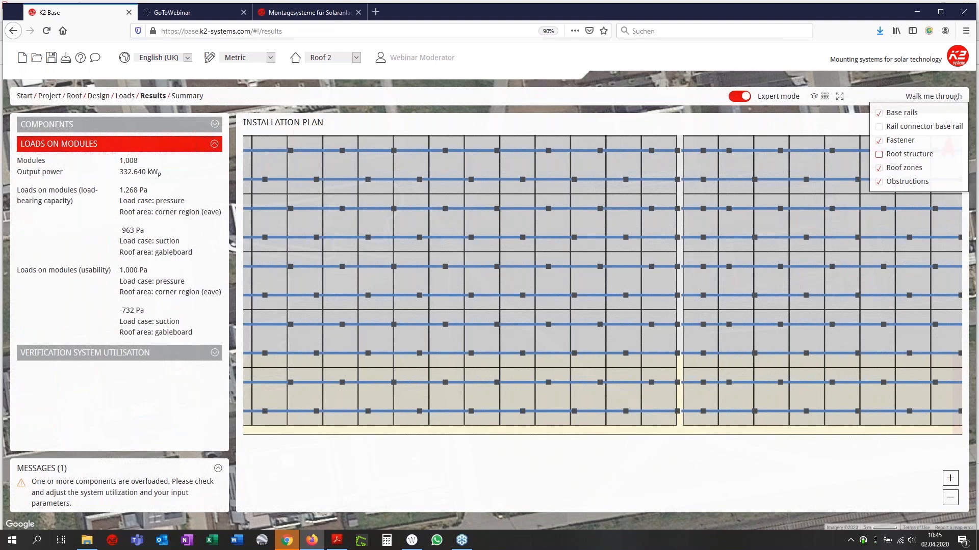
pyautogui.click(879, 154)
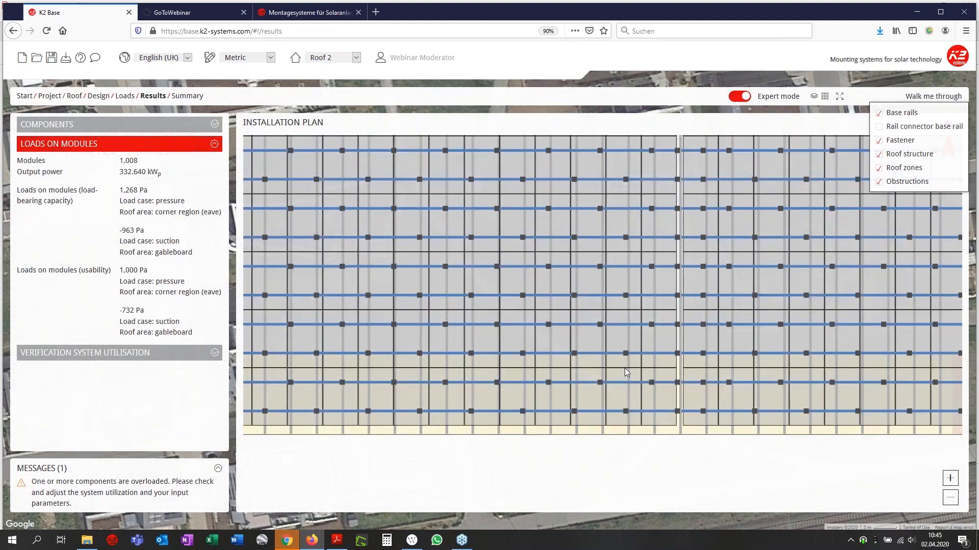
pyautogui.click(562, 350)
pyautogui.moveTo(666, 449); pyautogui.dragTo(533, 428)
pyautogui.scroll(-1, 633, 395)
pyautogui.moveTo(674, 429); pyautogui.dragTo(664, 451)
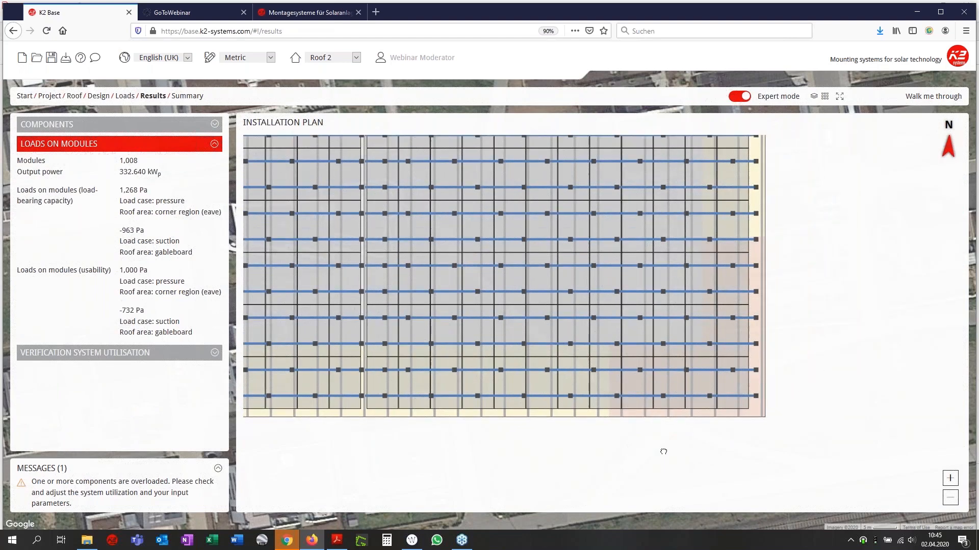
# Hide the base rails and fasteners to inspect the roof structure and zones alone, and show both layers again
pyautogui.click(813, 96)
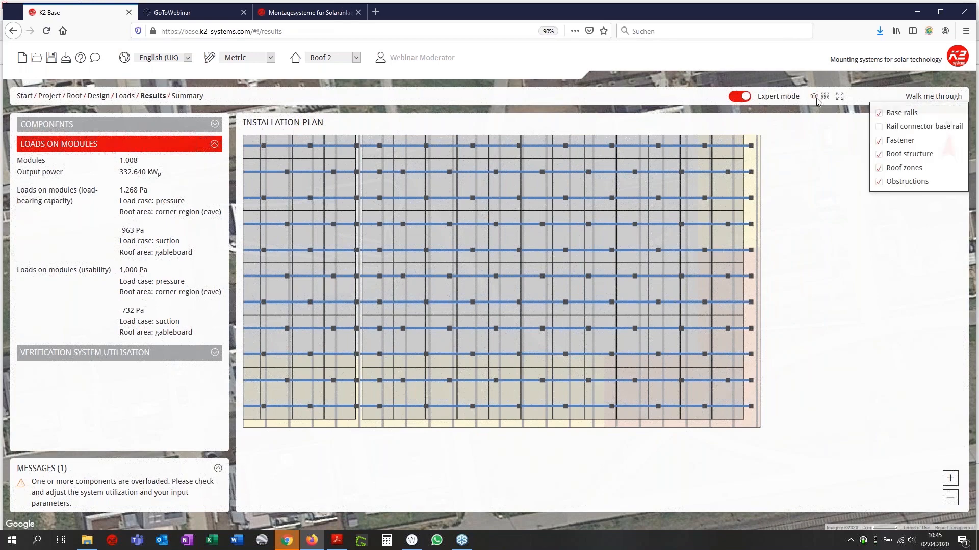
pyautogui.click(899, 122)
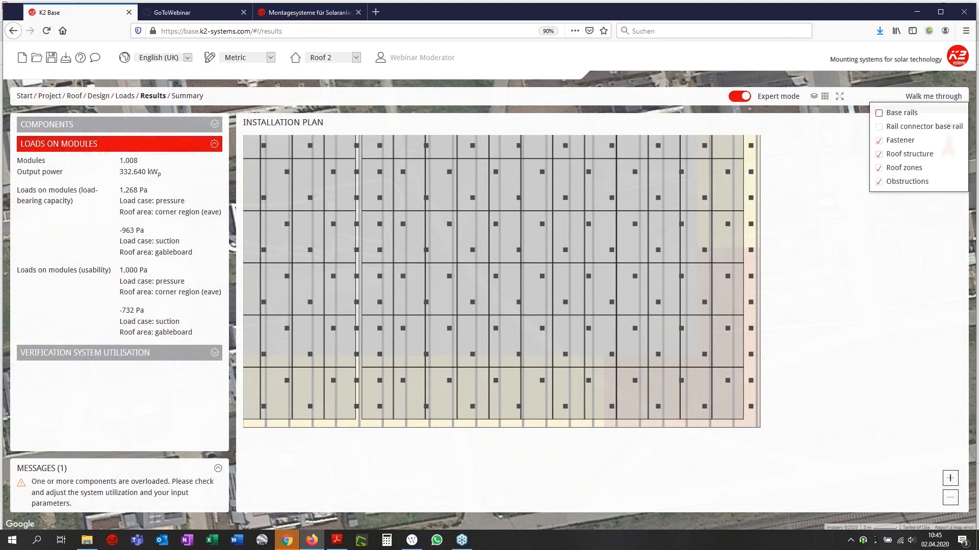
pyautogui.click(896, 146)
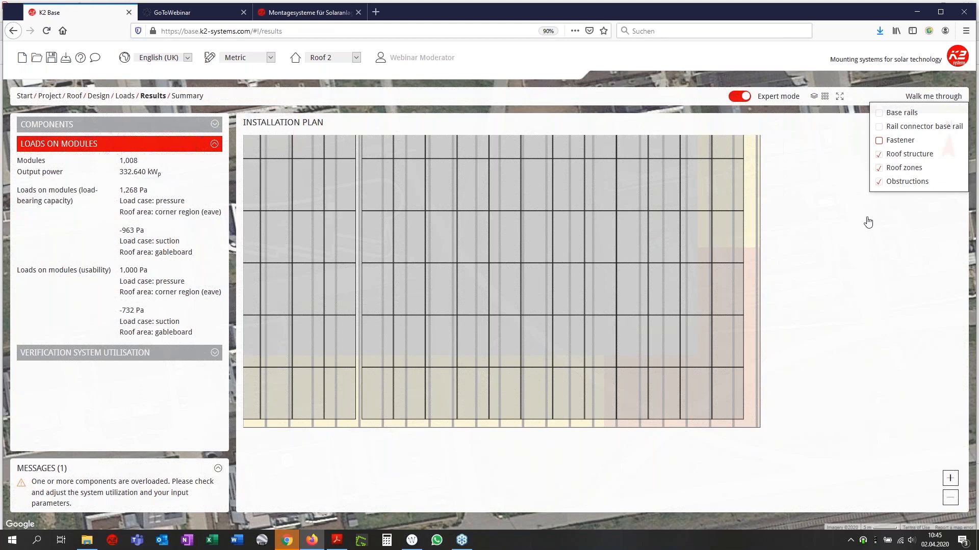
pyautogui.click(909, 114)
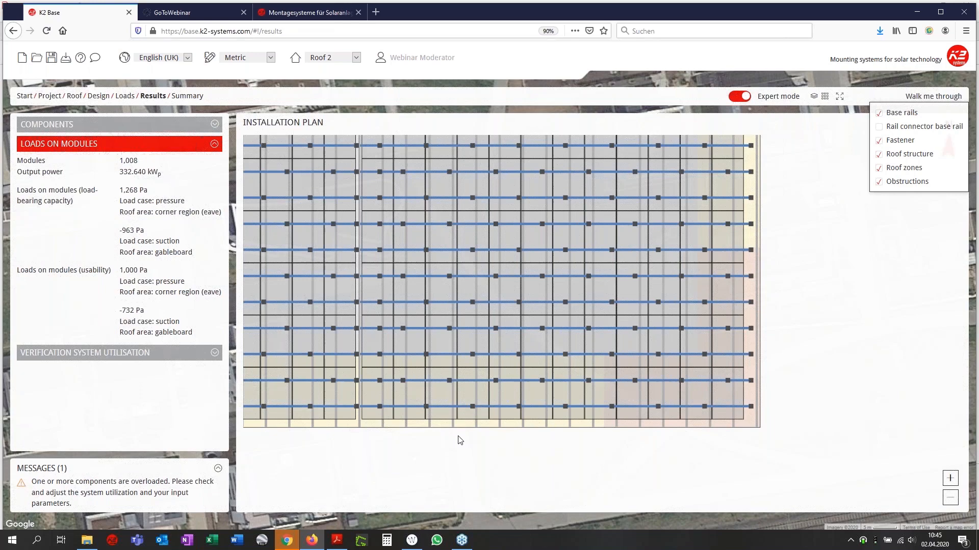
pyautogui.click(487, 442)
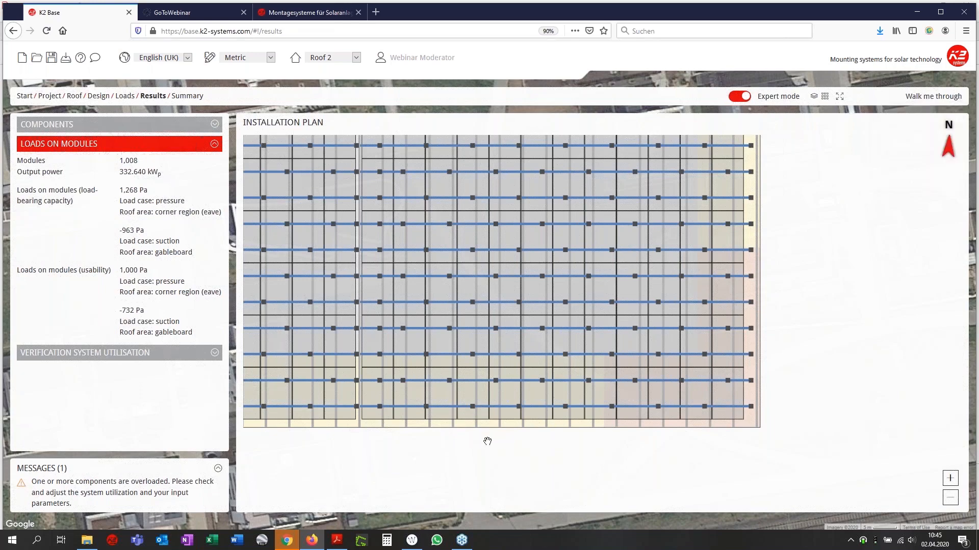
pyautogui.moveTo(488, 441); pyautogui.dragTo(533, 440)
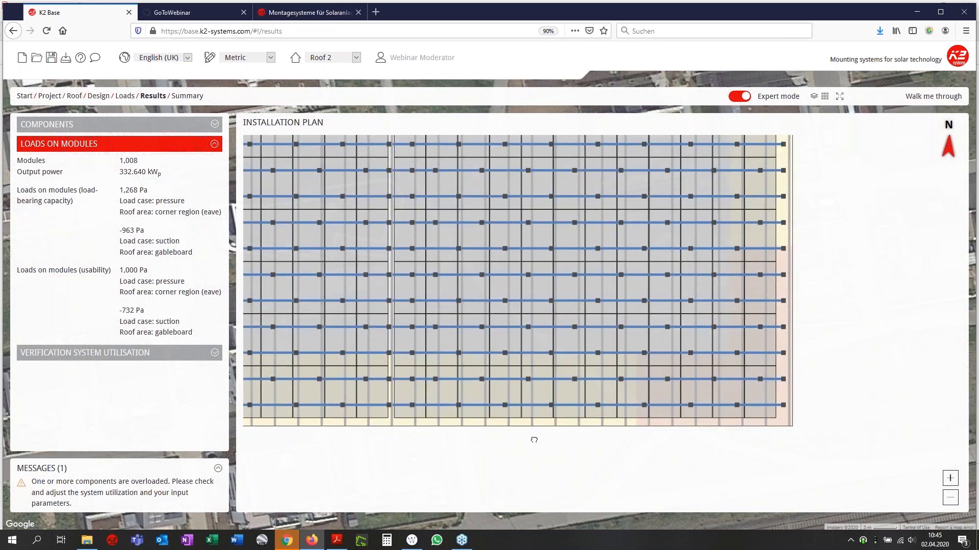
# Review the system utilisation verification and check the left cantilever of a mid-array base rail beside the thermal gap
pyautogui.click(136, 353)
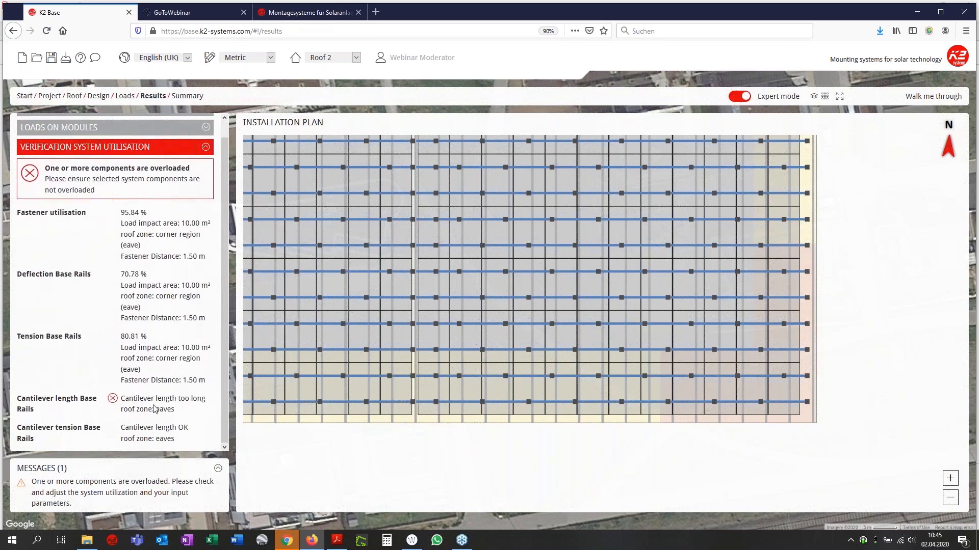
pyautogui.click(473, 277)
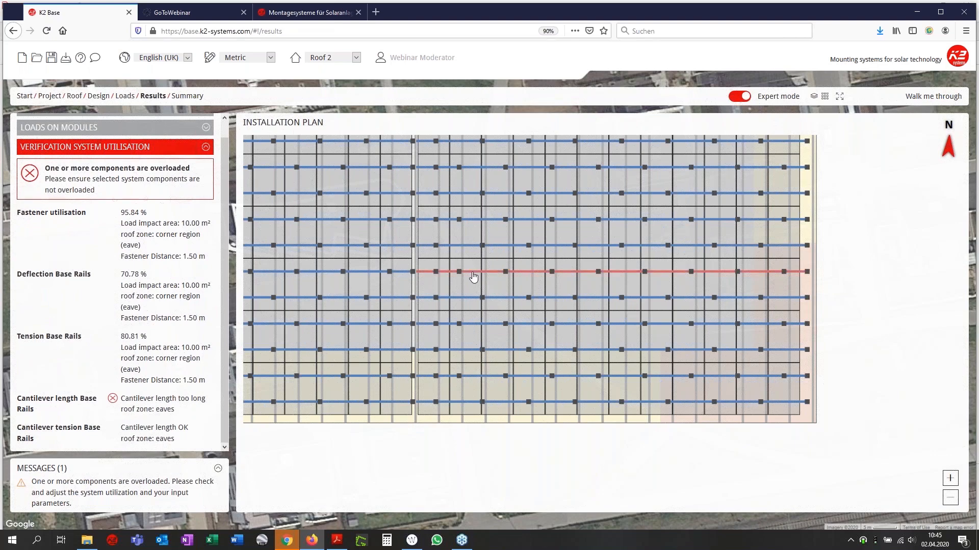
pyautogui.scroll(-2, 163, 408)
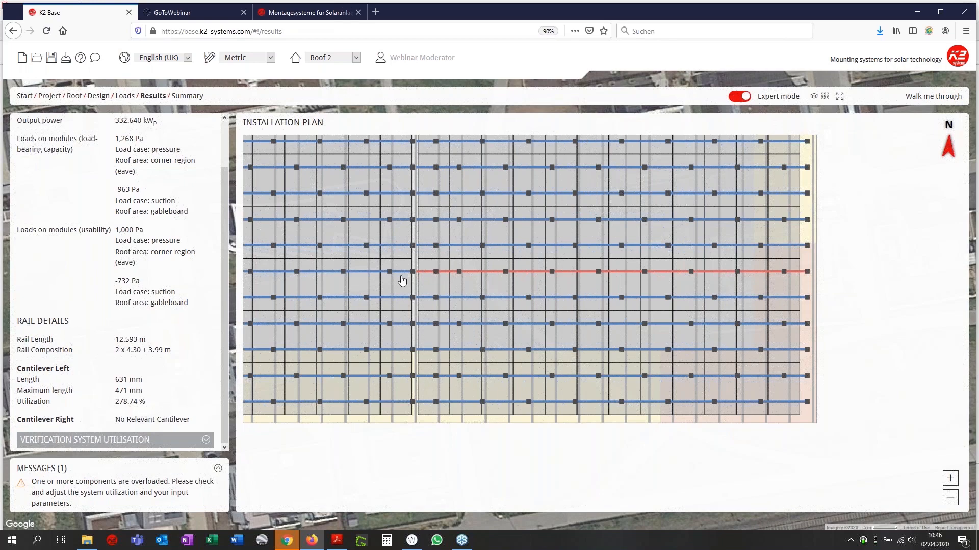
pyautogui.scroll(2, 402, 280)
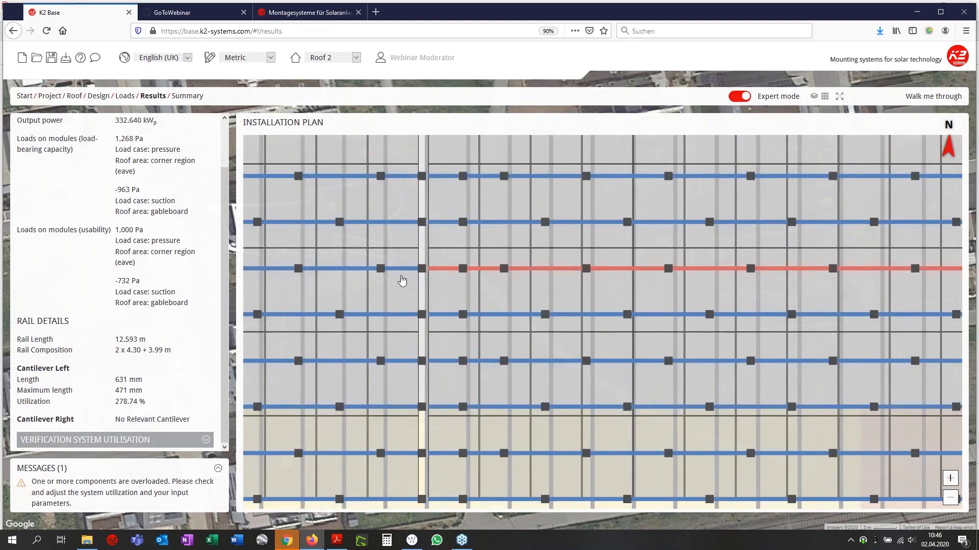
pyautogui.scroll(1, 402, 281)
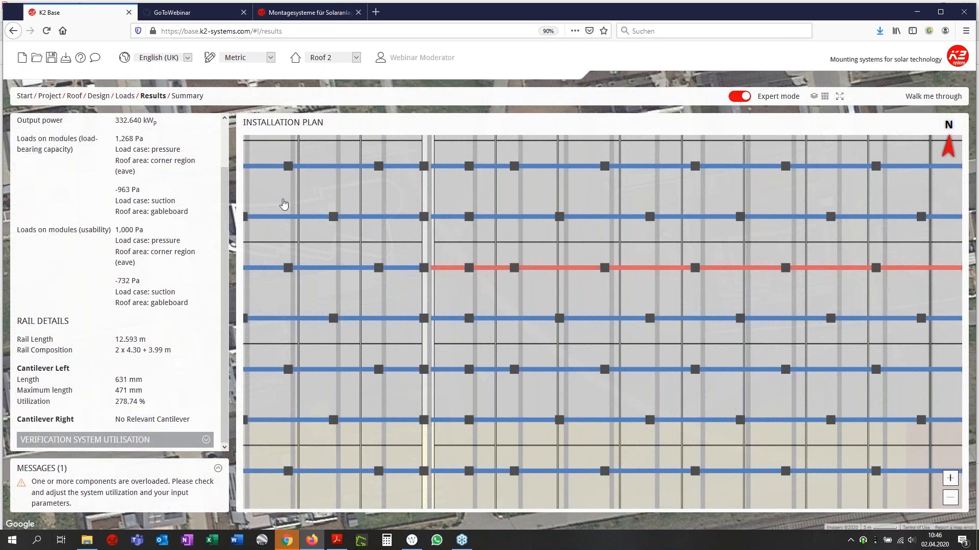
# Return to the design stage, switch to the 2D view and hide the modules temporarily to inspect the roof construction
pyautogui.click(99, 96)
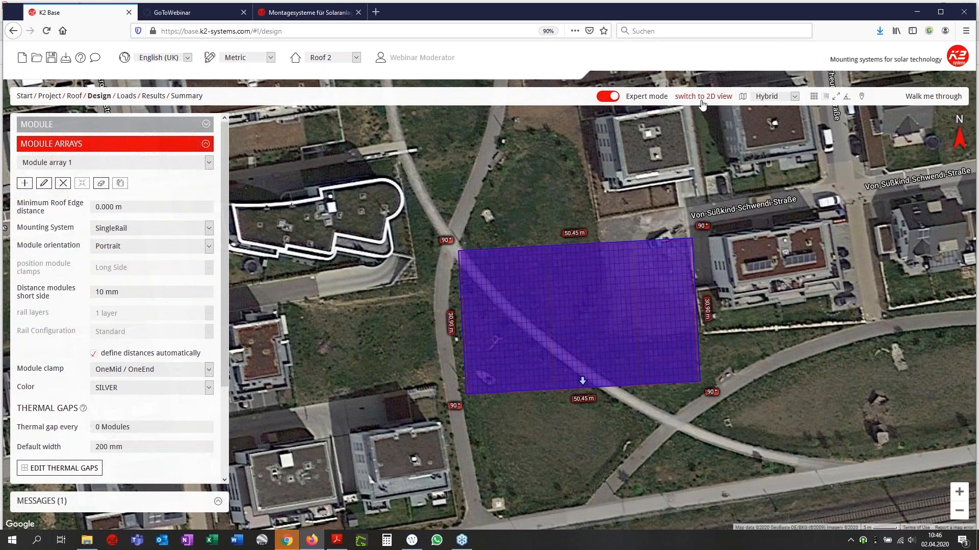
pyautogui.click(702, 102)
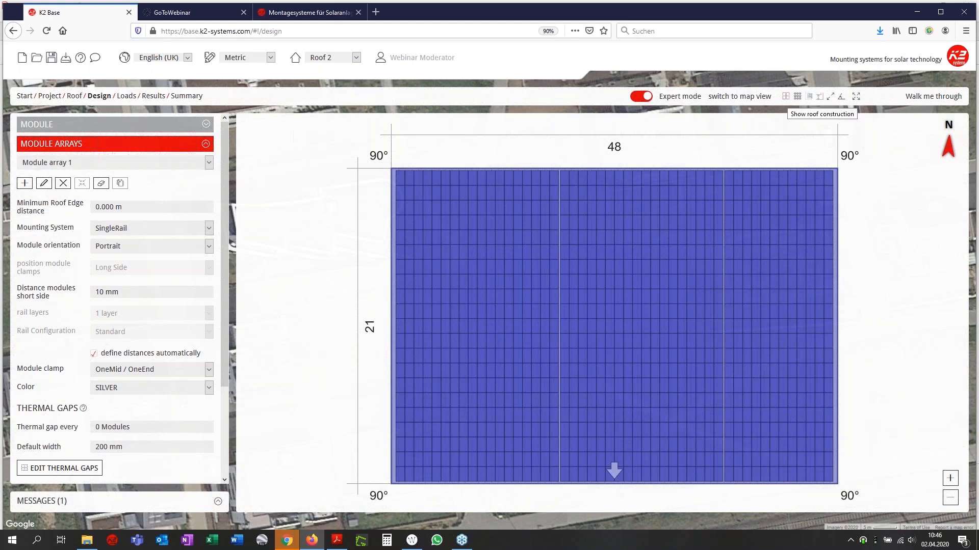
pyautogui.click(798, 100)
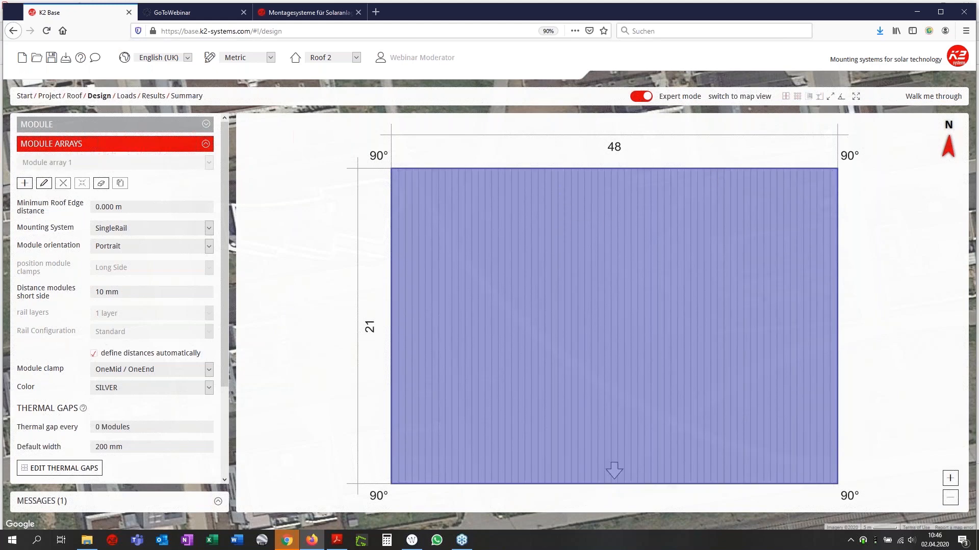
pyautogui.click(788, 100)
pyautogui.click(788, 101)
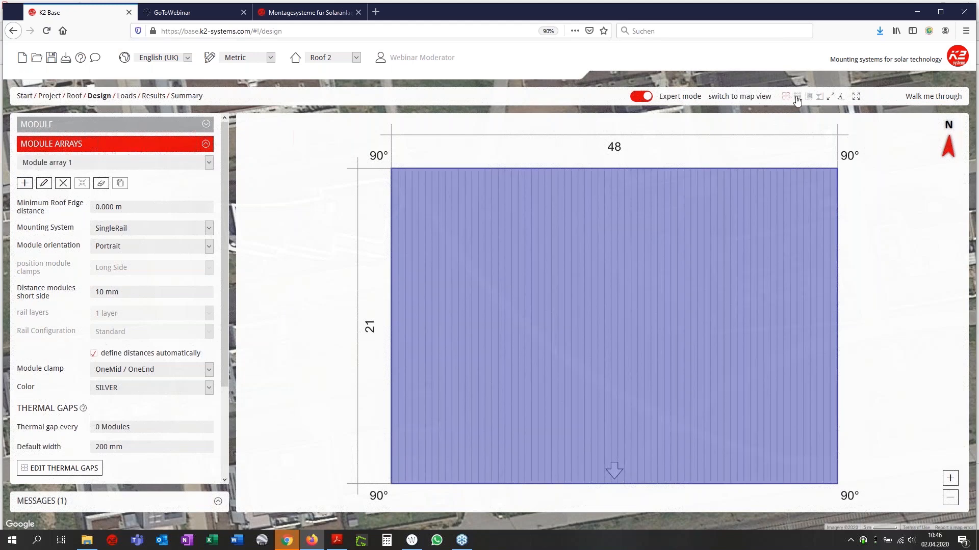
pyautogui.click(798, 101)
pyautogui.moveTo(623, 247); pyautogui.dragTo(560, 231)
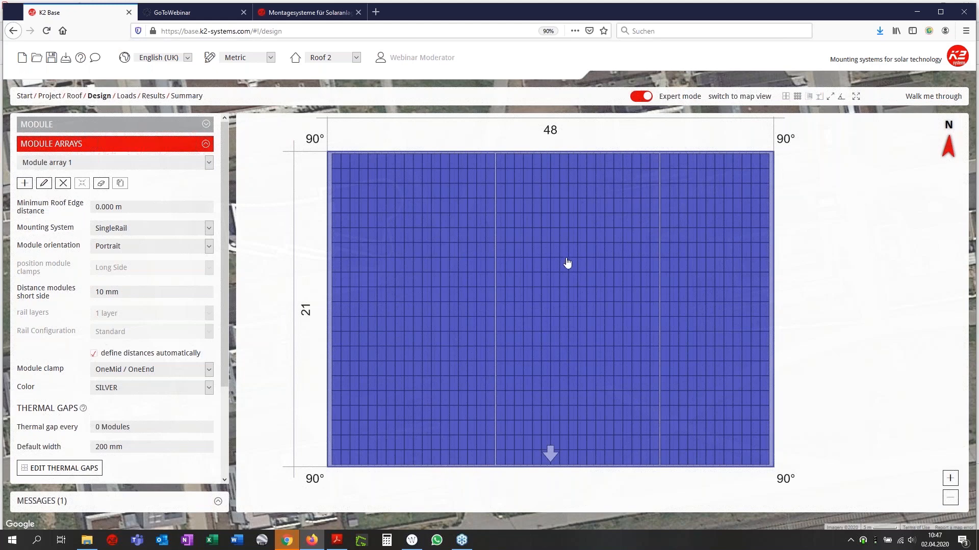
# Open module array 1 and its horizontal thermal gaps for editing, and inspect the existing gap across the middle
pyautogui.click(44, 184)
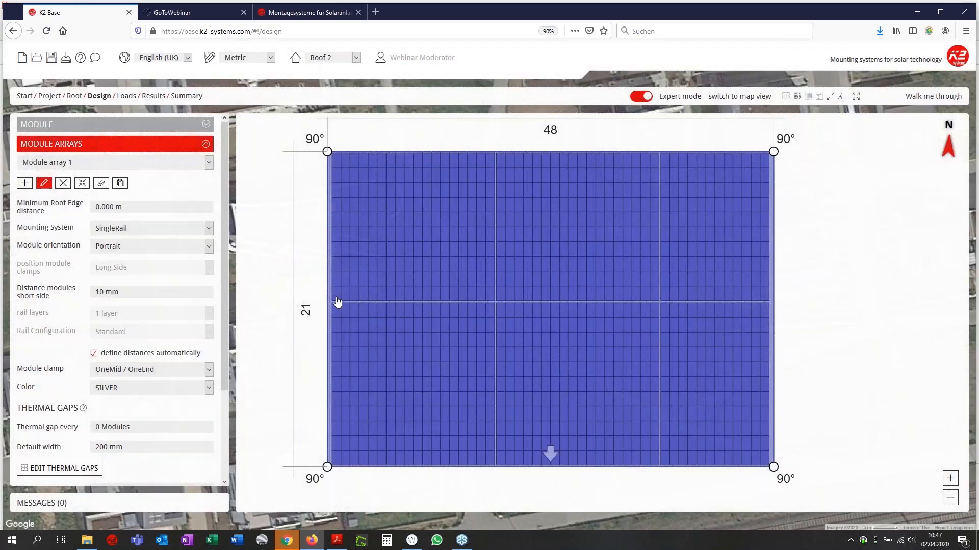
pyautogui.scroll(-4, 194, 347)
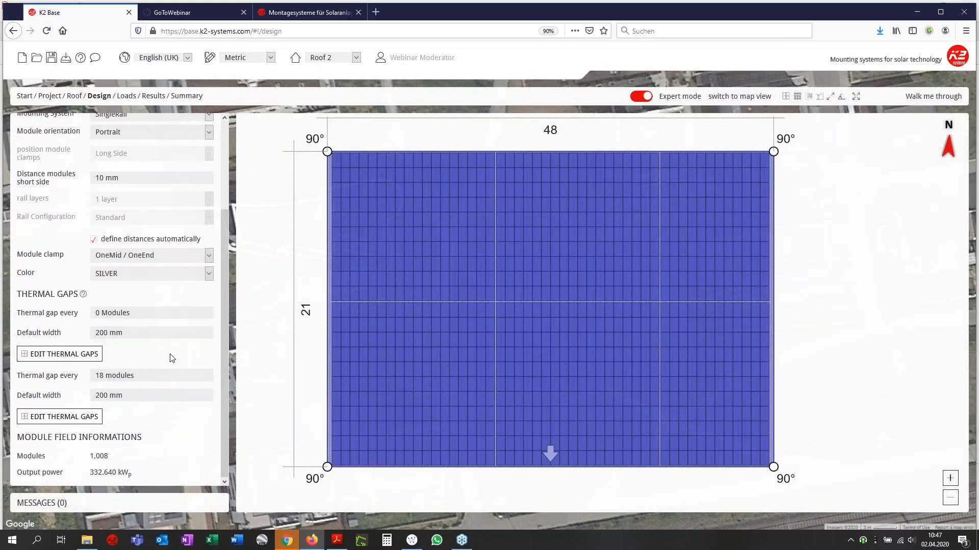
pyautogui.click(78, 358)
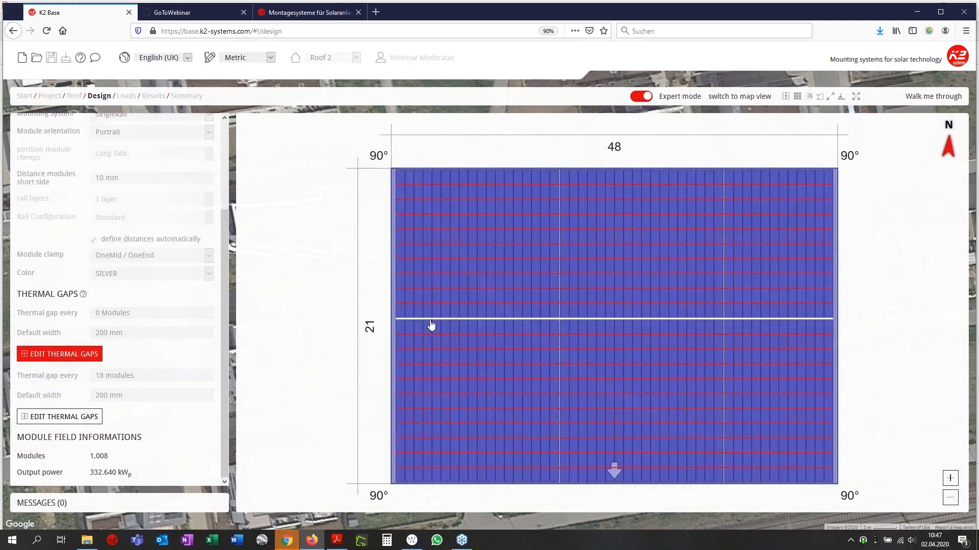
pyautogui.click(431, 325)
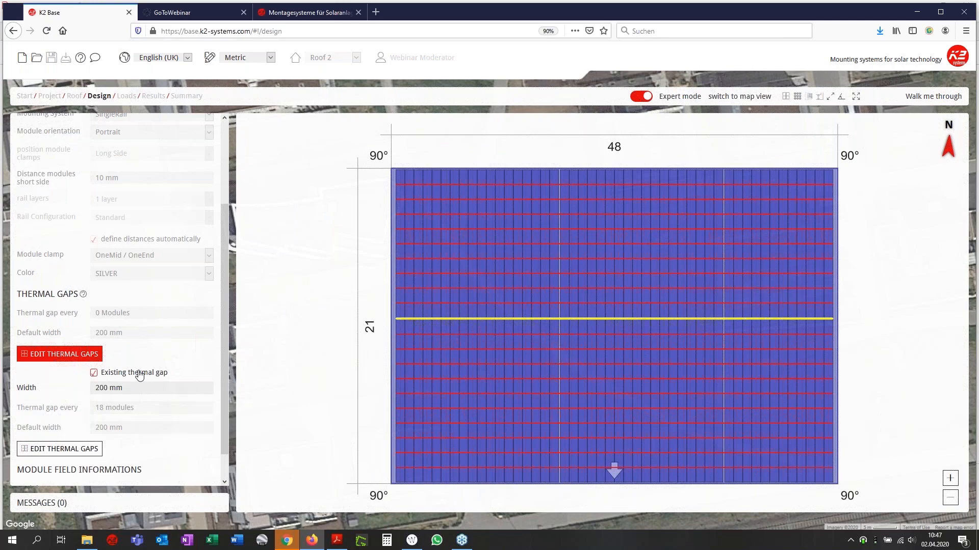
pyautogui.click(139, 374)
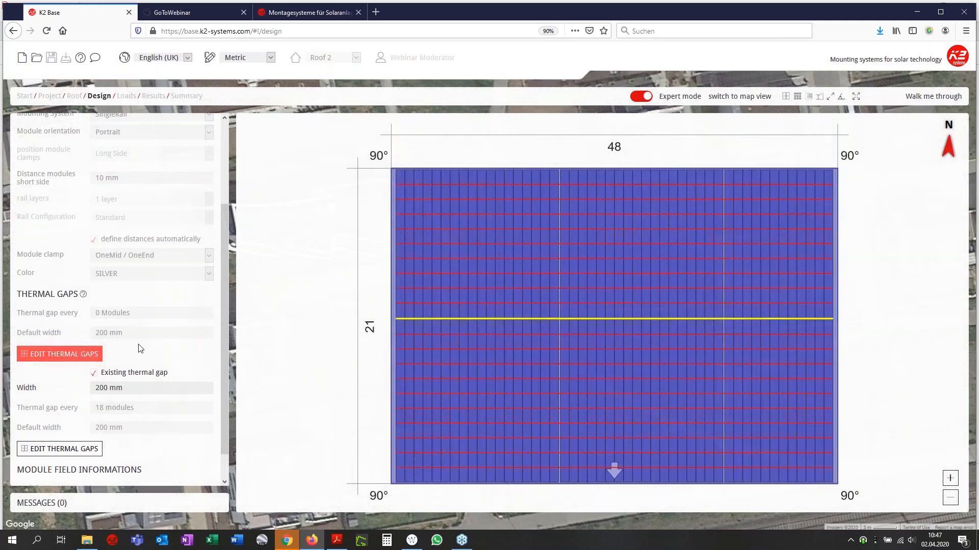
# Try a thermal gap every 1 module between the horizontal rows of module array 1, and reset the interval to 0 modules
pyautogui.click(134, 317)
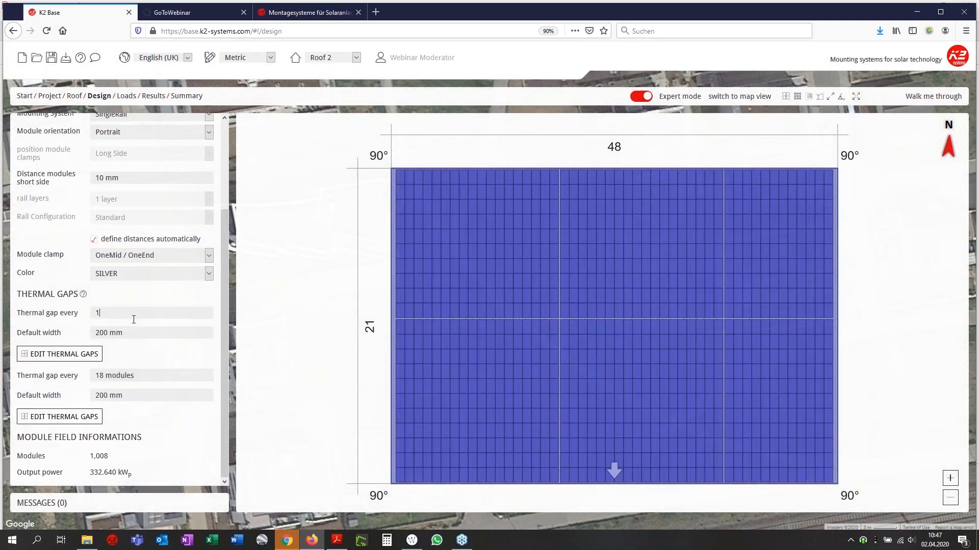
pyautogui.write('1')
pyautogui.press('Tab')
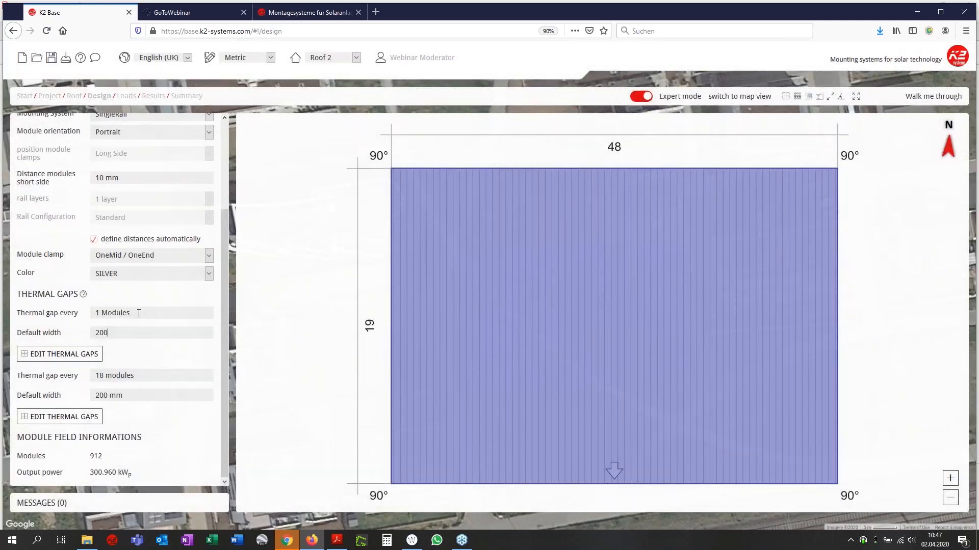
pyautogui.click(139, 313)
pyautogui.write('0')
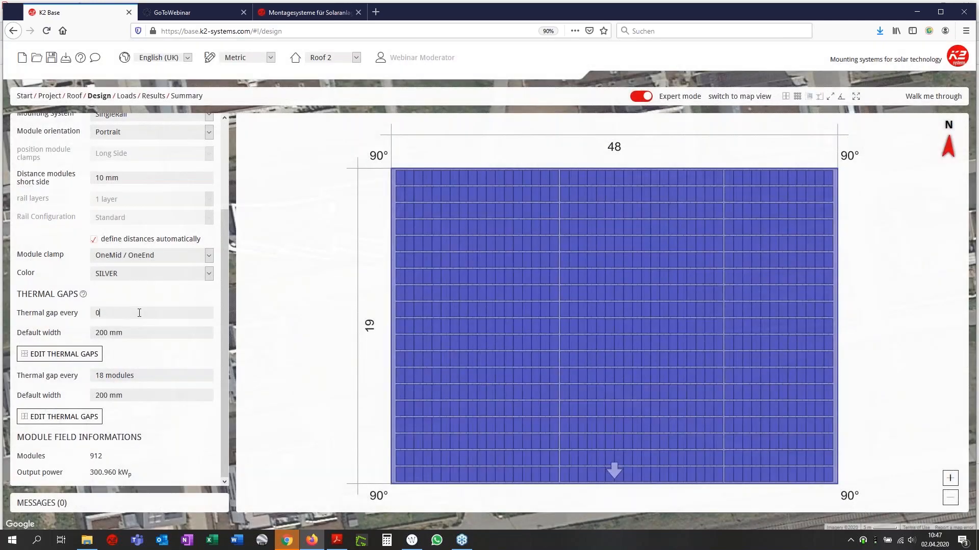
pyautogui.press('Tab')
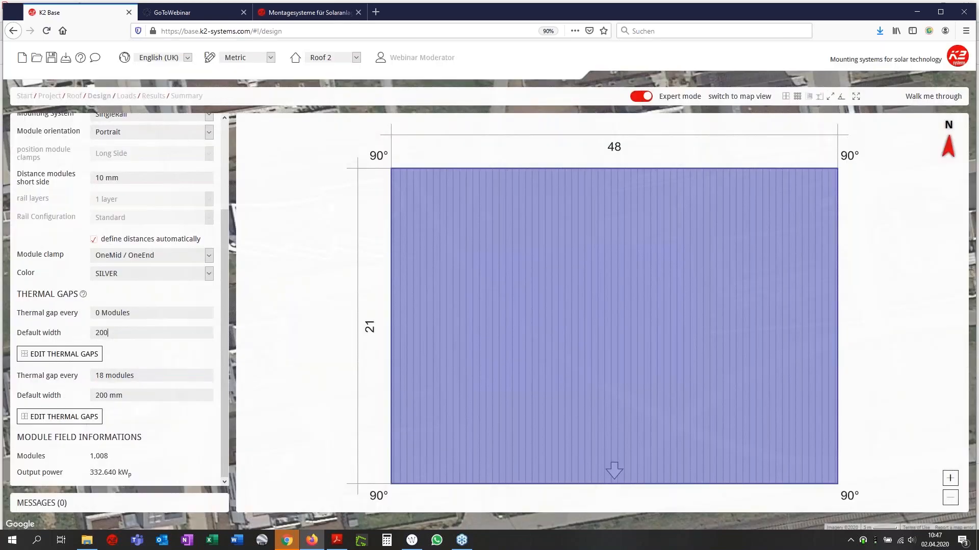
# Open the horizontal thermal gap positions of module array 1, inspect them across the array, and leave gap editing
pyautogui.click(86, 355)
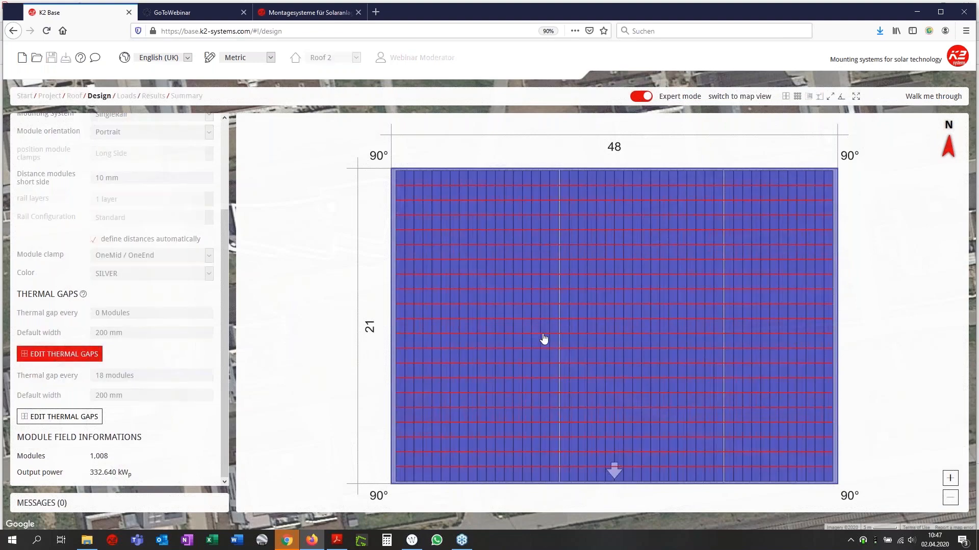
pyautogui.moveTo(320, 342); pyautogui.dragTo(296, 315)
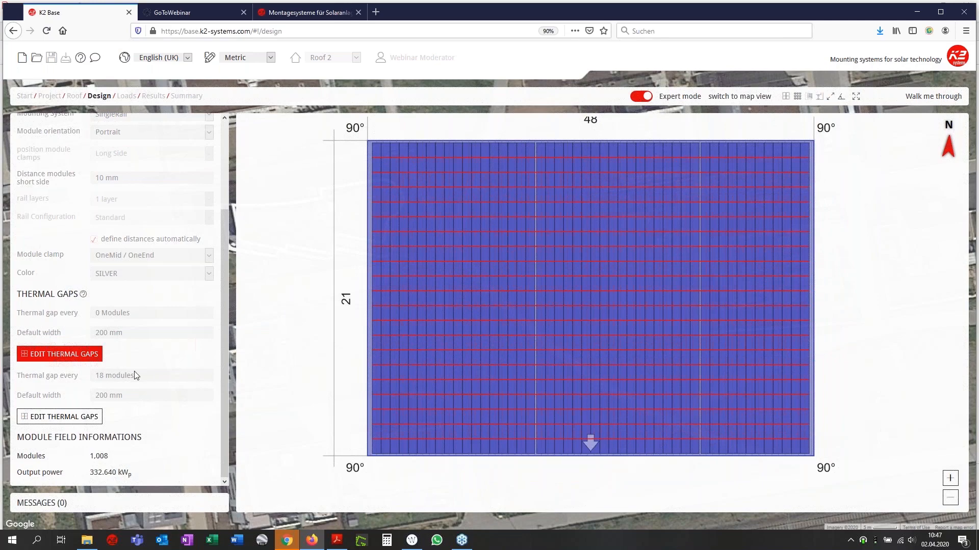
pyautogui.click(88, 355)
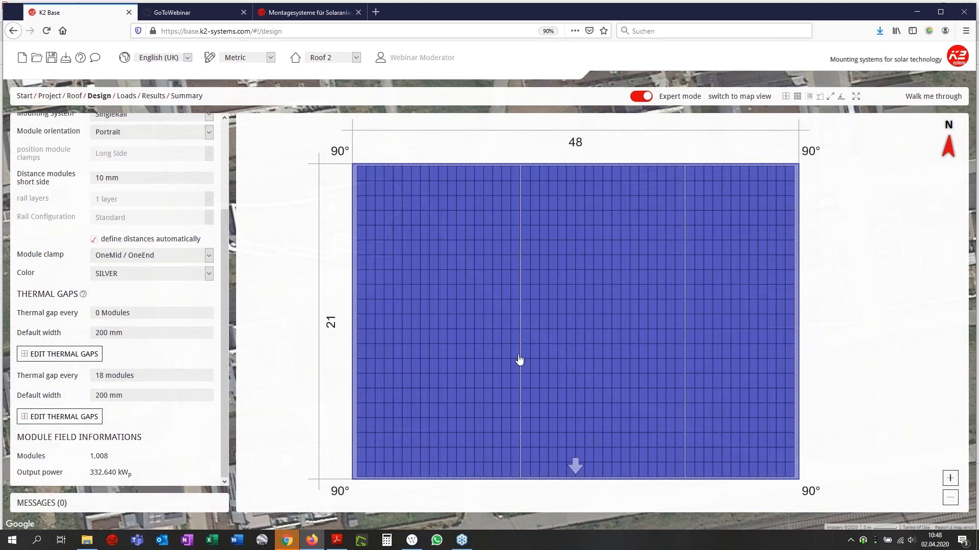
# Edit module array 1 and pull its east edge in to the first vertical thermal gap, making it 18 modules wide
pyautogui.scroll(2, 55, 235)
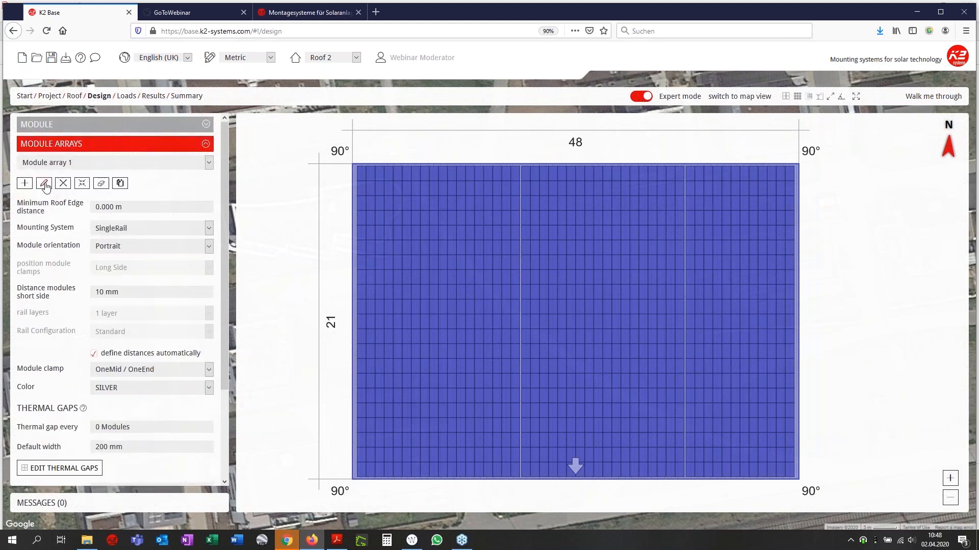
pyautogui.click(45, 185)
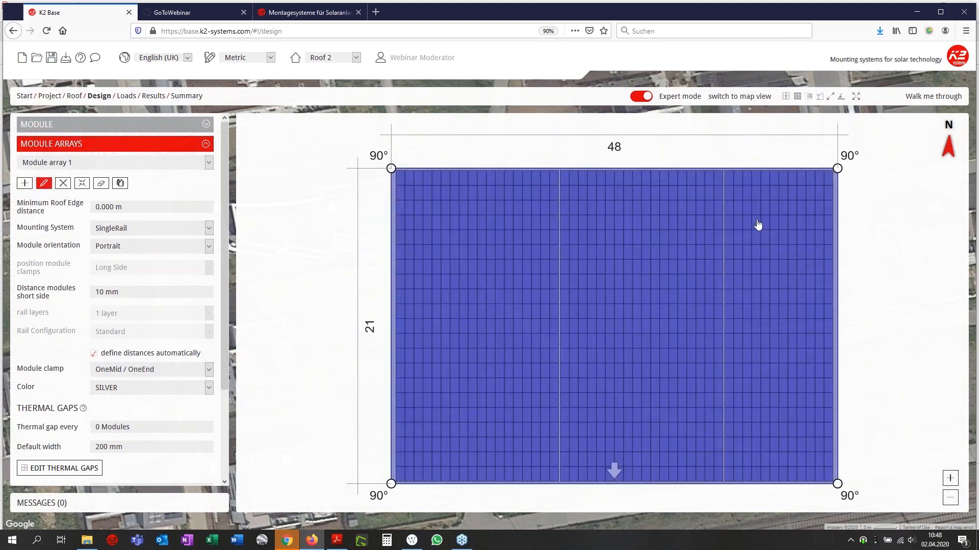
pyautogui.moveTo(671, 153); pyautogui.dragTo(637, 150)
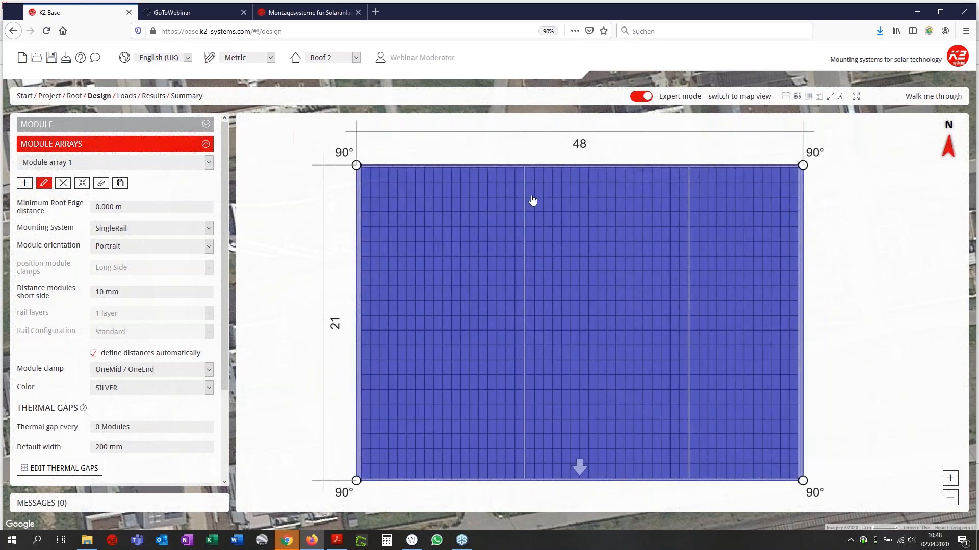
pyautogui.scroll(2, 533, 200)
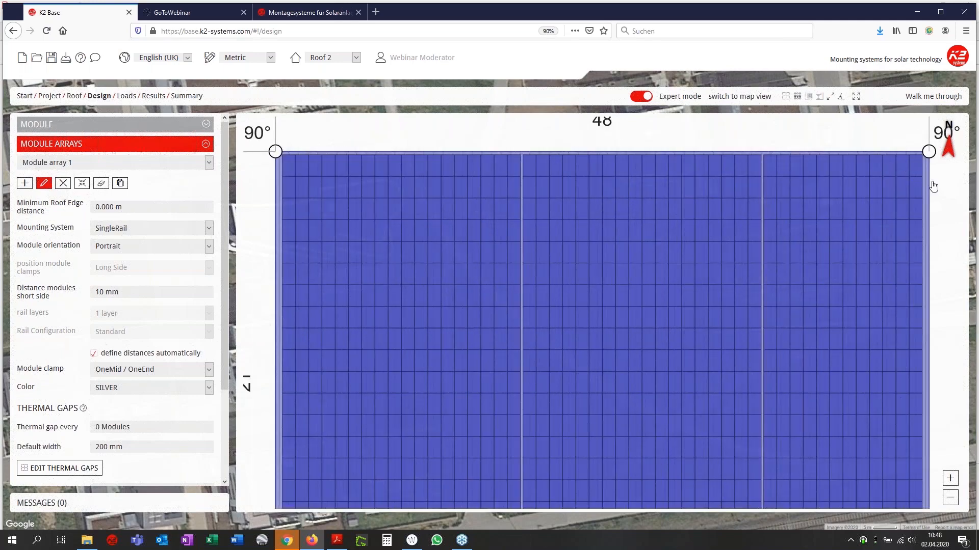
pyautogui.moveTo(923, 192); pyautogui.dragTo(523, 227)
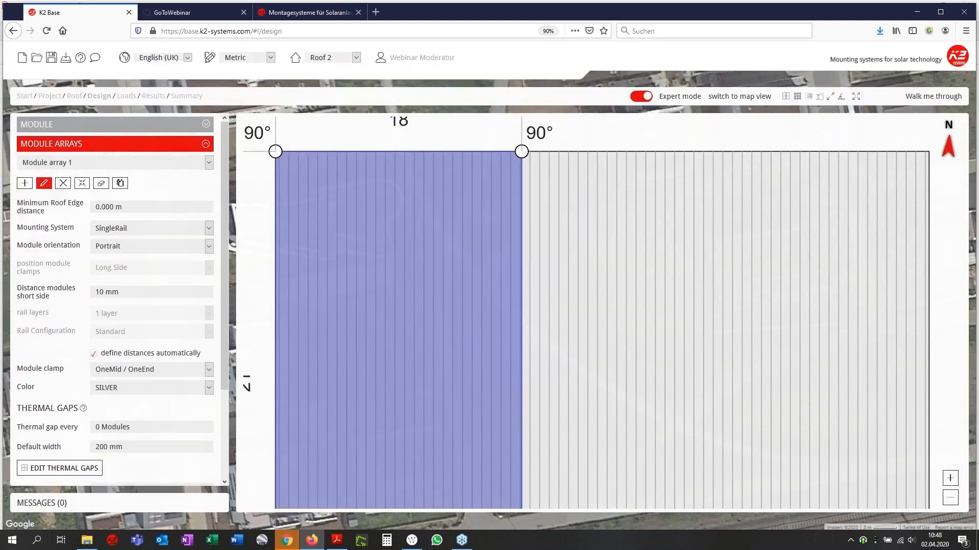
# Open the results and examine the rails and fasteners of the narrowed array in the installation plan
pyautogui.click(153, 97)
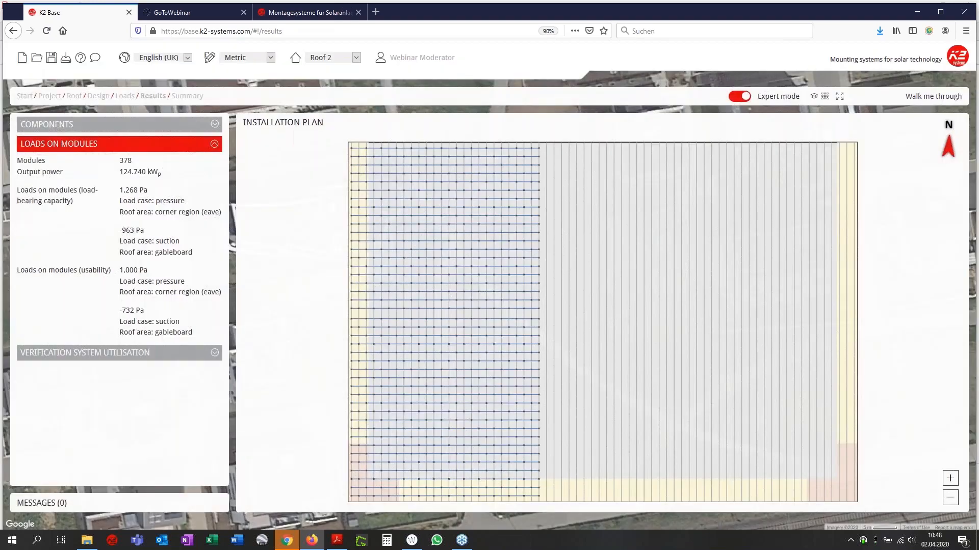
pyautogui.scroll(2, 492, 170)
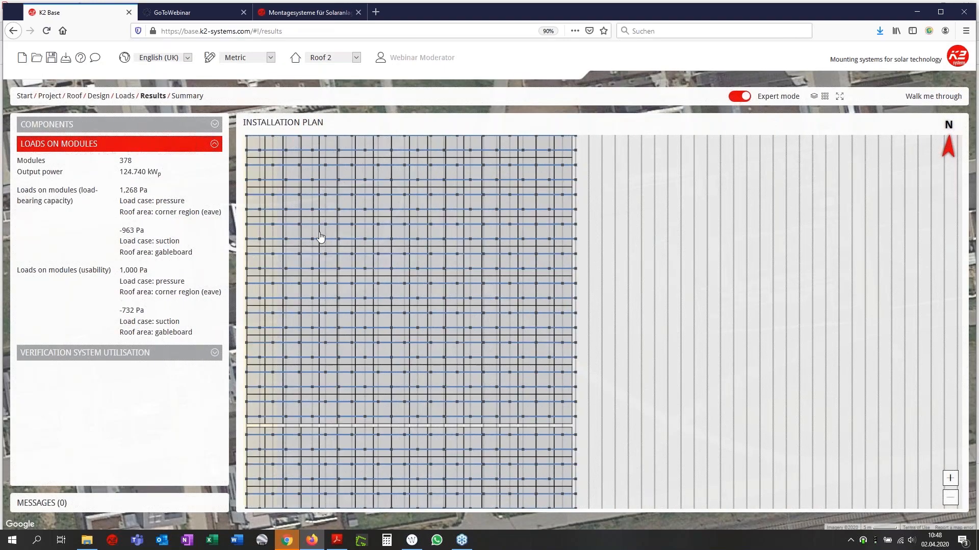
pyautogui.moveTo(372, 254); pyautogui.dragTo(437, 269)
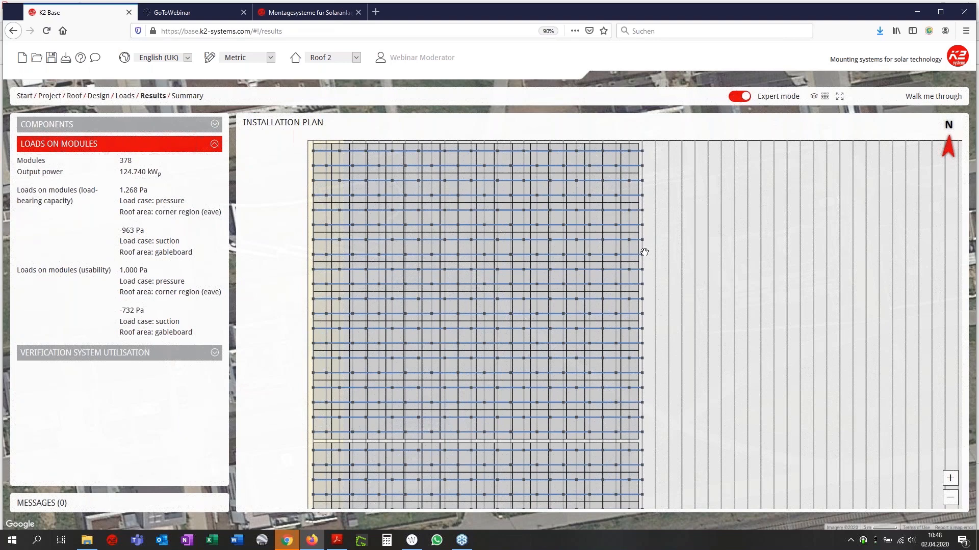
# Return to the design stage, fit module array 1's outline tightly to its modules and shift the array slightly east
pyautogui.click(100, 96)
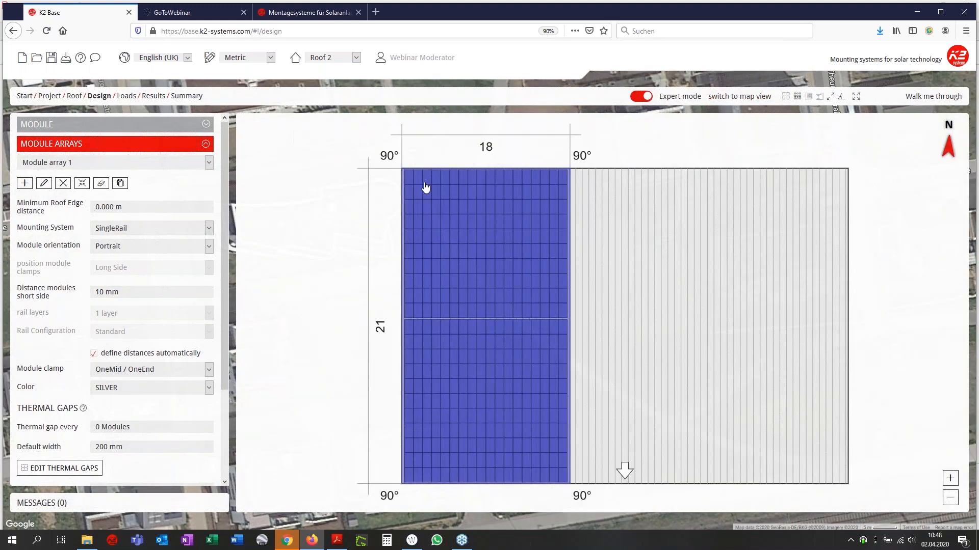
pyautogui.click(426, 188)
pyautogui.click(83, 187)
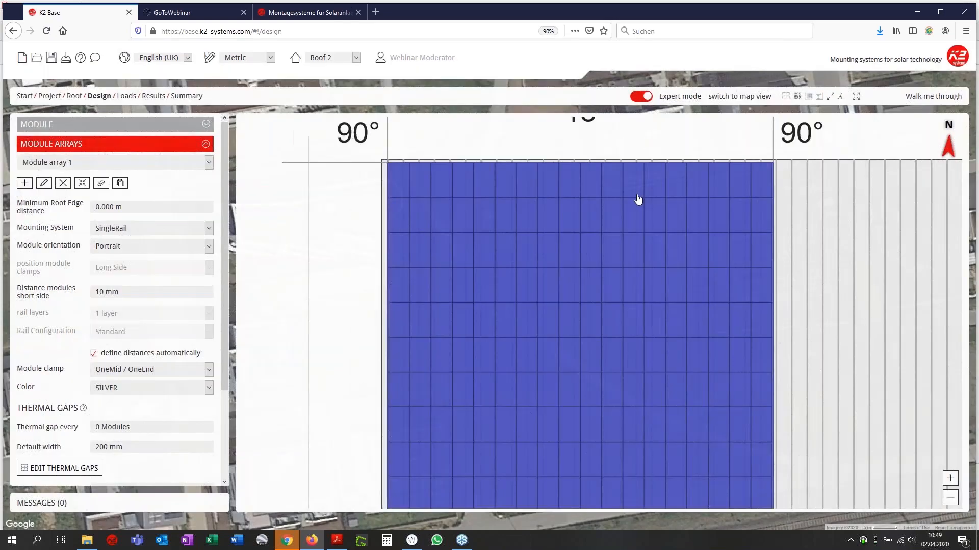
pyautogui.scroll(8, 454, 158)
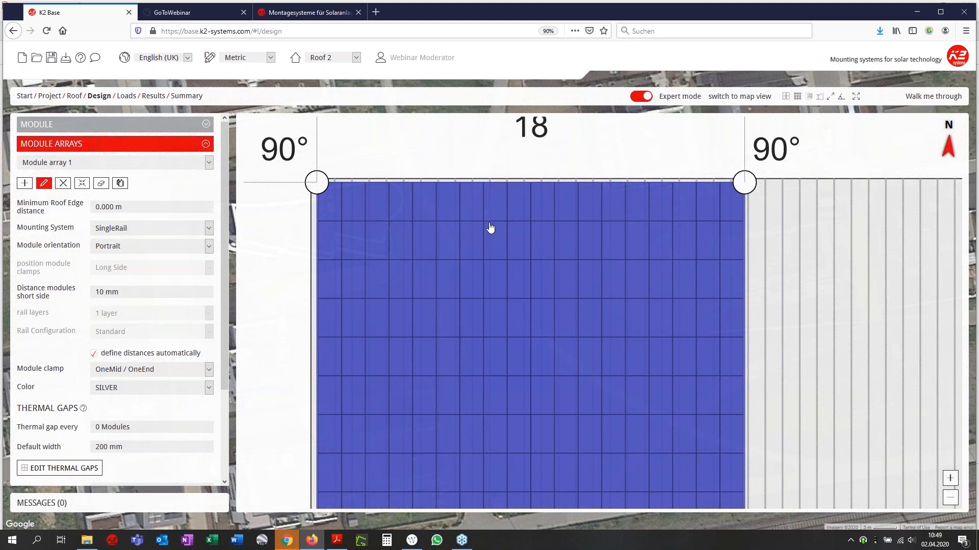
pyautogui.click(492, 226)
pyautogui.moveTo(491, 223); pyautogui.dragTo(490, 223)
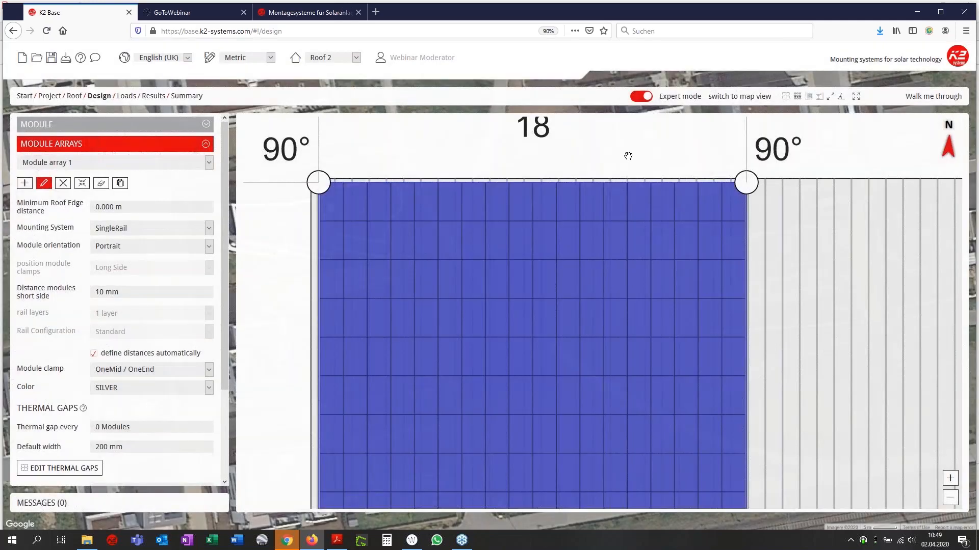
# Add a parallel SingleRail module field in portrait orientation and draw it east of array 1, about 10 modules wide and 9 high
pyautogui.moveTo(628, 155); pyautogui.dragTo(482, 143)
pyautogui.scroll(-3, 495, 211)
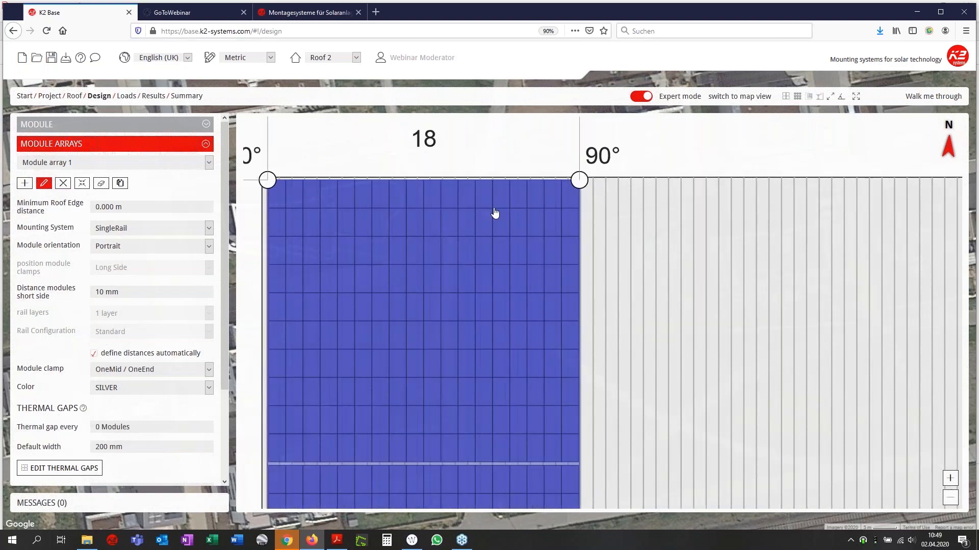
pyautogui.scroll(-1, 495, 213)
pyautogui.click(25, 184)
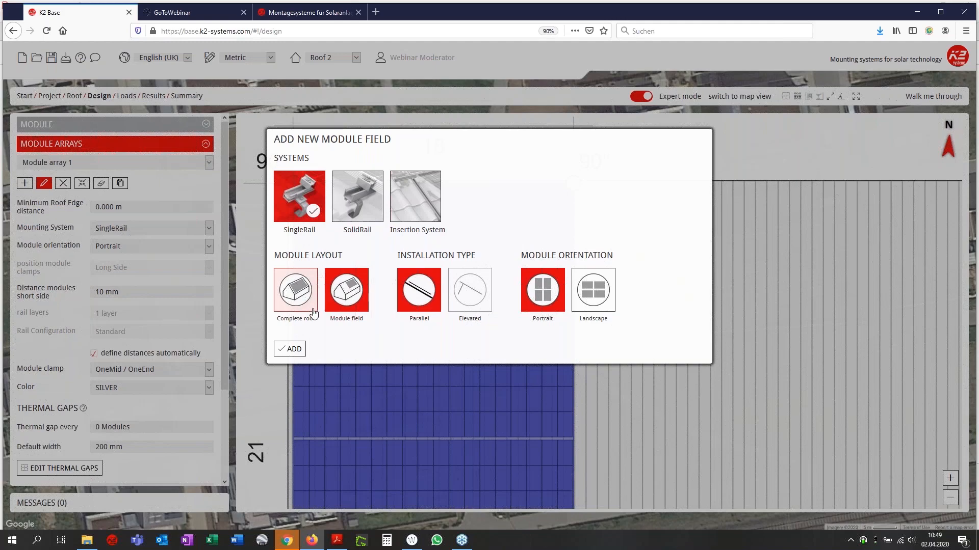
pyautogui.click(299, 352)
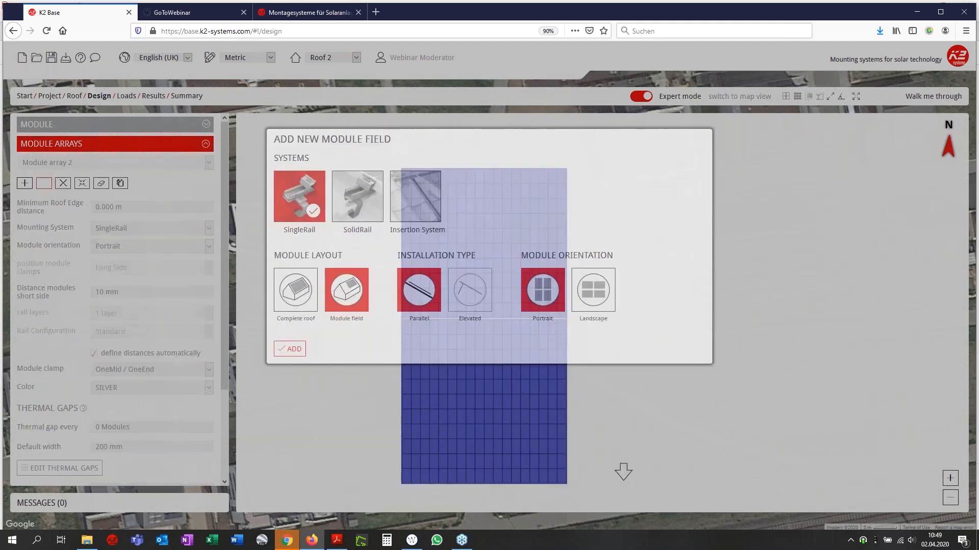
pyautogui.scroll(1, 573, 168)
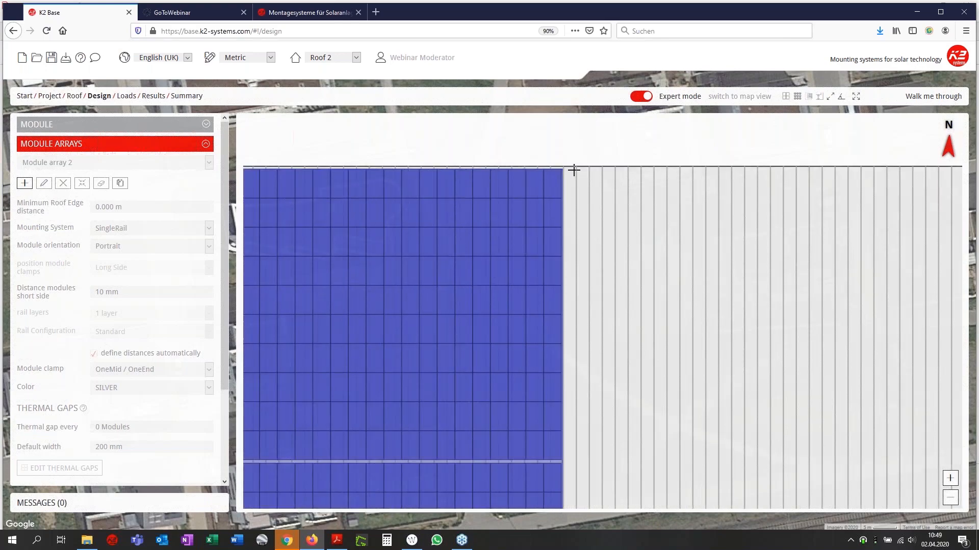
pyautogui.moveTo(574, 170); pyautogui.dragTo(752, 449)
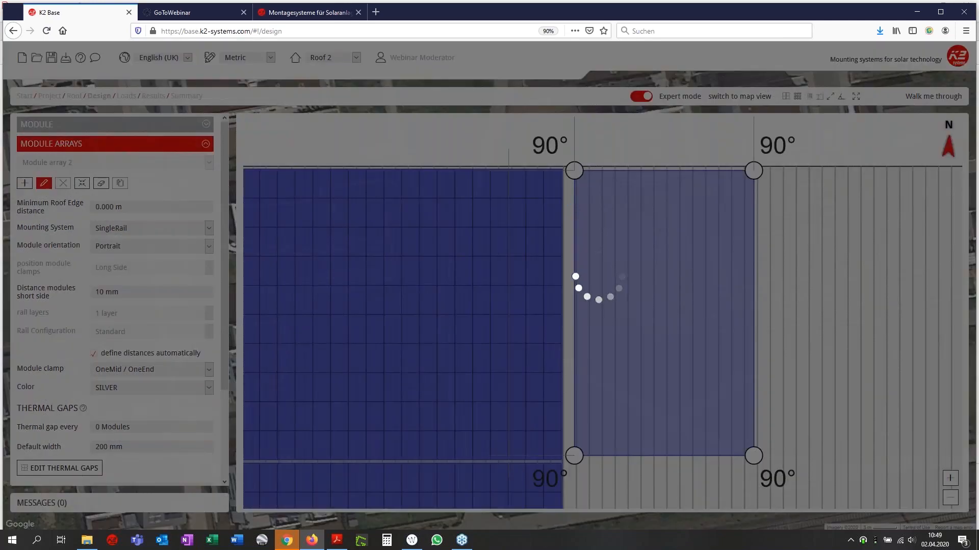
# Set module array 2's width to 18 modules, extending eastward, and stretch it over the full roof height to 21 module rows
pyautogui.scroll(3, 578, 196)
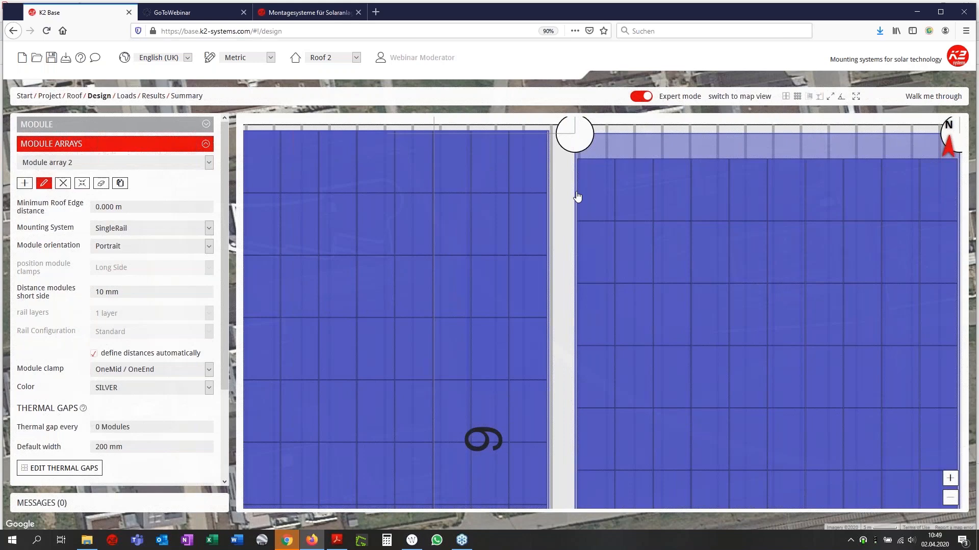
pyautogui.scroll(-2, 578, 197)
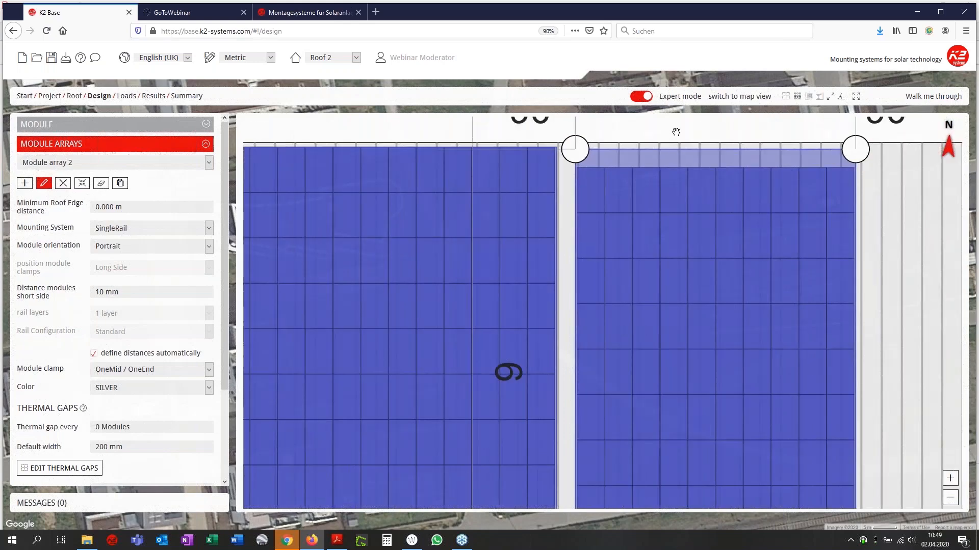
pyautogui.scroll(-2, 662, 233)
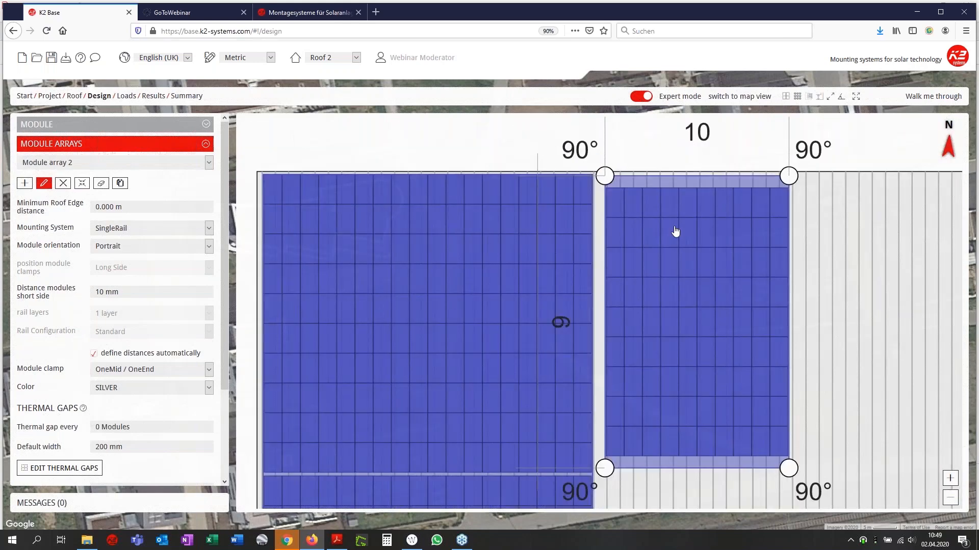
pyautogui.click(701, 138)
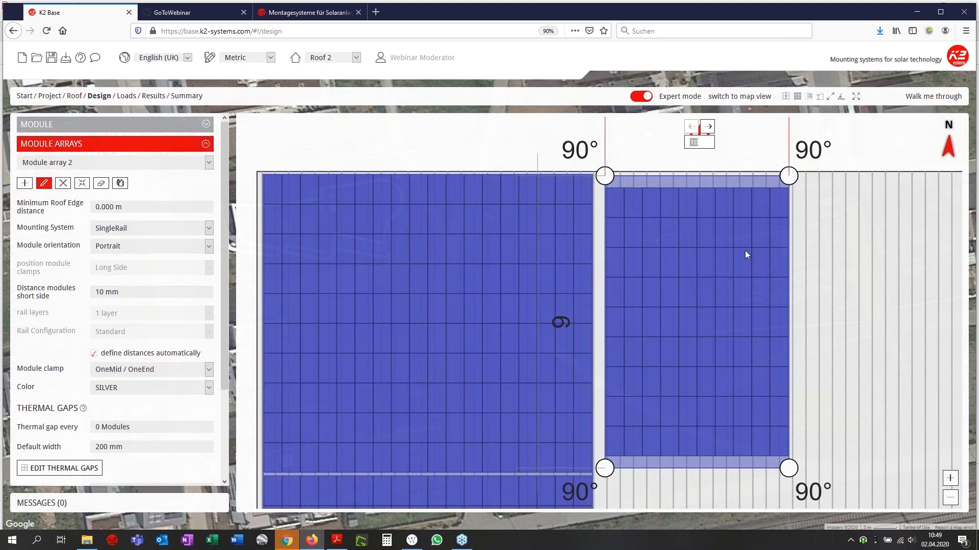
pyautogui.write('18')
pyautogui.click(709, 131)
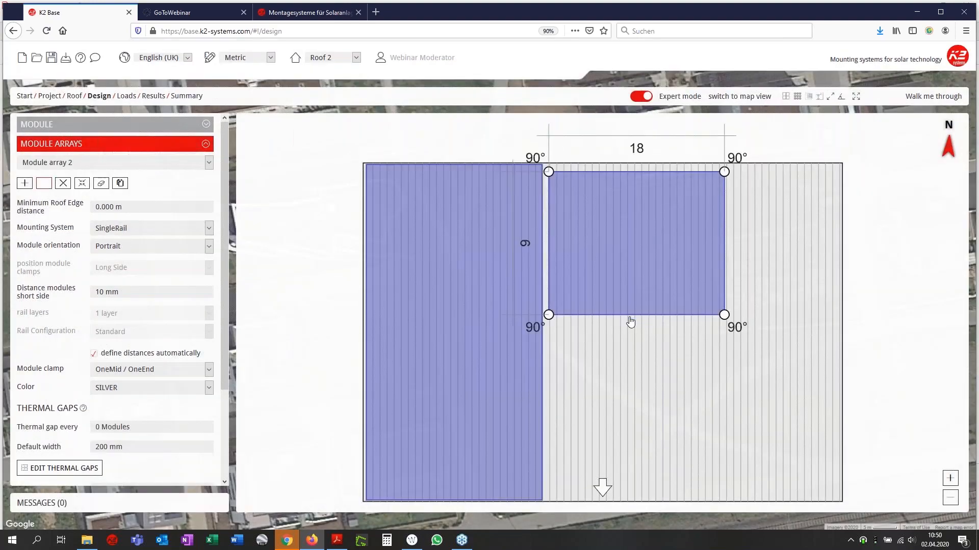
pyautogui.moveTo(631, 322); pyautogui.dragTo(633, 502)
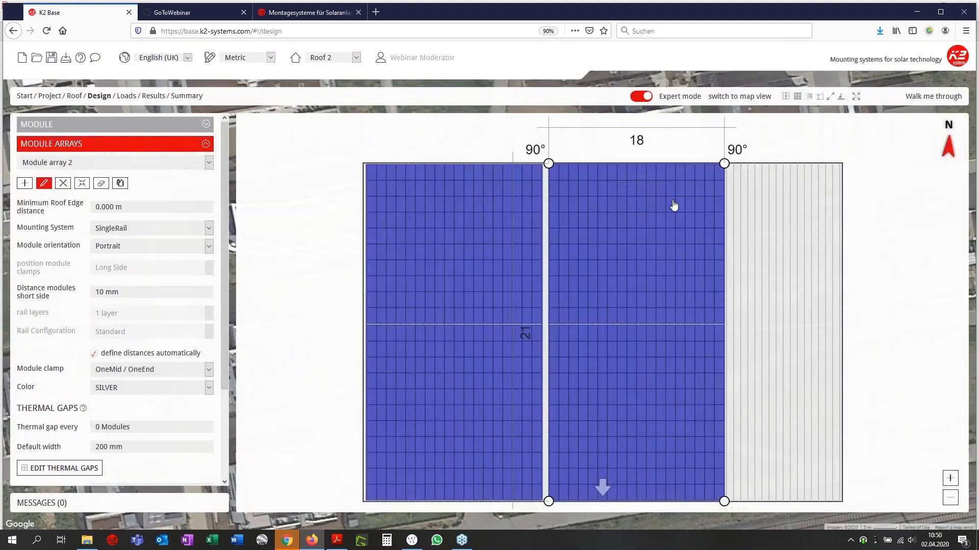
# Open the results, review the system utilisation verification and examine the rails of both arrays beside the gap between them
pyautogui.click(155, 97)
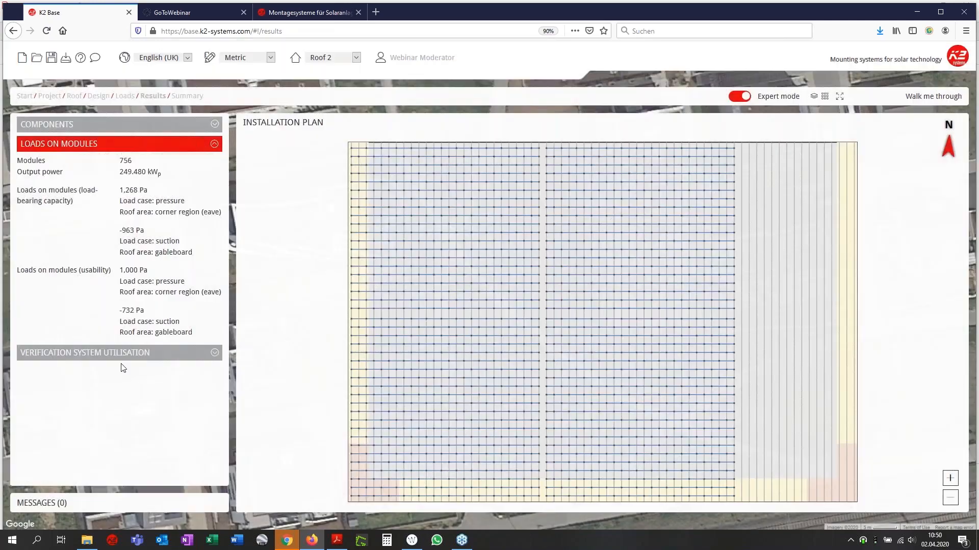
pyautogui.click(80, 353)
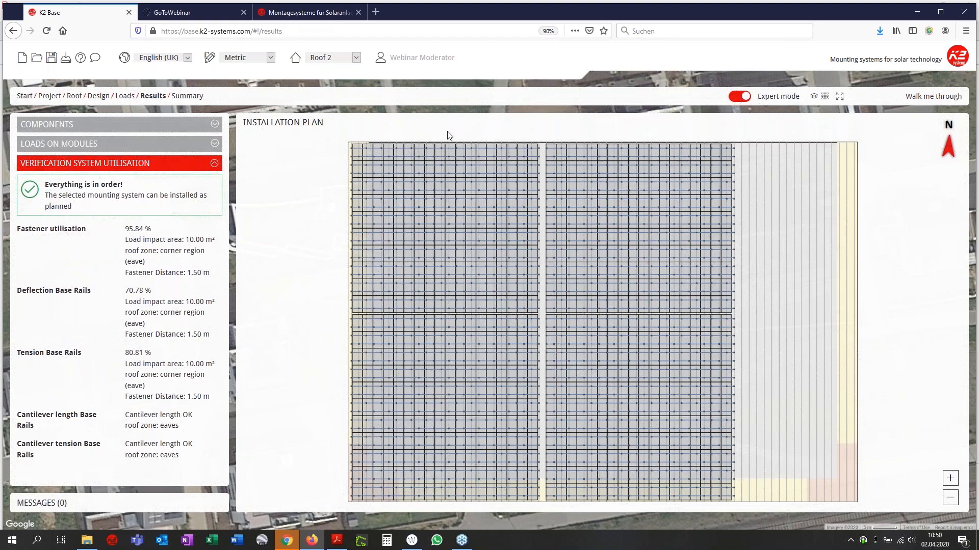
pyautogui.scroll(1, 453, 139)
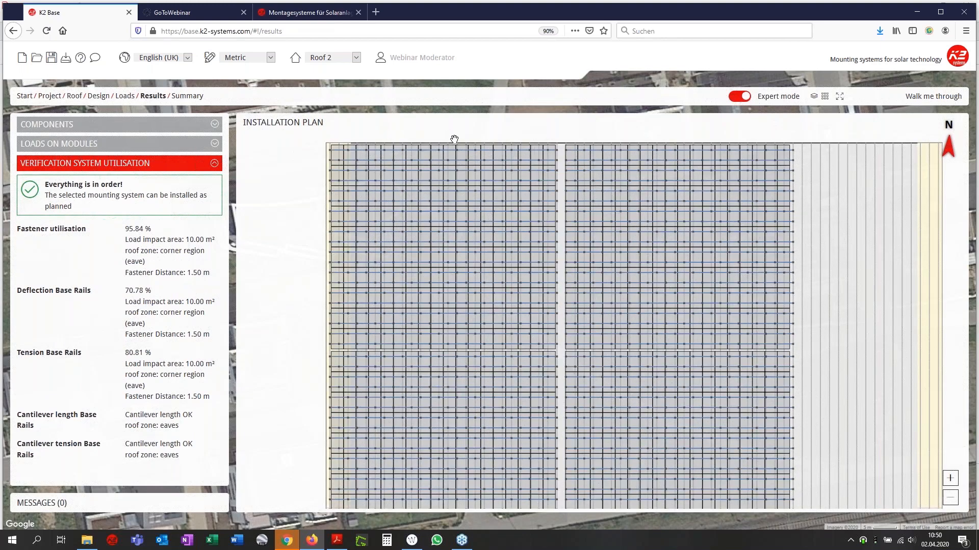
pyautogui.scroll(1, 455, 139)
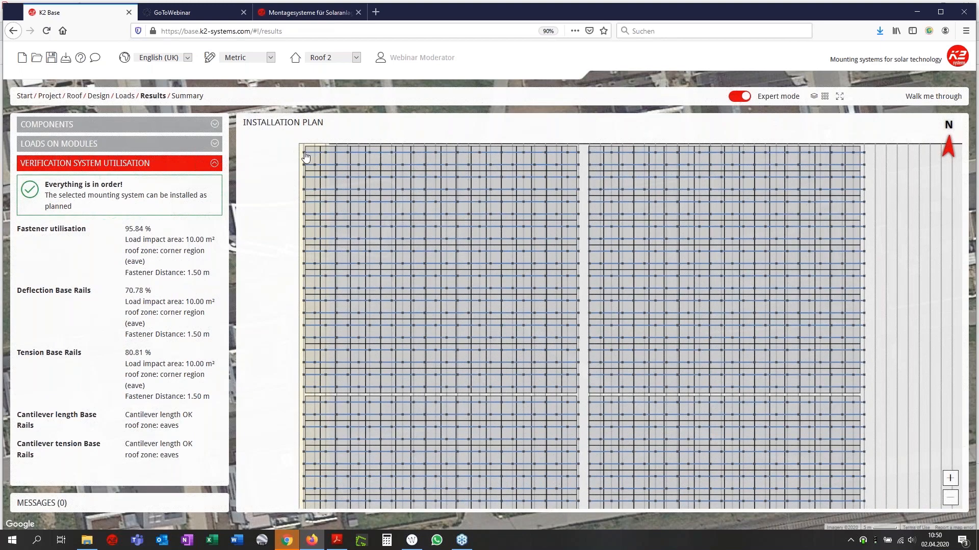
pyautogui.scroll(2, 305, 157)
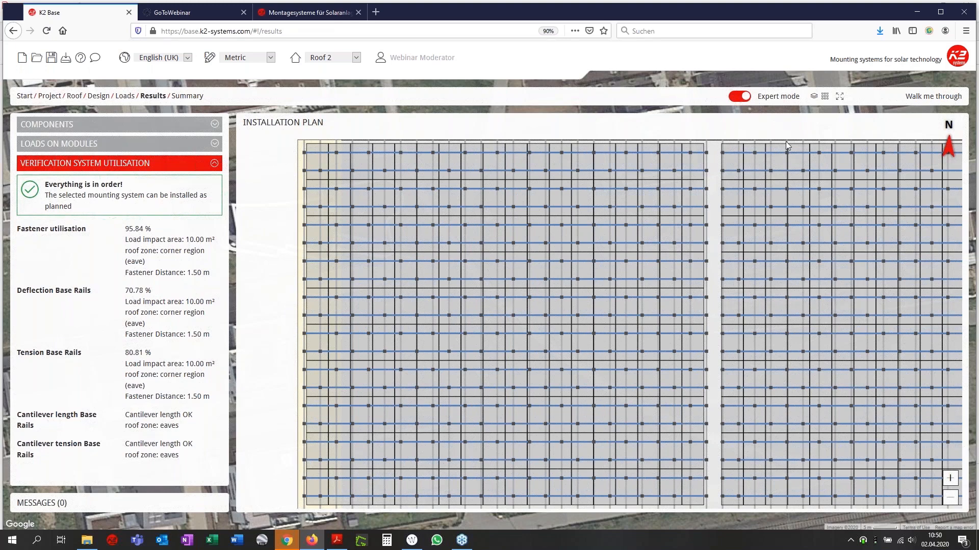
# Return to the design stage, add a module array and draw it east of array 2, about 11 modules wide and 10 high
pyautogui.moveTo(590, 174); pyautogui.dragTo(498, 171)
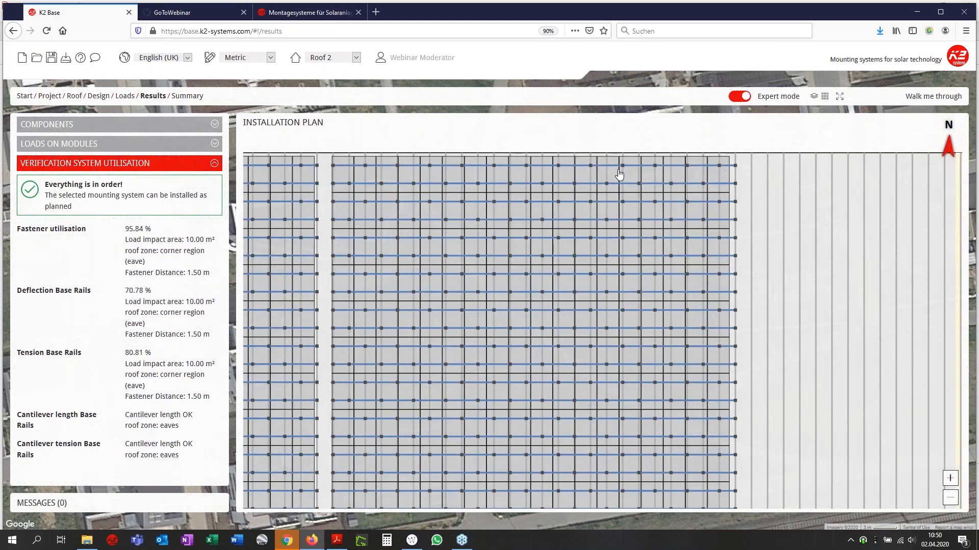
pyautogui.click(101, 99)
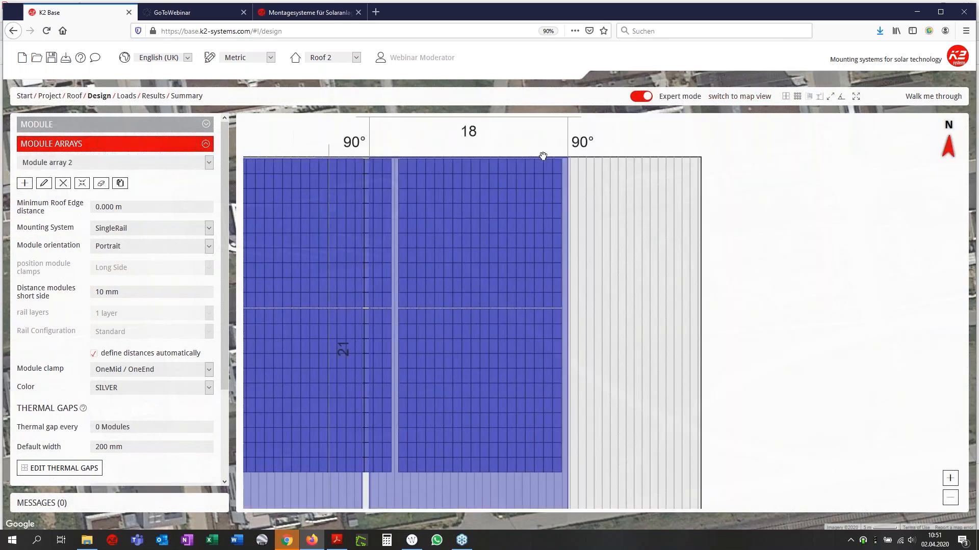
pyautogui.scroll(1, 543, 156)
pyautogui.scroll(4, 635, 179)
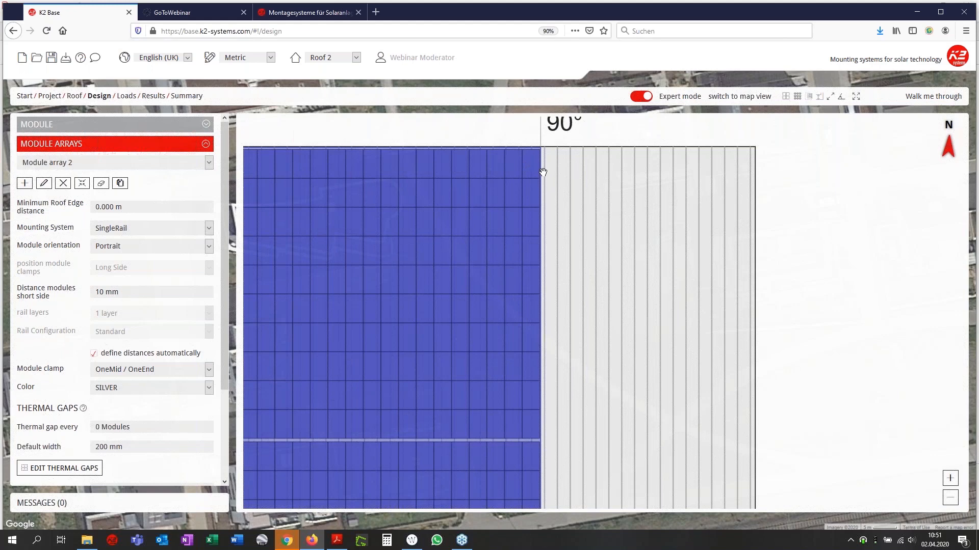
pyautogui.click(24, 183)
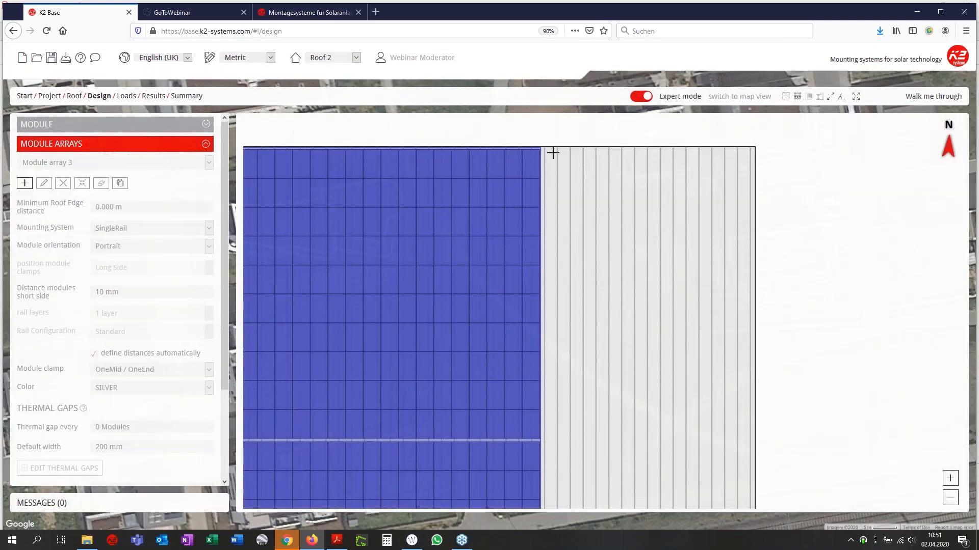
pyautogui.moveTo(549, 147)
pyautogui.mouseDown()
pyautogui.moveTo(581, 231)
pyautogui.moveTo(688, 304)
pyautogui.moveTo(754, 455)
pyautogui.mouseUp()
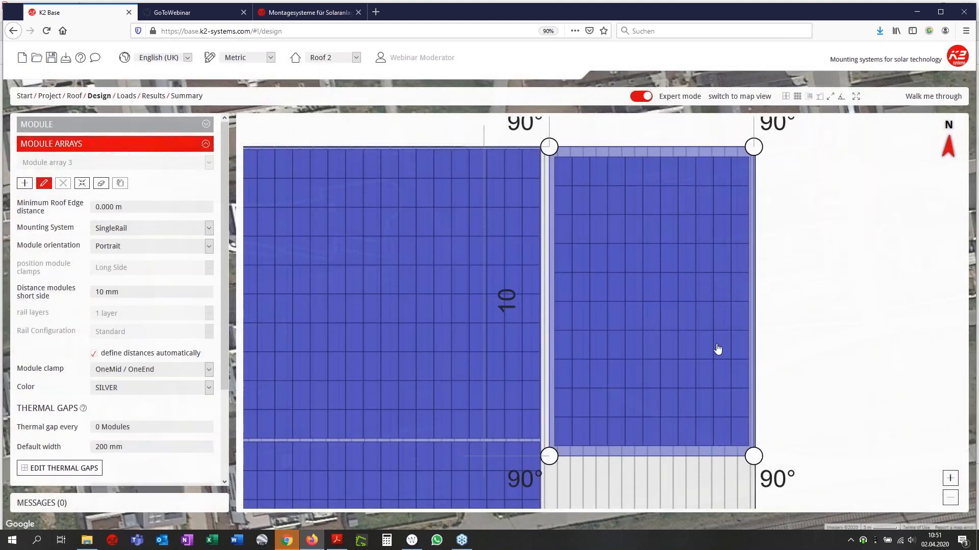
# Stretch module array 3 down to the southern roof edge for 21 module rows, and open the results to view the installation plan
pyautogui.scroll(-1, 716, 345)
pyautogui.moveTo(795, 351); pyautogui.dragTo(751, 212)
pyautogui.moveTo(696, 280); pyautogui.dragTo(695, 501)
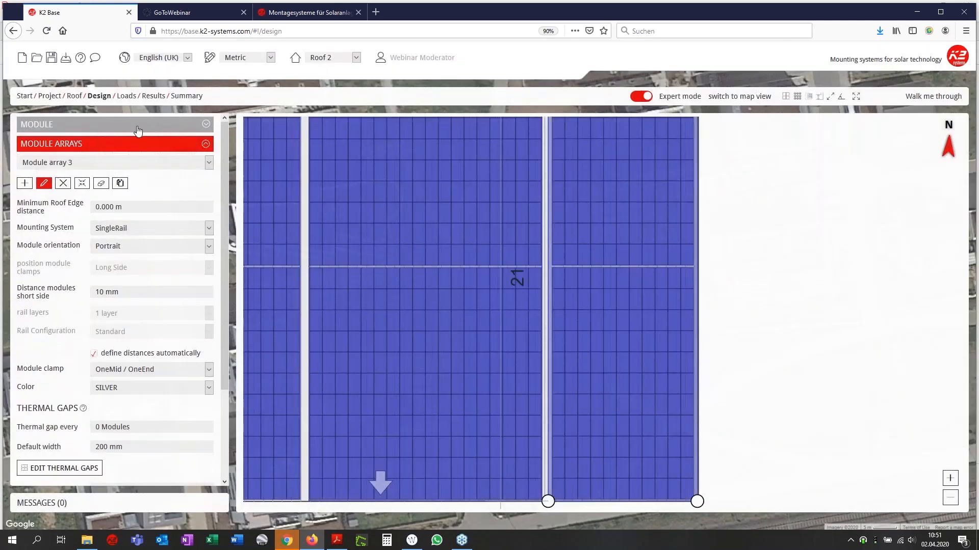
pyautogui.click(153, 95)
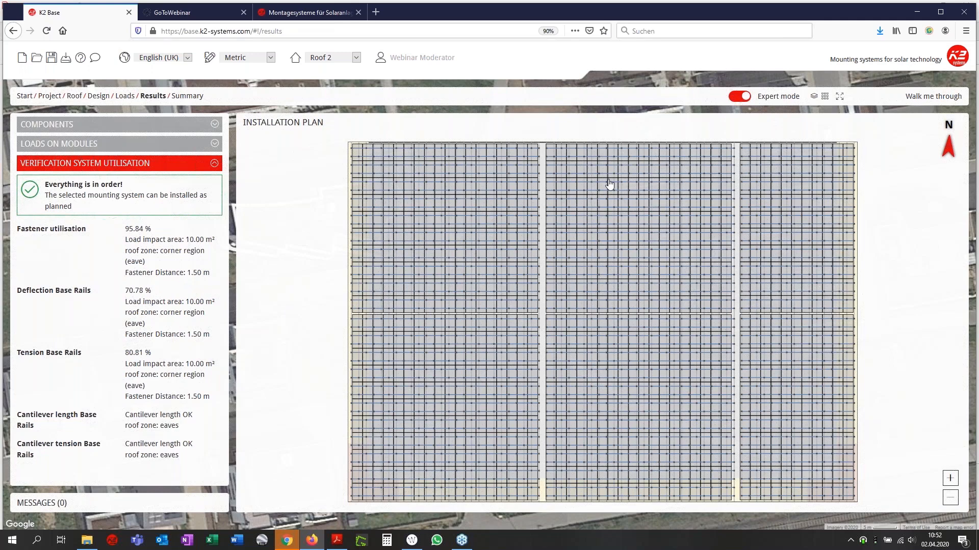
# Back in the design stage, move module array 3's western edge slightly west to narrow the gap beside array 2
pyautogui.click(97, 97)
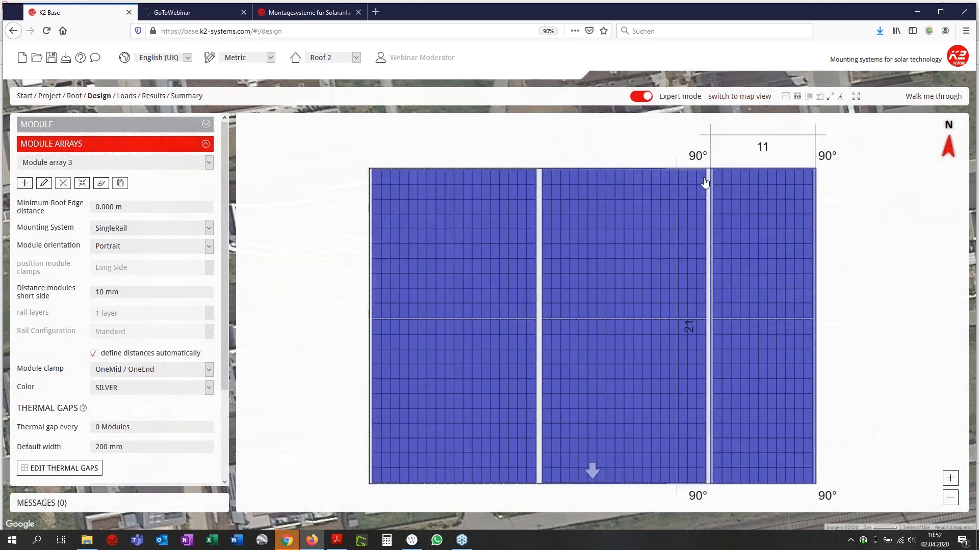
pyautogui.scroll(5, 705, 182)
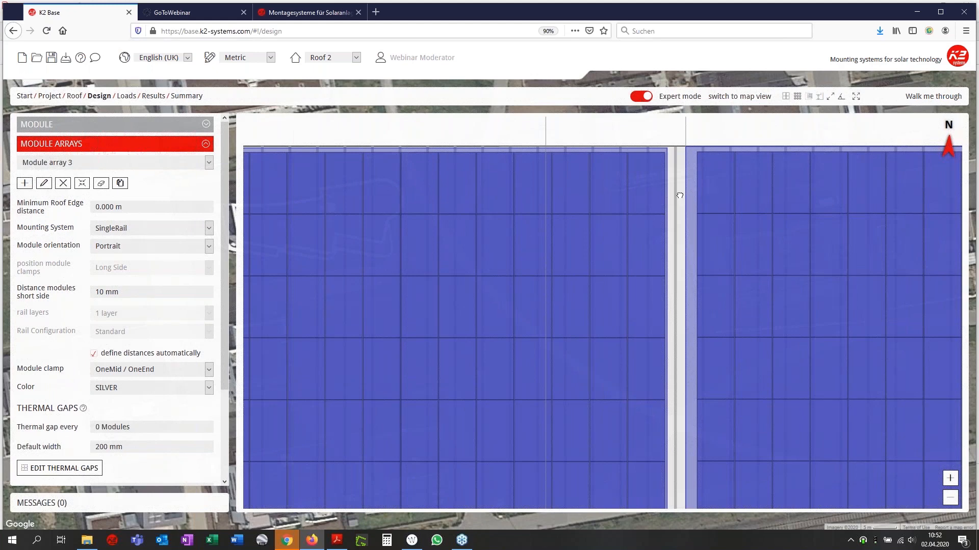
pyautogui.moveTo(679, 196); pyautogui.dragTo(670, 197)
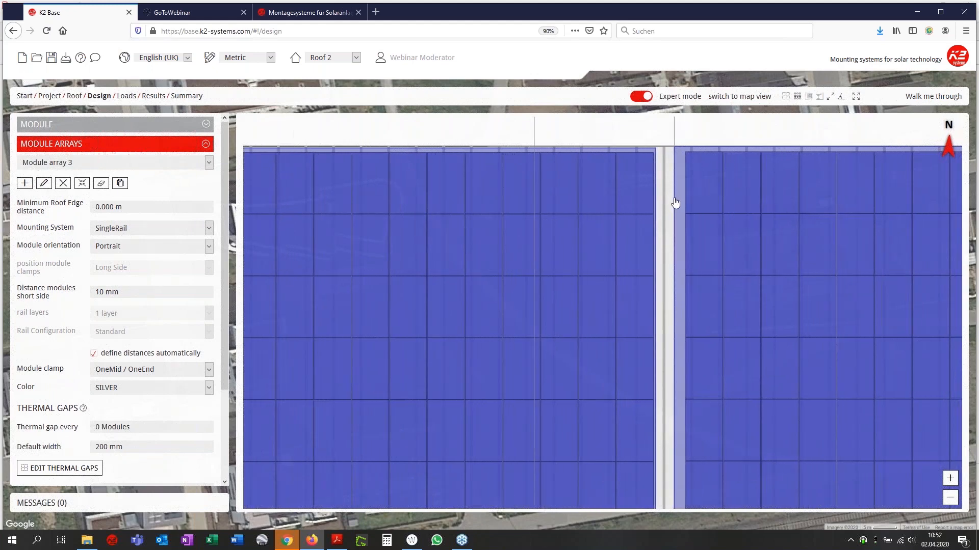
pyautogui.click(675, 202)
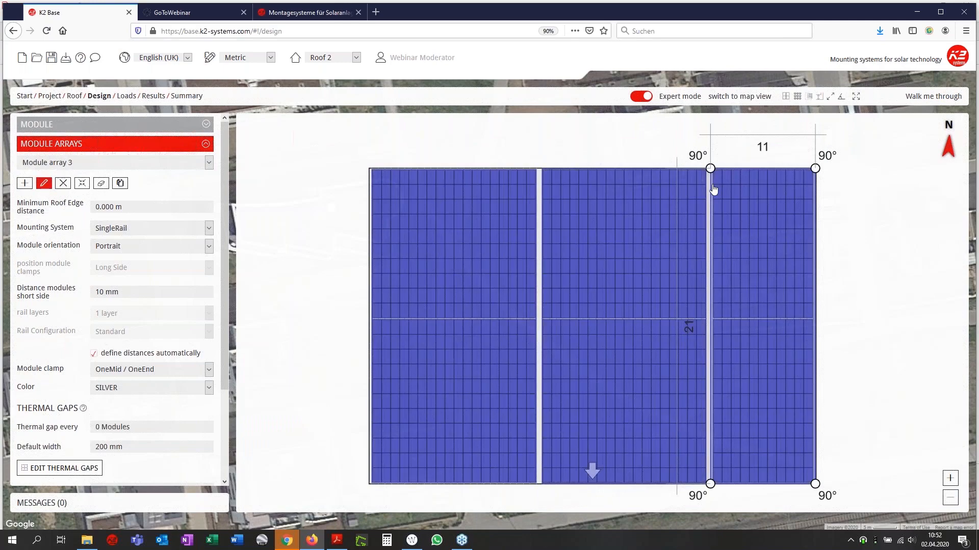
pyautogui.scroll(5, 713, 189)
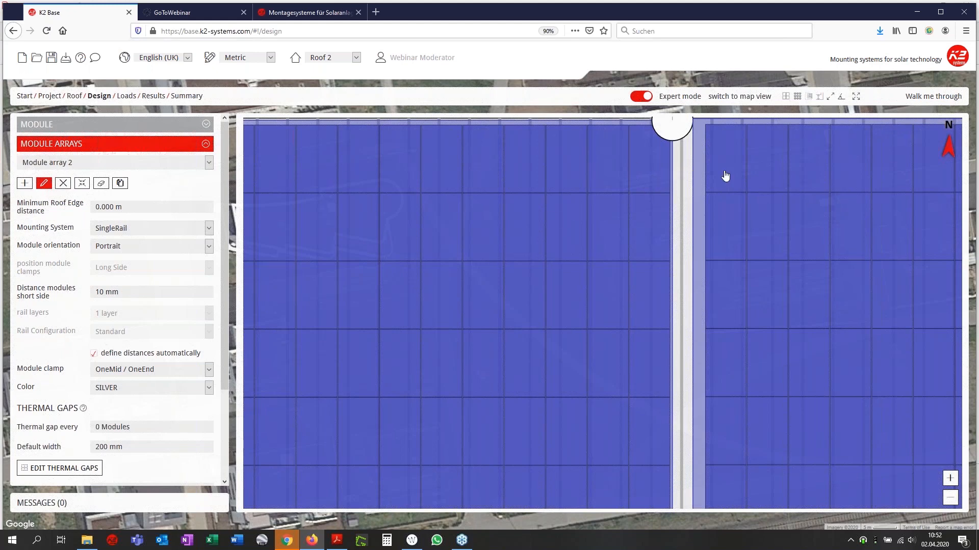
pyautogui.click(693, 203)
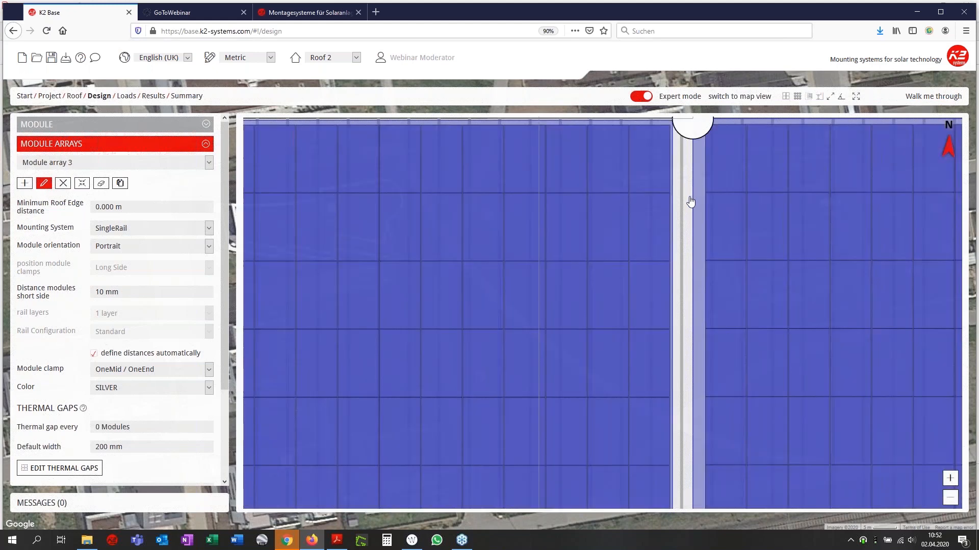
pyautogui.moveTo(689, 199); pyautogui.dragTo(681, 199)
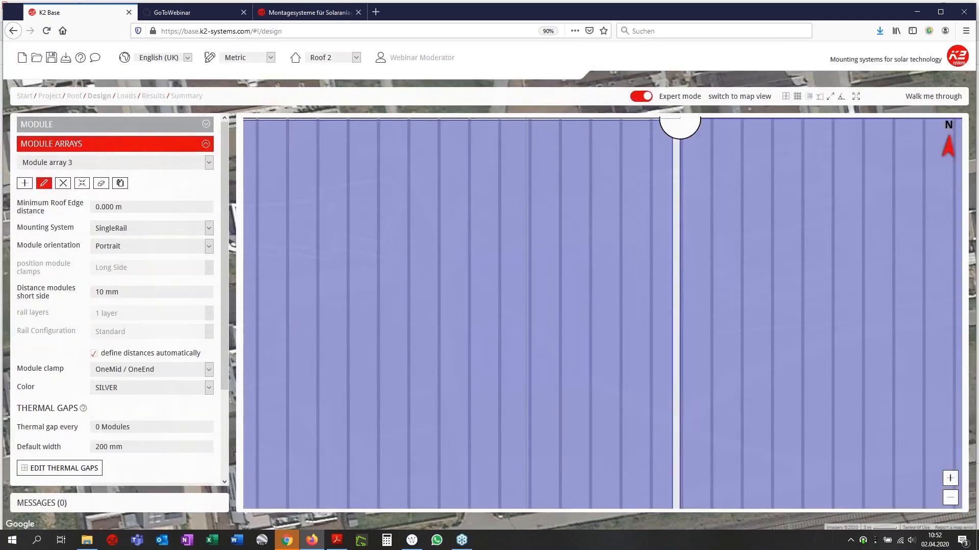
# Open the results and check the left cantilever length of array 3's northernmost rail
pyautogui.click(152, 96)
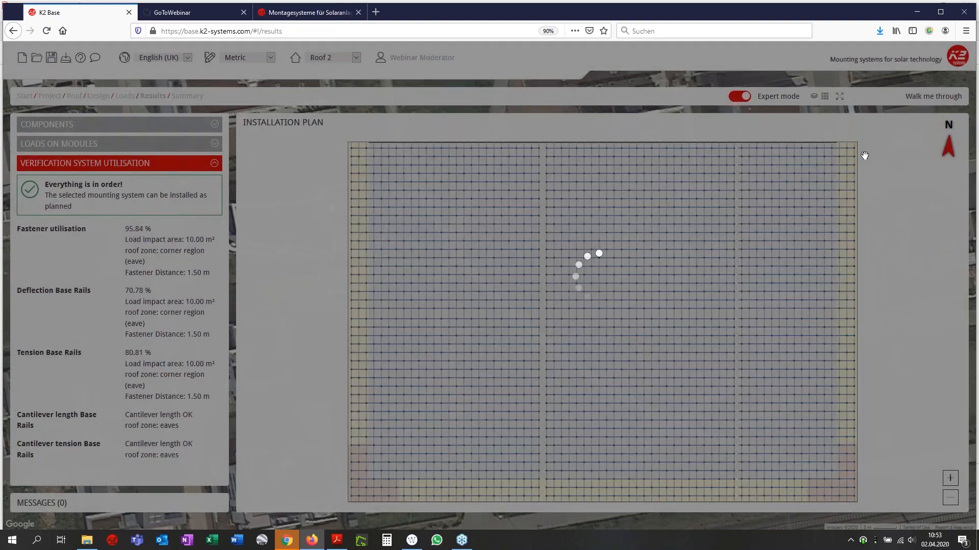
pyautogui.scroll(2, 856, 150)
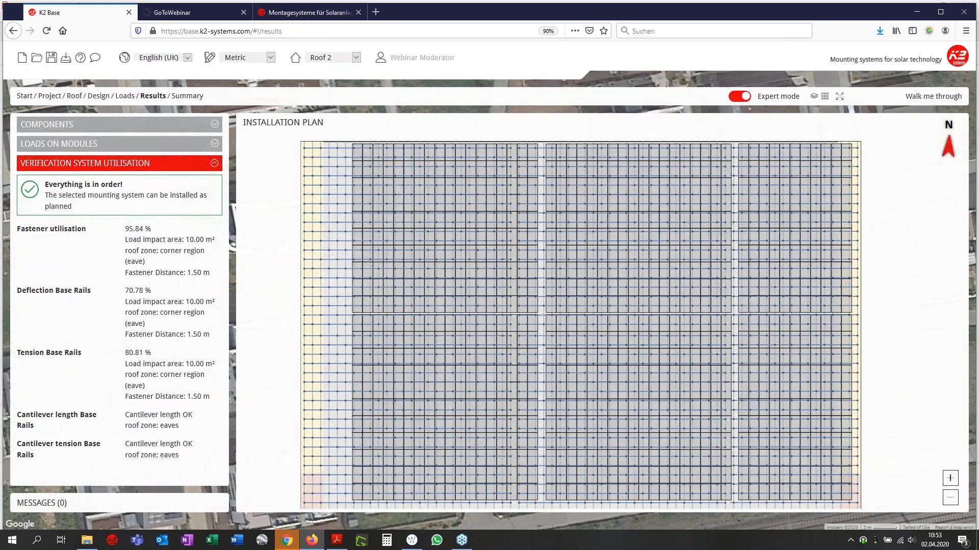
pyautogui.scroll(1, 745, 151)
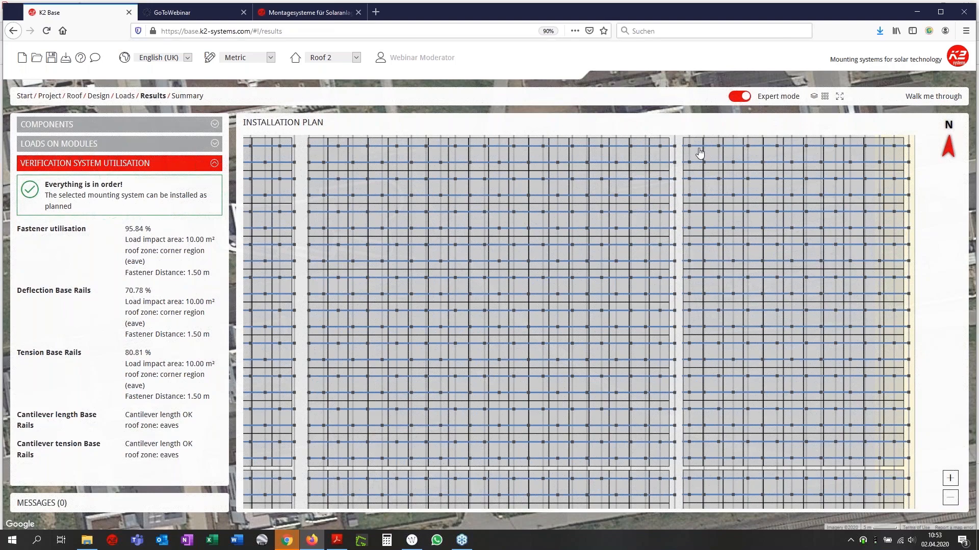
pyautogui.click(700, 148)
pyautogui.scroll(3, 668, 151)
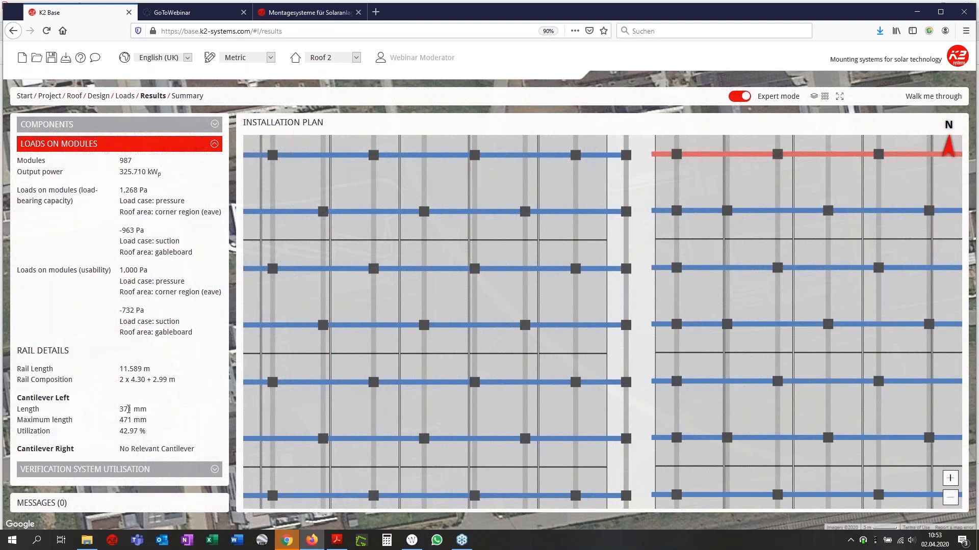
pyautogui.doubleClick(127, 409)
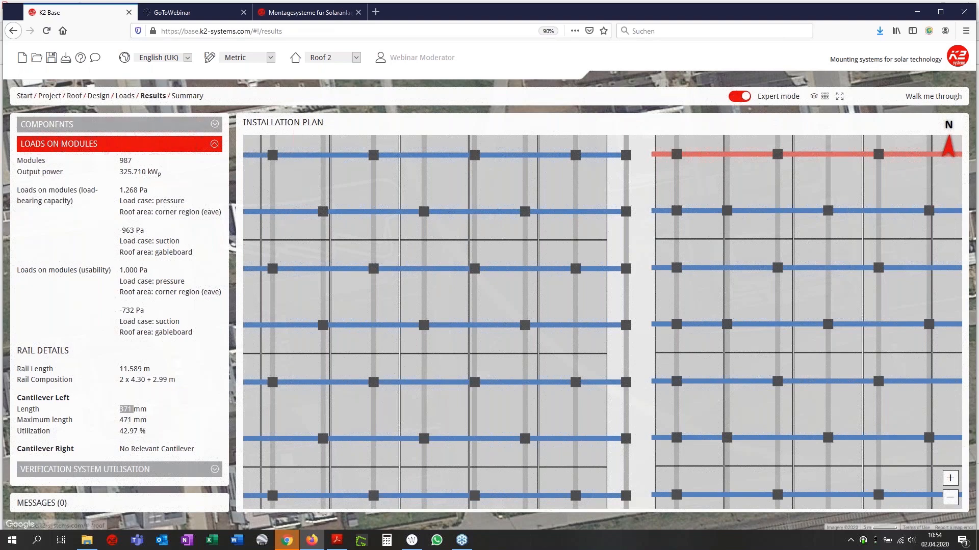
# Go to the roof stage, select Roof 1 and rename it "Living building"
pyautogui.click(74, 102)
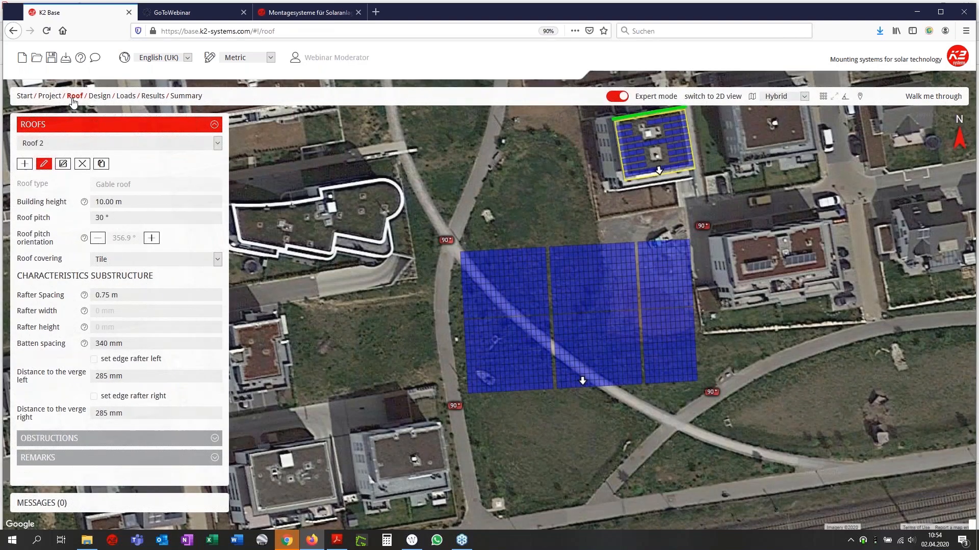
pyautogui.click(43, 144)
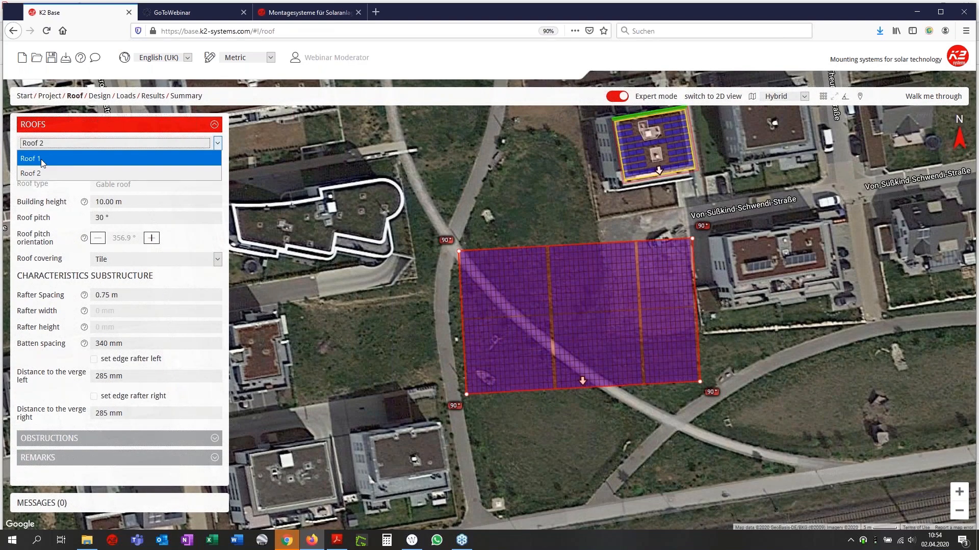
pyautogui.click(42, 159)
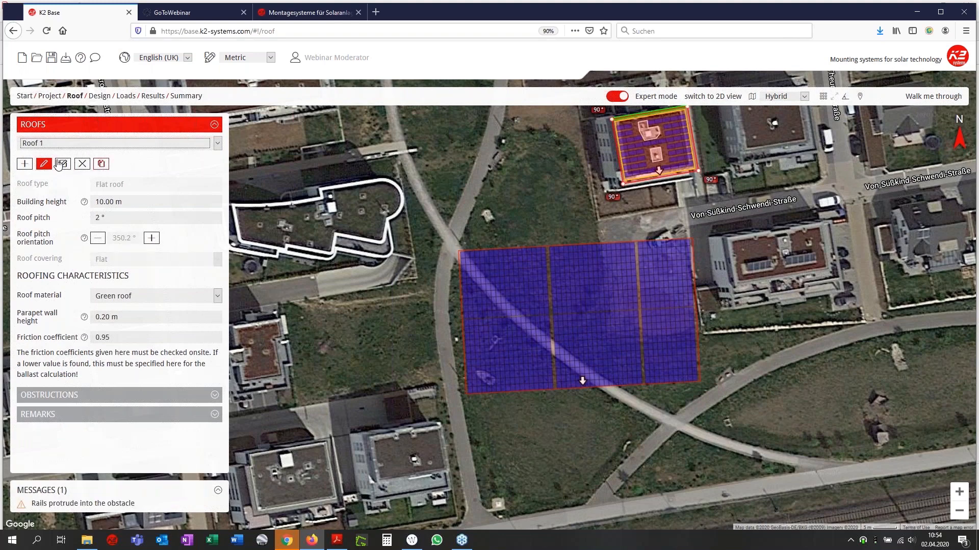
pyautogui.click(64, 167)
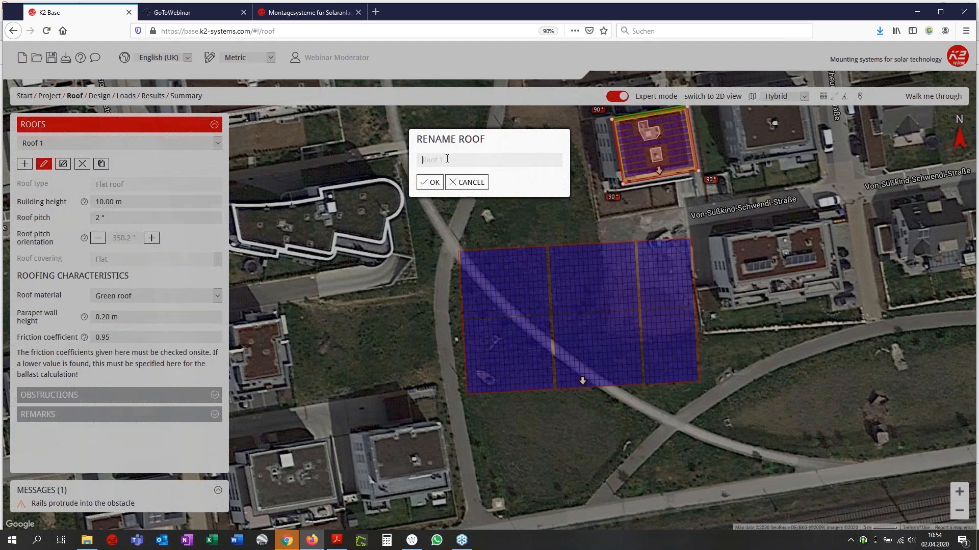
pyautogui.write('Fla')
pyautogui.press('BackSpace')
pyautogui.press('BackSpace')
pyautogui.press('BackSpace')
pyautogui.press('BackSpace')
pyautogui.write('Ware')
pyautogui.press('BackSpace')
pyautogui.press('BackSpace')
pyautogui.press('BackSpace')
pyautogui.press('BackSpace')
pyautogui.write('Living Bui')
pyautogui.press('BackSpace')
pyautogui.press('BackSpace')
pyautogui.press('BackSpace')
pyautogui.press('BackSpace')
pyautogui.press('BackSpace')
pyautogui.write('g building')
pyautogui.click(430, 182)
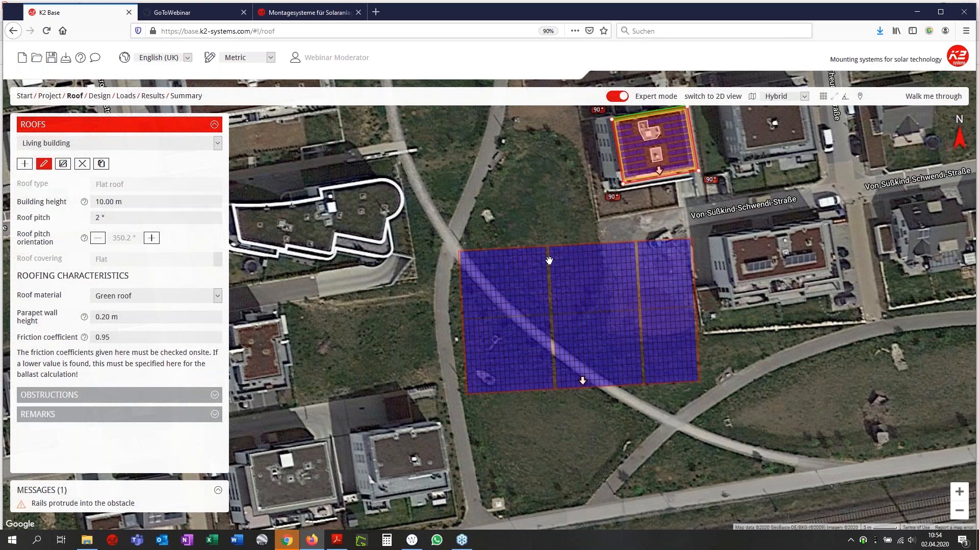
# Open the design of the Living building roof and align its module orientation with the roof's eastern edge
pyautogui.moveTo(549, 261); pyautogui.dragTo(521, 331)
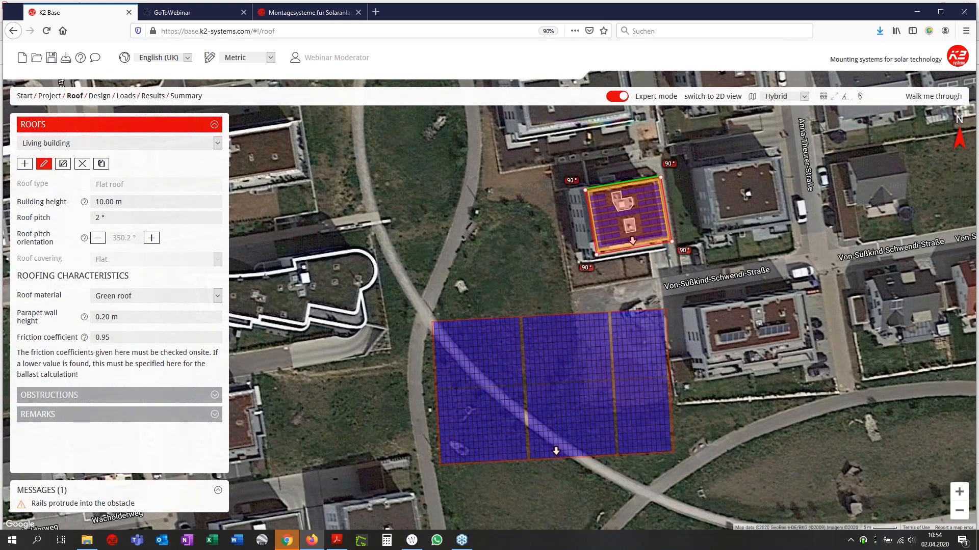
pyautogui.click(100, 97)
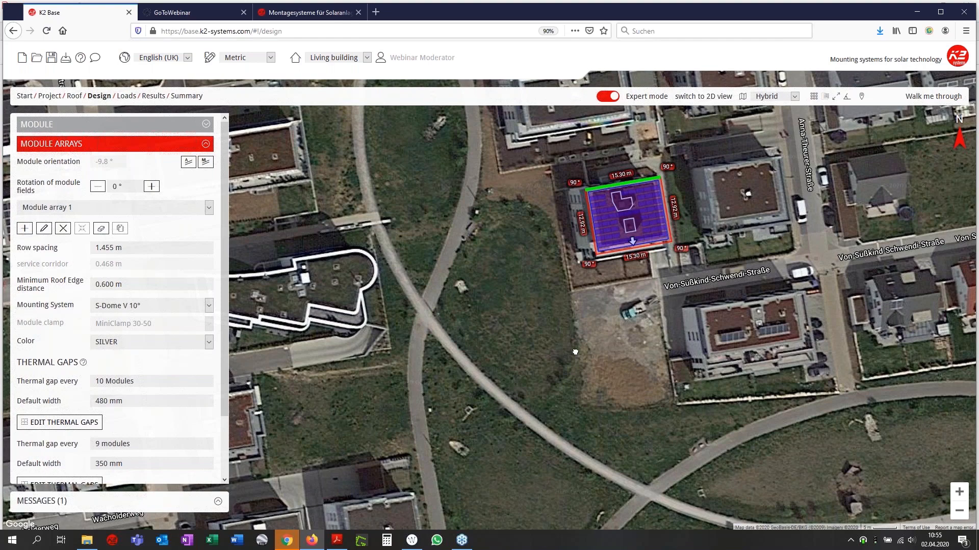
pyautogui.moveTo(610, 340); pyautogui.dragTo(508, 524)
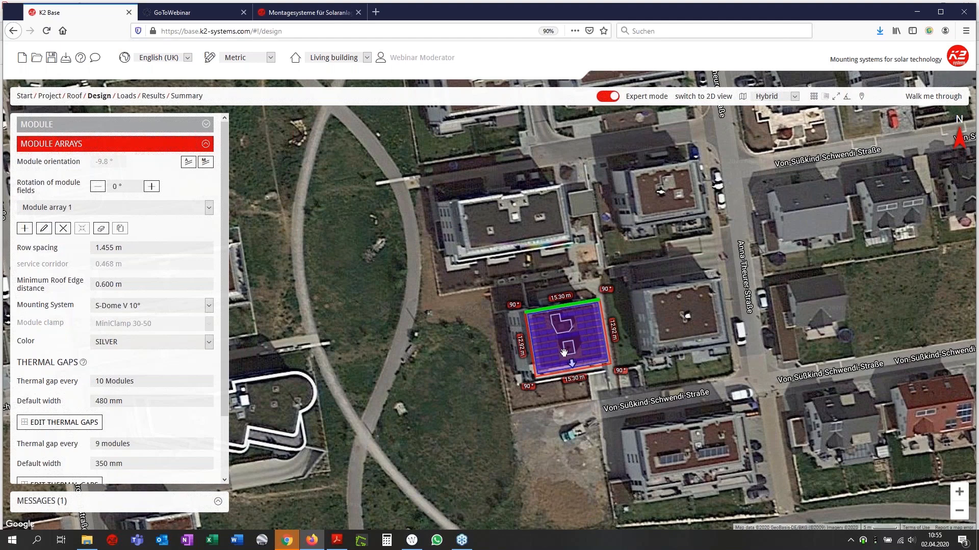
pyautogui.click(204, 169)
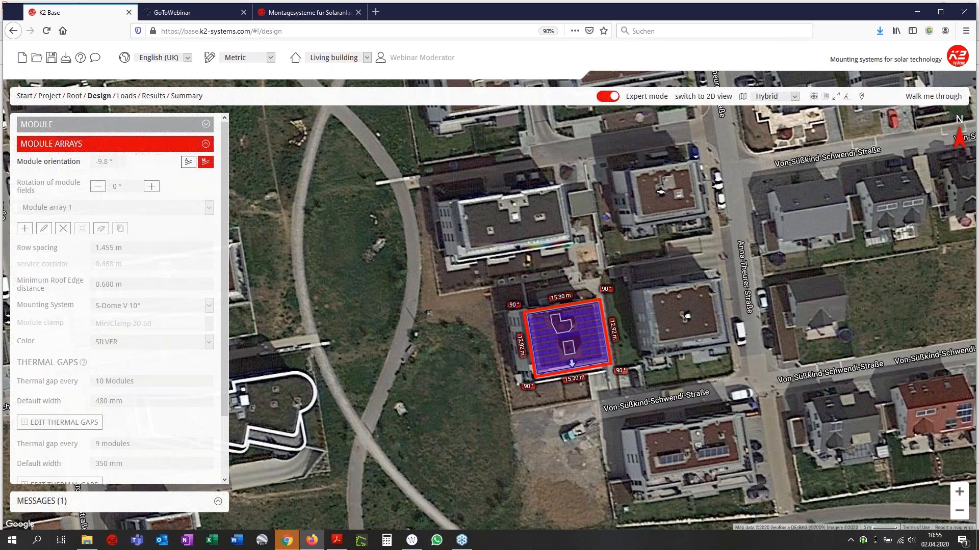
pyautogui.click(604, 321)
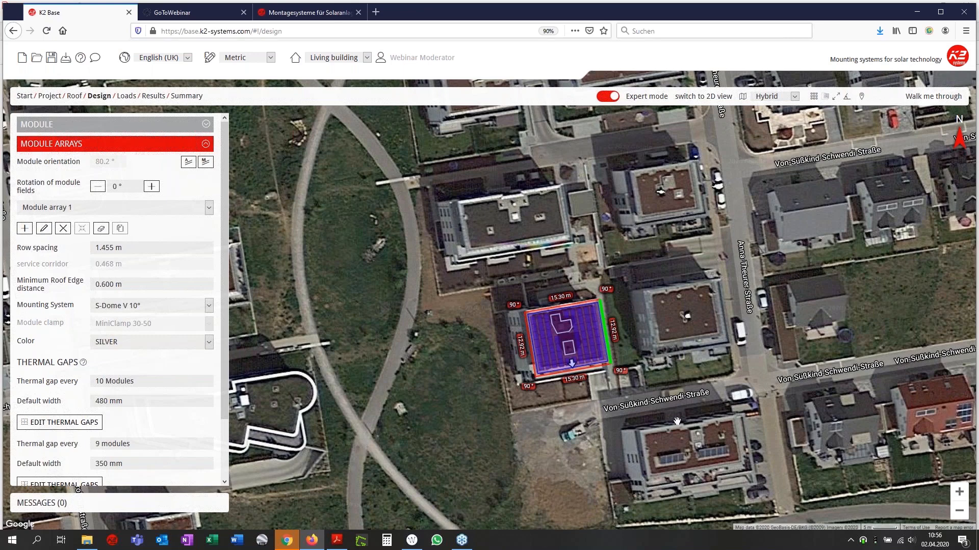
# Try to rotate the module fields by 20°
pyautogui.click(130, 187)
pyautogui.click(152, 190)
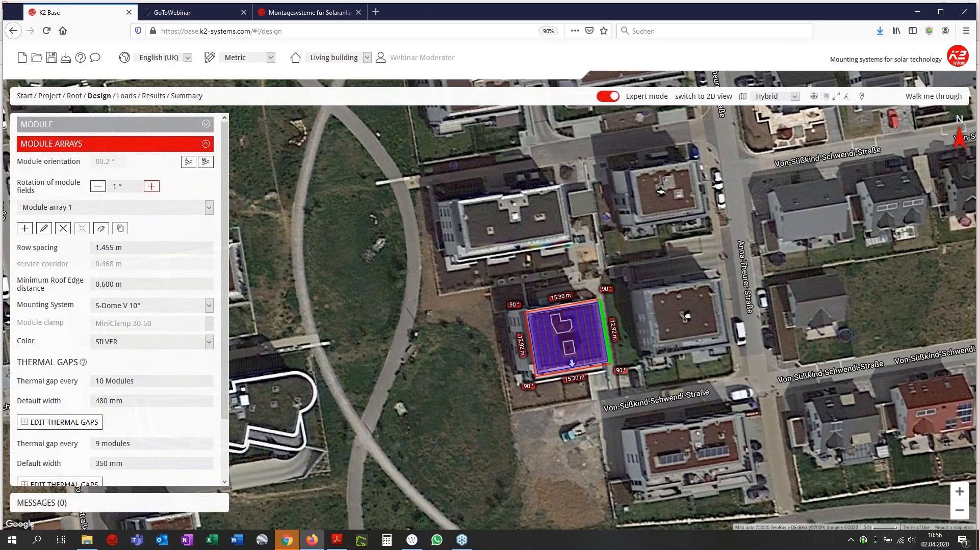
pyautogui.click(151, 187)
pyautogui.click(125, 188)
pyautogui.write('20')
pyautogui.press('Return')
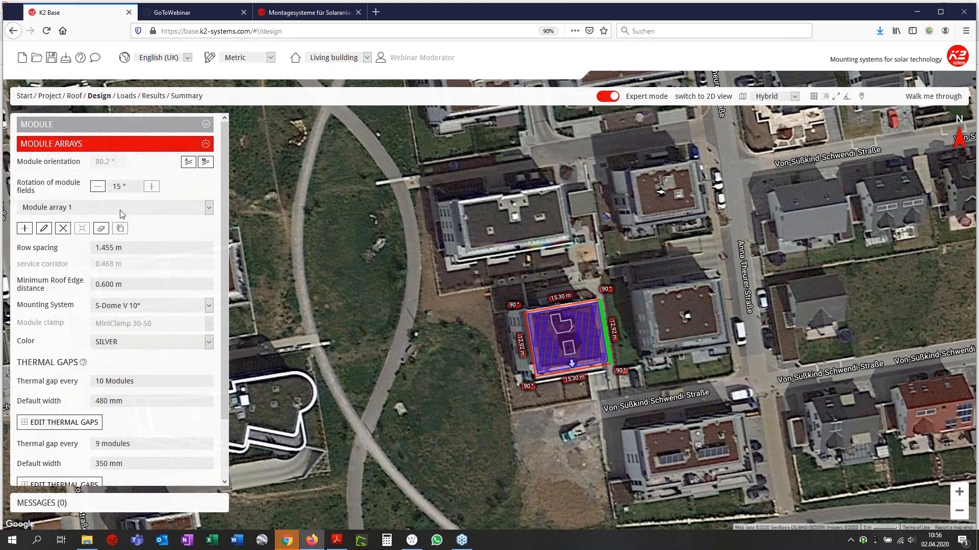
# Set the rotation of the module fields to -15°
pyautogui.doubleClick(115, 186)
pyautogui.click(139, 190)
pyautogui.write('-')
pyautogui.press('Return')
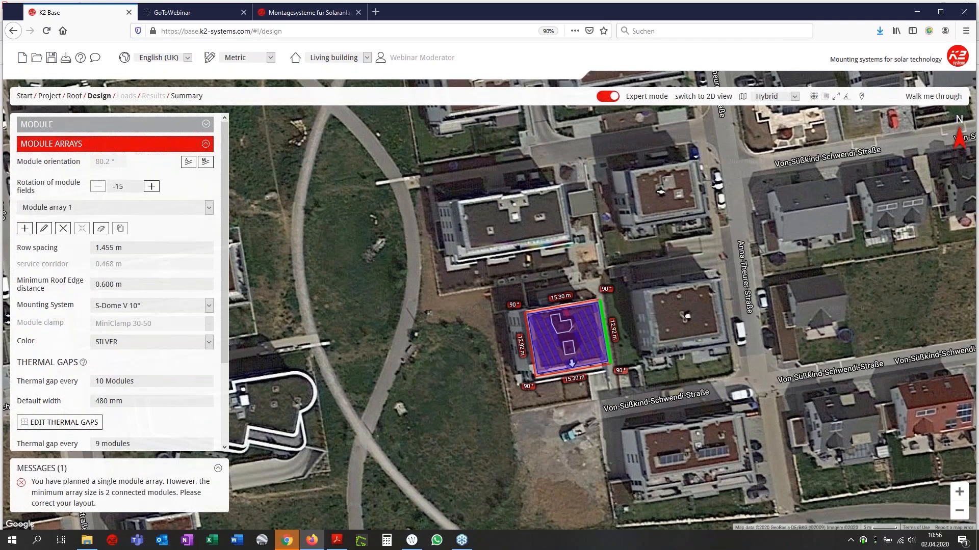
# Switch the Living building design to 2D view, display the editable gap lines for the thermal gap every 10 modules, and leave gap editing
pyautogui.click(698, 98)
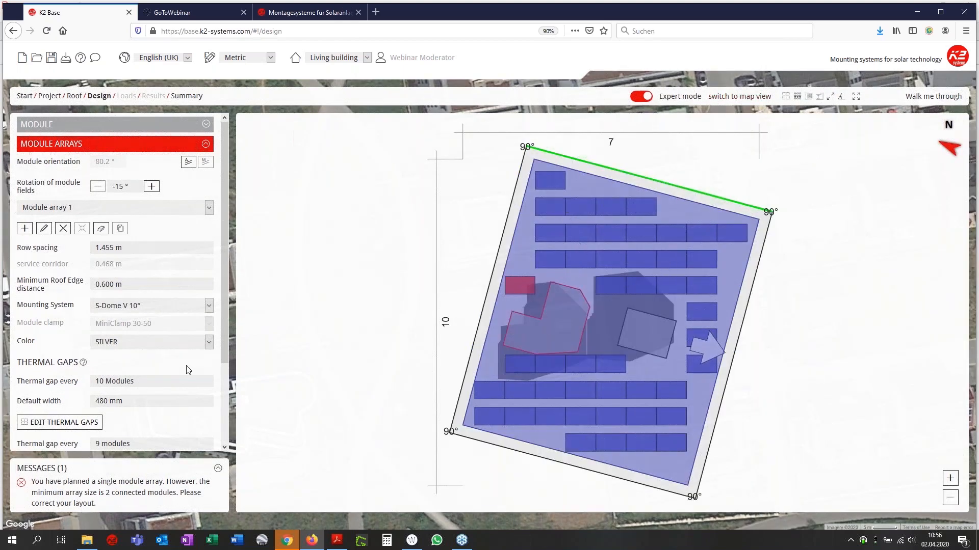
pyautogui.scroll(-2, 188, 368)
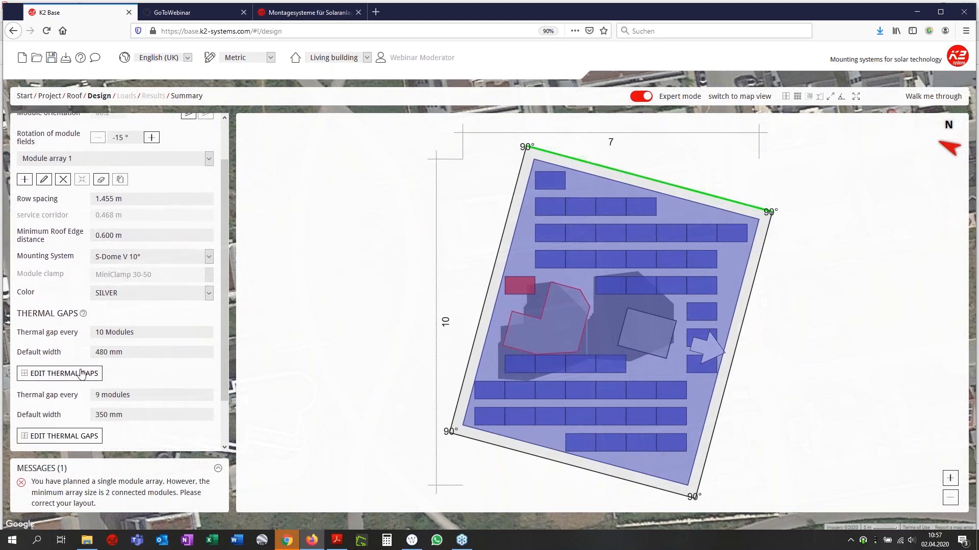
pyautogui.click(81, 375)
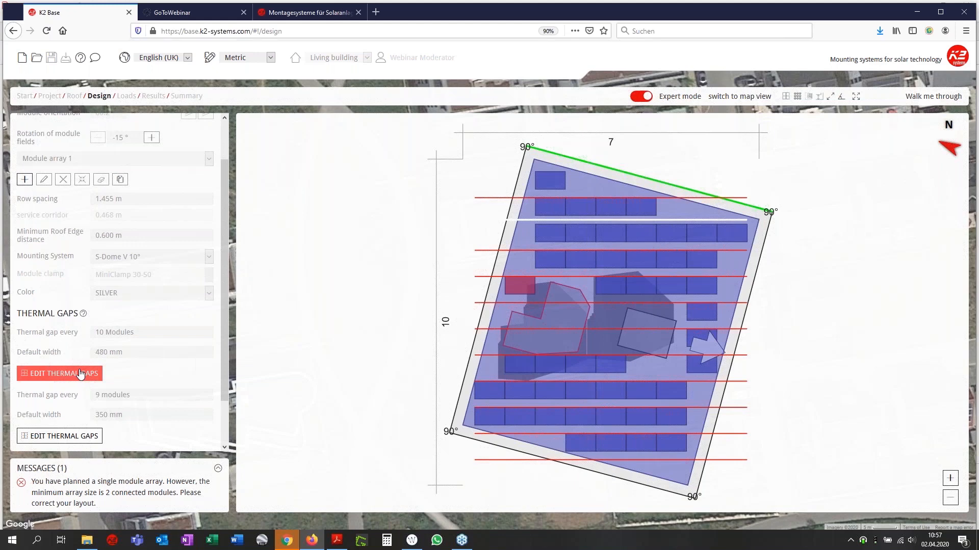
pyautogui.click(80, 374)
# Deactivate the isolated red-marked module beside the irregular obstruction in Module array 1 and open the Living building's results
pyautogui.click(102, 180)
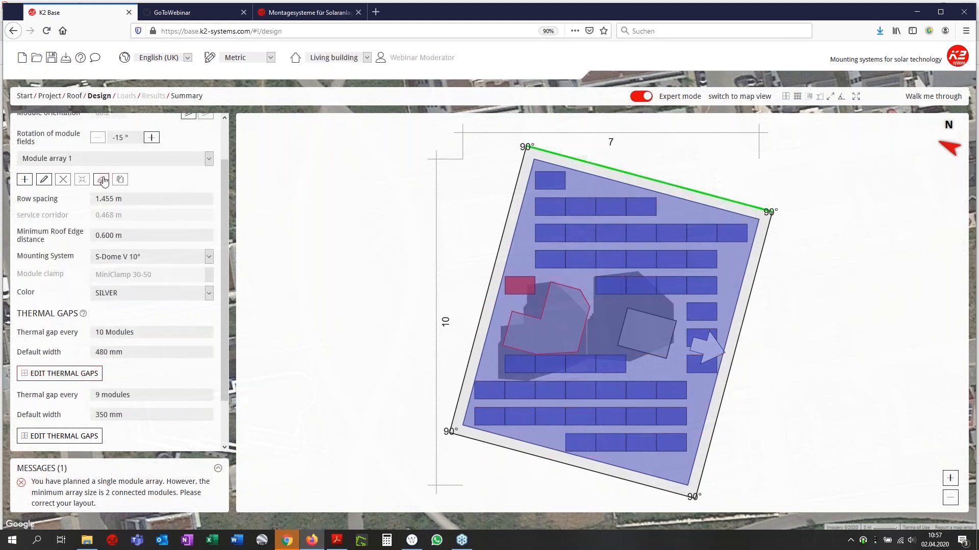
pyautogui.click(103, 180)
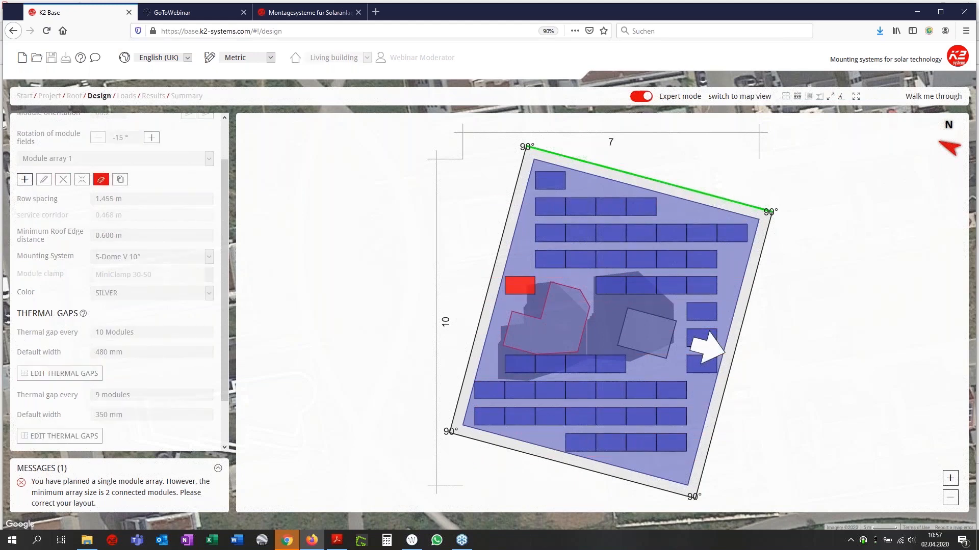
pyautogui.click(515, 290)
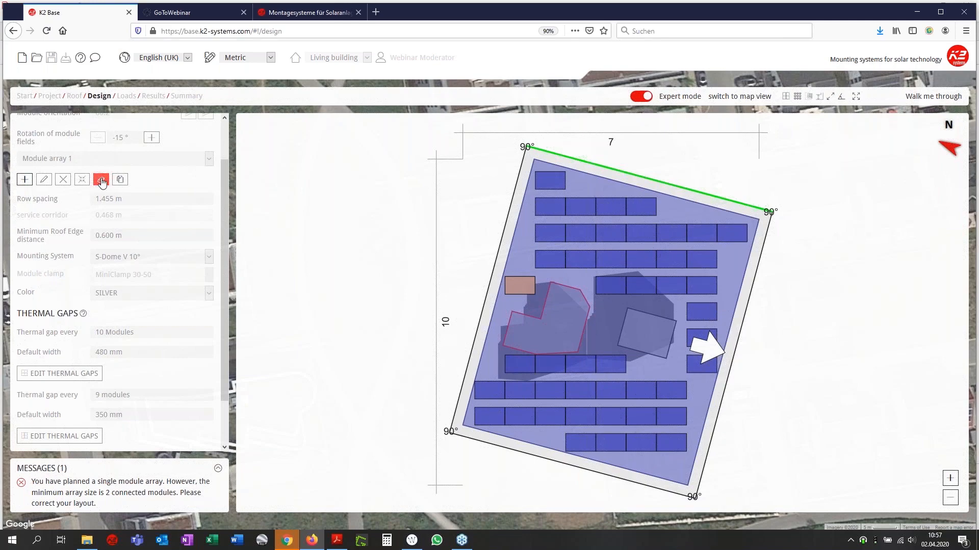
pyautogui.click(102, 181)
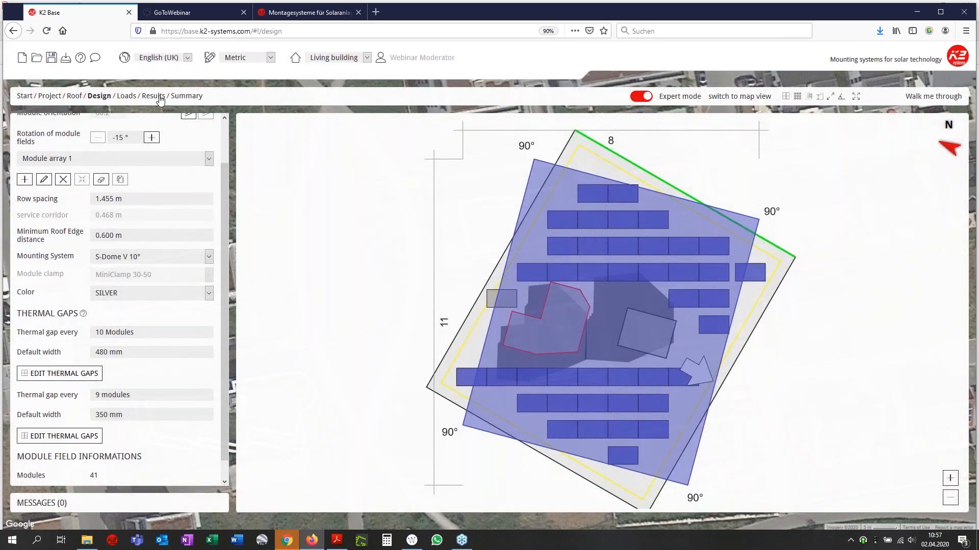
pyautogui.click(159, 98)
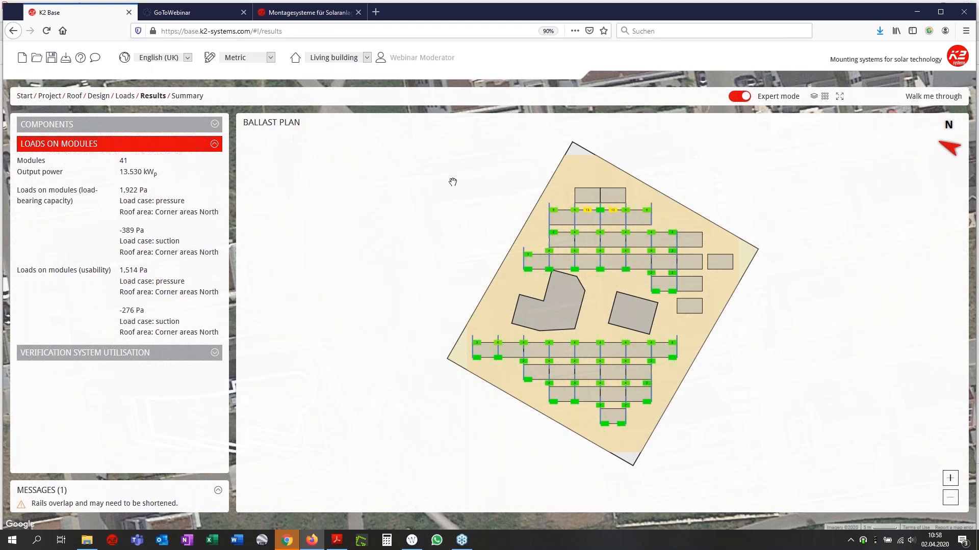
# Return to the roof stage and add a new flat roof with polygon shape and even (membrane) covering
pyautogui.click(78, 96)
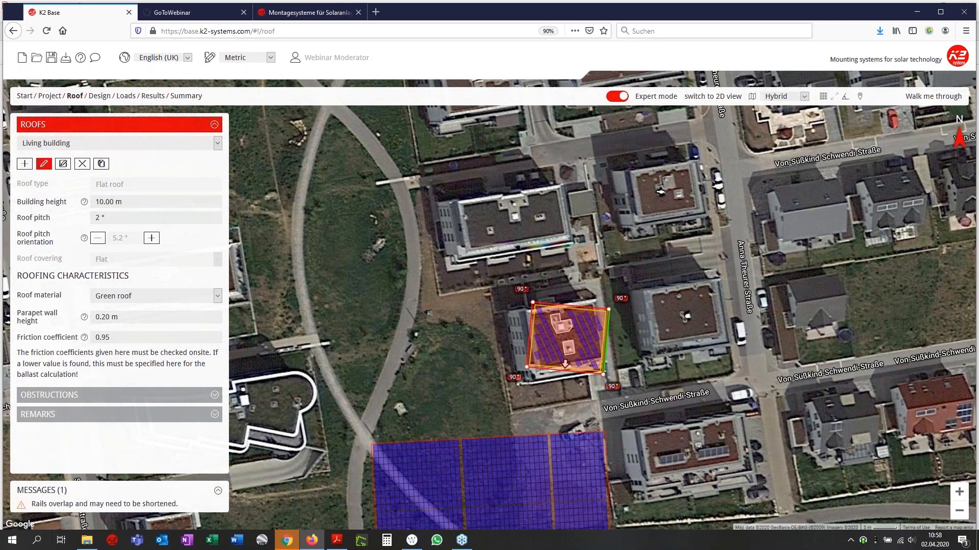
pyautogui.moveTo(710, 320); pyautogui.dragTo(834, 307)
pyautogui.moveTo(486, 403); pyautogui.dragTo(583, 418)
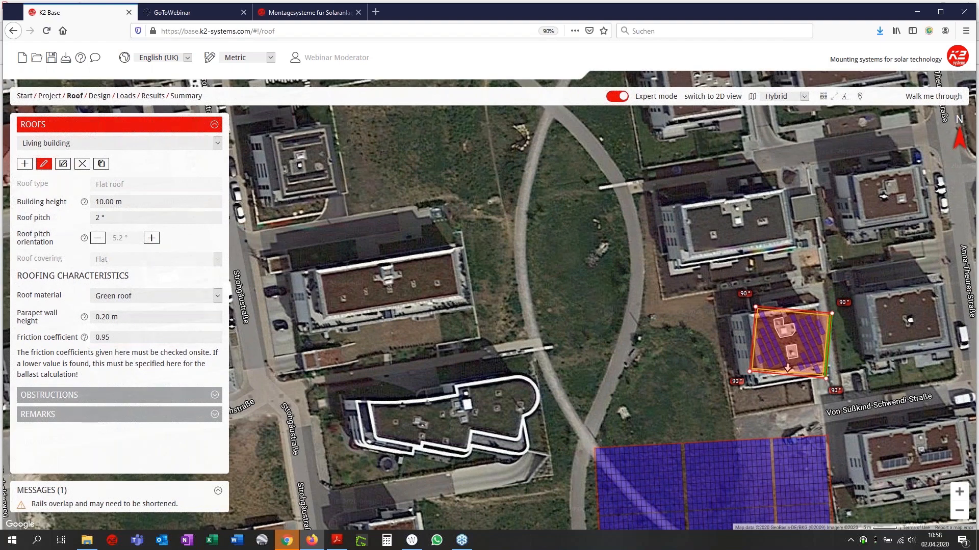
pyautogui.moveTo(582, 285); pyautogui.dragTo(566, 412)
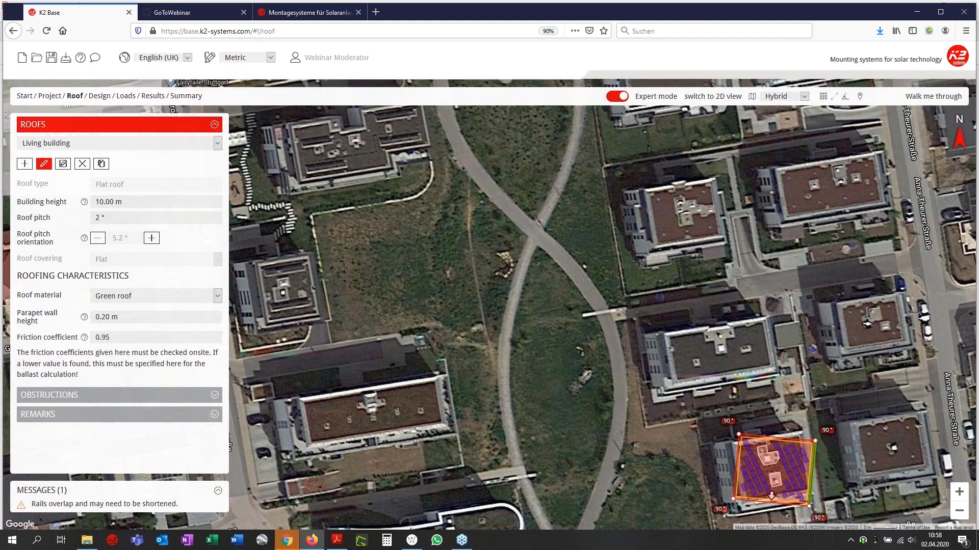
pyautogui.scroll(-1, 627, 285)
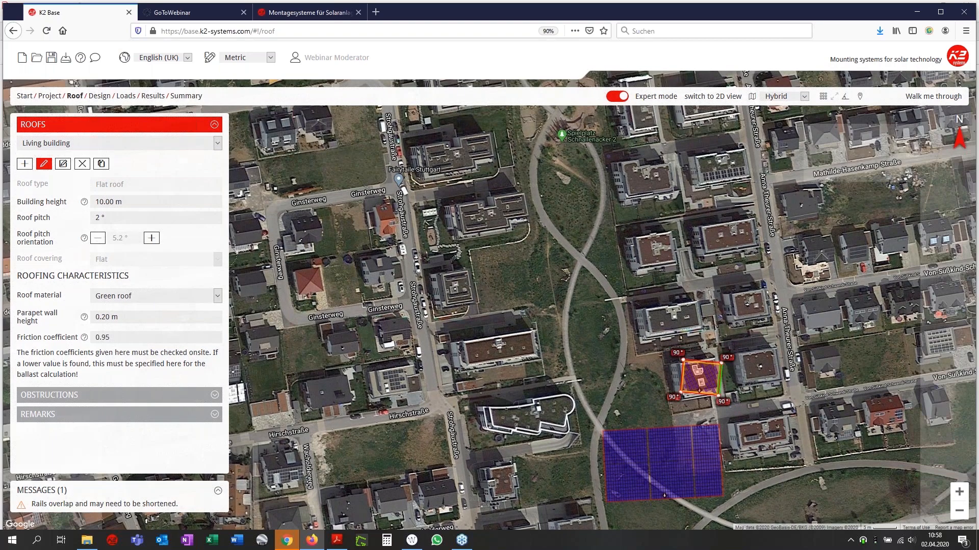
pyautogui.scroll(1, 479, 202)
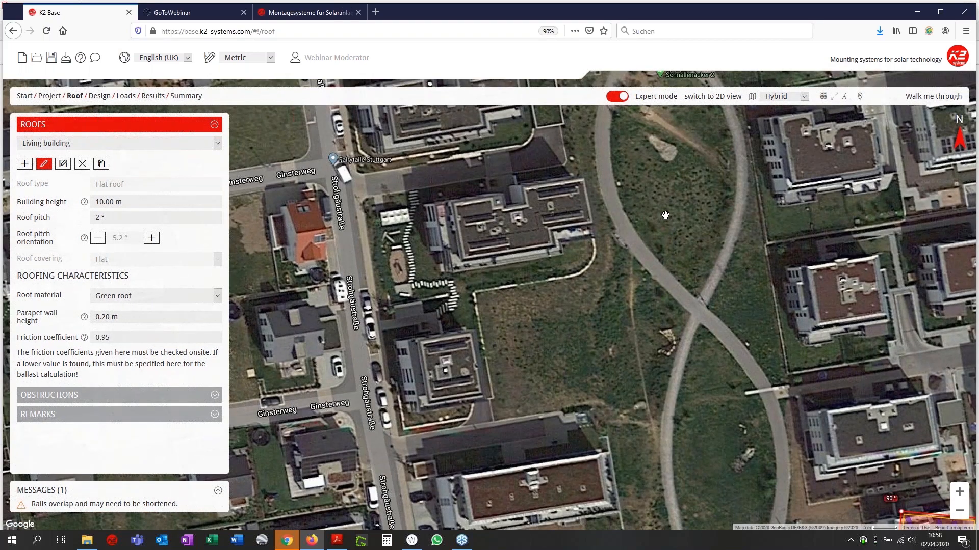
pyautogui.moveTo(543, 252); pyautogui.dragTo(323, 314)
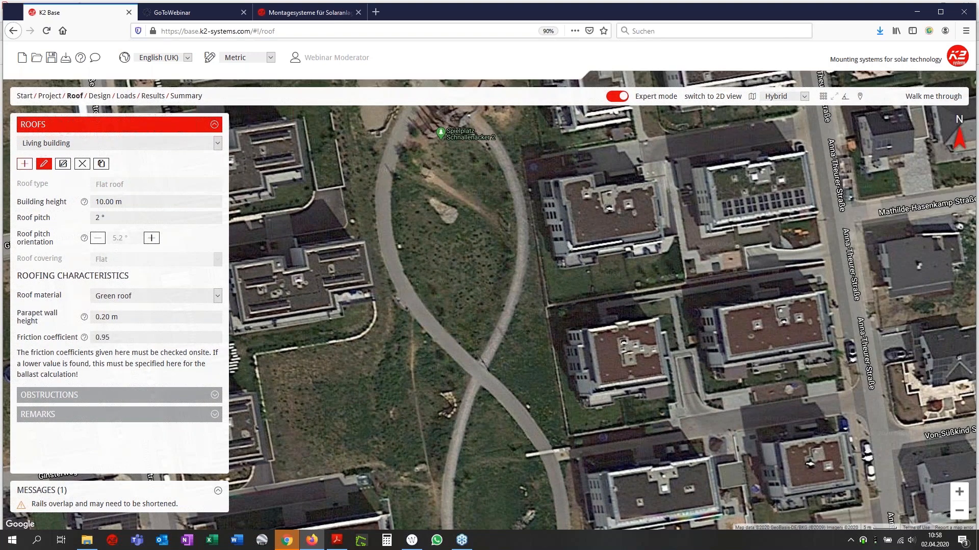
pyautogui.click(24, 164)
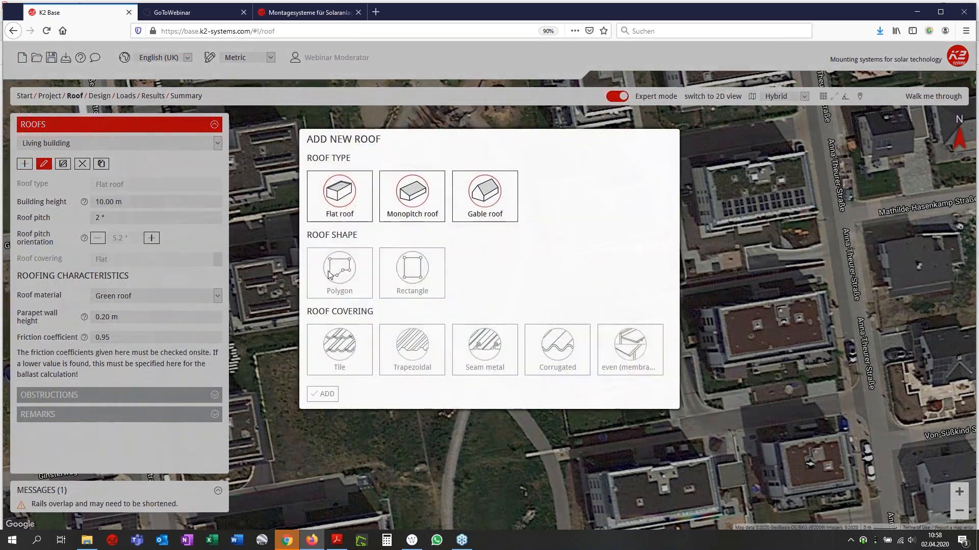
pyautogui.click(350, 191)
pyautogui.click(342, 268)
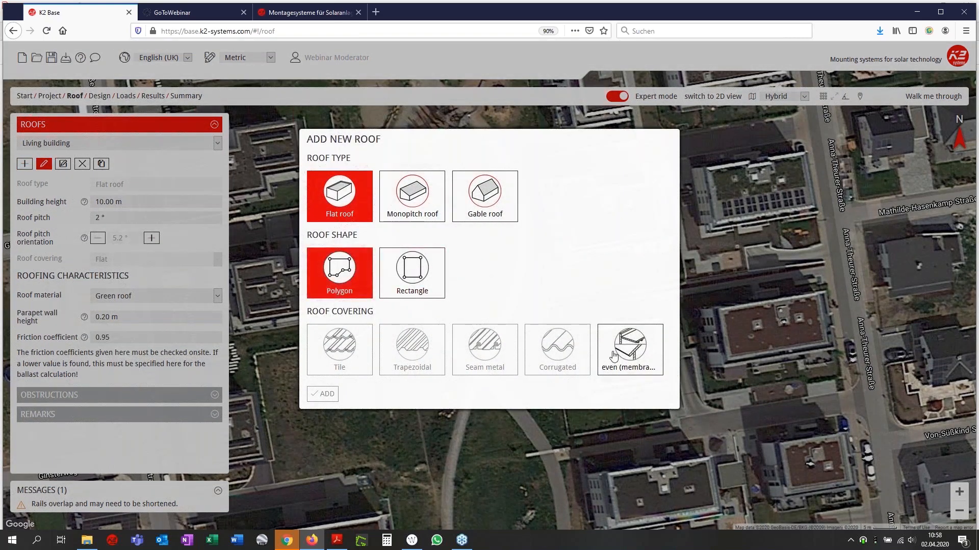
pyautogui.click(627, 360)
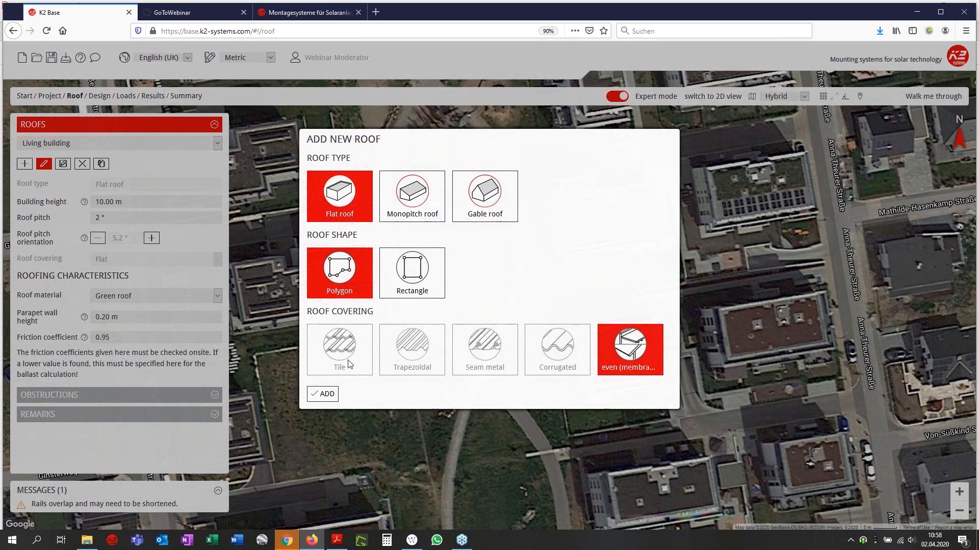
pyautogui.click(326, 395)
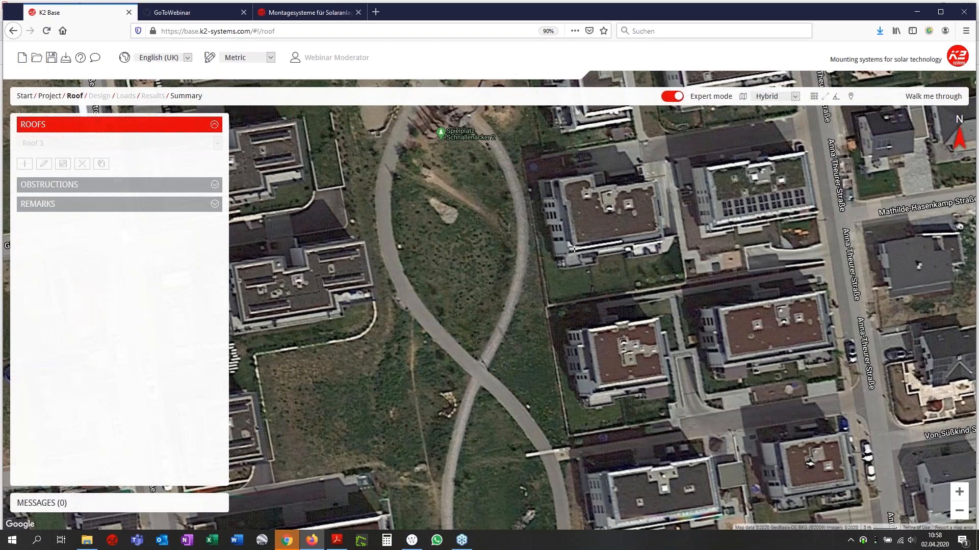
# Trace the stepped roof outline of the building just east of the playground path with right-angled corners, and delete that roof
pyautogui.click(574, 248)
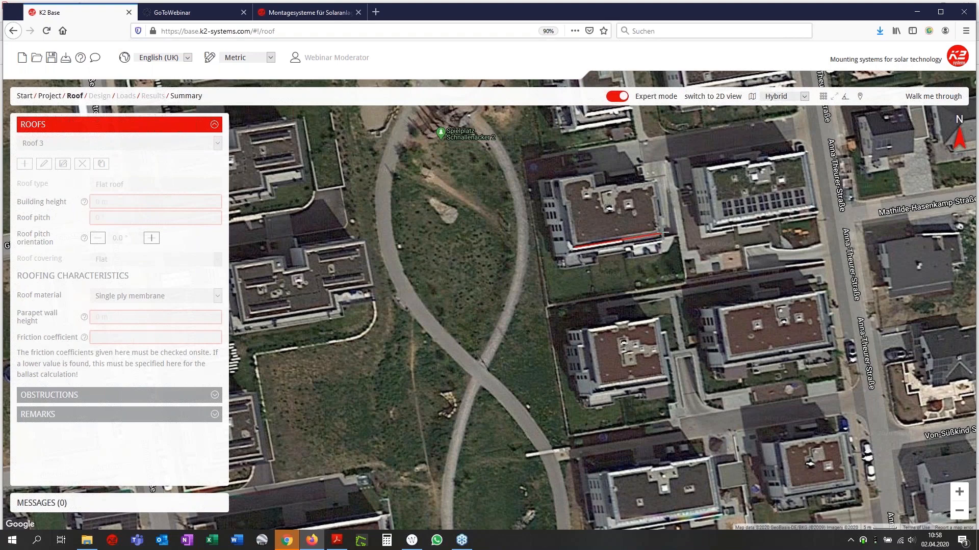
pyautogui.click(662, 232)
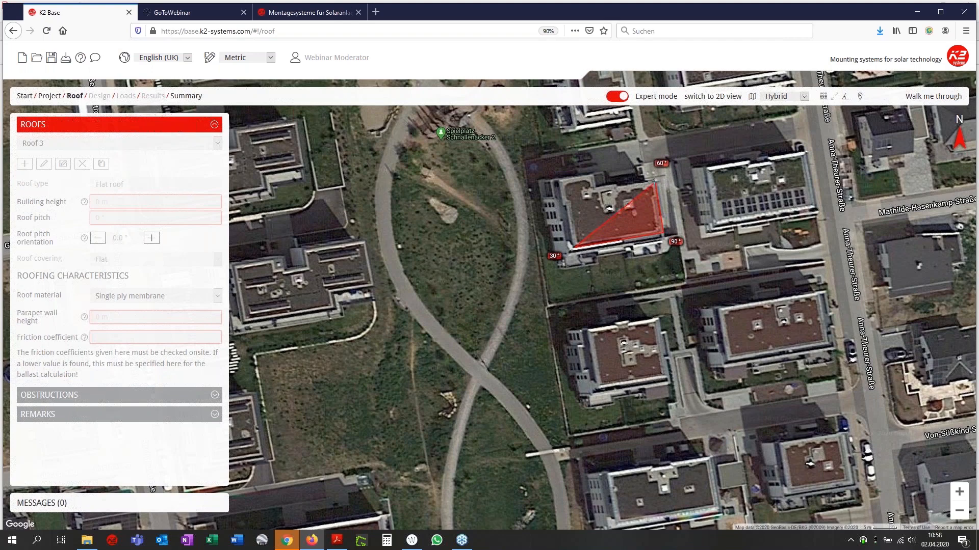
pyautogui.click(655, 181)
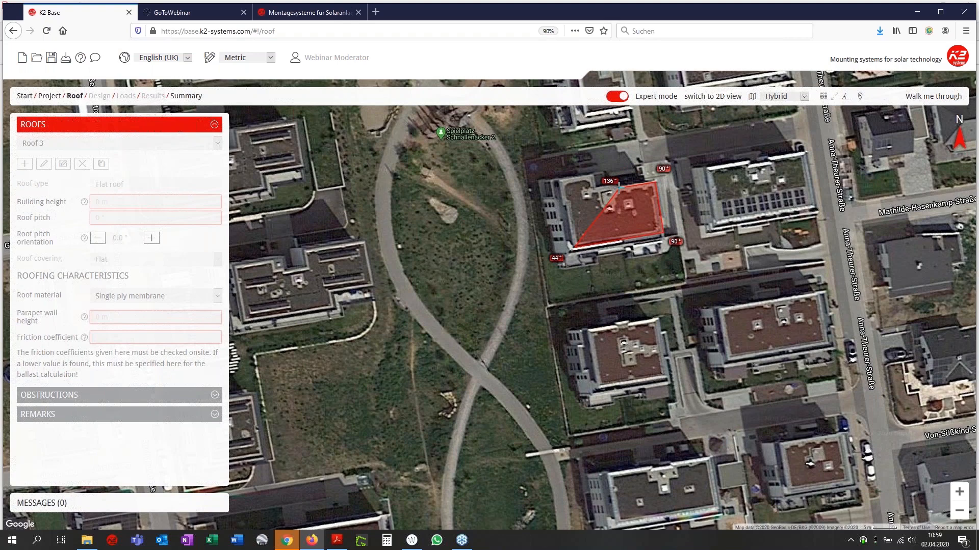
pyautogui.click(618, 187)
pyautogui.click(618, 181)
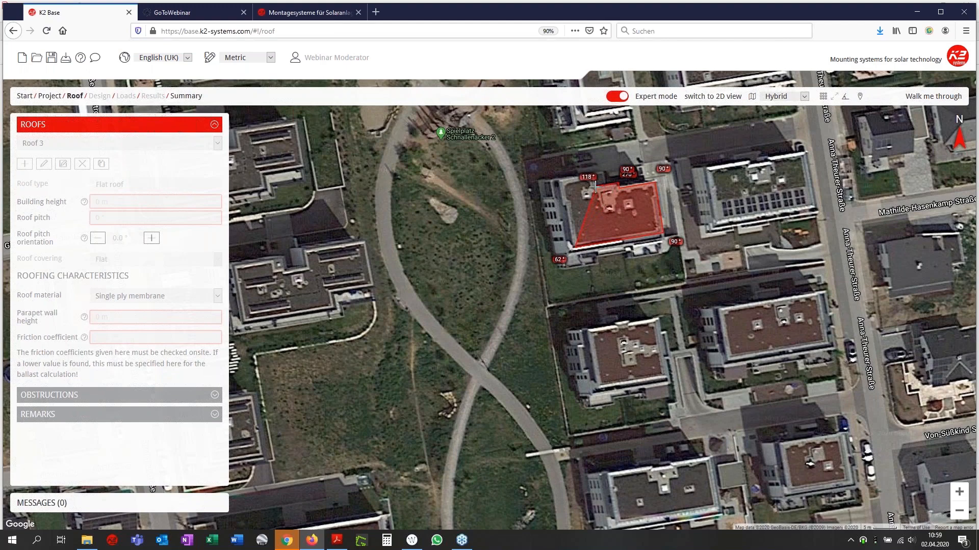
pyautogui.click(595, 174)
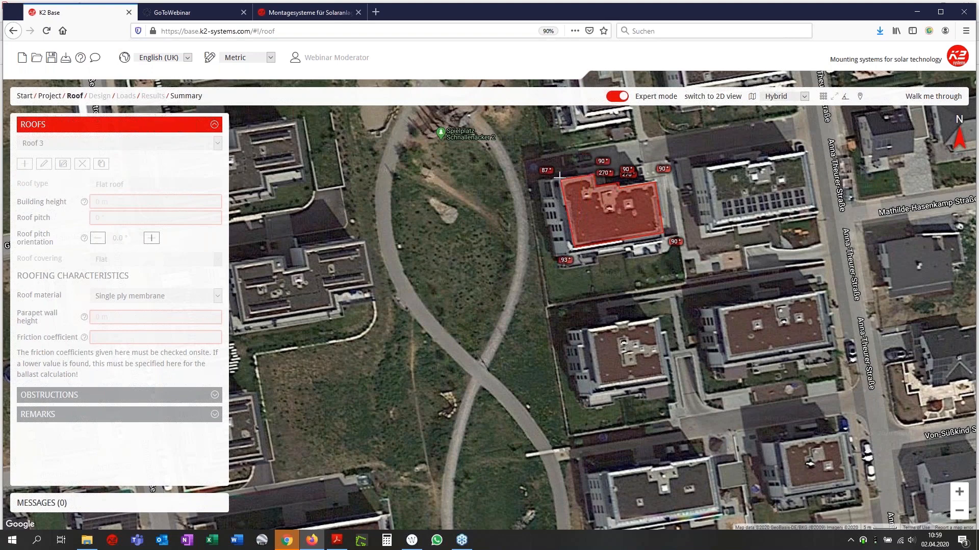
pyautogui.click(559, 176)
pyautogui.click(568, 203)
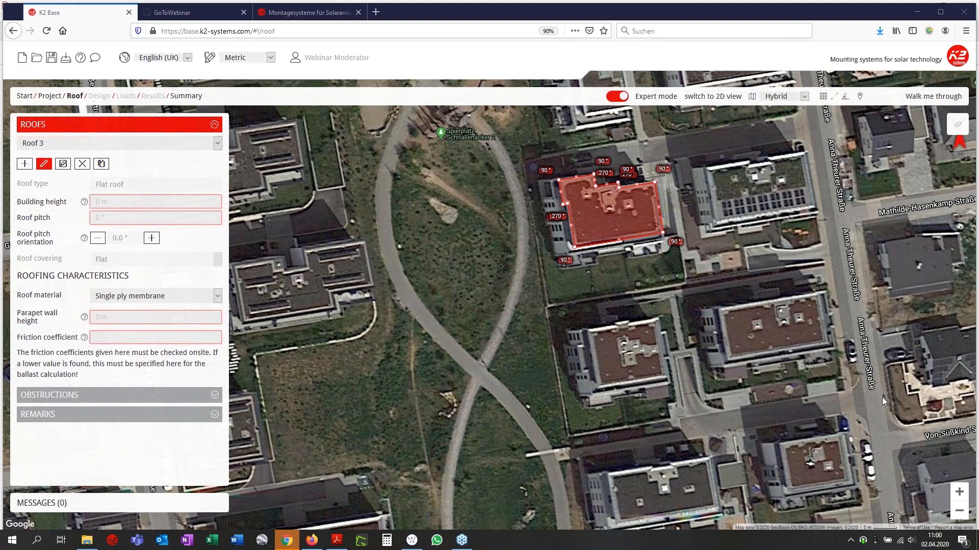
pyautogui.click(82, 166)
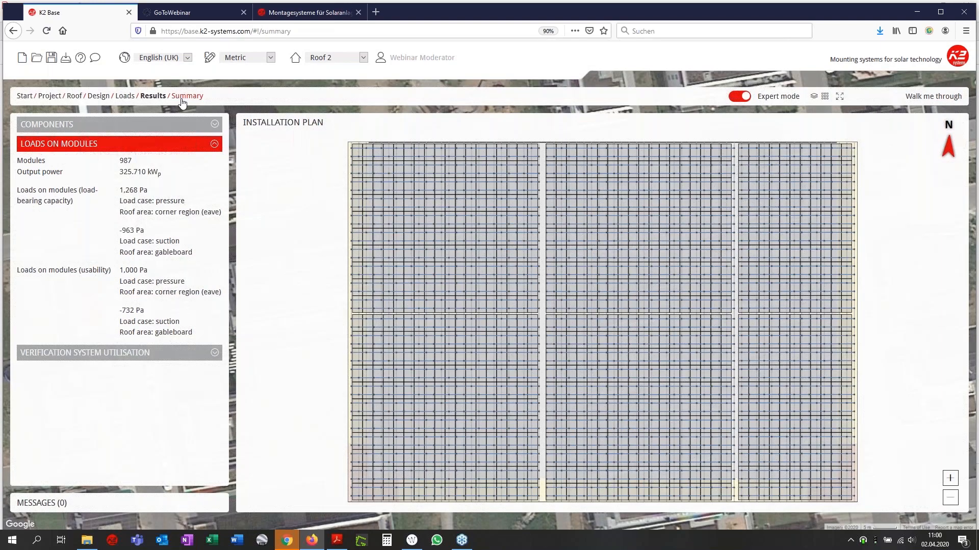
# Open the project summary and review the bill of materials for all roofs and for Roof 2 alone
pyautogui.click(185, 96)
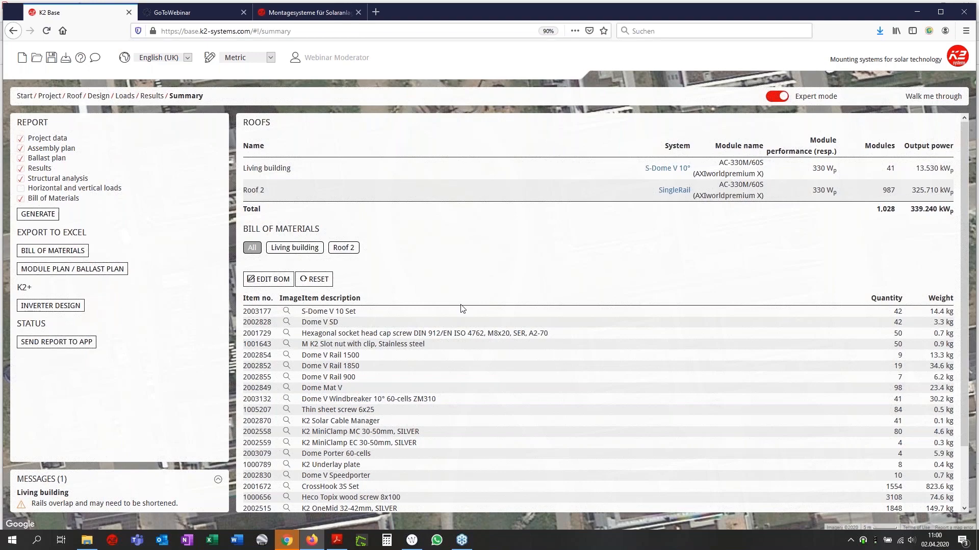
pyautogui.scroll(-3, 325, 452)
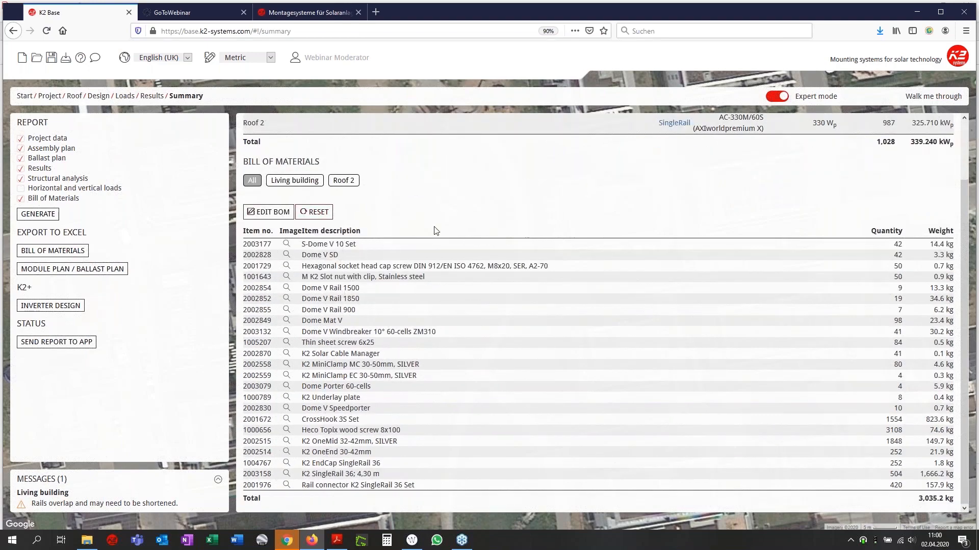
pyautogui.scroll(2, 436, 230)
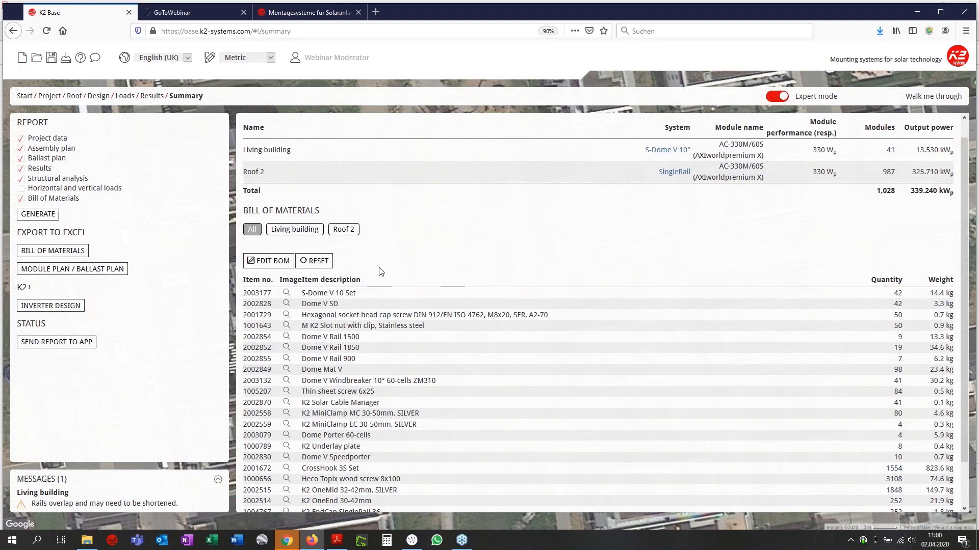
pyautogui.scroll(-2, 379, 271)
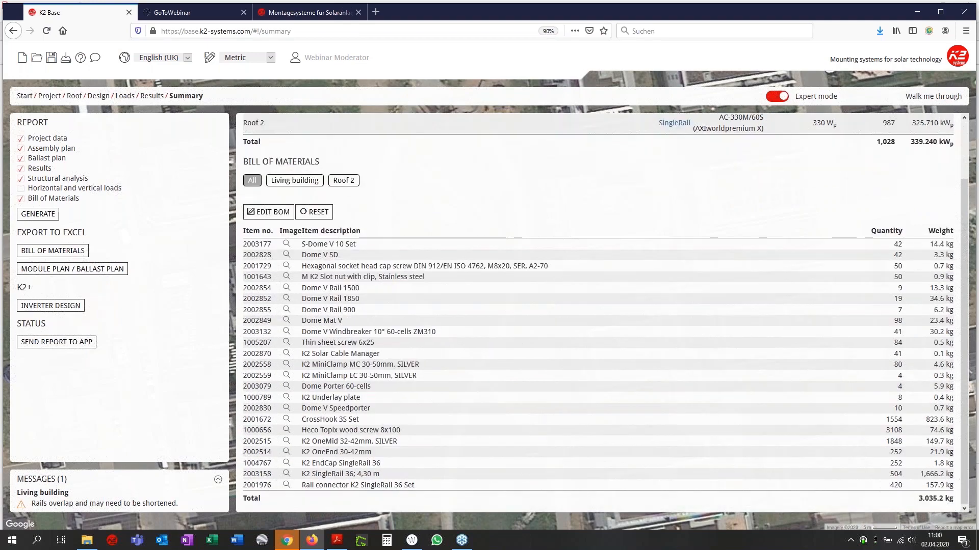
pyautogui.scroll(2, 341, 245)
pyautogui.click(344, 248)
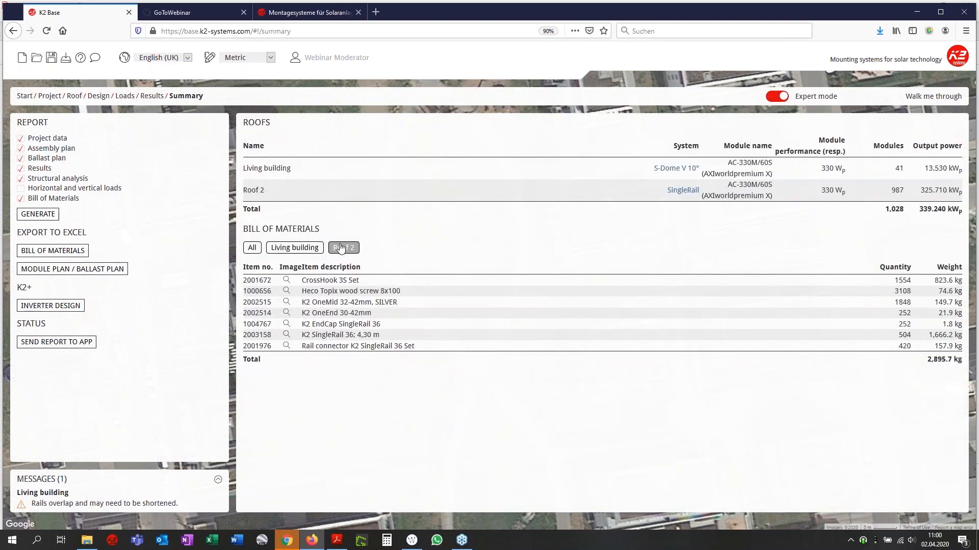
pyautogui.click(252, 248)
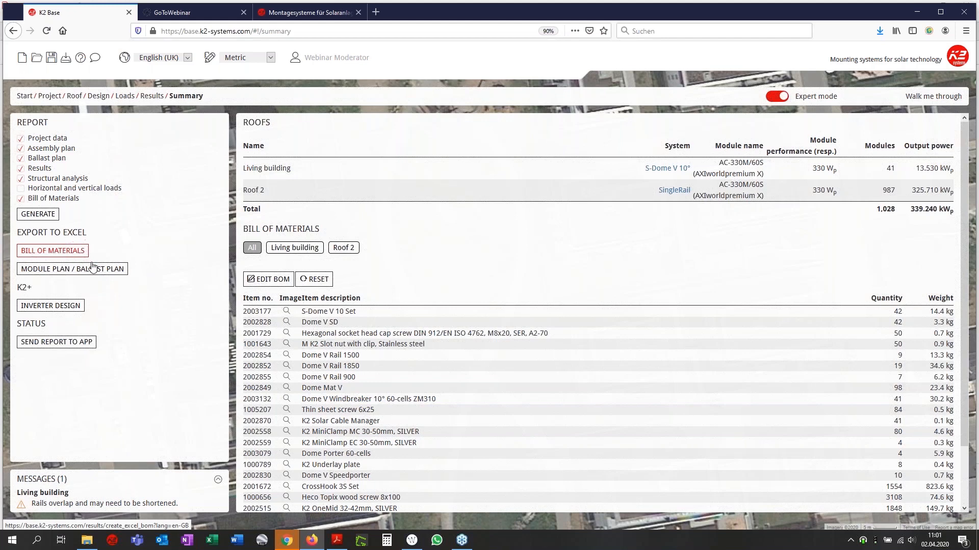
# View the available inverter design export tools and close the selection without exporting
pyautogui.click(38, 308)
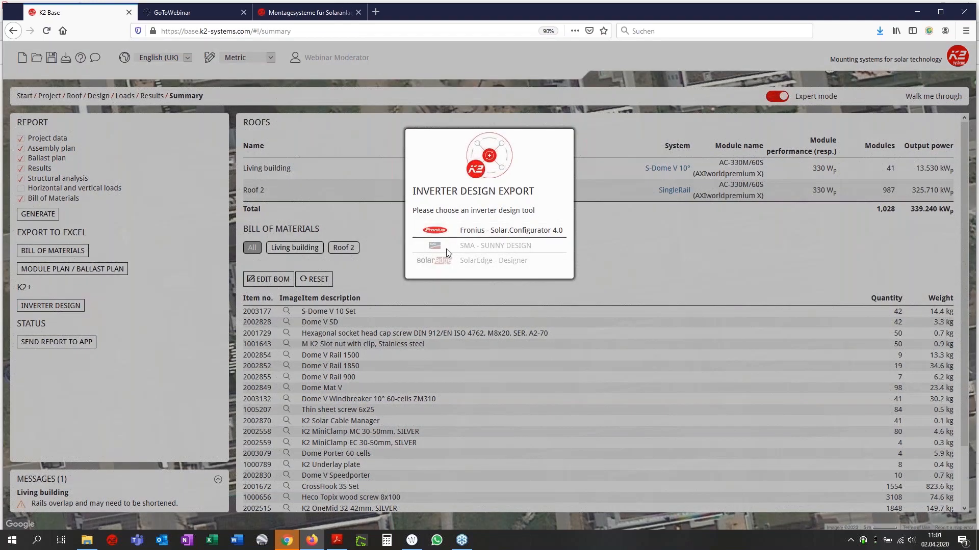
pyautogui.click(135, 307)
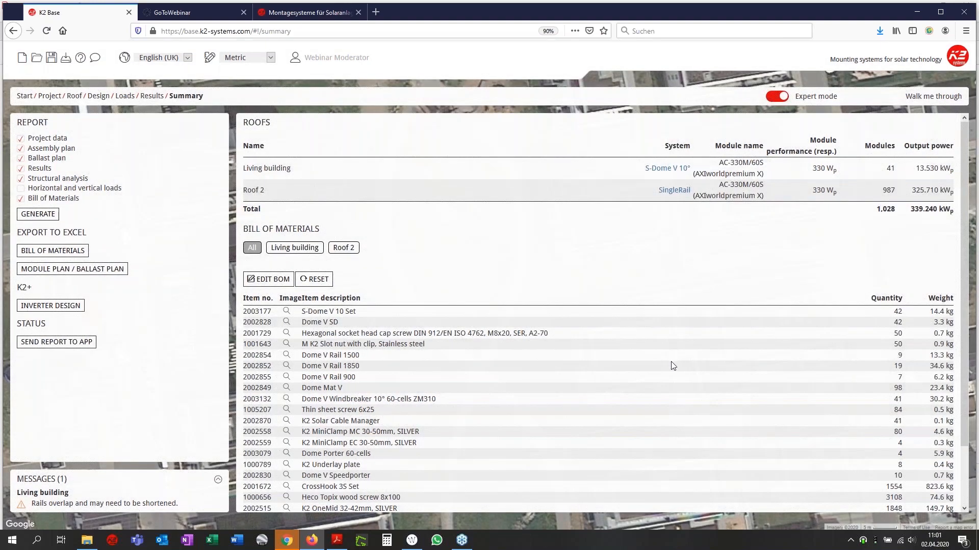